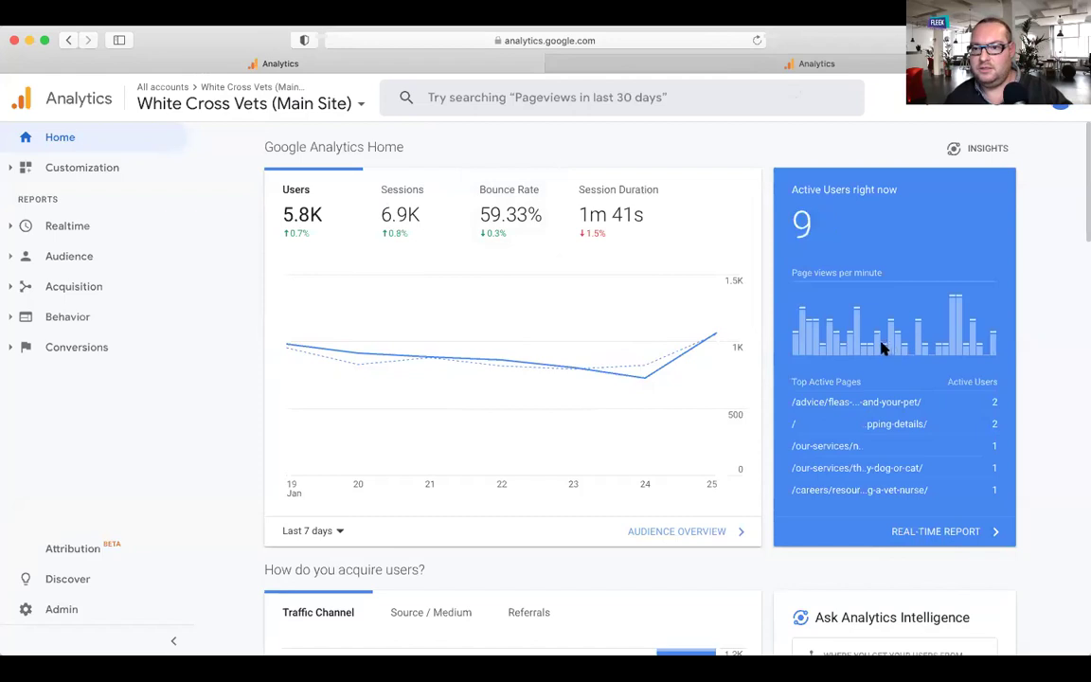
Review the Home overview's user metrics and active users card, and check which date ranges are available for the chart.
scroll(578, 354, "down", 1)
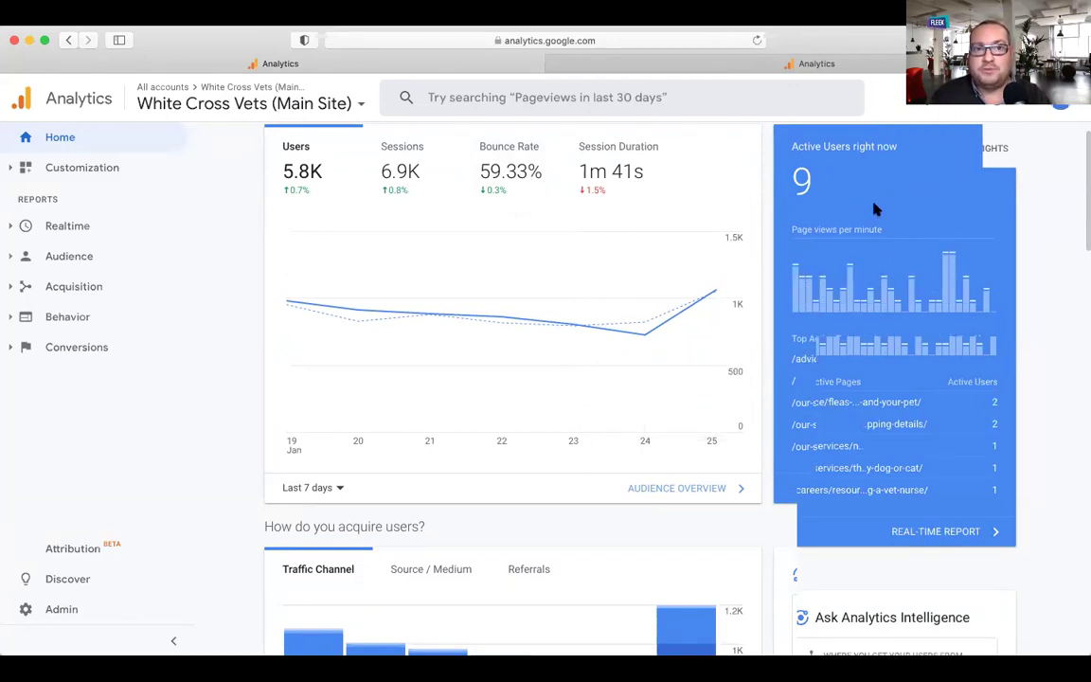
mouse_move(894, 256)
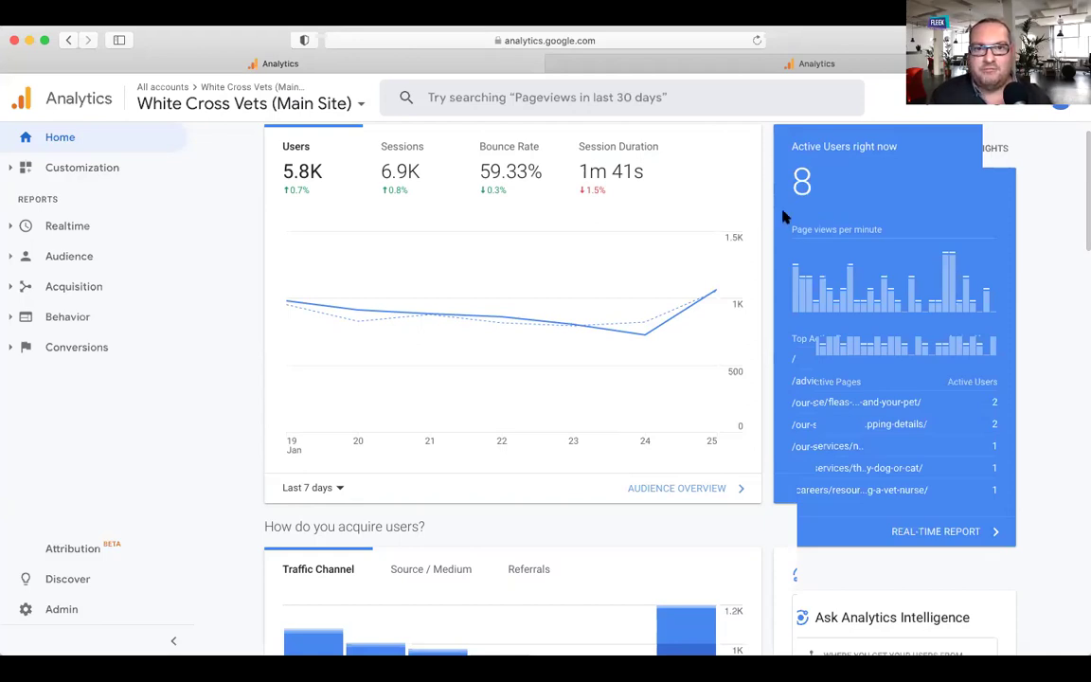
mouse_move(498, 240)
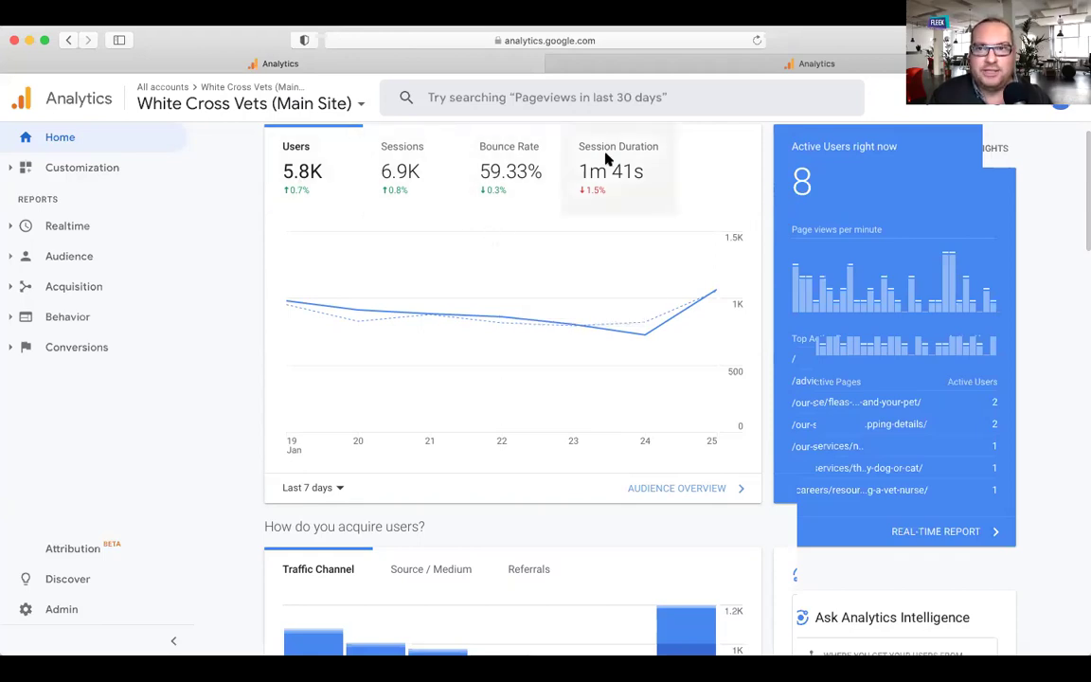
scroll(607, 158, "up", 1)
scroll(606, 158, "down", 1)
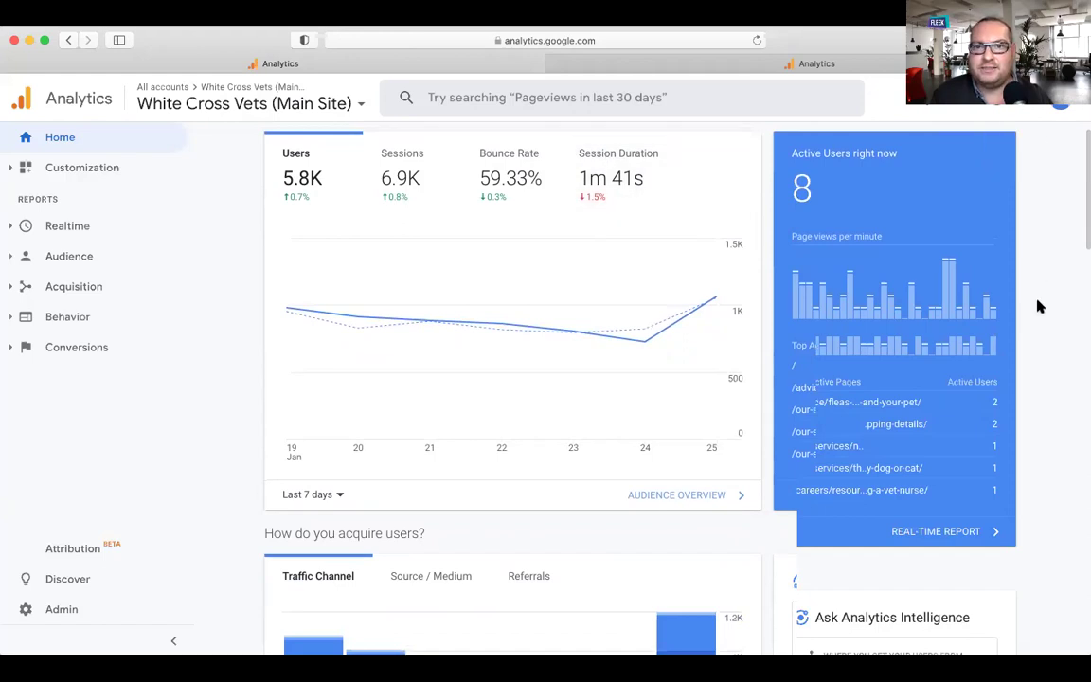
left_click(327, 496)
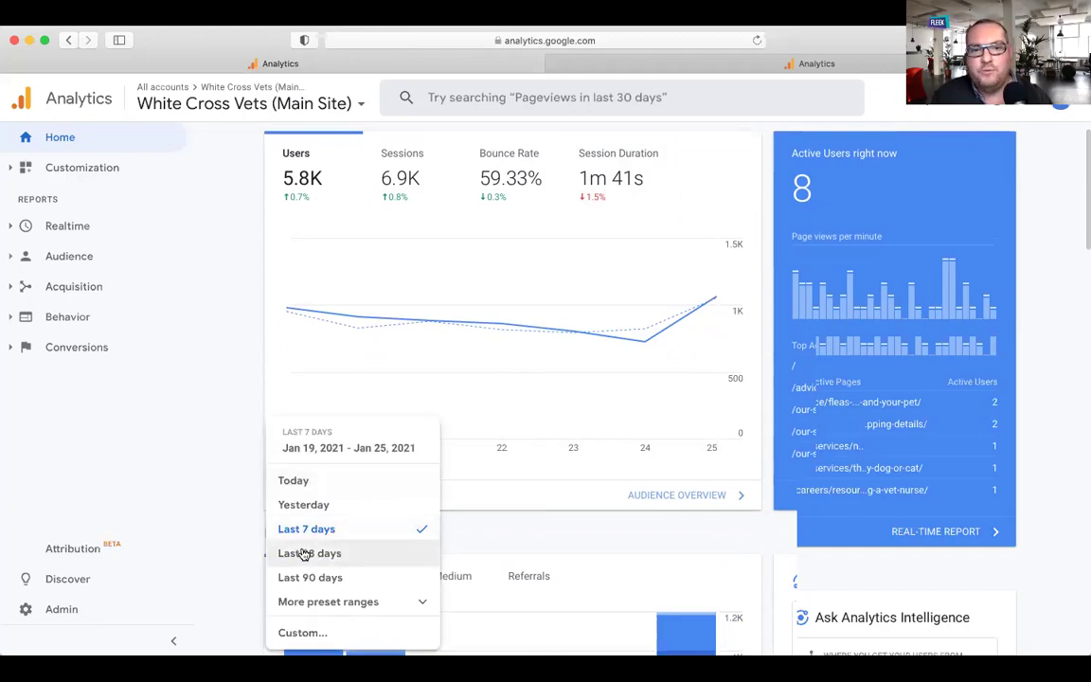
left_click(234, 399)
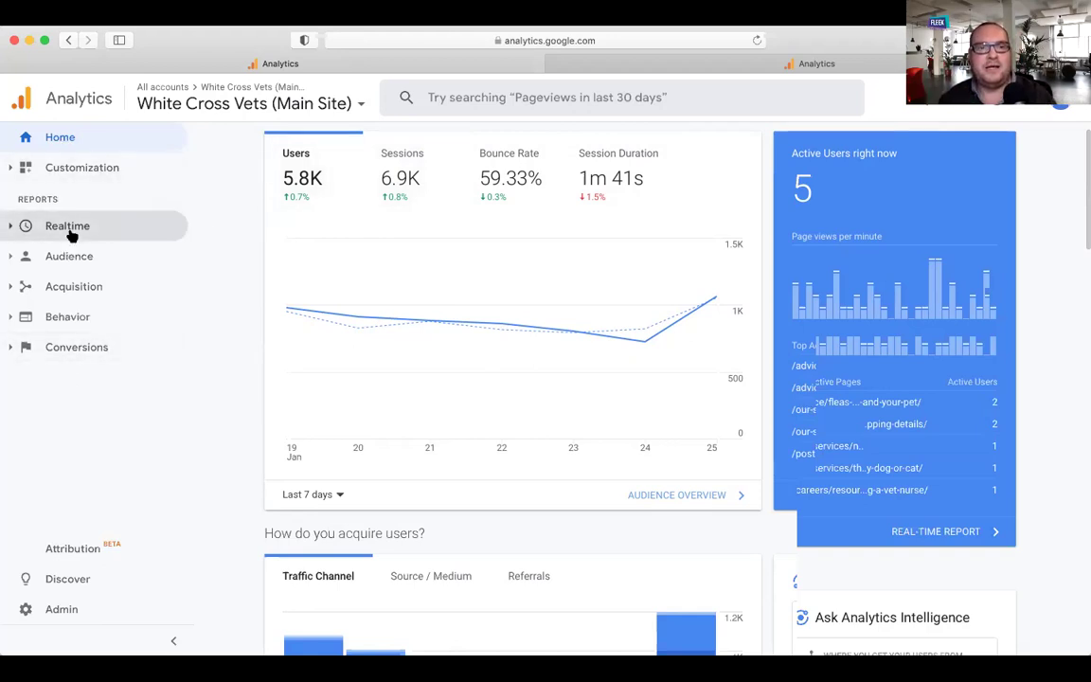
Open the main site's View Settings in the admin area and examine the basic settings, bot filtering and site search options.
left_click(56, 611)
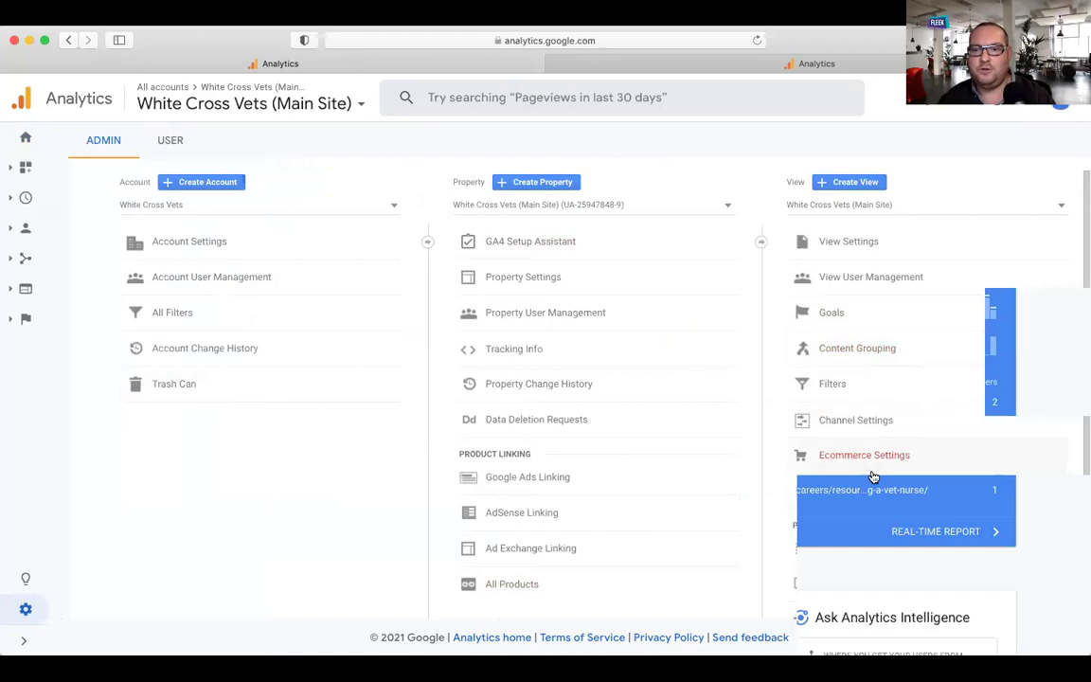
left_click(844, 246)
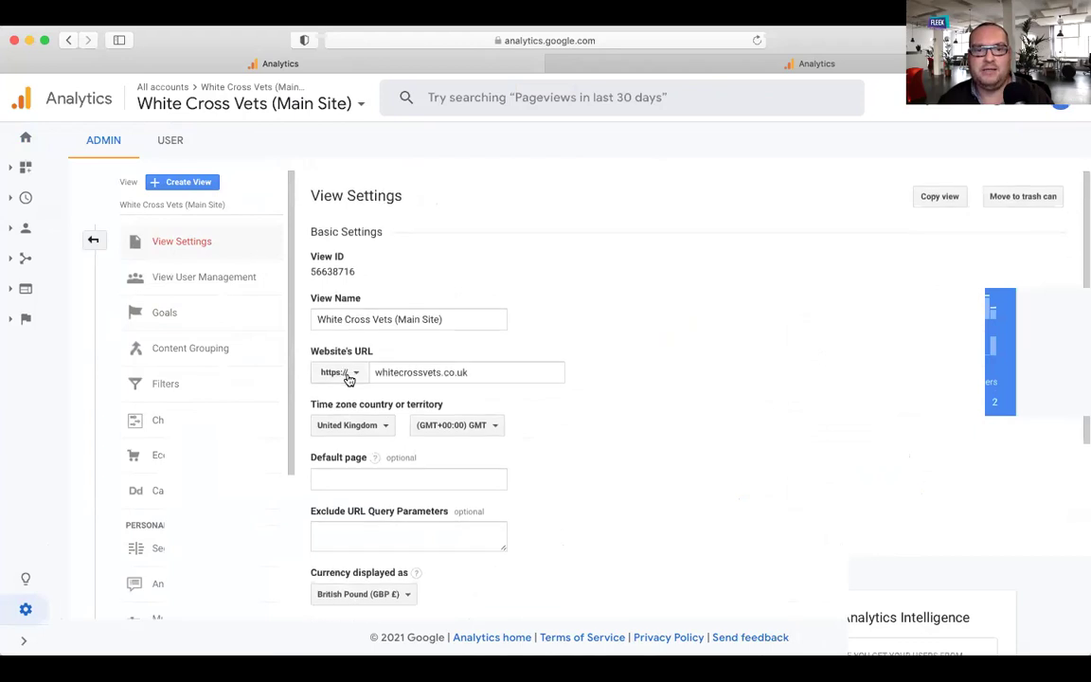
scroll(351, 377, "down", 5)
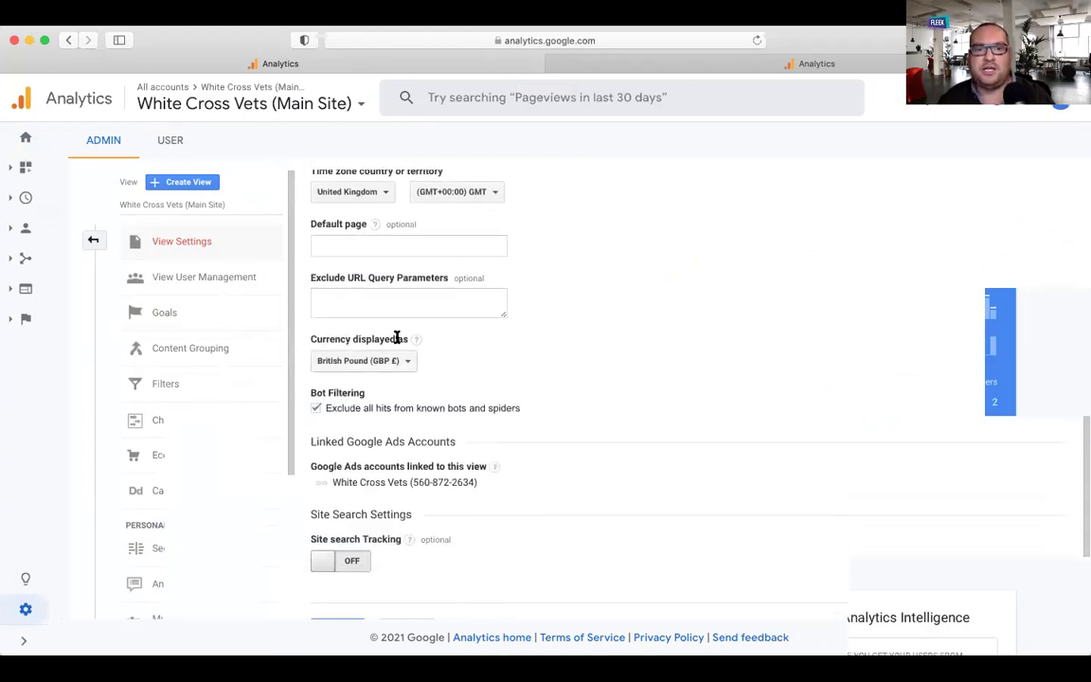
scroll(446, 436, "down", 1)
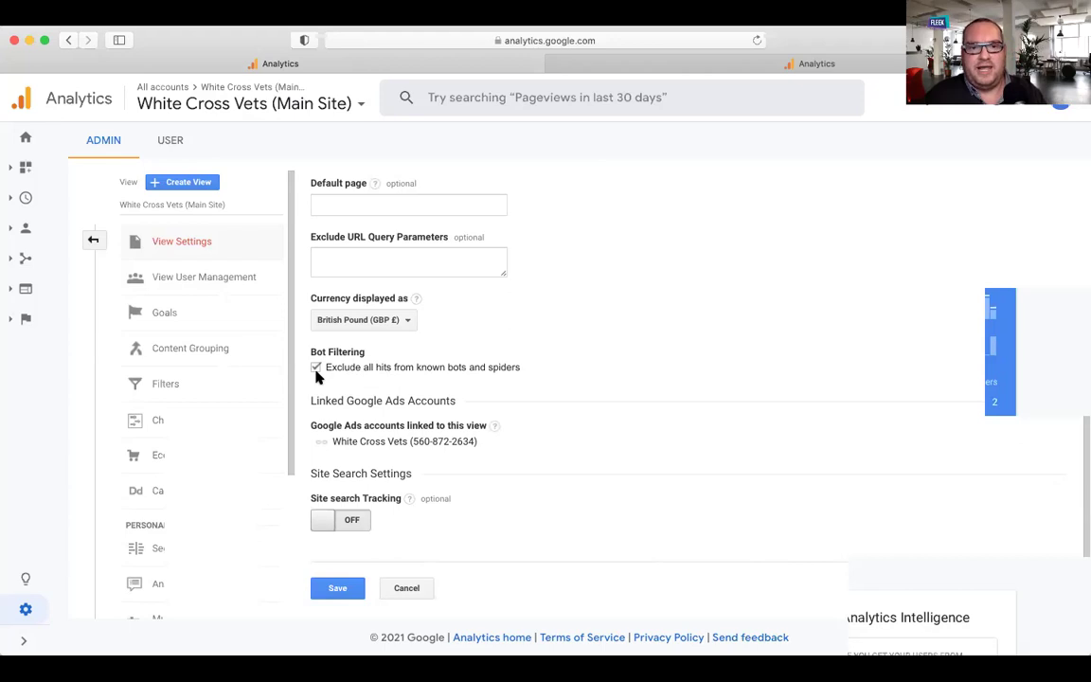
Turn on Site search Tracking in the view settings.
left_click(346, 523)
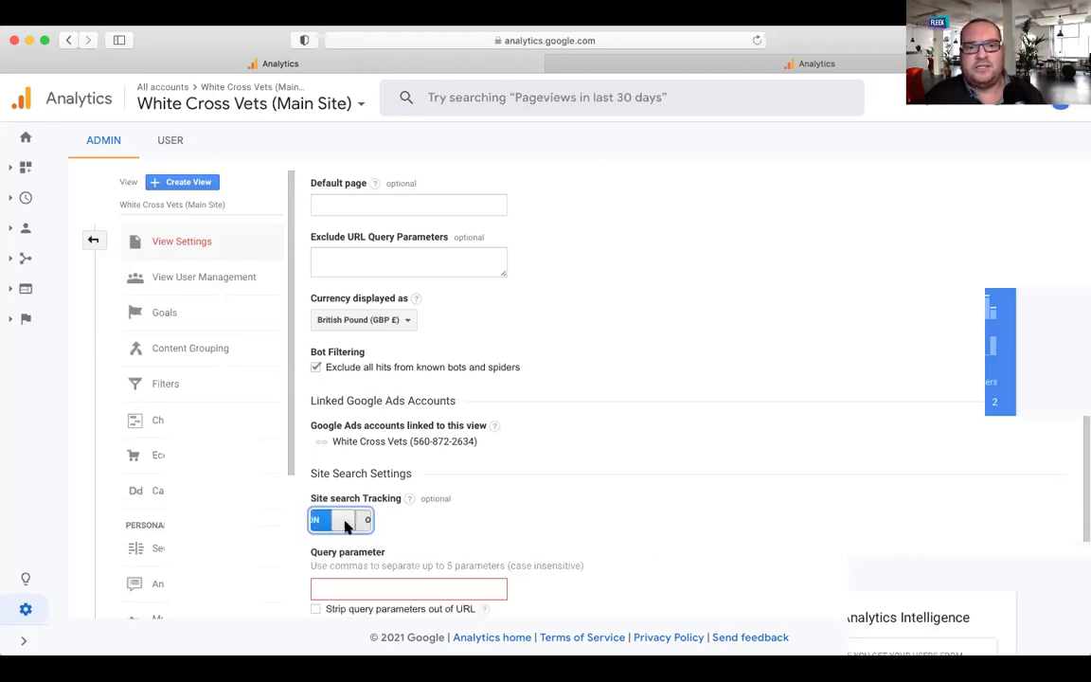
left_click(346, 522)
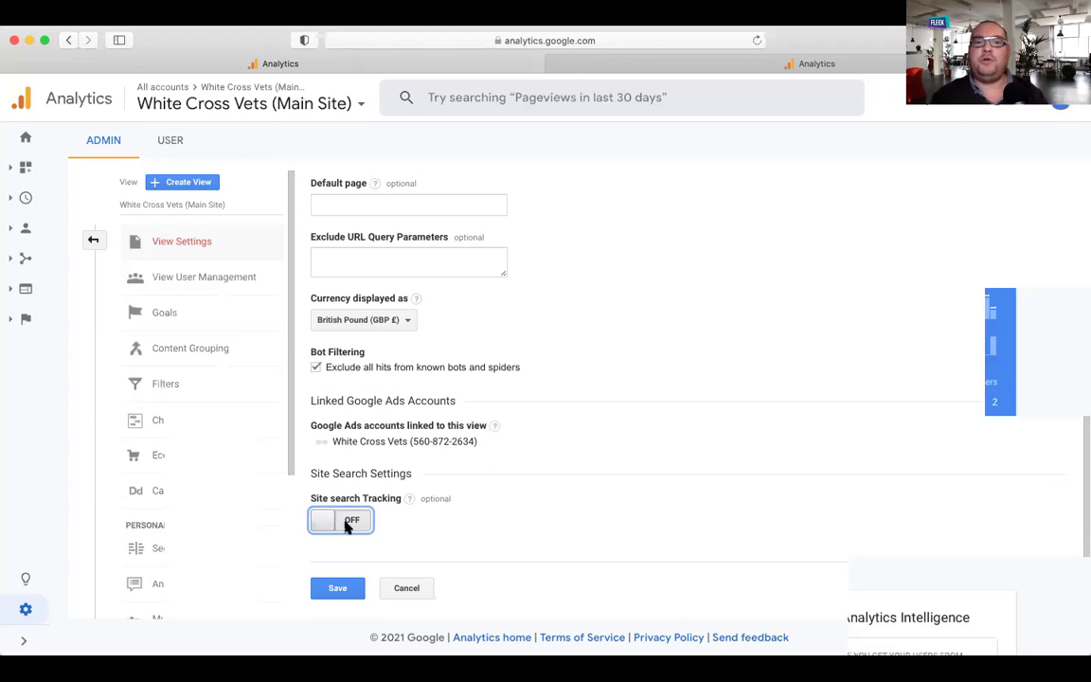
left_click(345, 523)
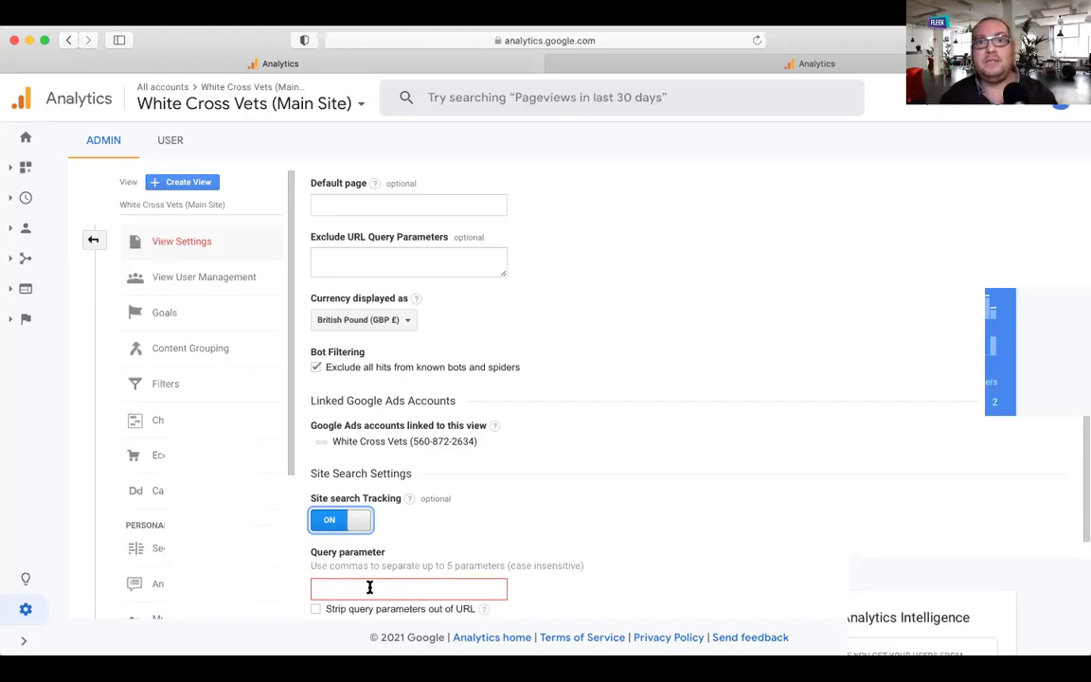
Open a new browser tab and load fleek.marketing's search results for "blog" through the address fleek.marketing/?s=blog.
key("super+t")
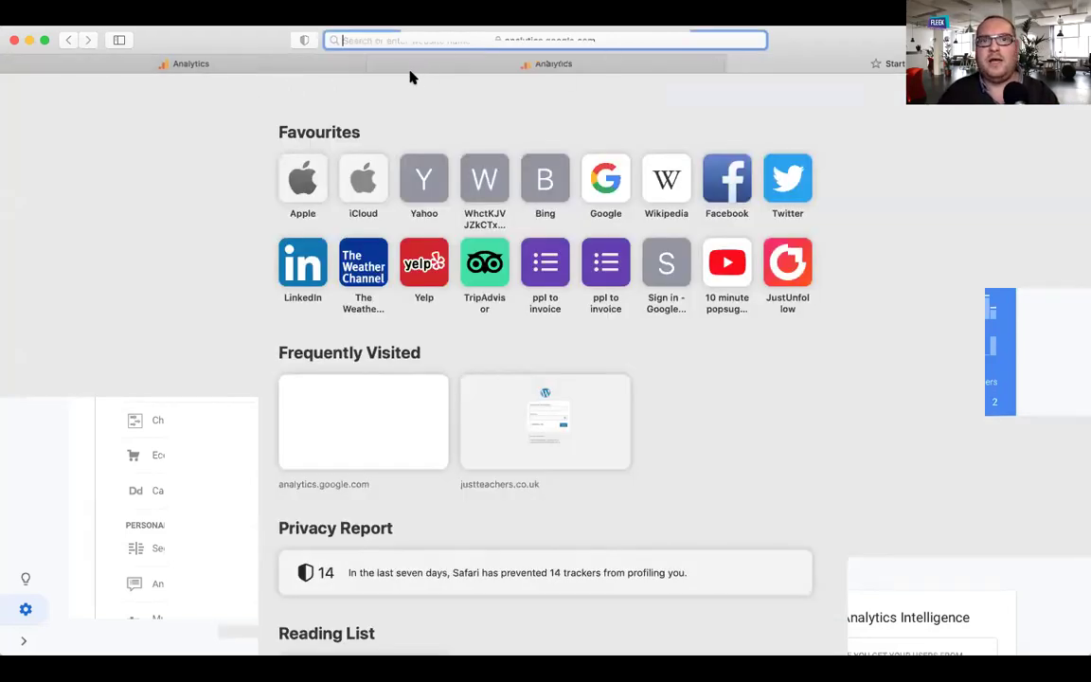
type("jleek.marketing/")
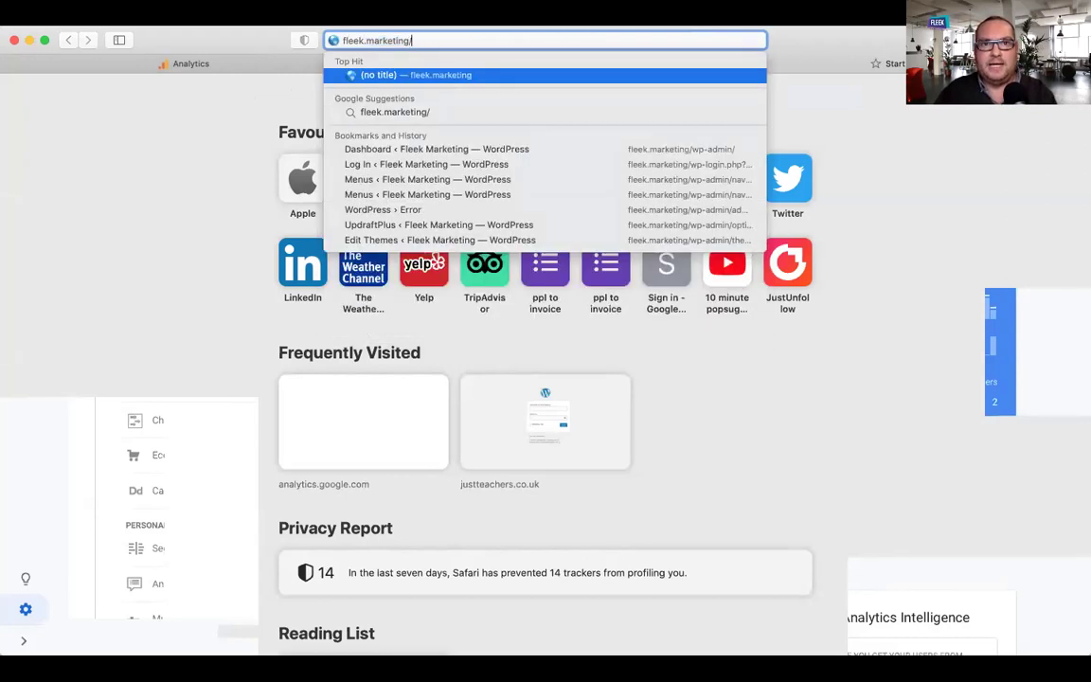
key("Return")
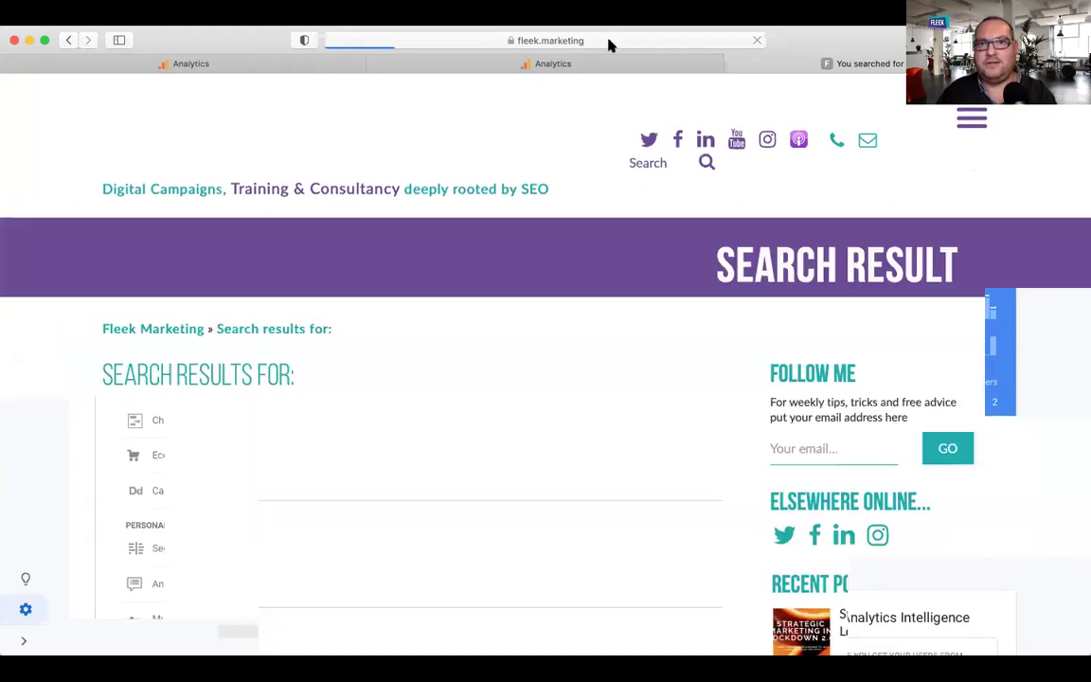
left_click(609, 42)
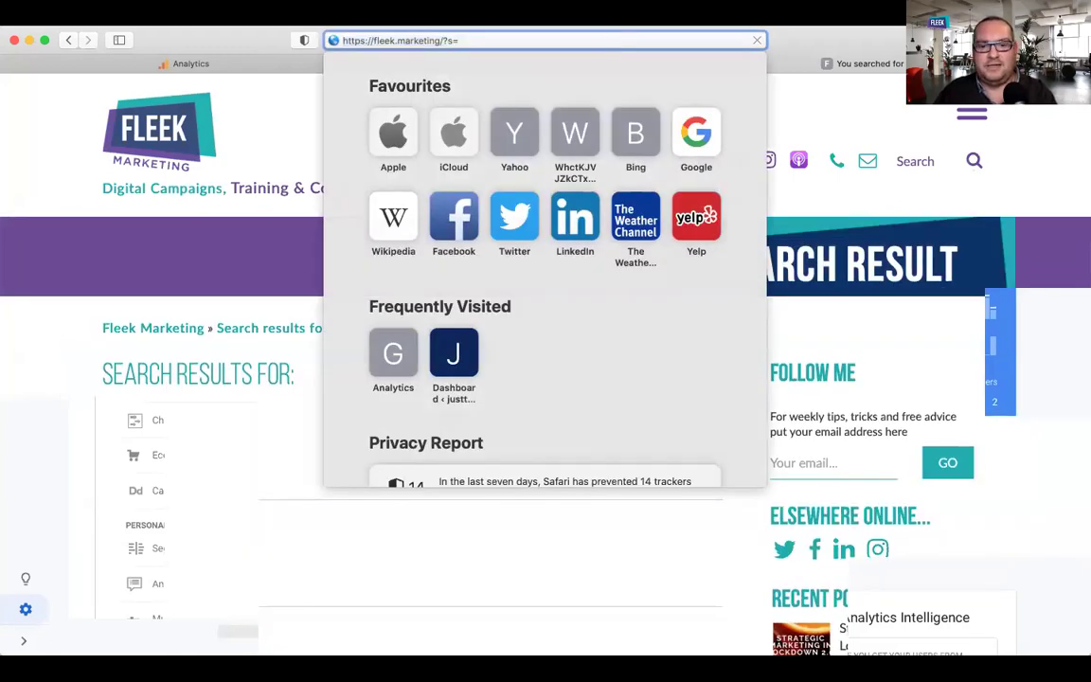
type("blog")
key("Return")
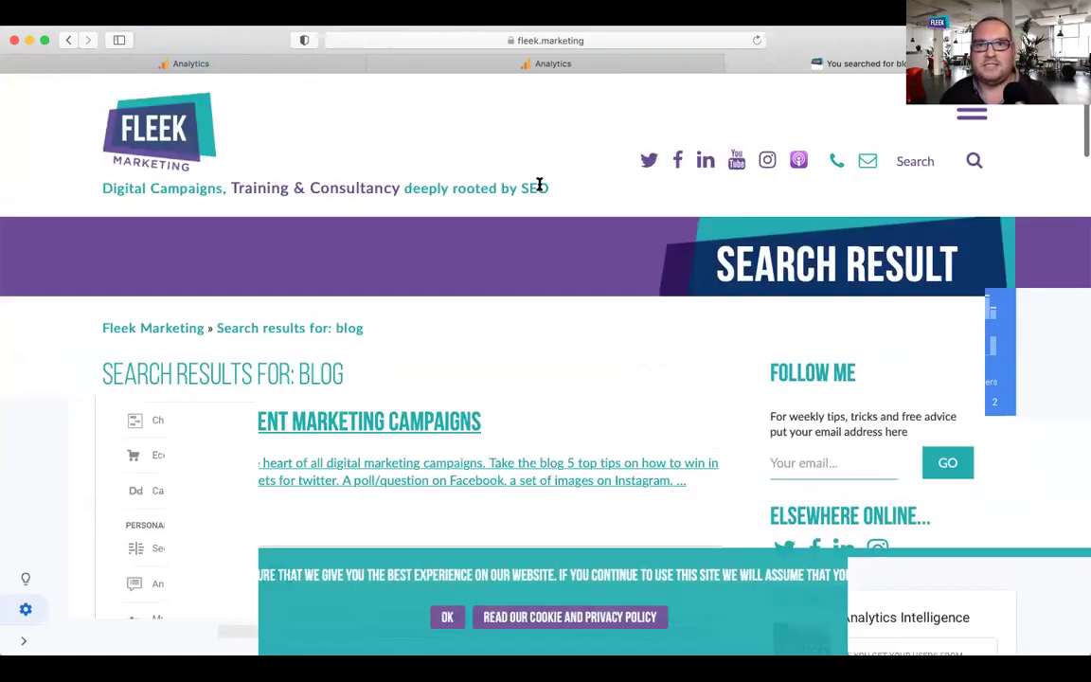
Copy "?s=" from the search results address and enter it as the site search Query parameter in the Analytics view settings.
left_click(577, 40)
left_click(479, 40)
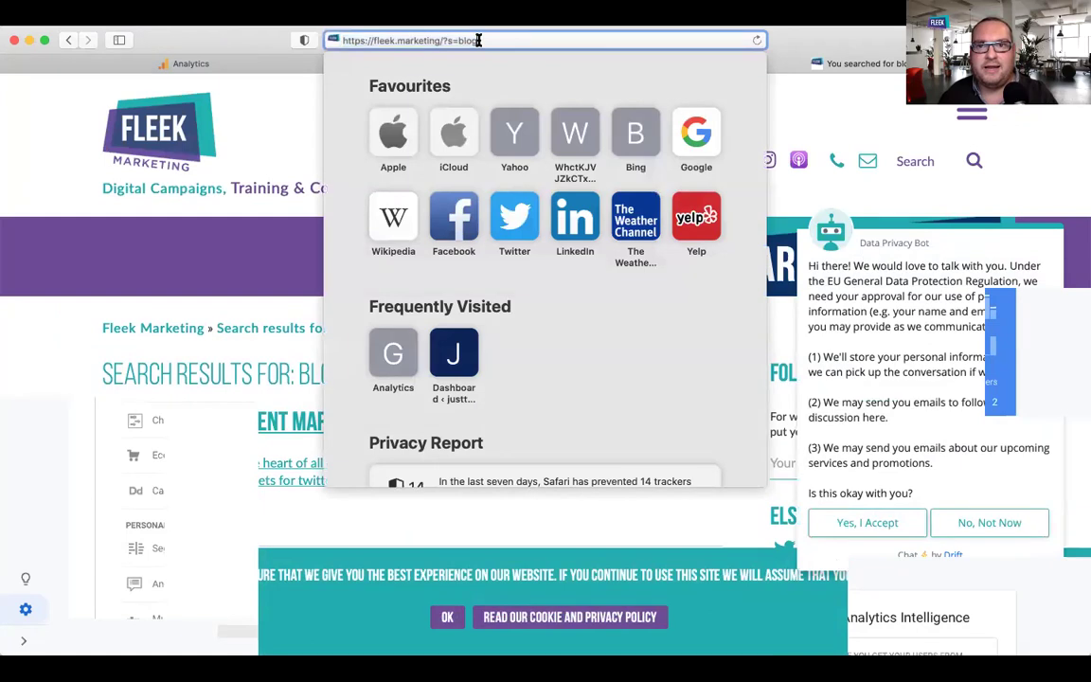
mouse_move(448, 40)
left_mouse_down()
mouse_move(469, 41)
mouse_move(440, 41)
mouse_move(460, 41)
left_mouse_up()
key("super+c")
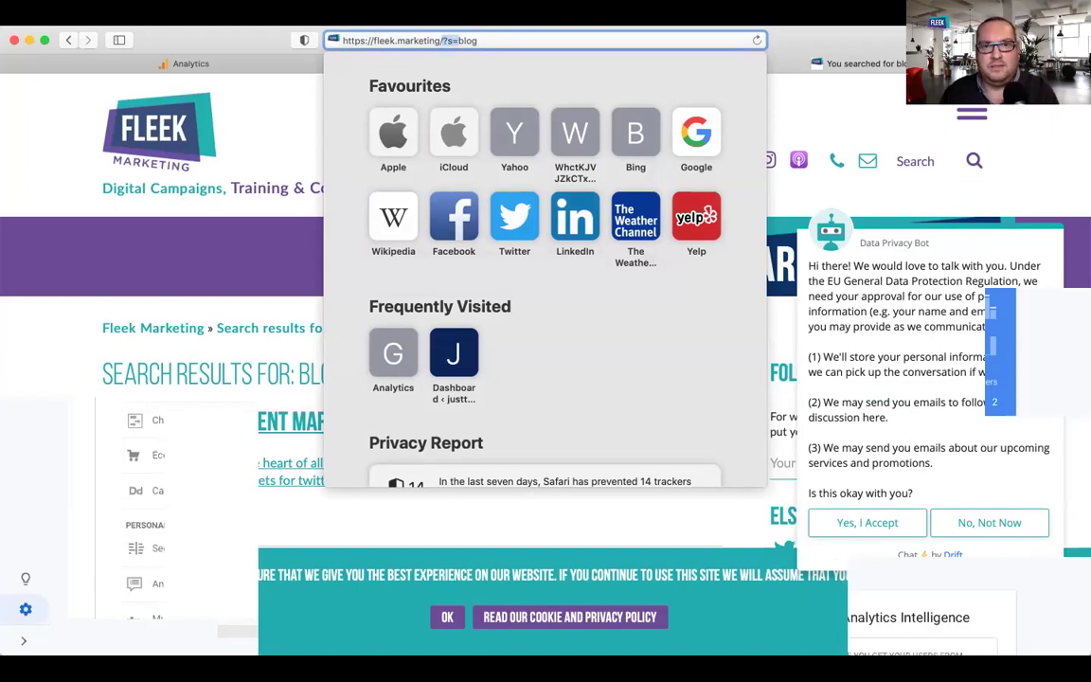
left_click(255, 62)
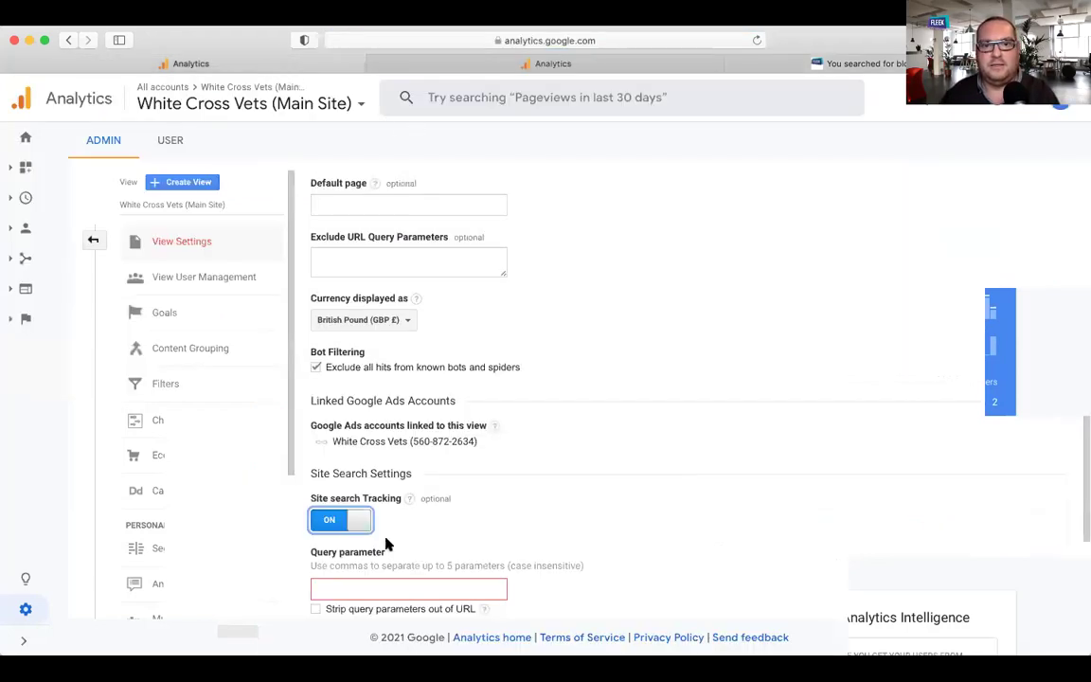
left_click(370, 588)
key("super+v")
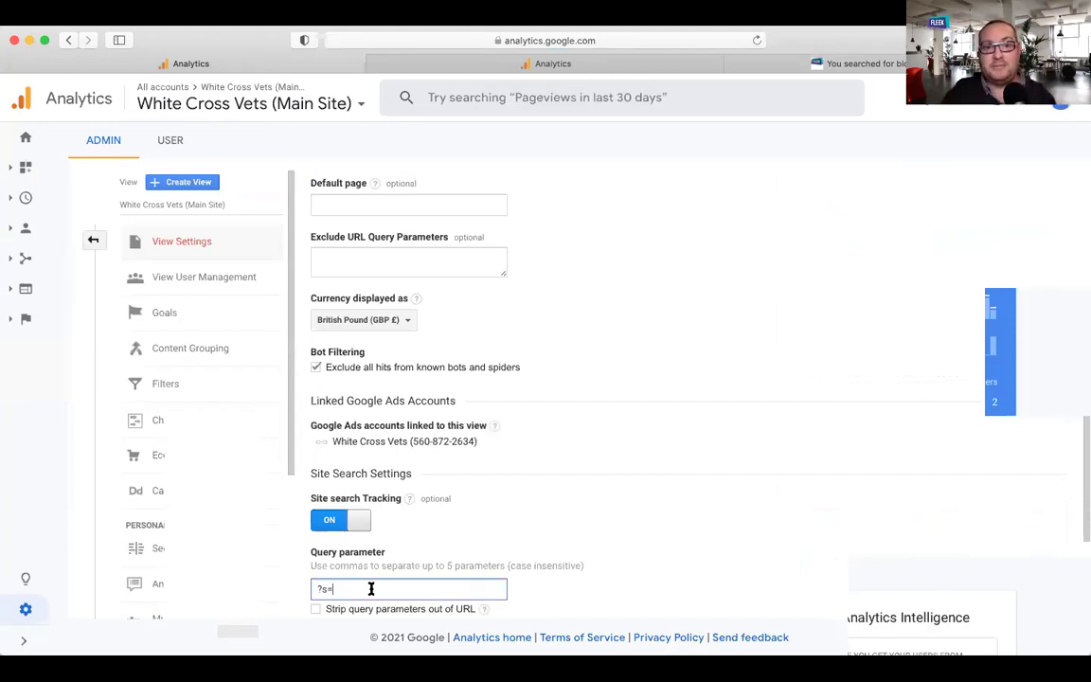
Enable stripping query parameters out of the URL, and switch Site search Tracking off.
left_click(315, 608)
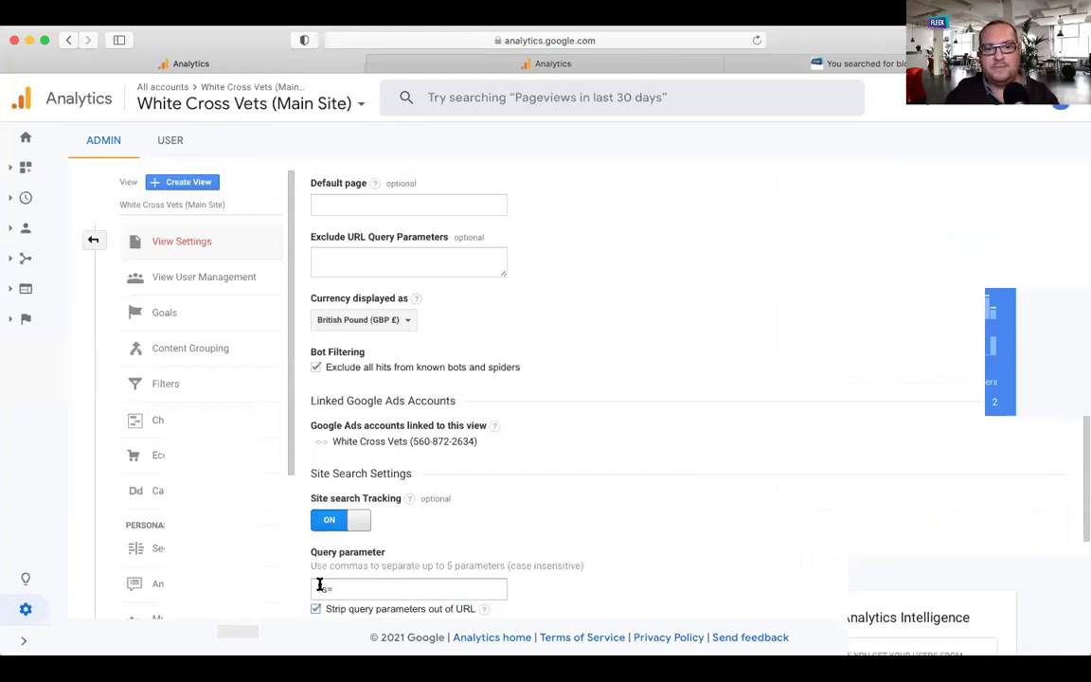
left_click(337, 588)
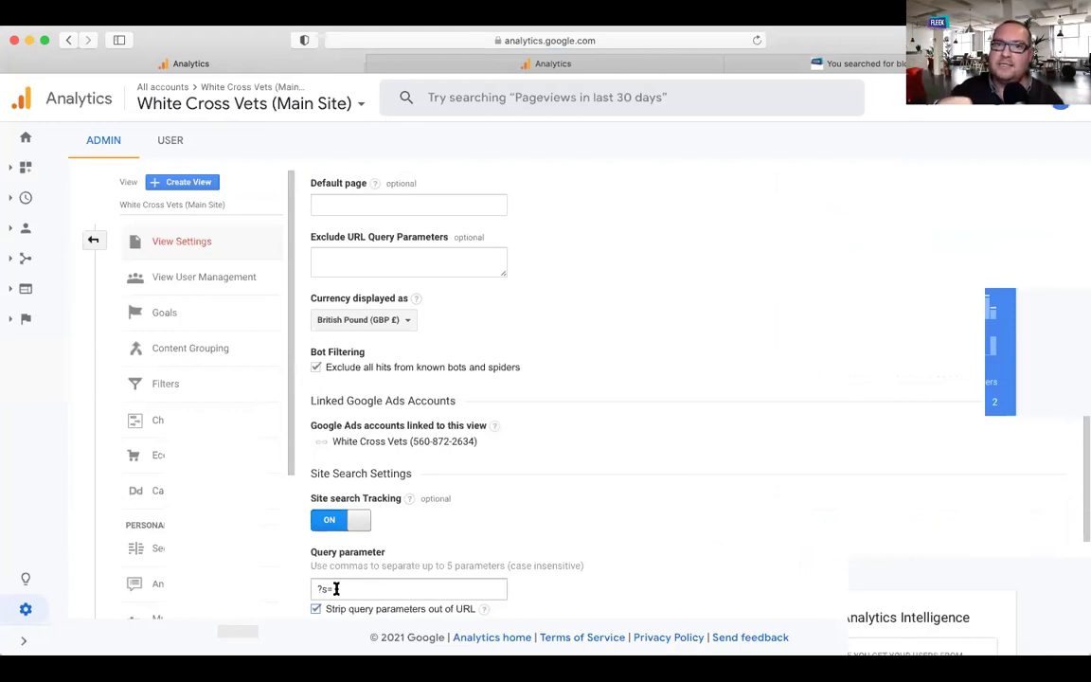
left_click(329, 523)
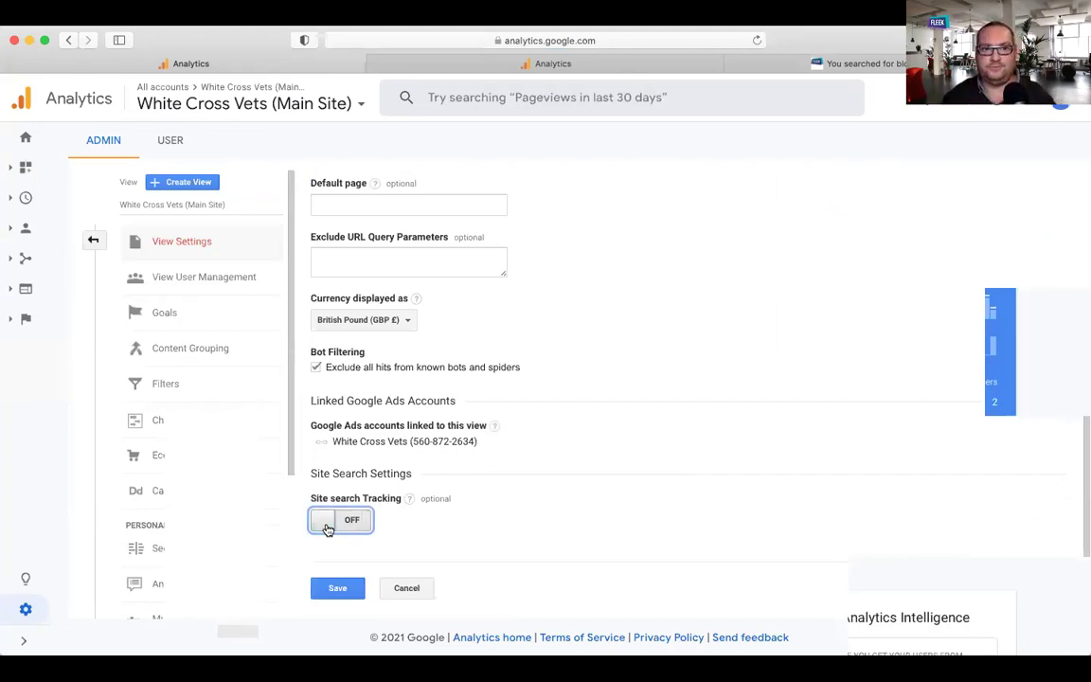
View the list of goals for the main site view and return to the Analytics Home page.
left_click(156, 313)
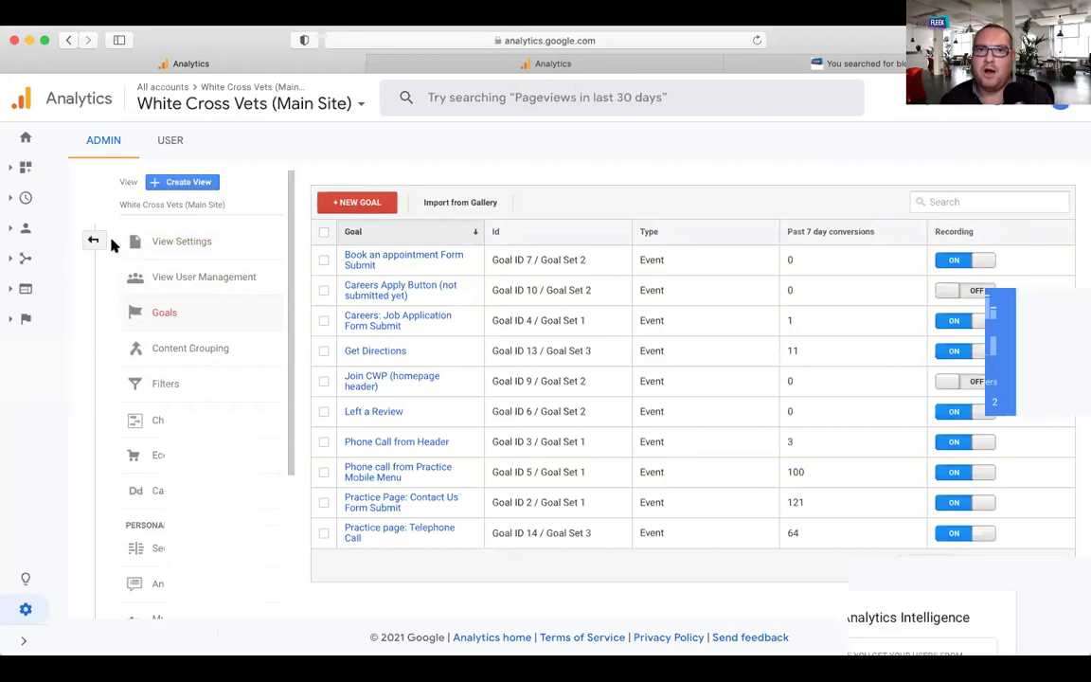
left_click(93, 241)
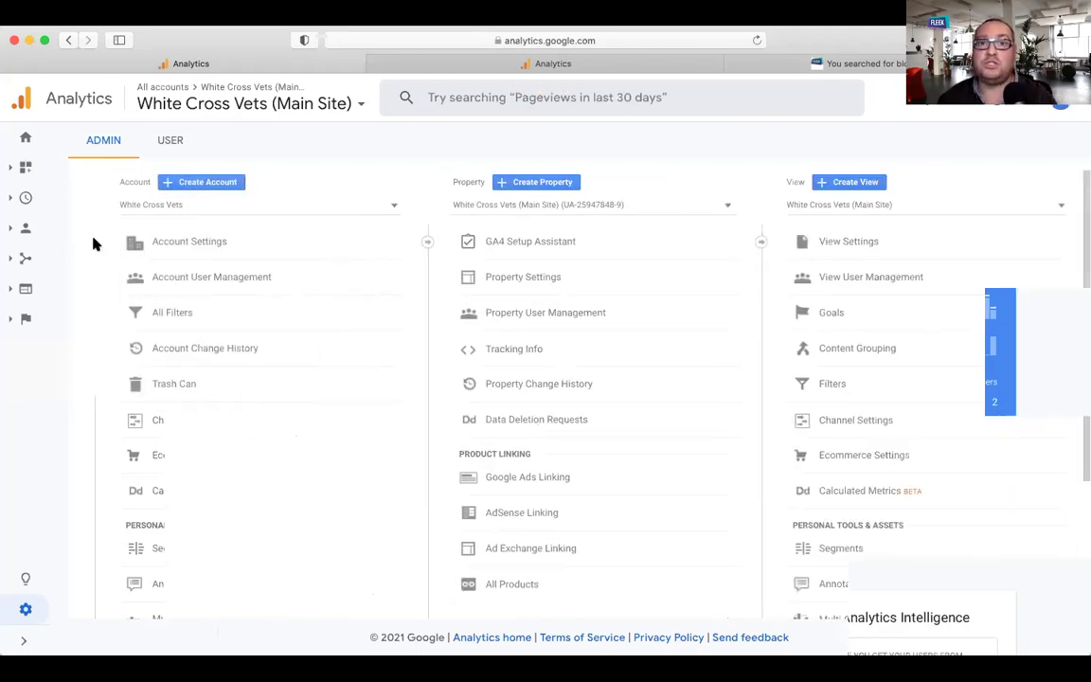
left_click(25, 167)
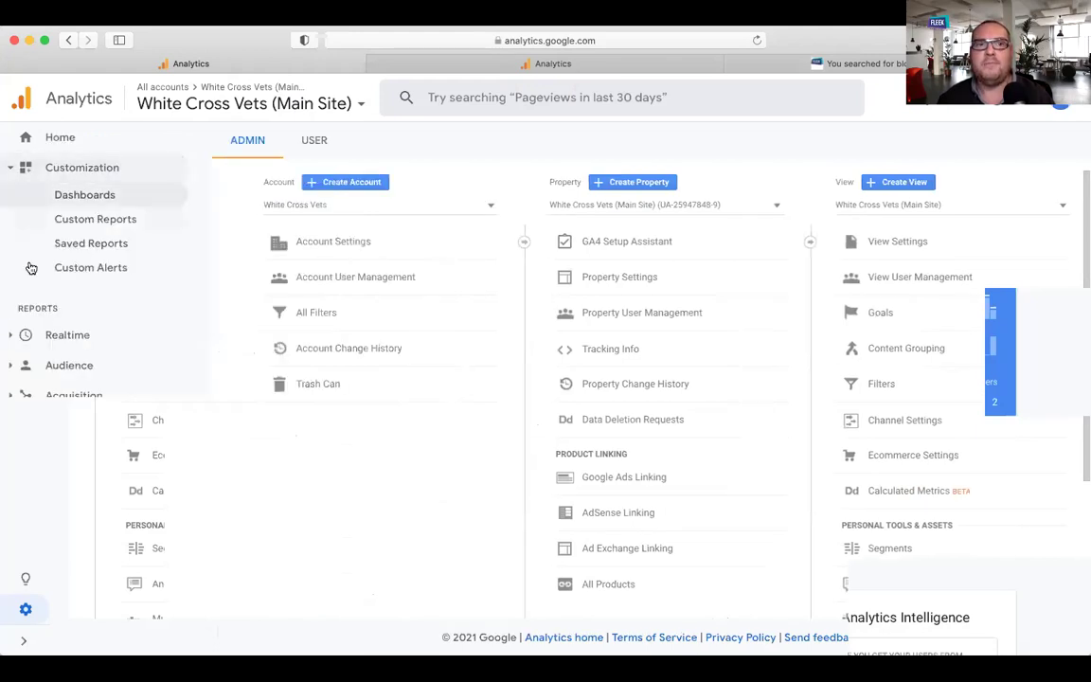
left_click(29, 336)
left_click(58, 140)
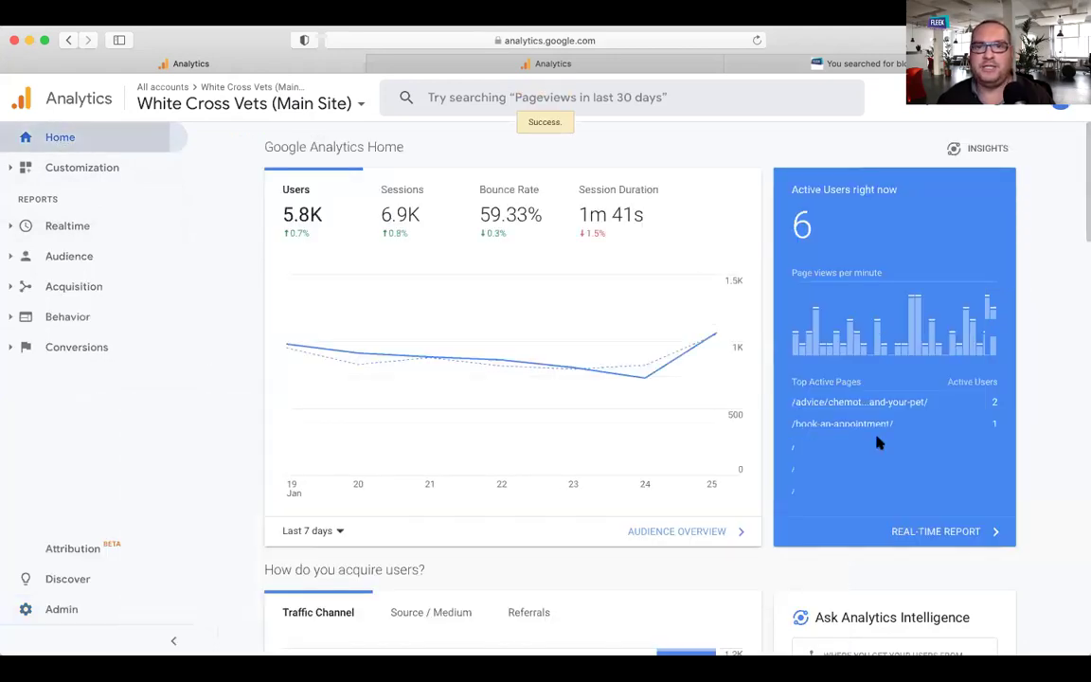
Open the Realtime Overview report and examine its active users, top active pages, keywords and top locations map.
mouse_move(663, 391)
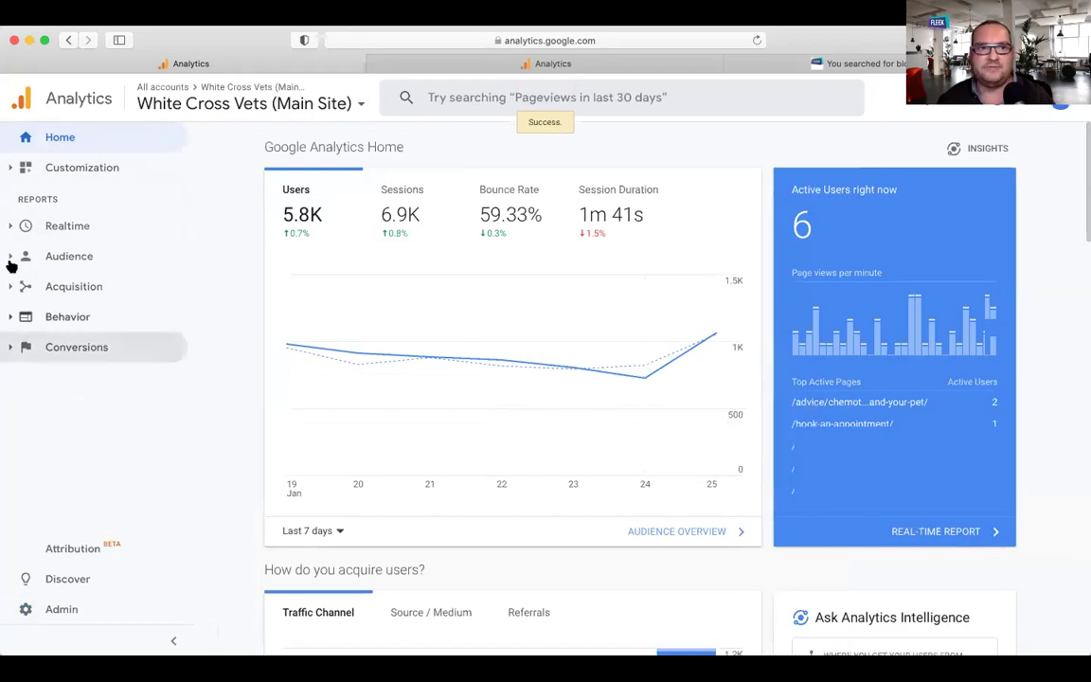
left_click(19, 225)
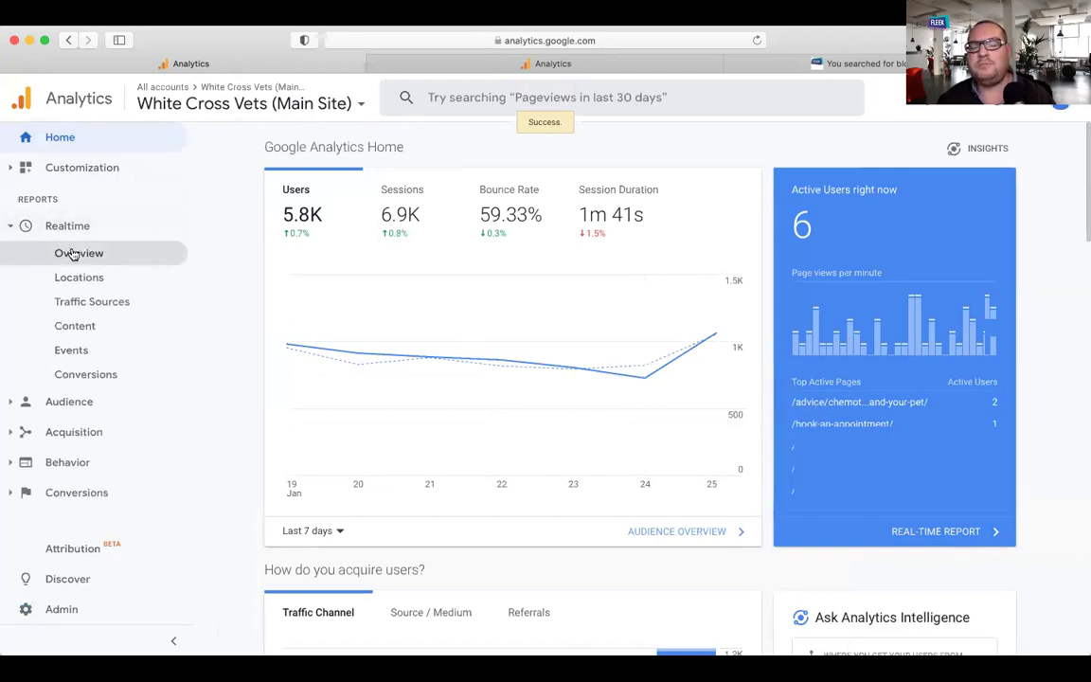
left_click(89, 263)
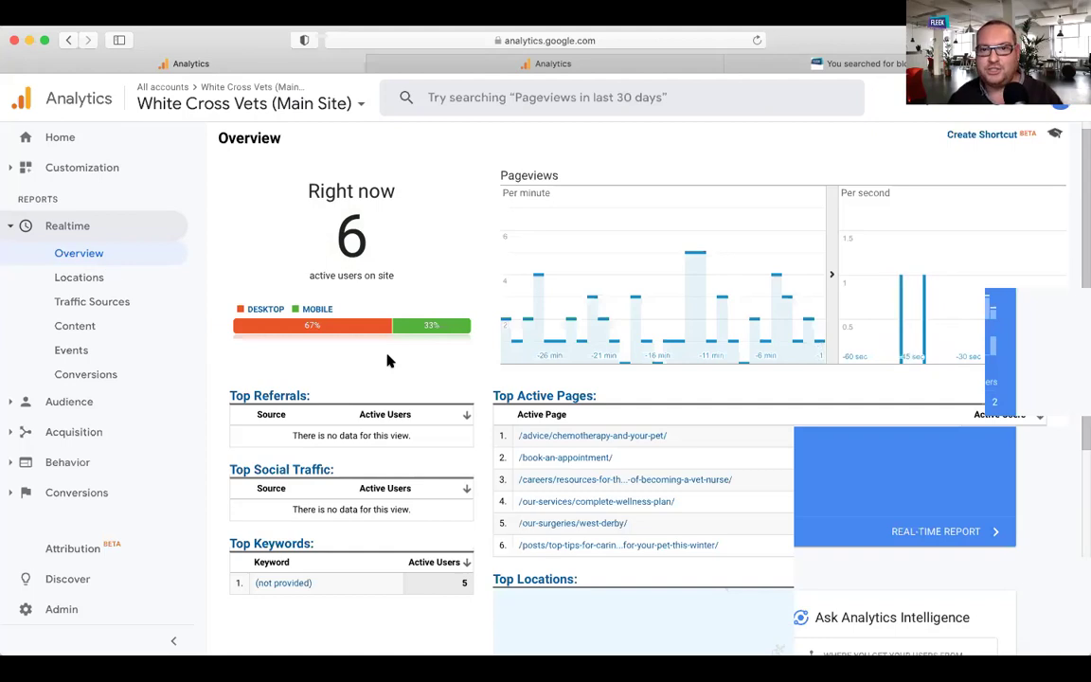
scroll(388, 360, "down", 5)
scroll(387, 360, "down", 1)
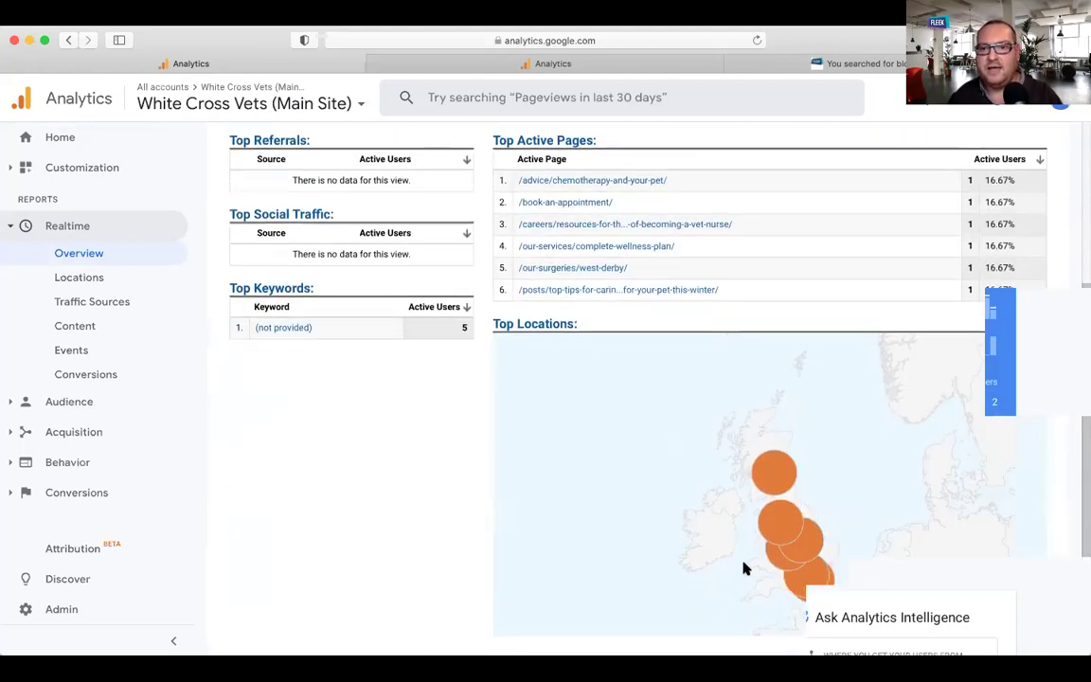
scroll(765, 533, "down", 2)
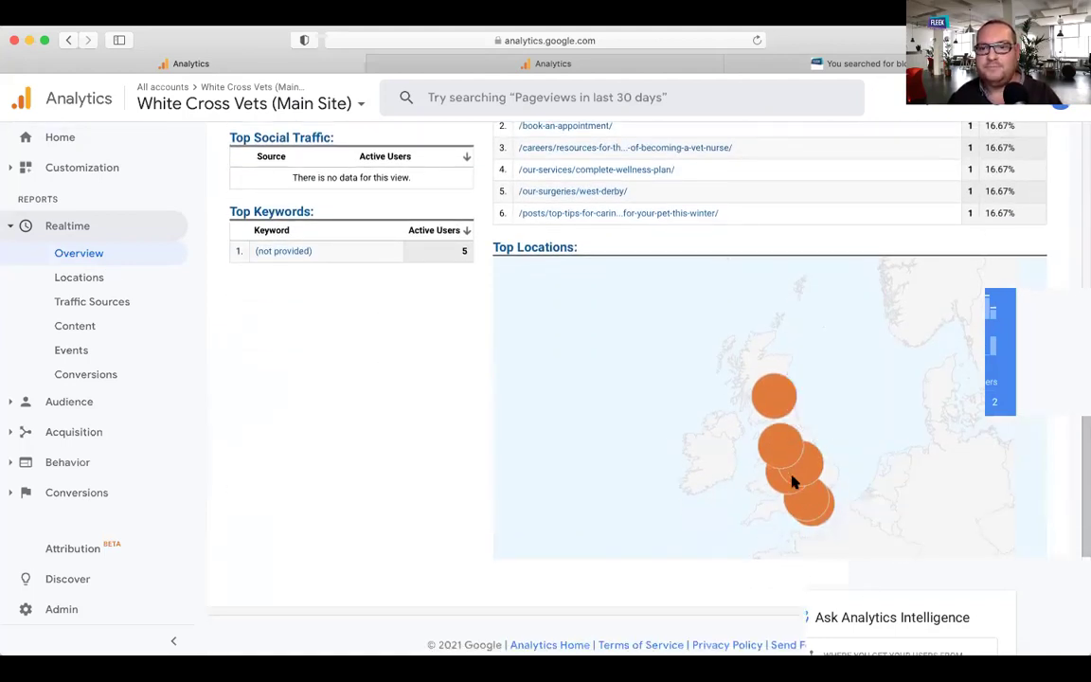
scroll(553, 312, "up", 3)
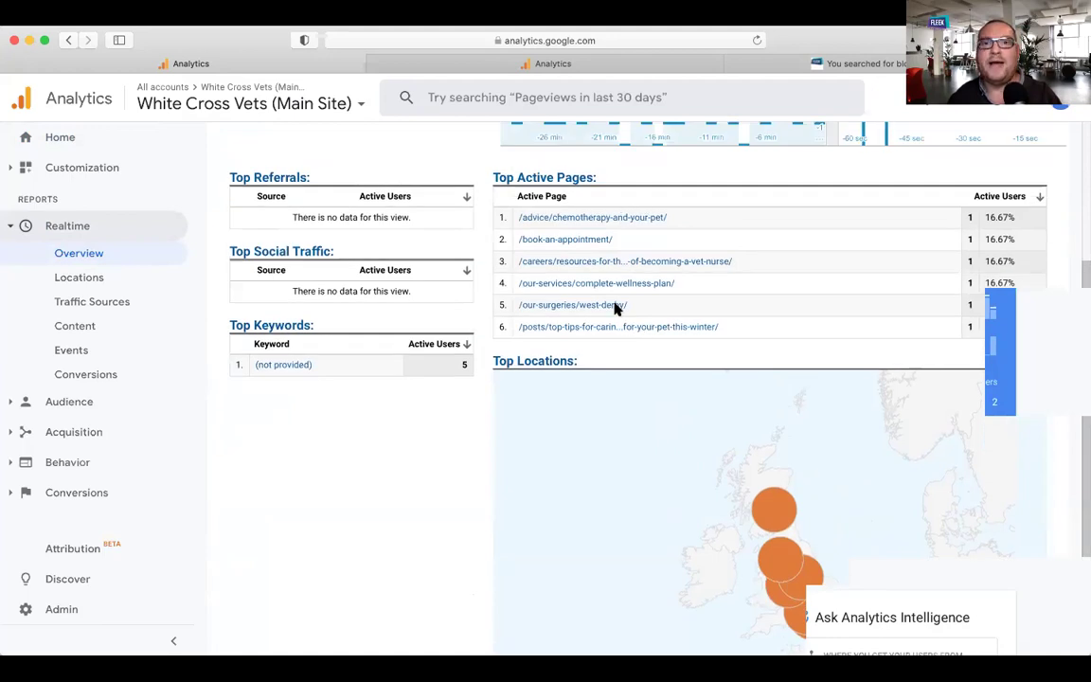
Leave the Realtime report and open the Audience Overview report.
scroll(616, 307, "up", 2)
scroll(615, 316, "up", 4)
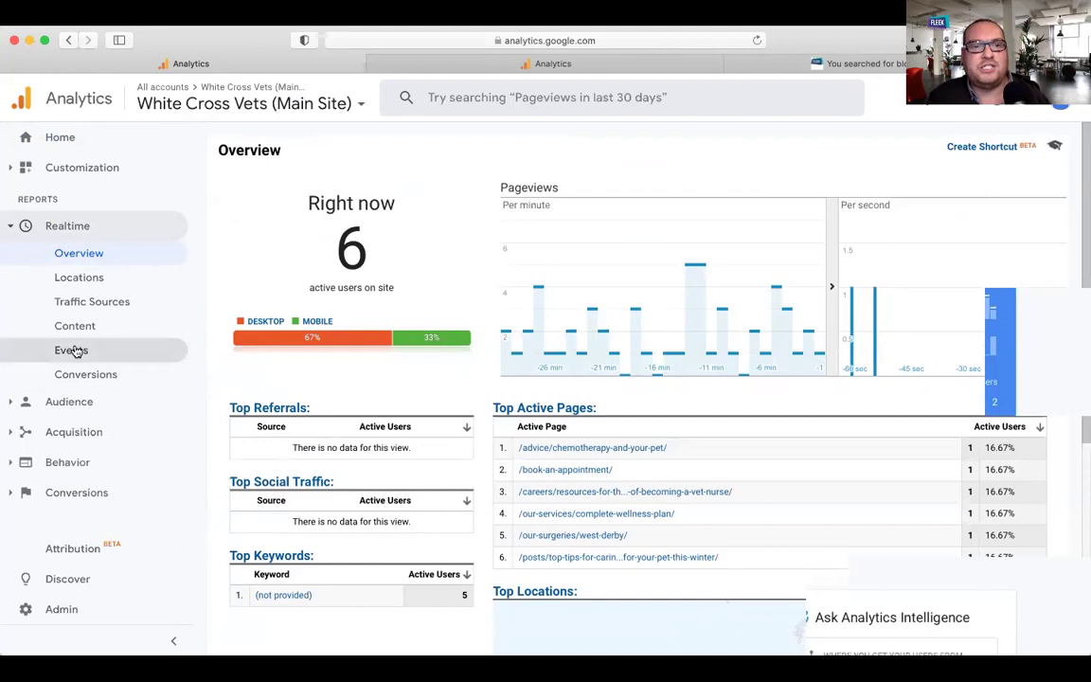
left_click(109, 377)
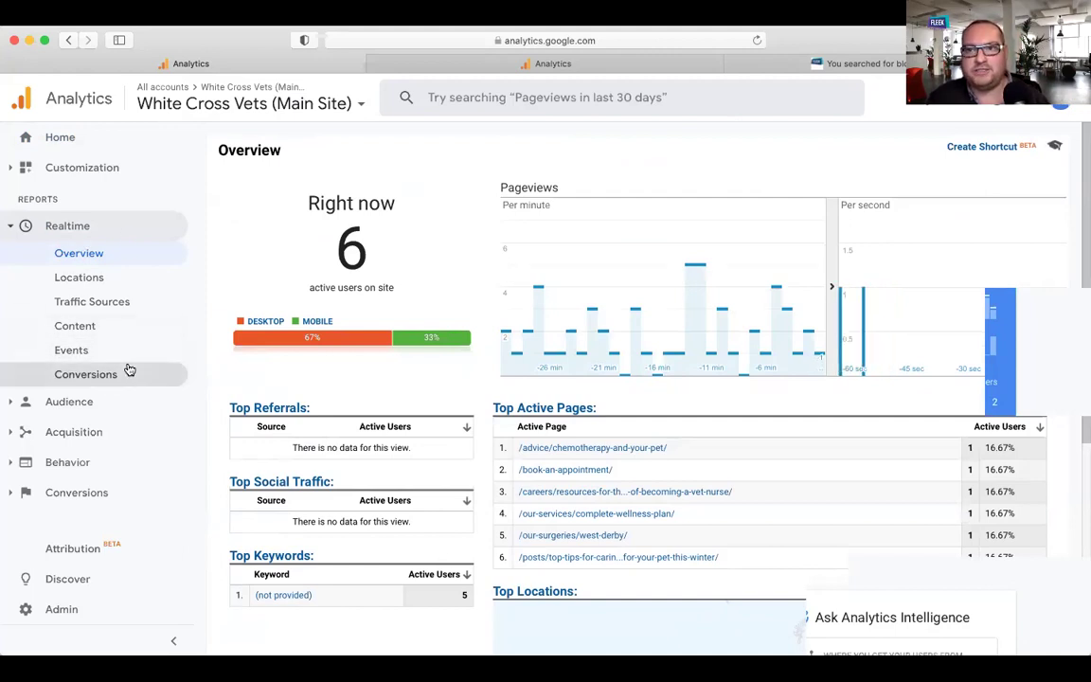
left_click(19, 401)
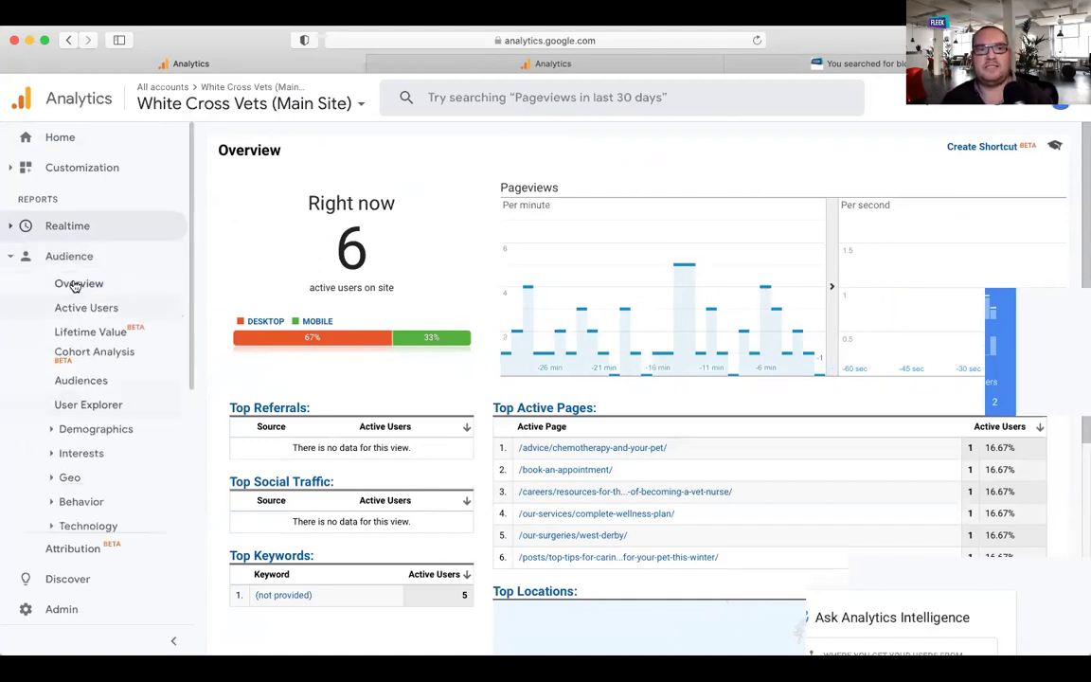
left_click(73, 291)
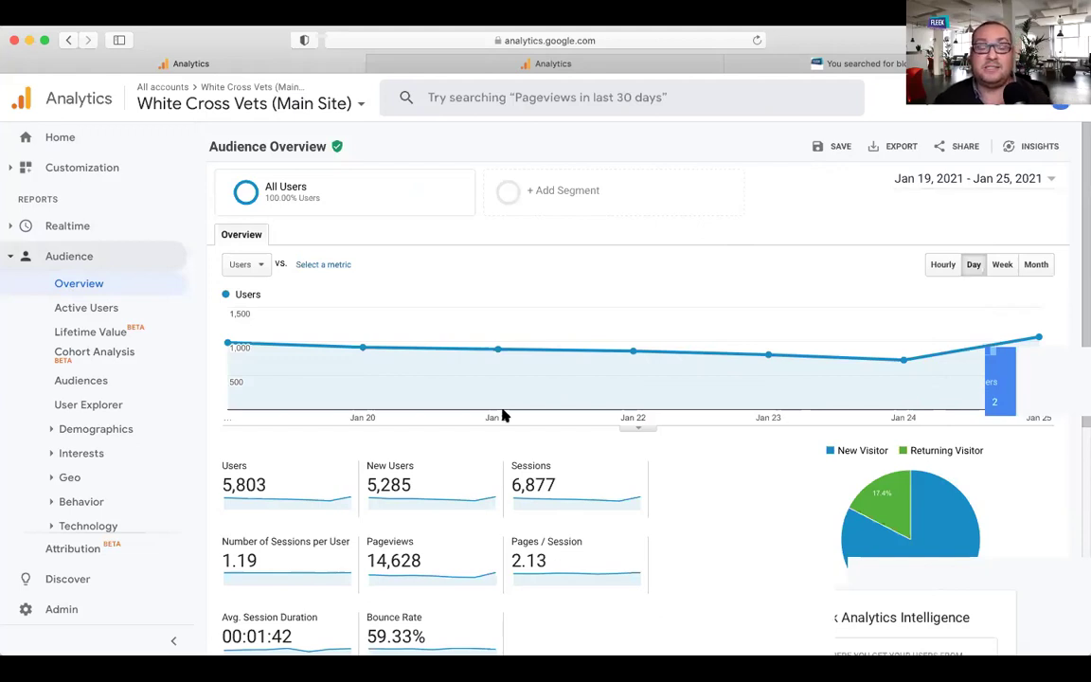
Set the Audience Overview date range to Nov 1, 2020 - Nov 30, 2020 and apply it.
left_click(945, 179)
left_click(590, 224)
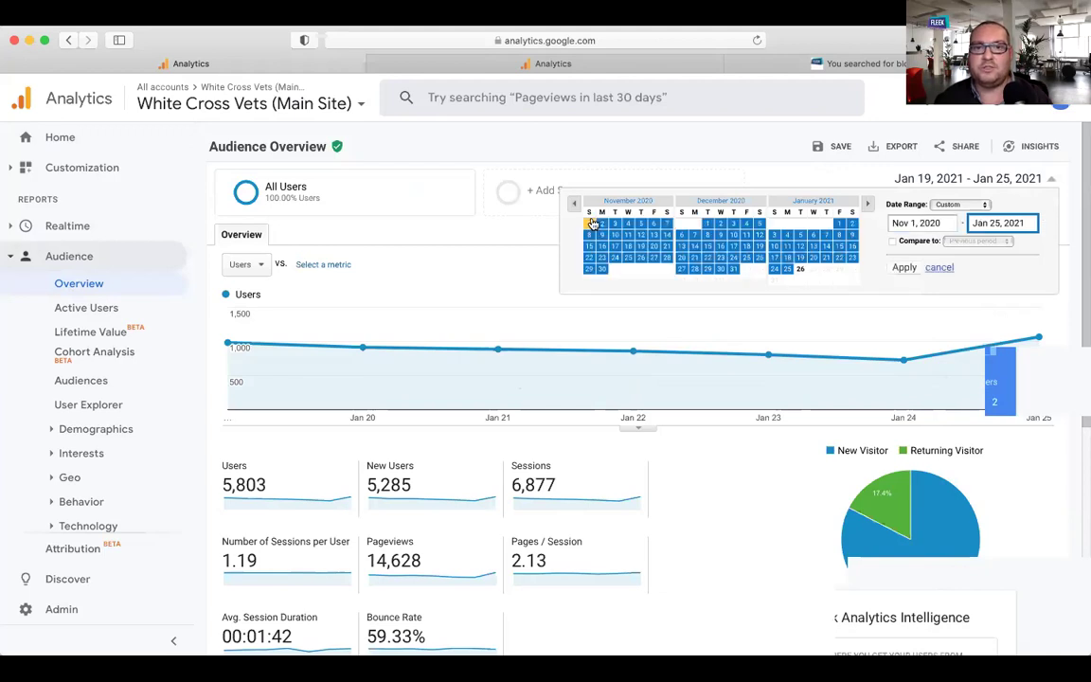
left_click(602, 269)
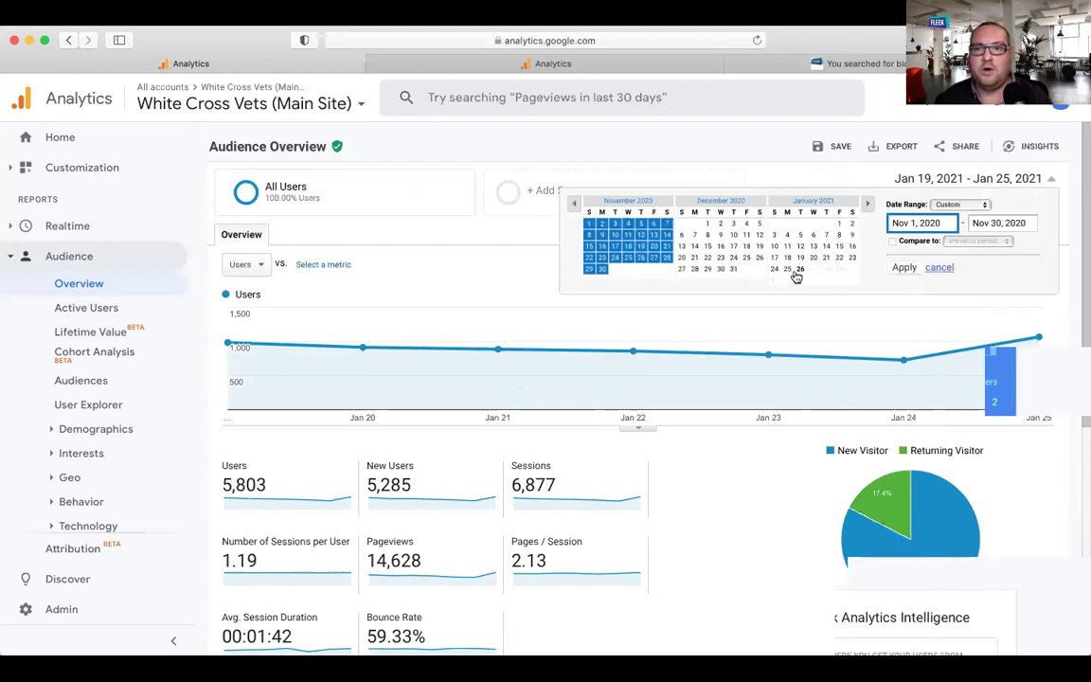
left_click(905, 267)
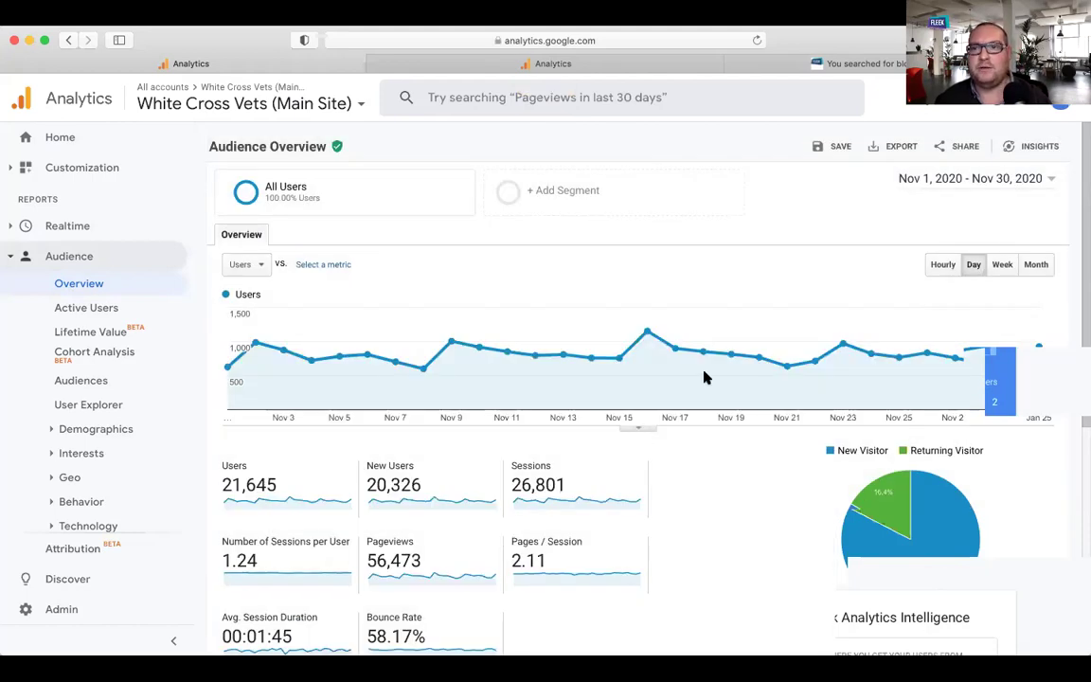
Compare the November 2020 date range with the previous year and apply the comparison.
left_click(934, 189)
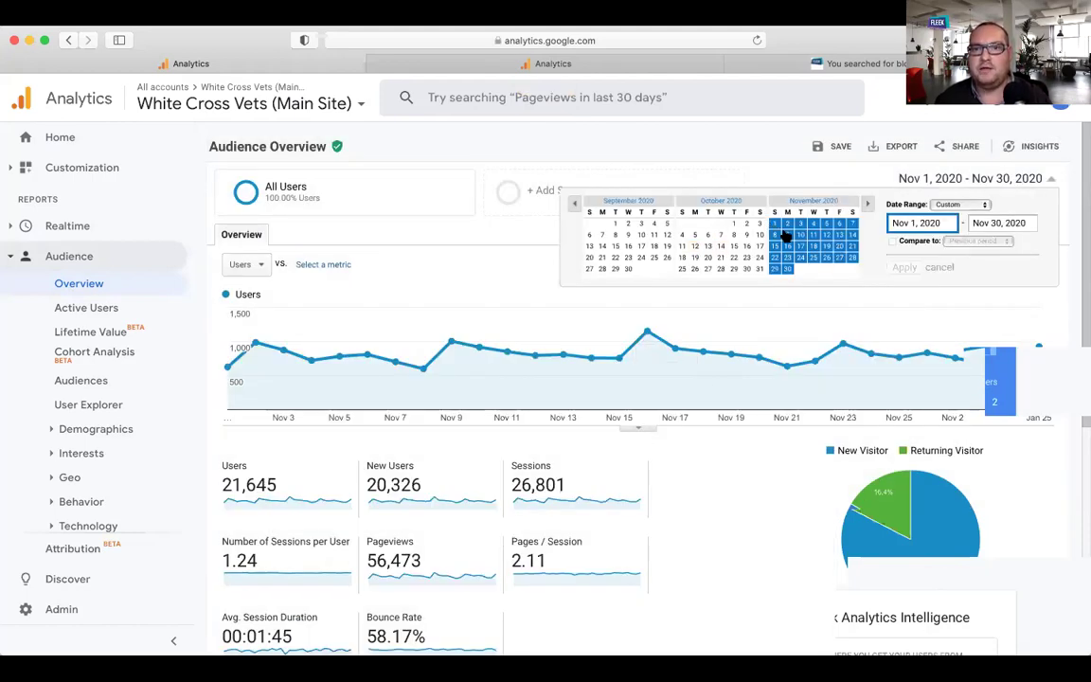
left_click(893, 241)
left_click(957, 243)
left_click(959, 253)
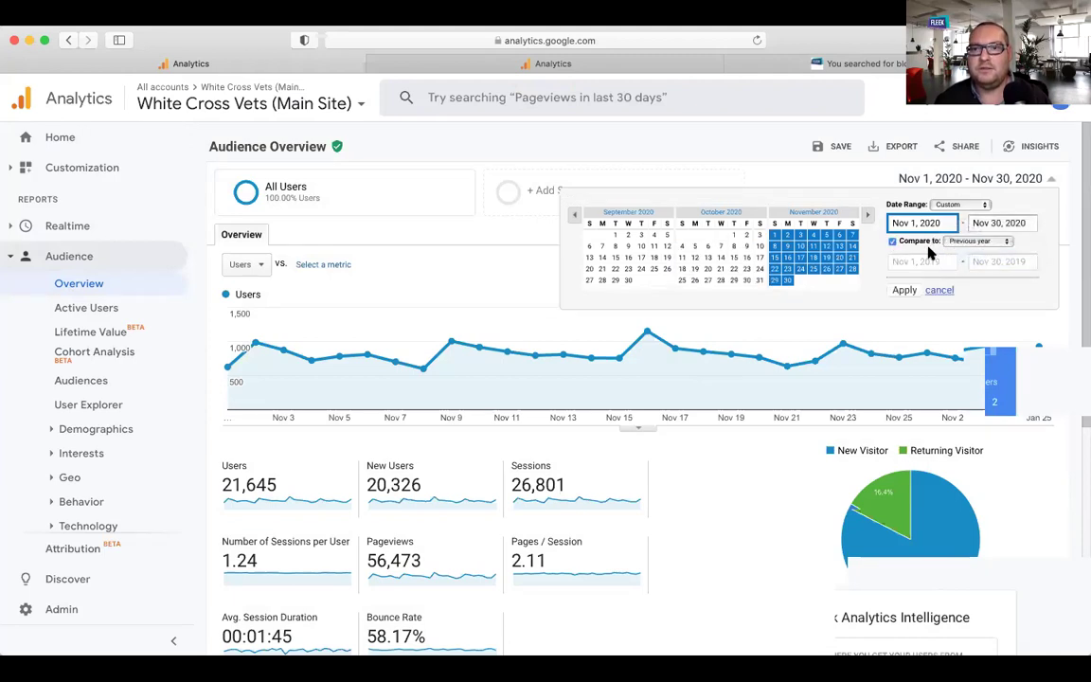
left_click(905, 291)
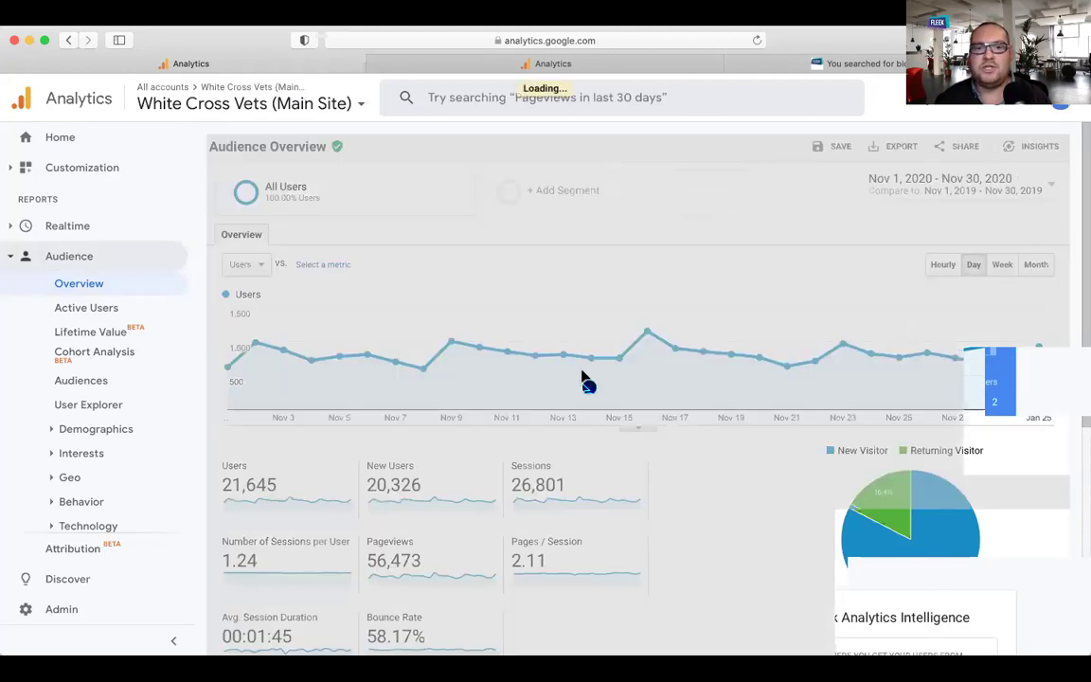
Examine the year-on-year changes in users, sessions and average session duration below the graph.
scroll(487, 402, "down", 2)
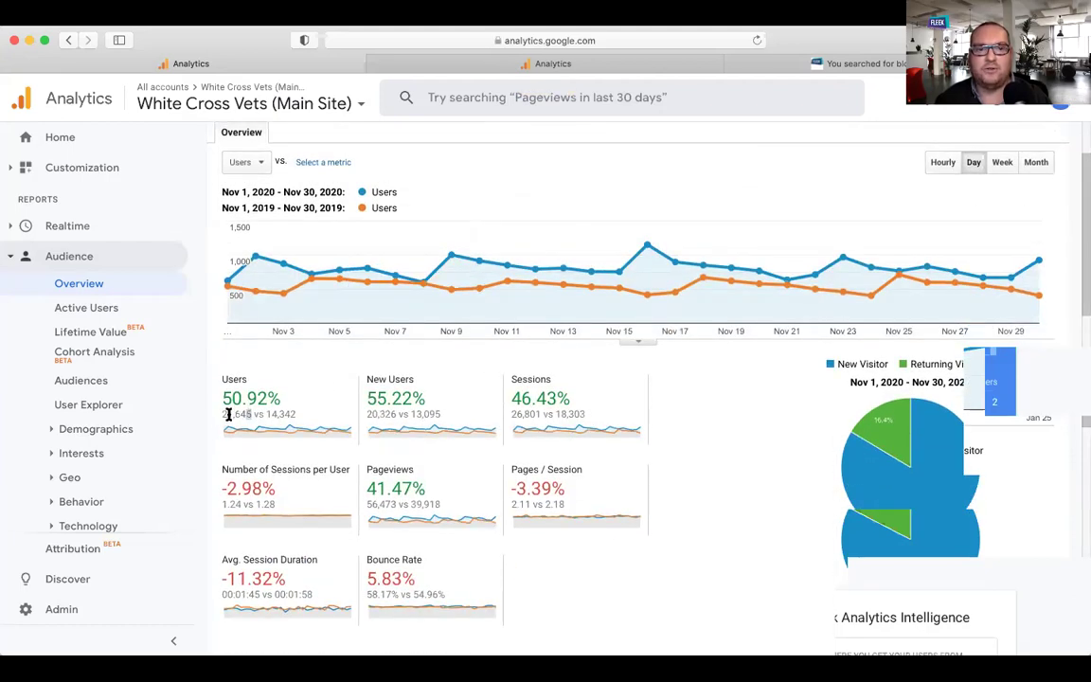
left_click_drag(223, 414, 304, 414)
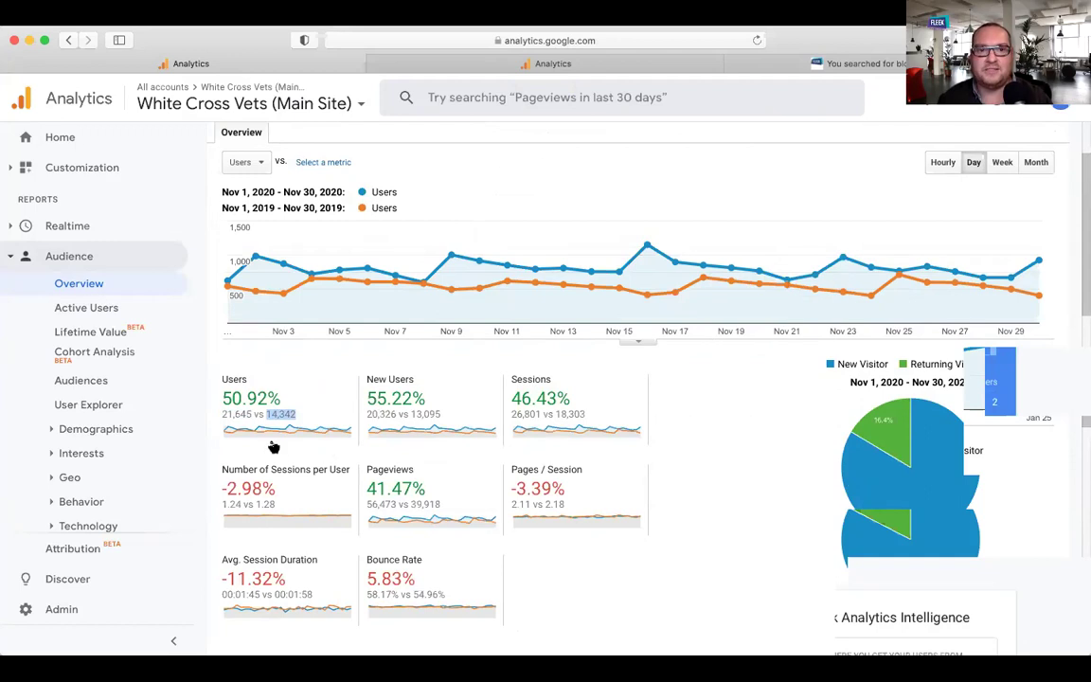
left_click_drag(222, 399, 263, 399)
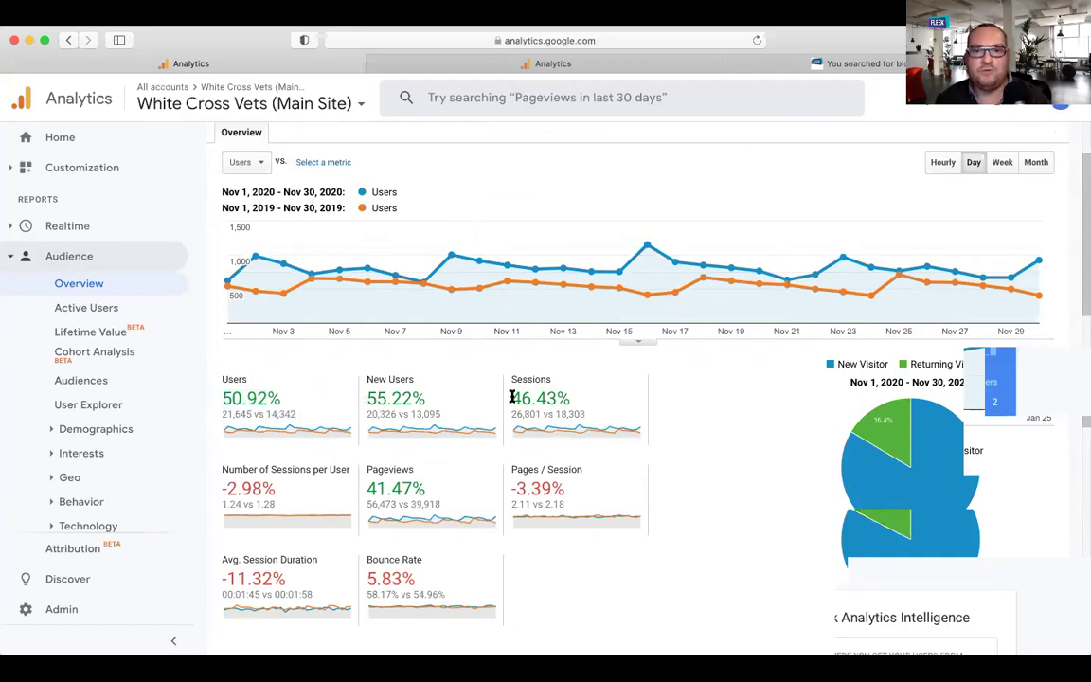
left_click_drag(511, 398, 540, 398)
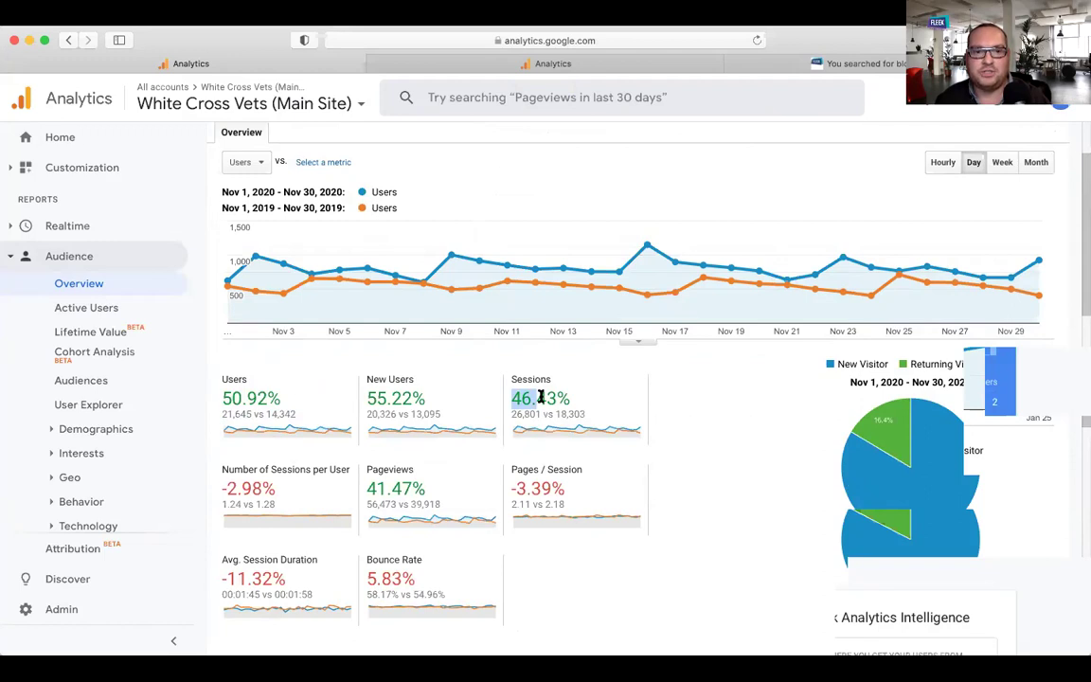
scroll(540, 398, "down", 1)
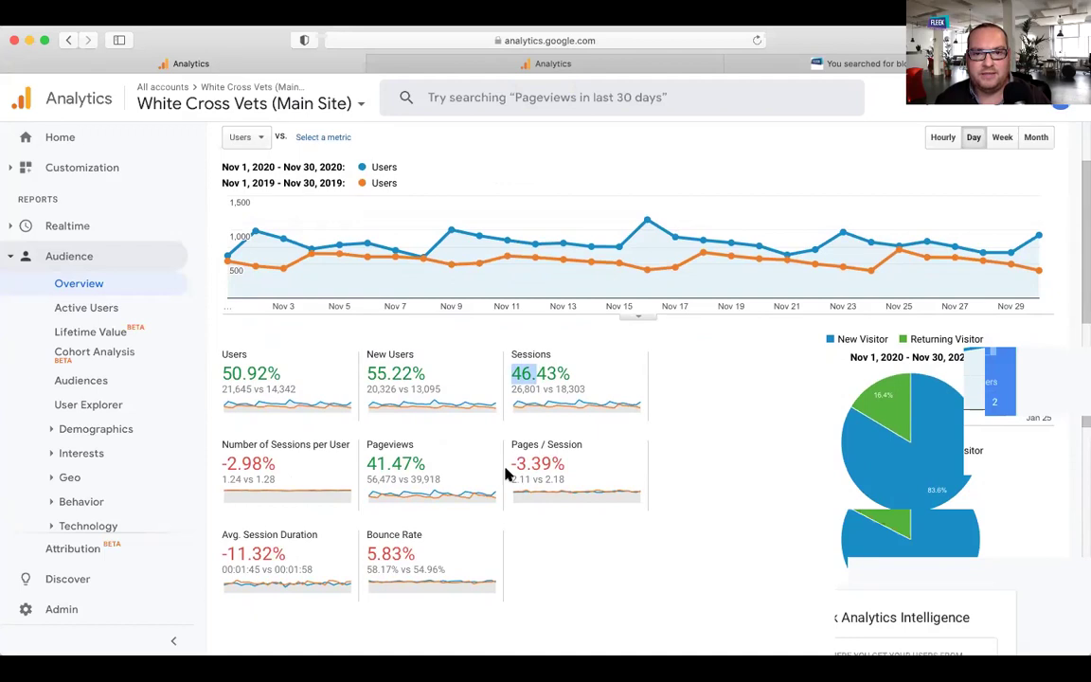
left_click_drag(225, 567, 322, 568)
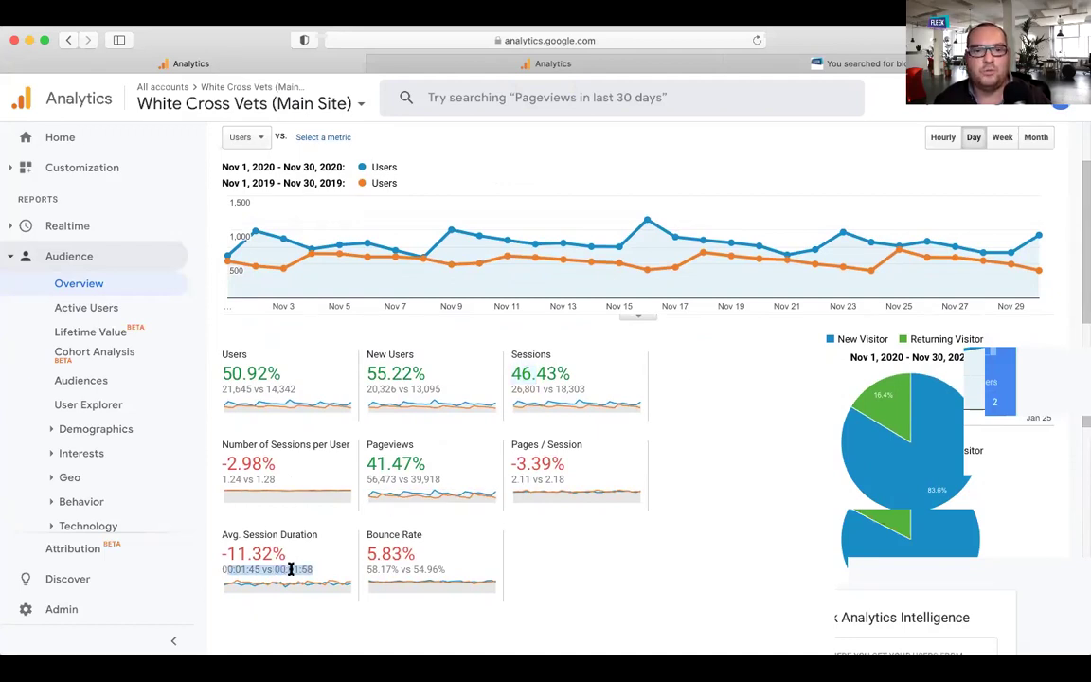
left_click_drag(303, 572, 232, 570)
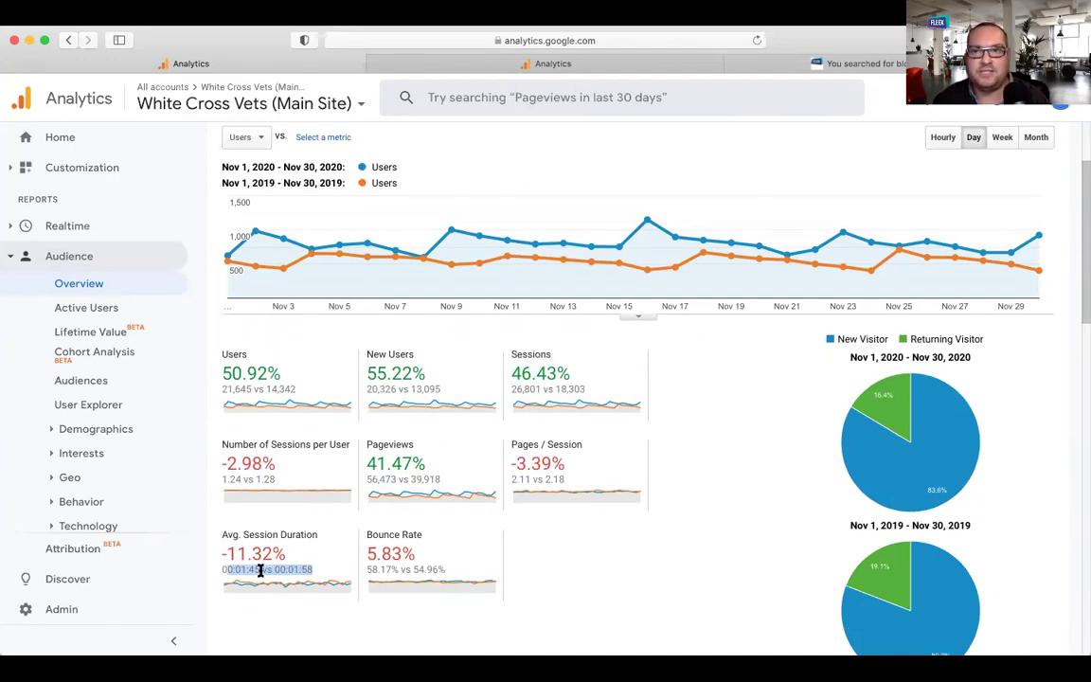
Remove the date comparison from the Audience Overview and plot the users graph by week.
scroll(259, 569, "up", 3)
left_click(964, 188)
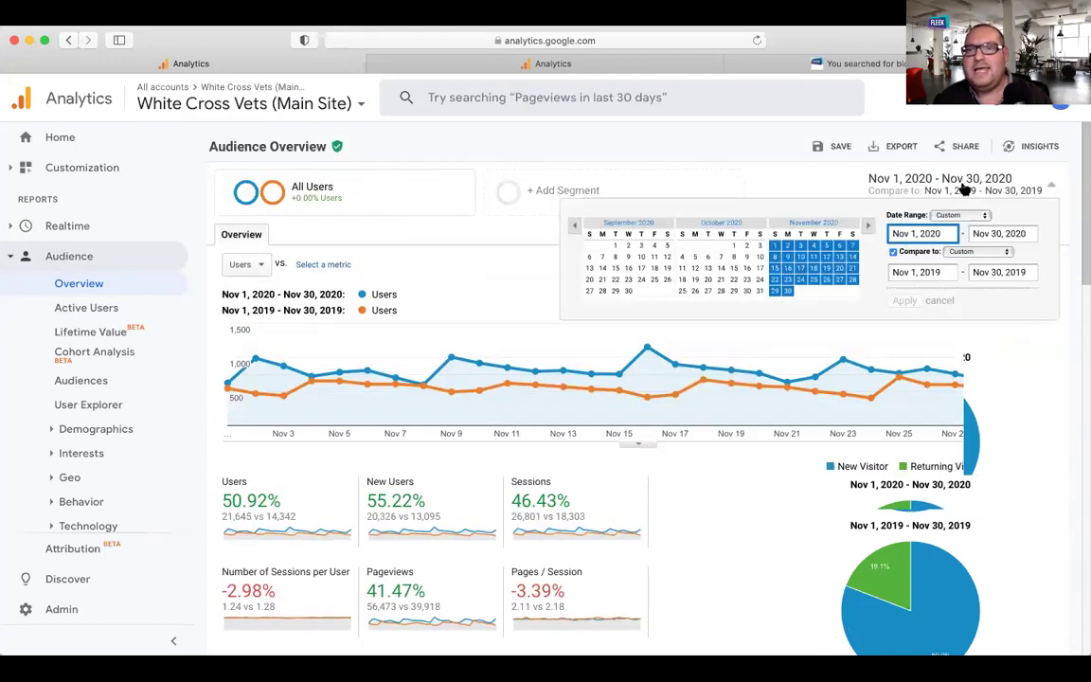
left_click(893, 254)
left_click(905, 278)
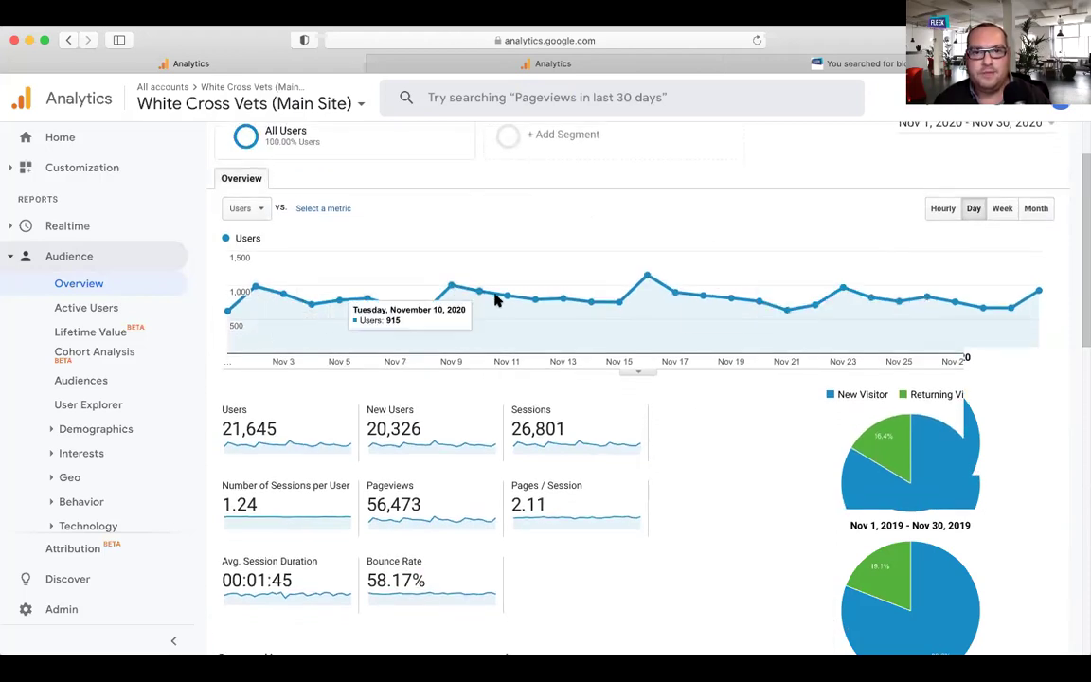
left_click(1001, 209)
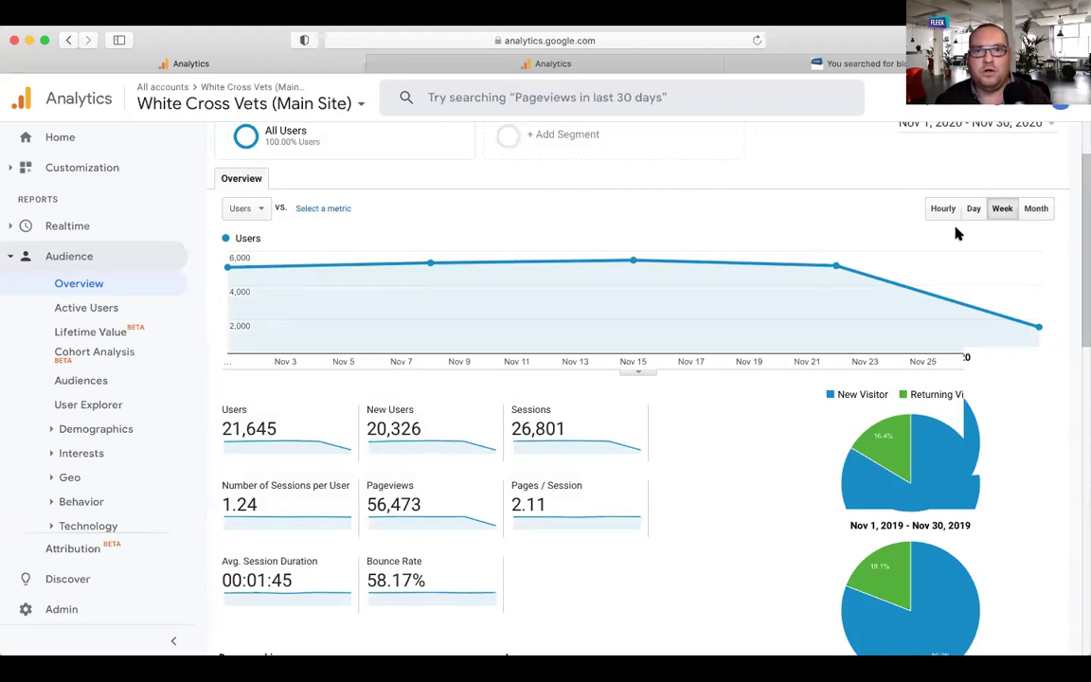
Set the Audience Overview date range to Nov 1, 2019 - Jan 26, 2021 and apply it.
scroll(1007, 192, "up", 1)
left_click(979, 178)
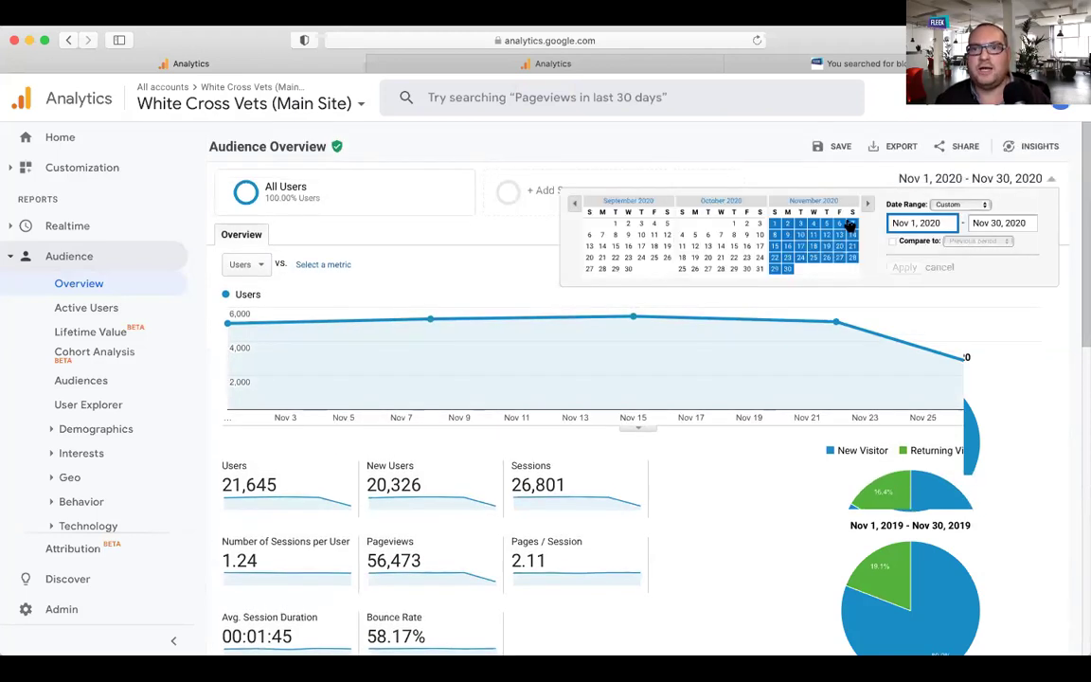
left_click(572, 205)
left_click(572, 204)
left_click(571, 205)
left_click(571, 205)
left_click(571, 204)
left_click(571, 204)
left_click(571, 205)
left_click(571, 204)
left_click(571, 205)
left_click(571, 205)
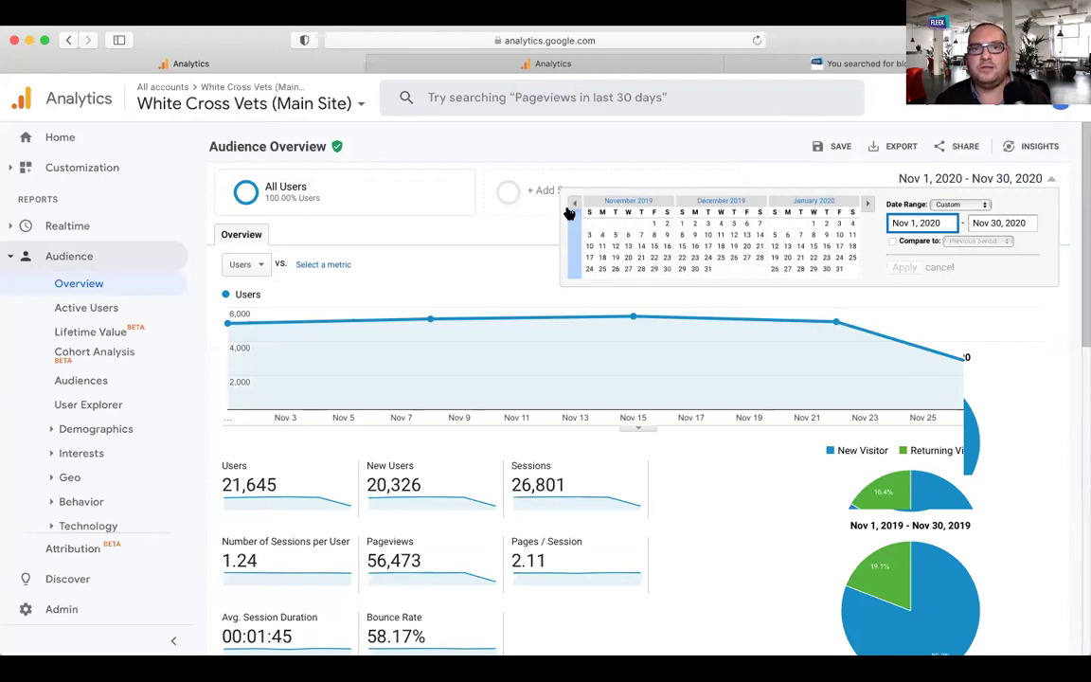
left_click(654, 225)
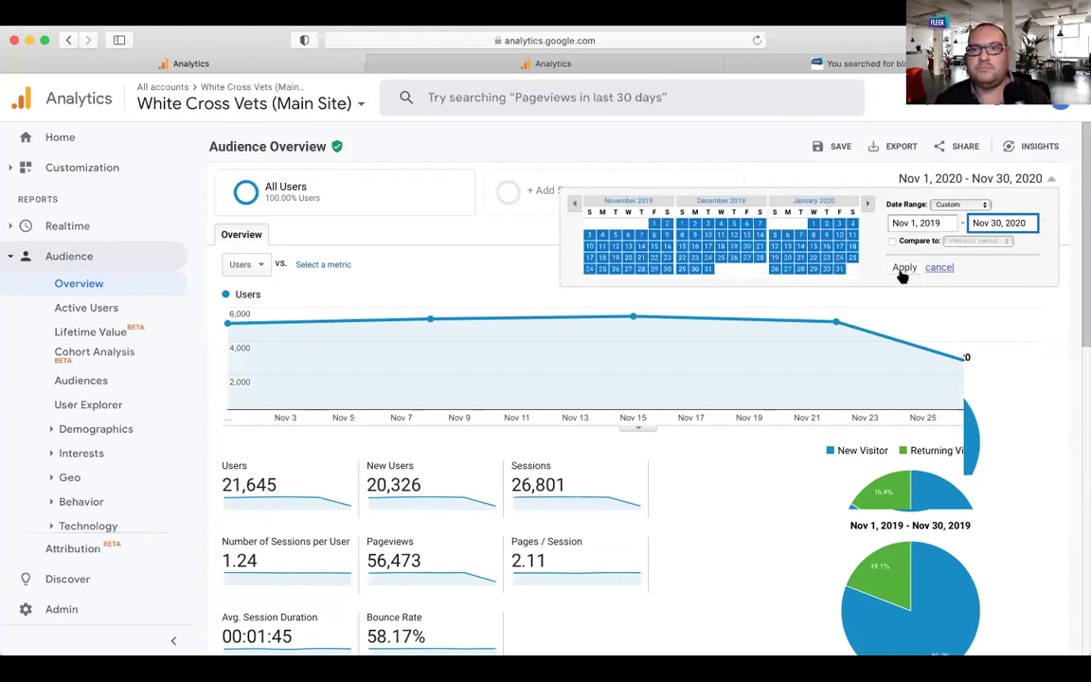
left_click(869, 205)
left_click(869, 204)
left_click(868, 205)
double_click(868, 205)
left_click(868, 205)
double_click(869, 205)
left_click(869, 205)
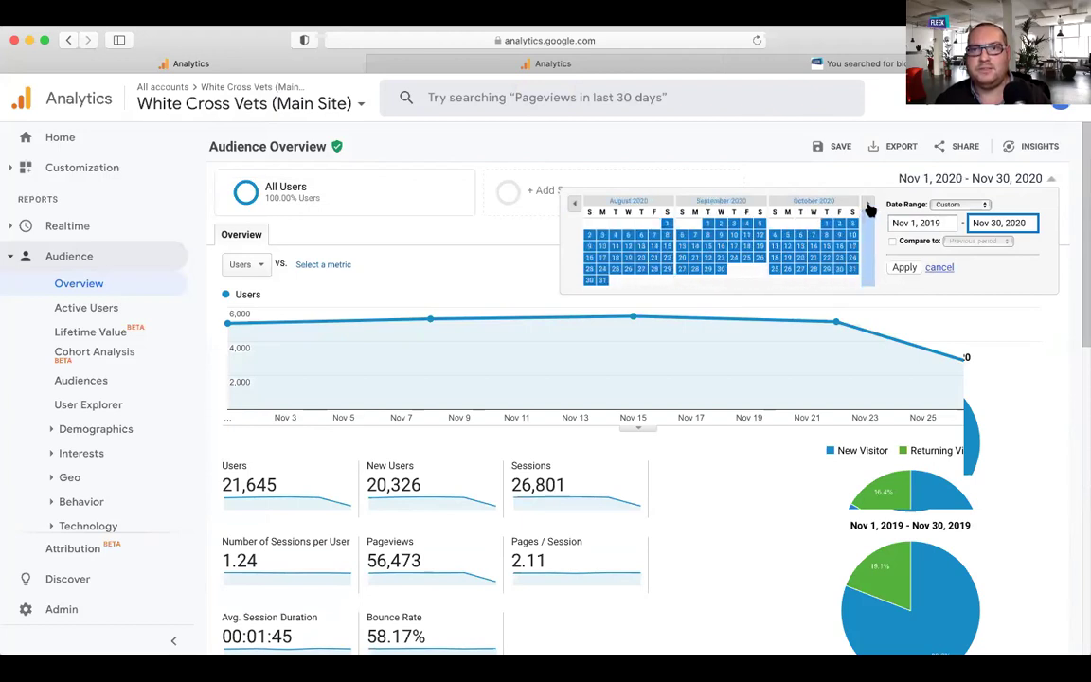
double_click(869, 205)
double_click(869, 204)
left_click(869, 204)
left_click(615, 269)
left_click(902, 268)
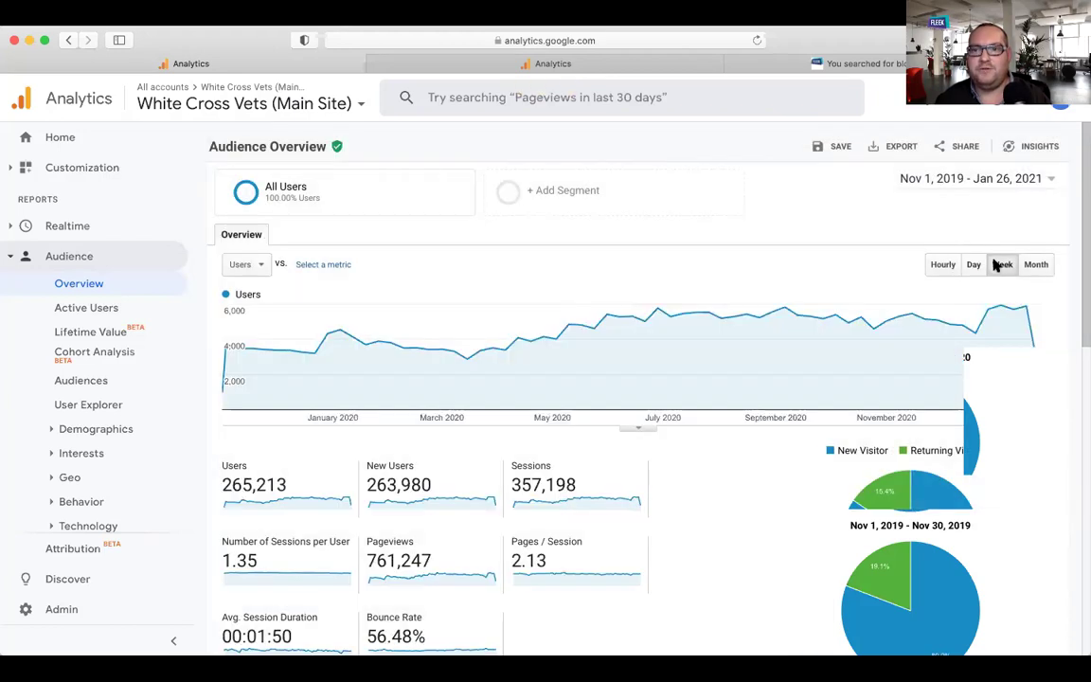
View the users graph by day, by week and by month, and return it to weekly.
left_click(999, 265)
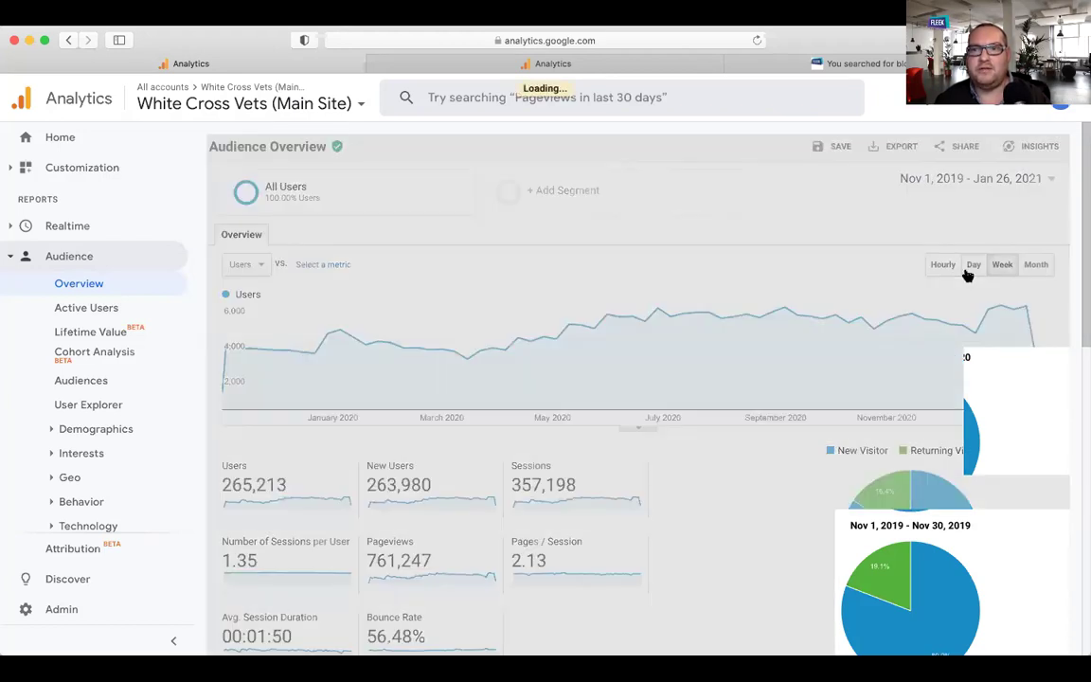
left_click(970, 269)
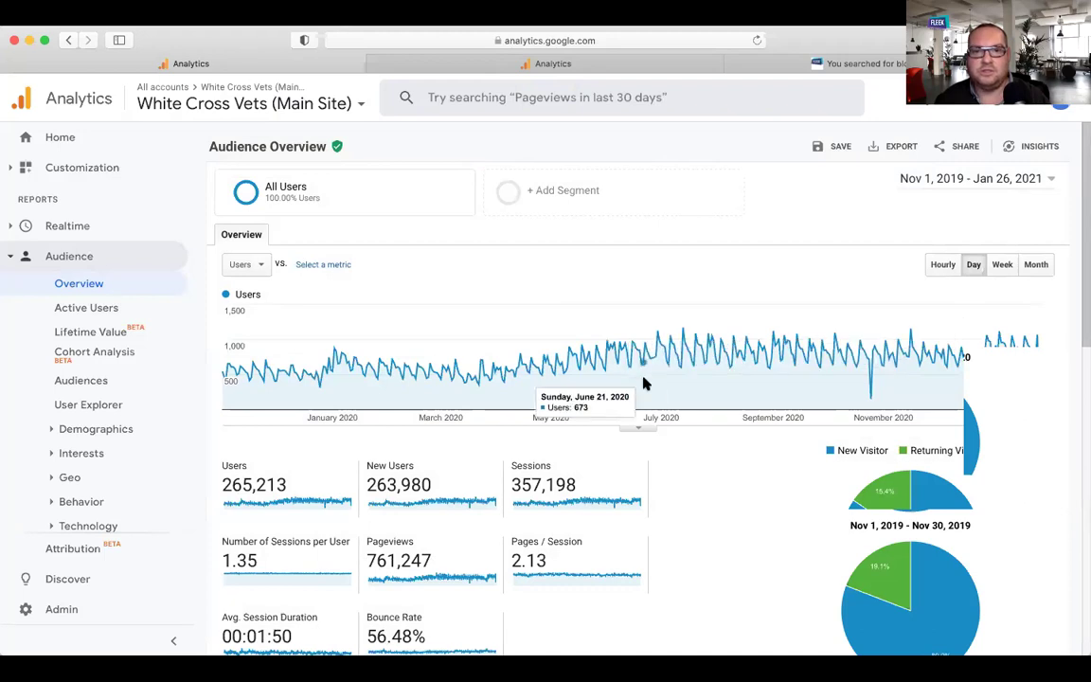
left_click(993, 272)
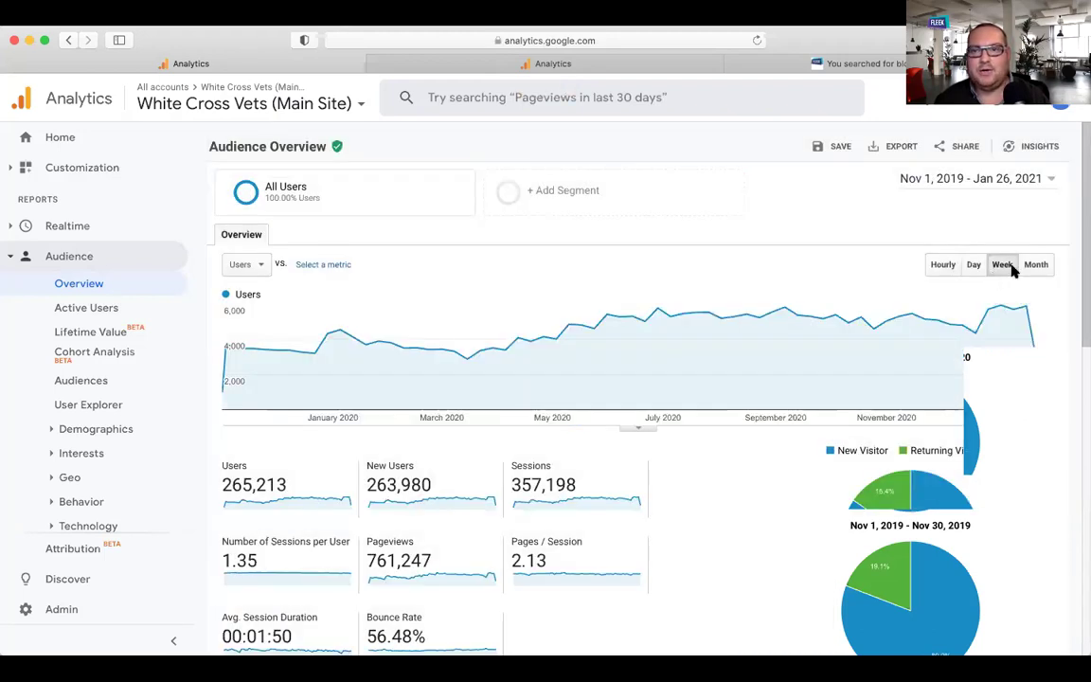
left_click(1036, 268)
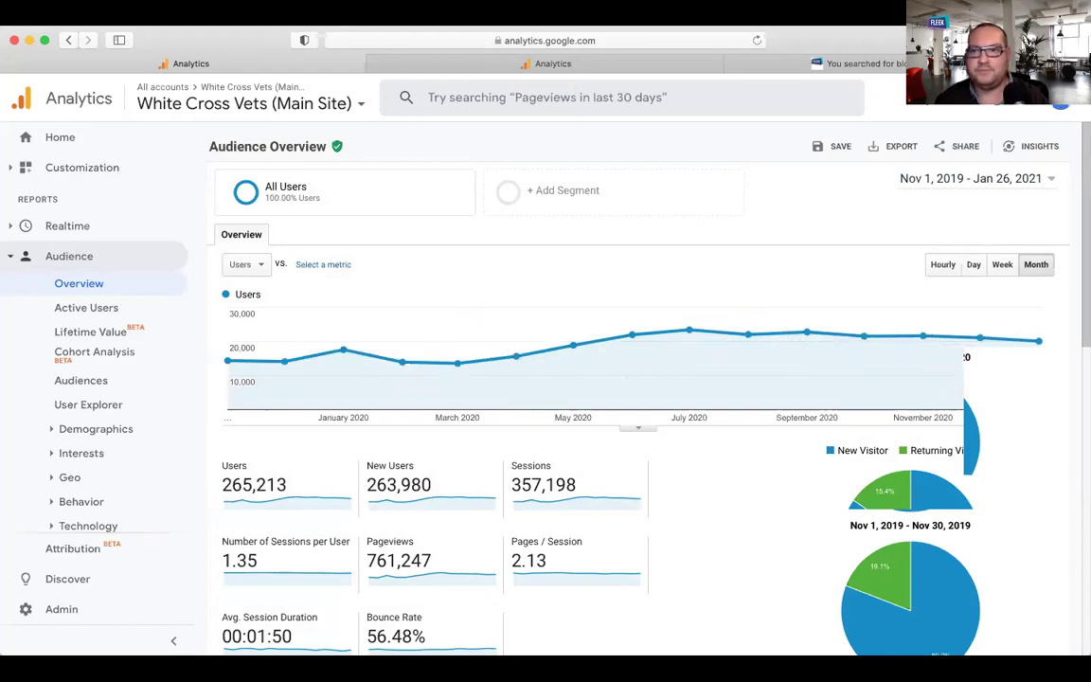
left_click(1000, 268)
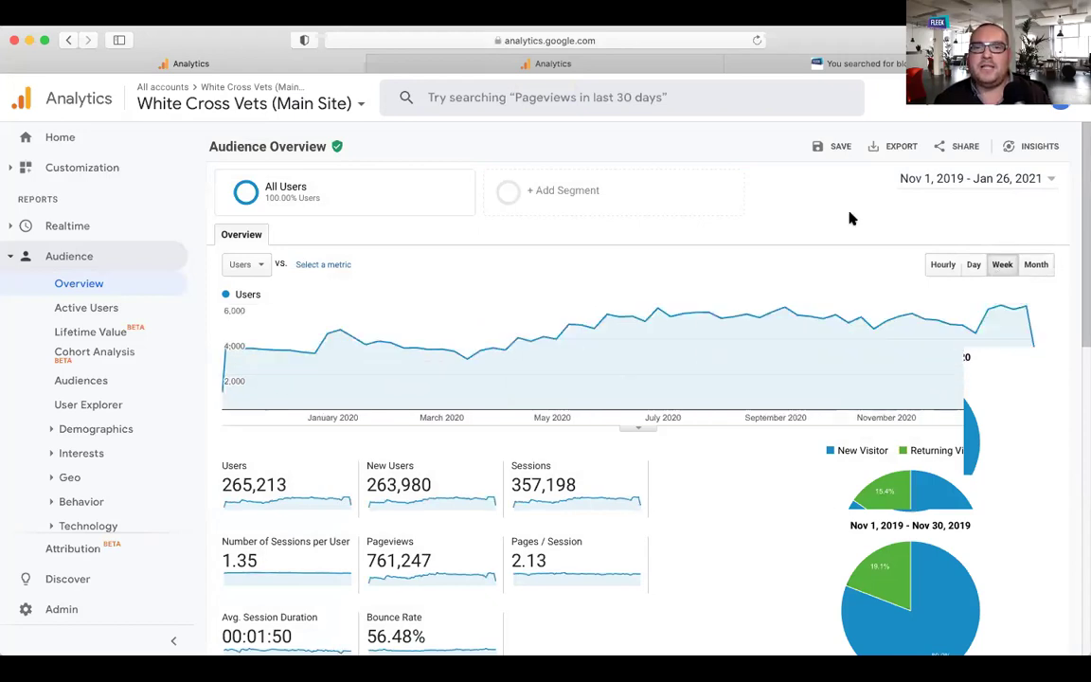
Show the annotations area beneath the weekly users graph.
scroll(717, 295, "down", 2)
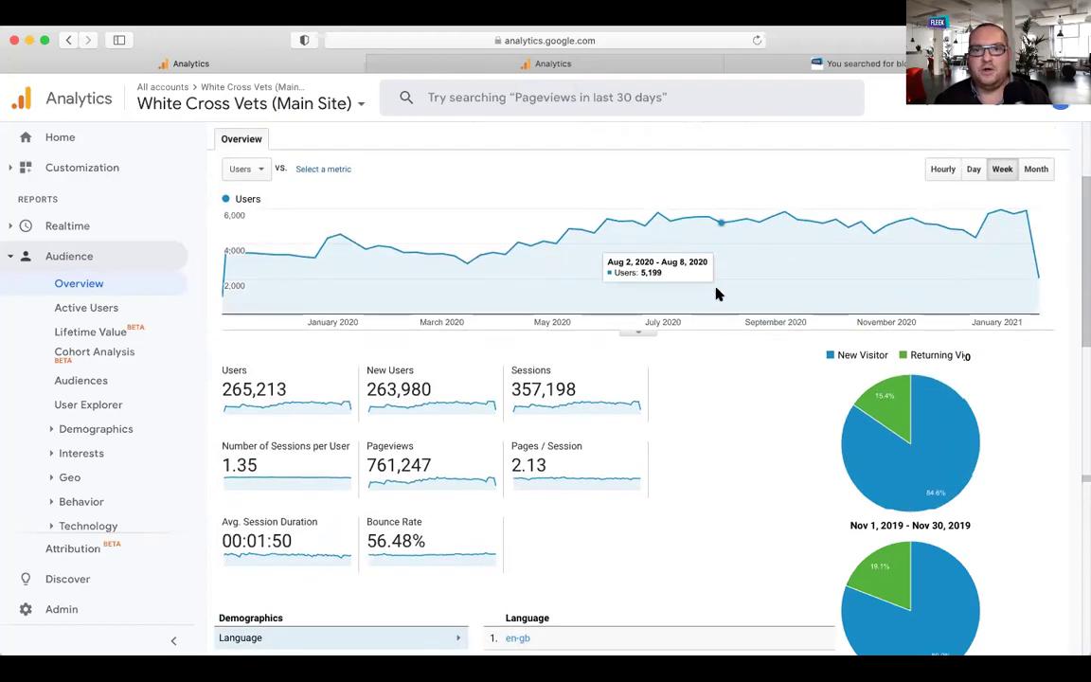
left_click(635, 337)
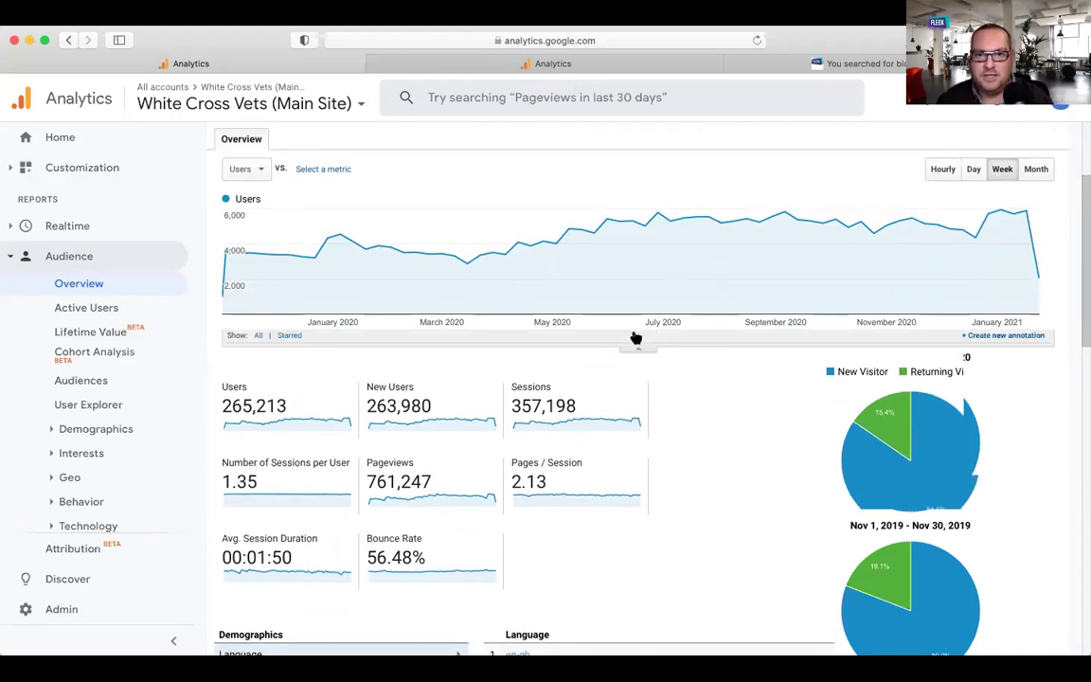
mouse_move(334, 274)
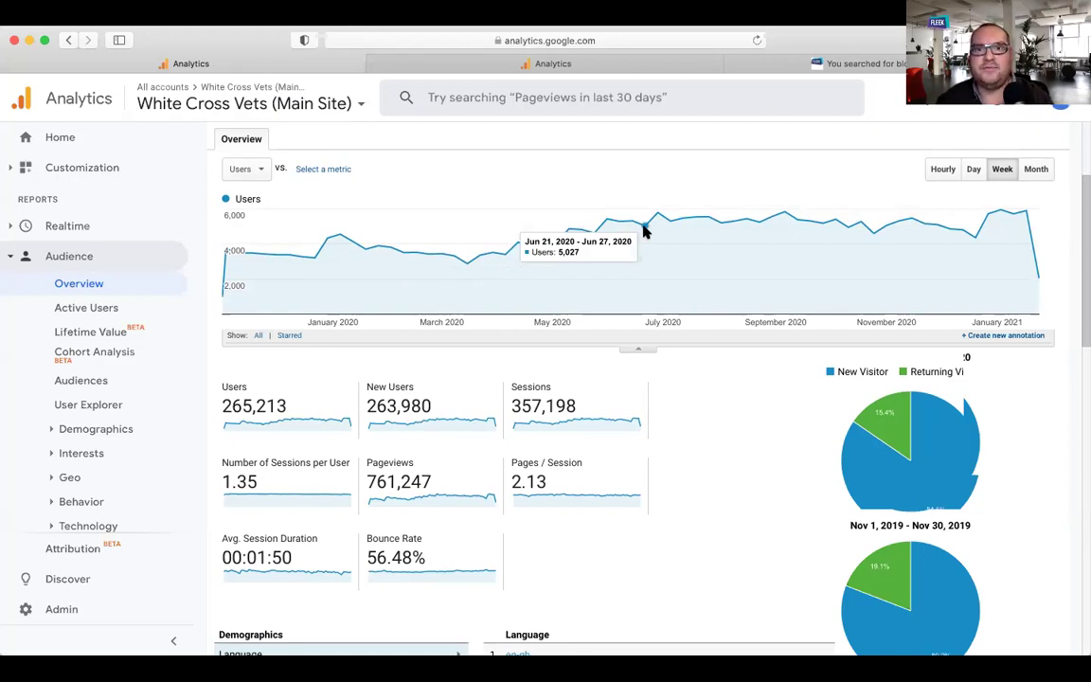
left_click(639, 353)
left_click(636, 338)
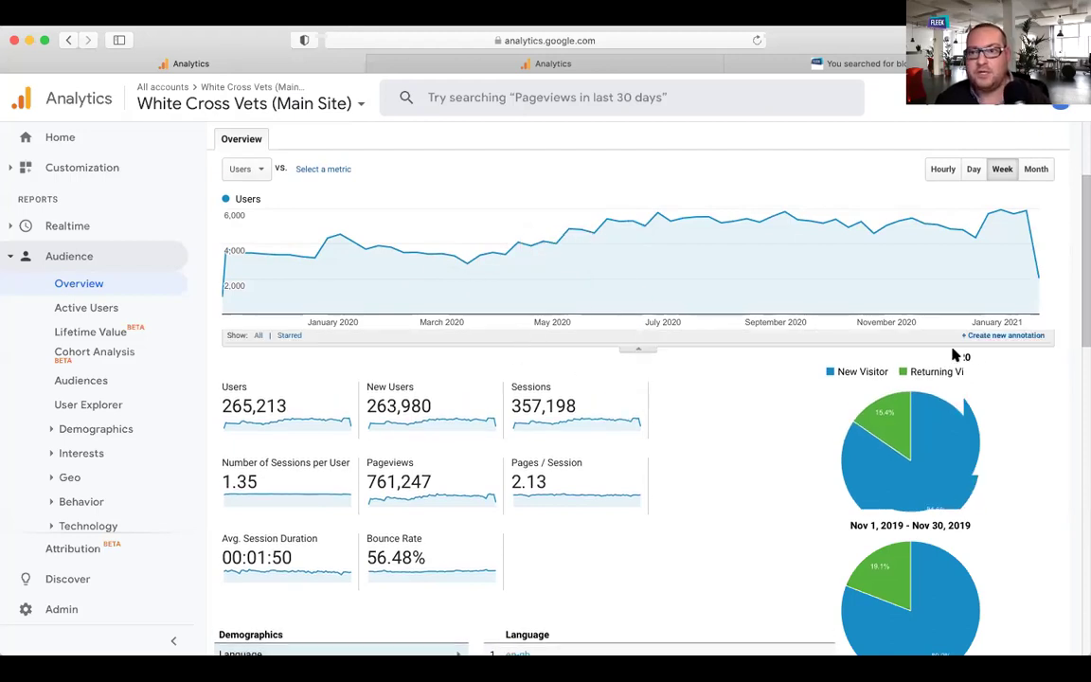
Create a shared annotation "TV ADVERT" dated Jul 7, 2020 on the users graph and save it.
left_click(986, 338)
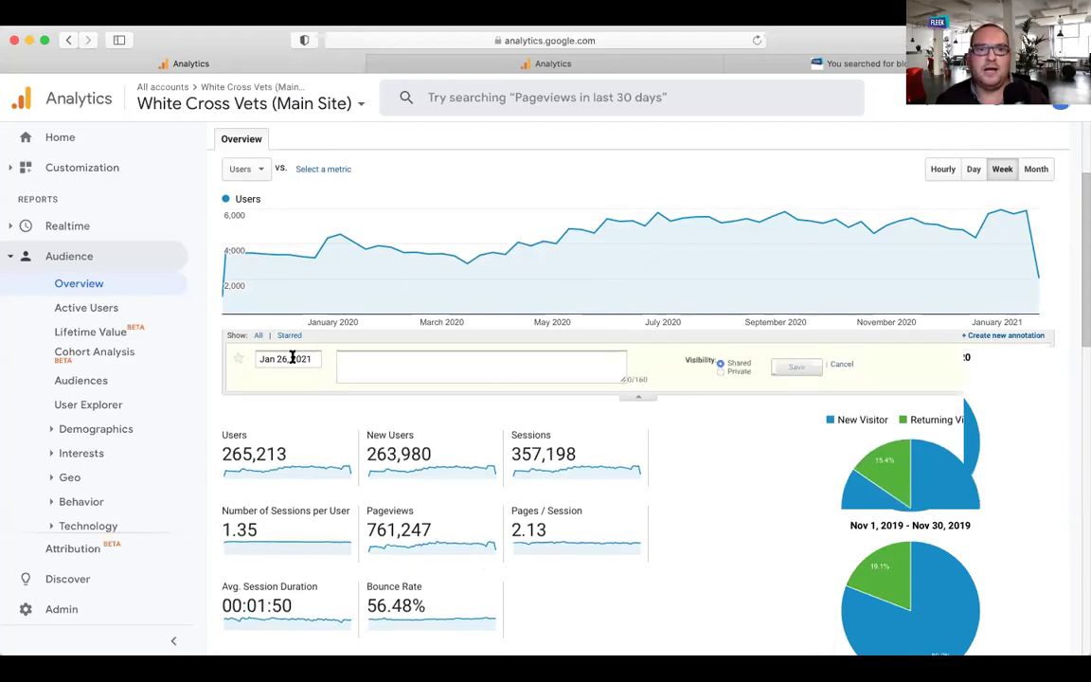
left_click(262, 359)
left_click(268, 383)
left_click(268, 383)
left_click(268, 383)
left_click(268, 383)
left_click(268, 383)
left_click(268, 383)
left_click(304, 428)
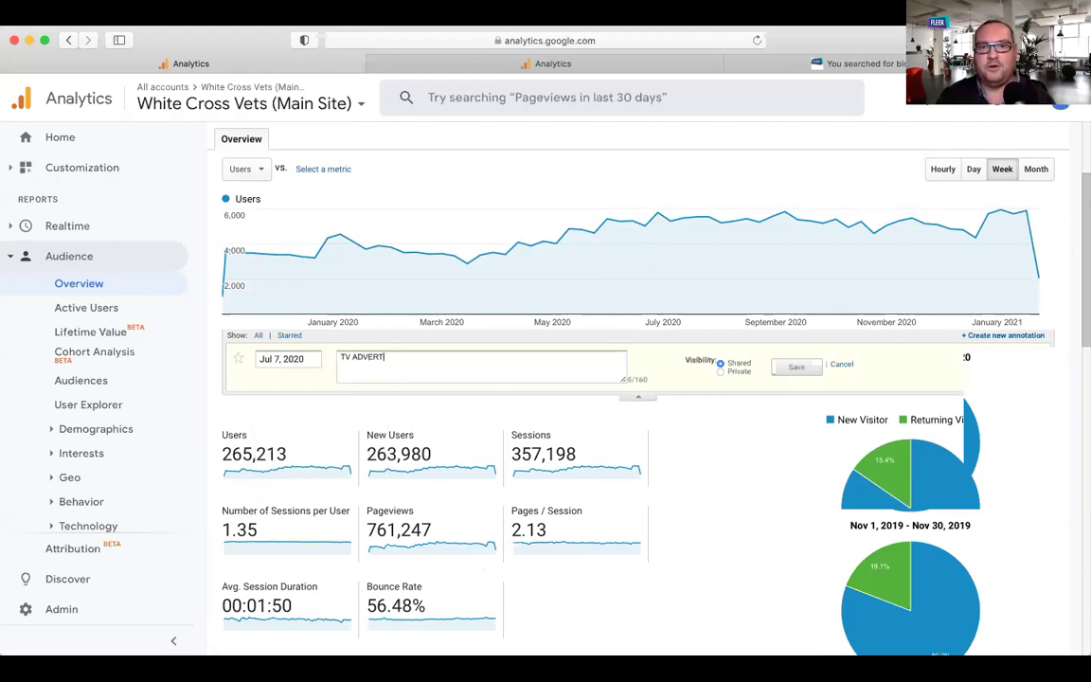
left_click(789, 373)
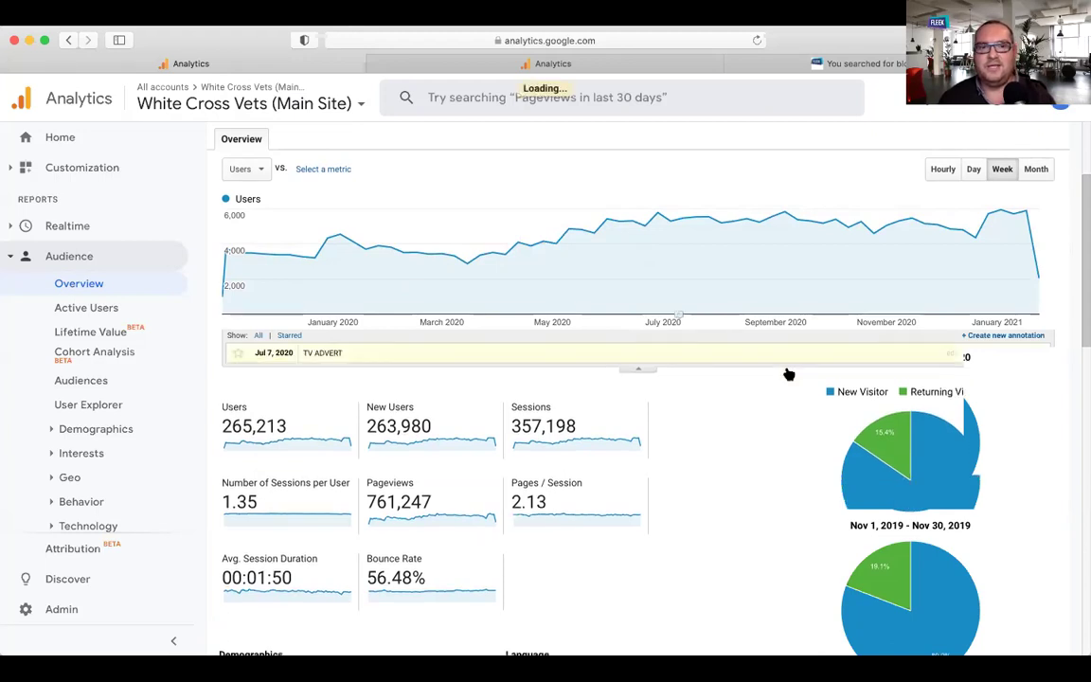
Add a second shared annotation, "EMAIL CAMPAIGN", dated Aug 5, 2020, and save it.
left_click(990, 338)
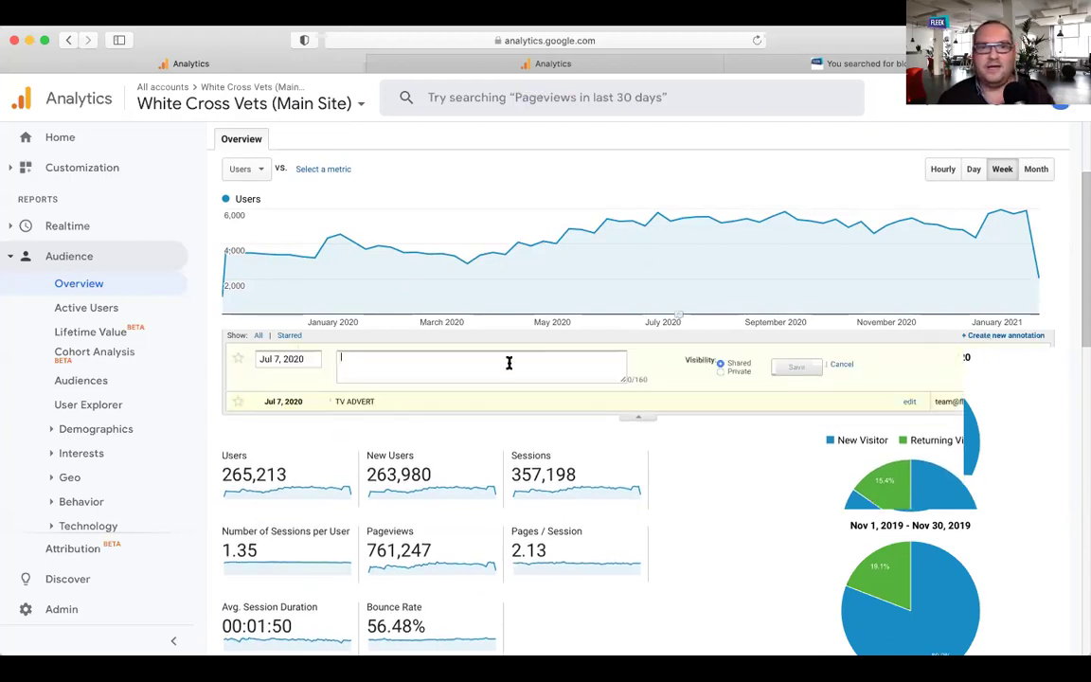
left_click(279, 359)
left_click(376, 382)
left_click(321, 428)
left_click(397, 375)
type("EMAIL CAMPAIGN")
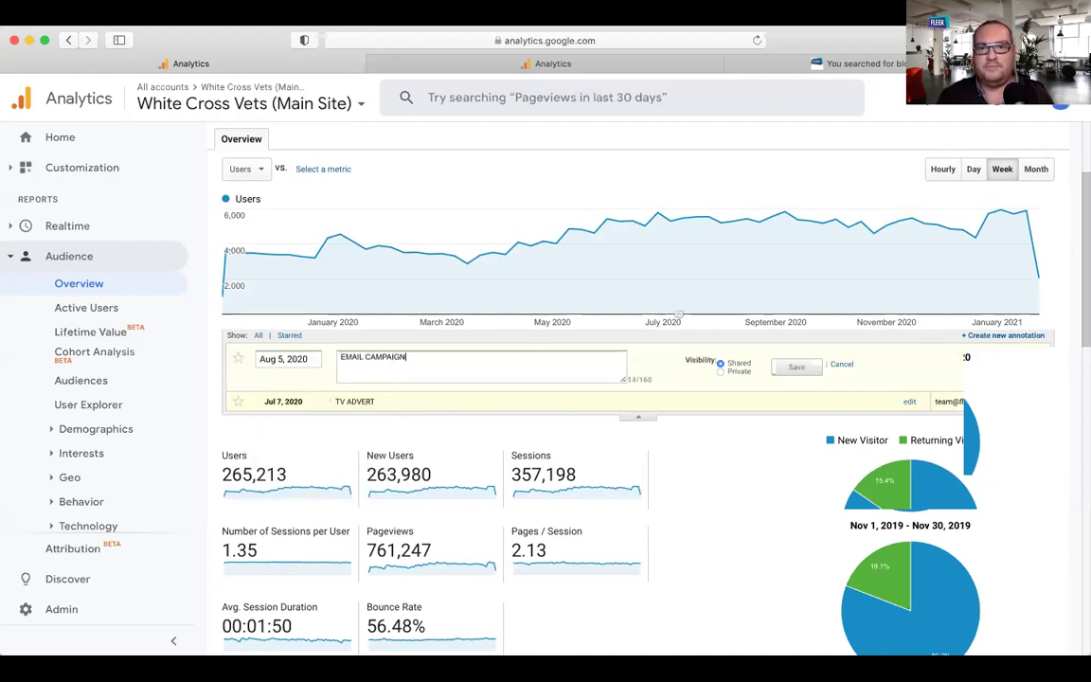
left_click(796, 367)
Add a third shared annotation, "BIG ON TWITTER", dated Sep 2, 2020, and save it.
left_click(1000, 336)
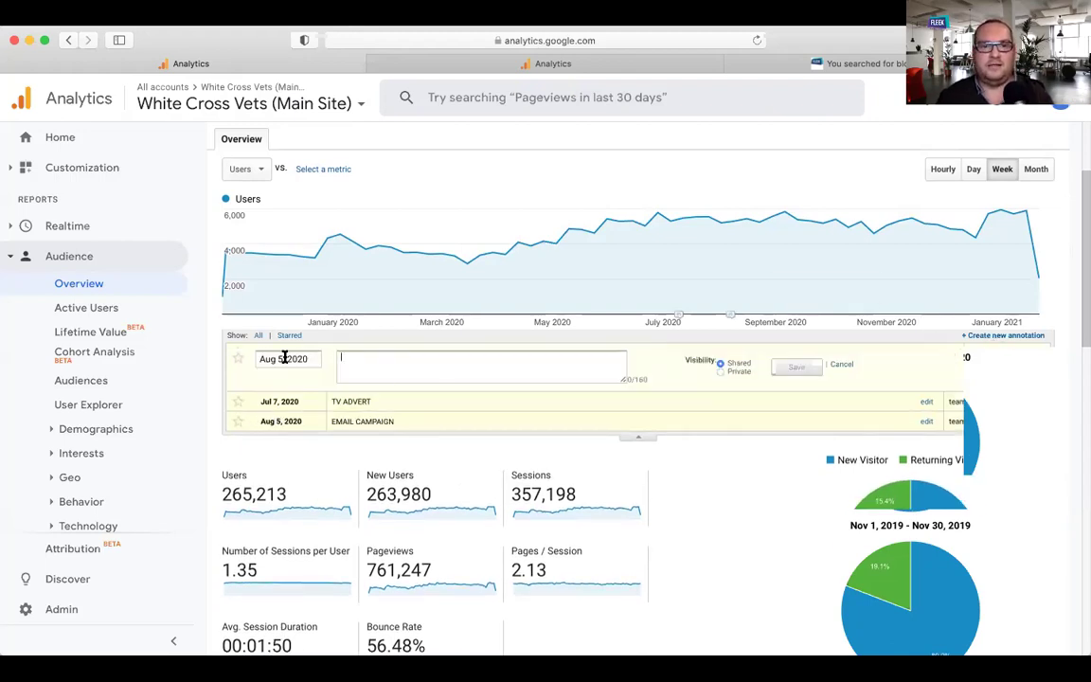
left_click(284, 358)
left_click(373, 385)
left_click(319, 417)
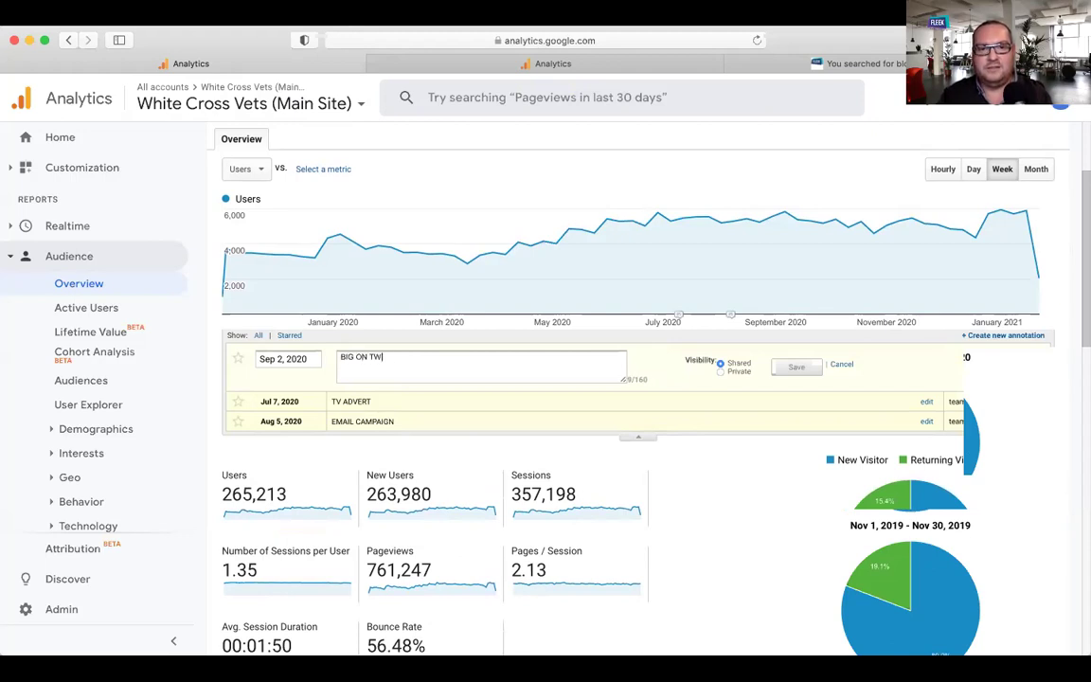
left_click(783, 368)
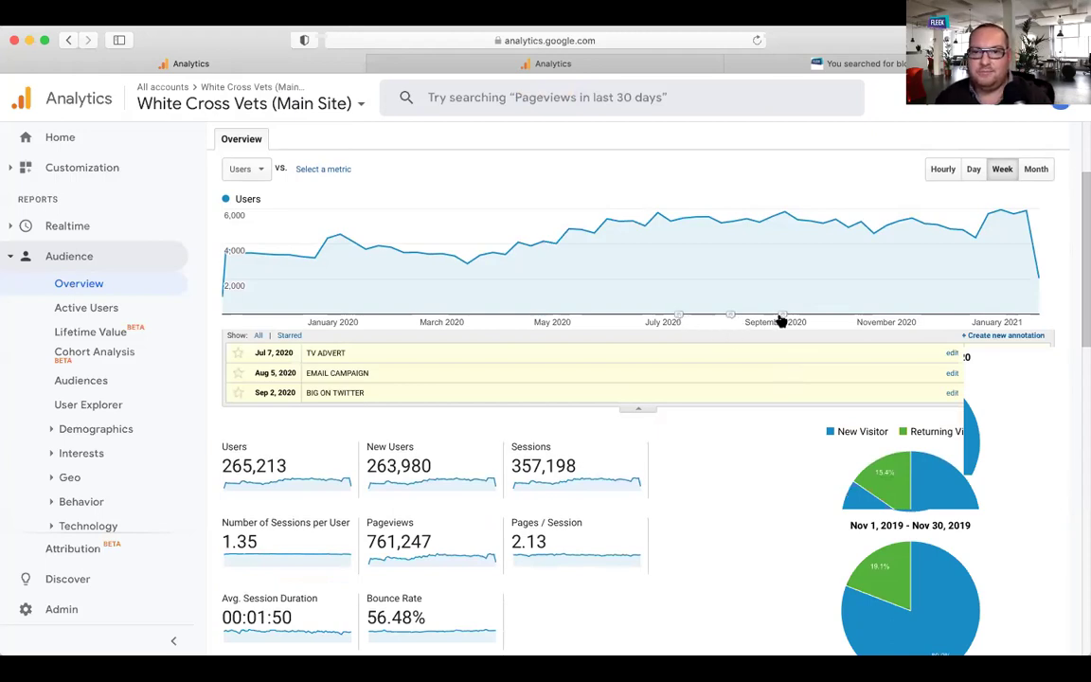
Check the annotation markers on the graph and examine the session, pageview and bounce rate summaries below it.
mouse_move(710, 313)
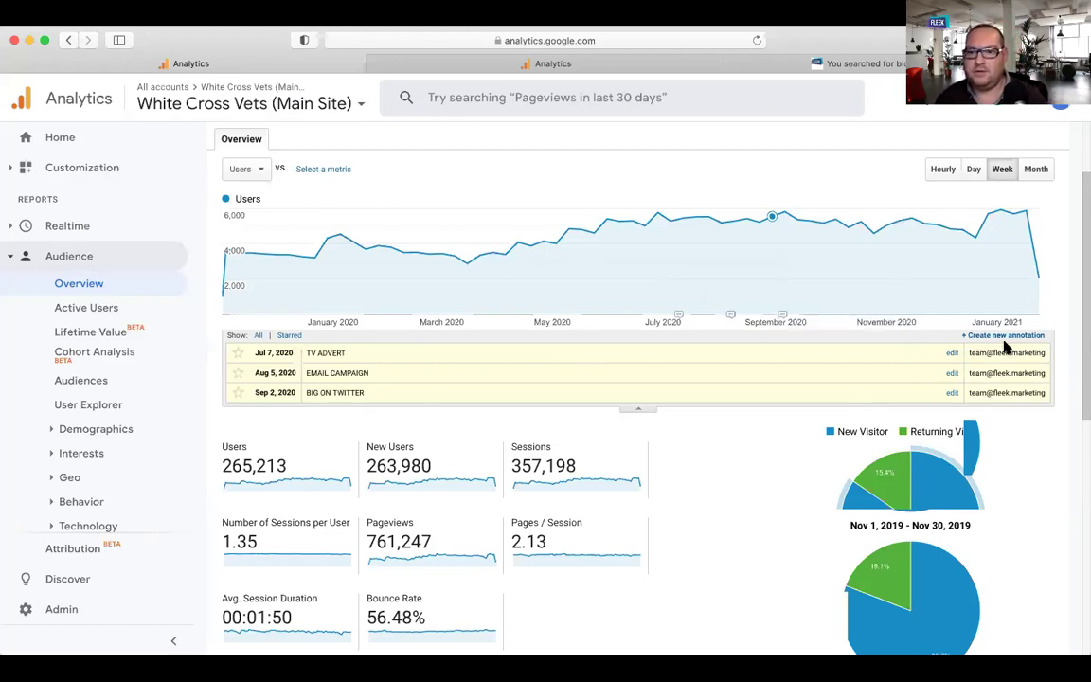
scroll(343, 376, "down", 3)
scroll(343, 376, "down", 1)
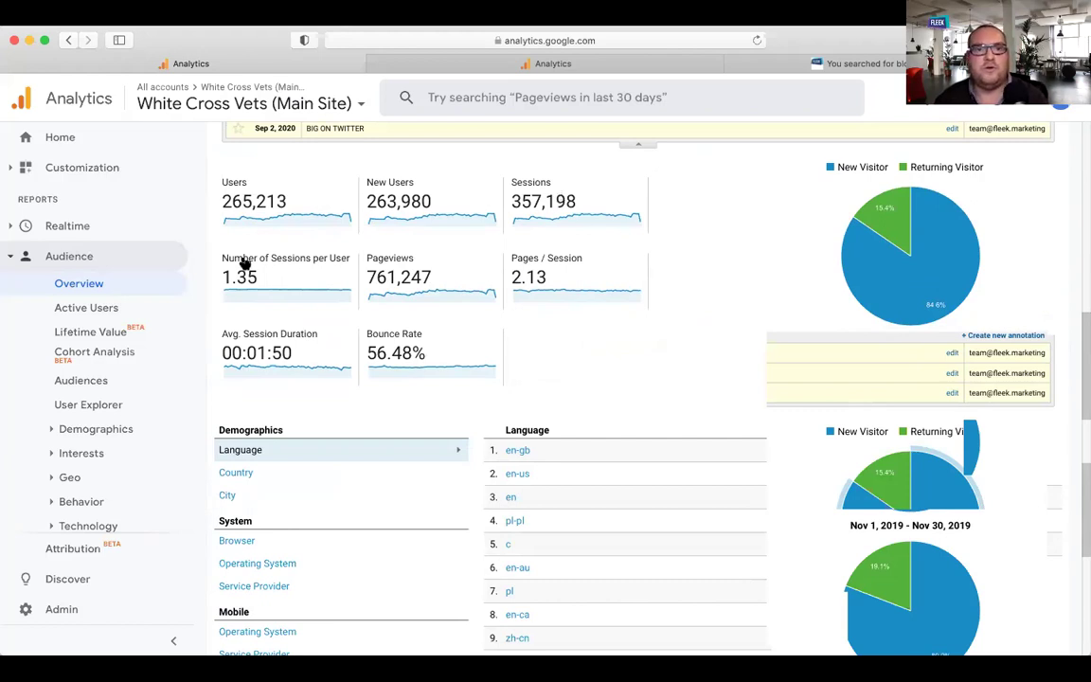
mouse_move(400, 279)
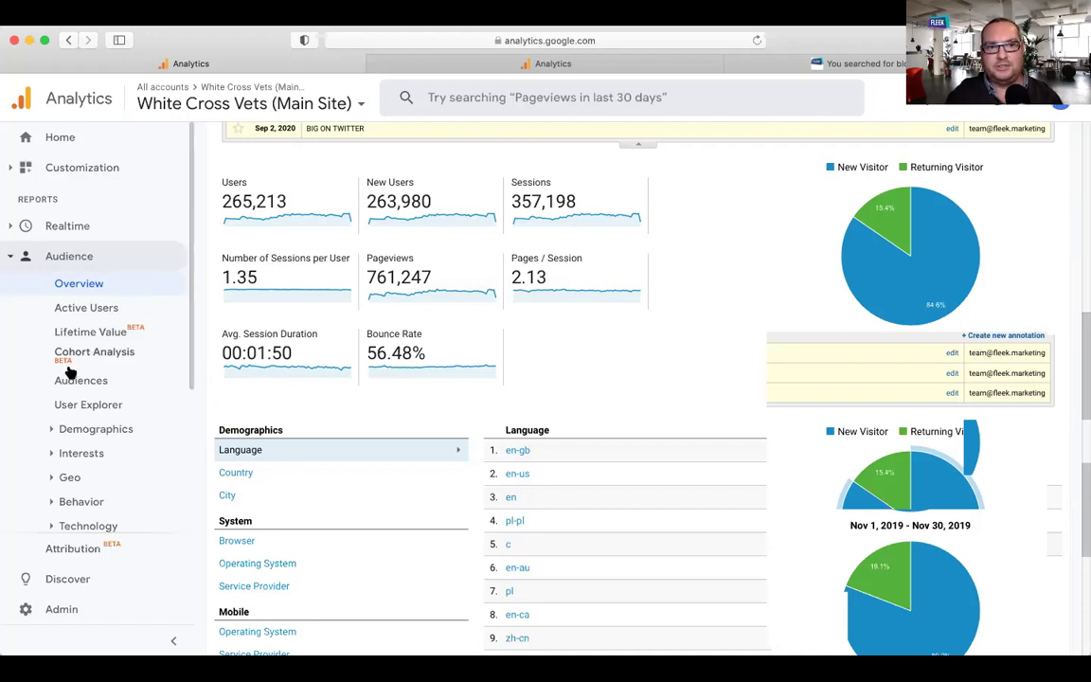
View the Audience Demographics Overview report, followed by the Interests Overview report.
left_click(66, 436)
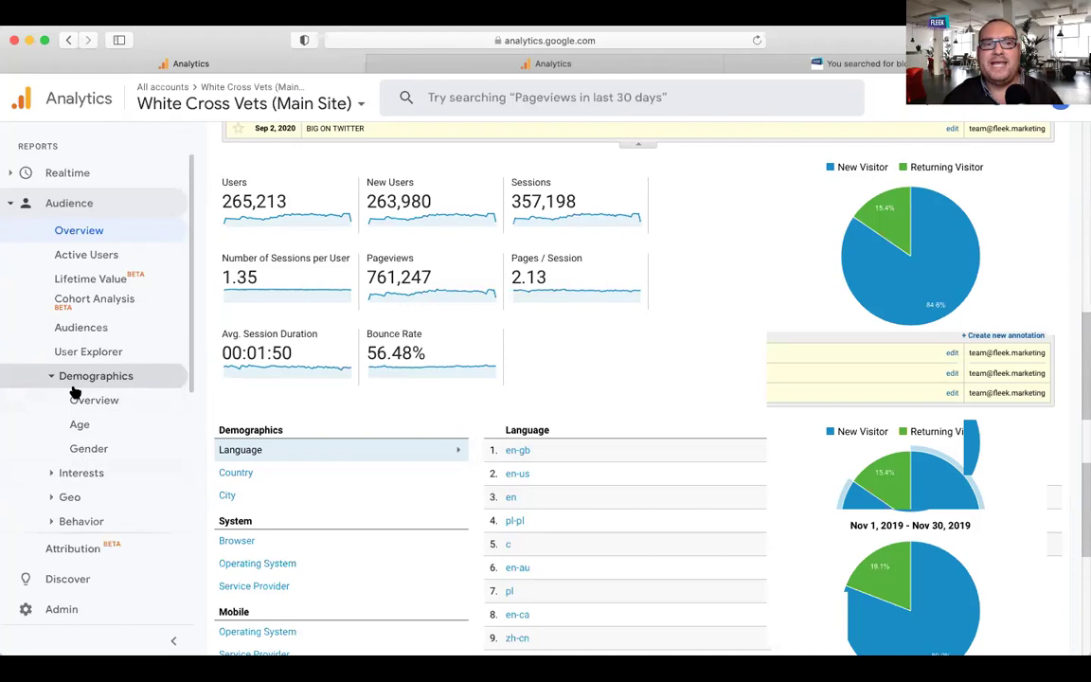
left_click(79, 399)
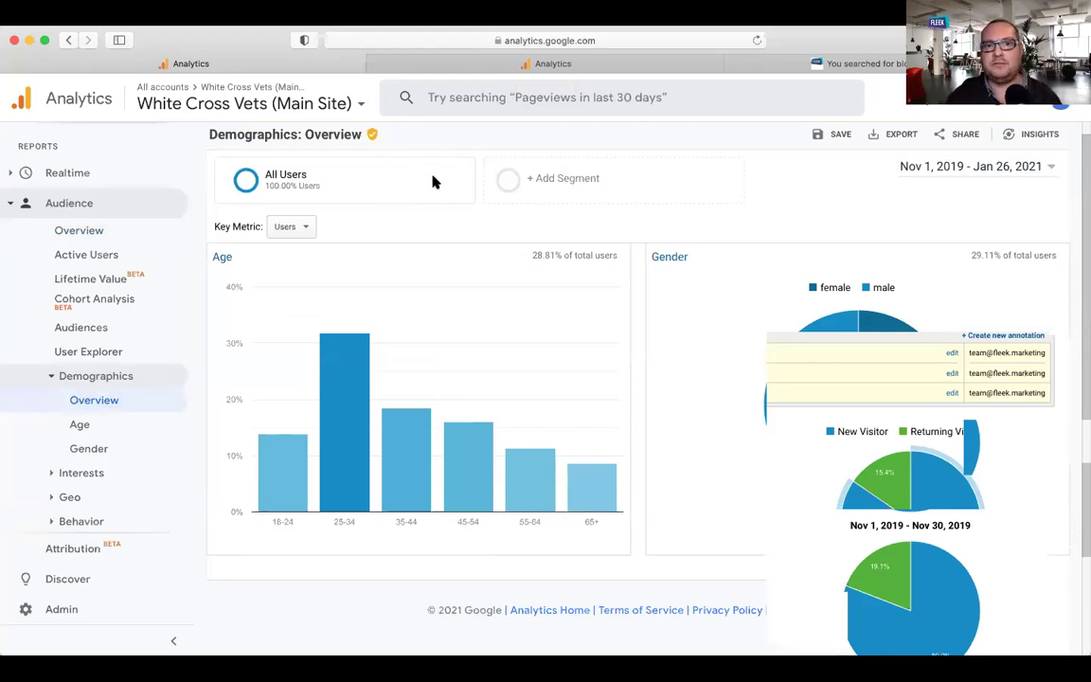
mouse_move(427, 183)
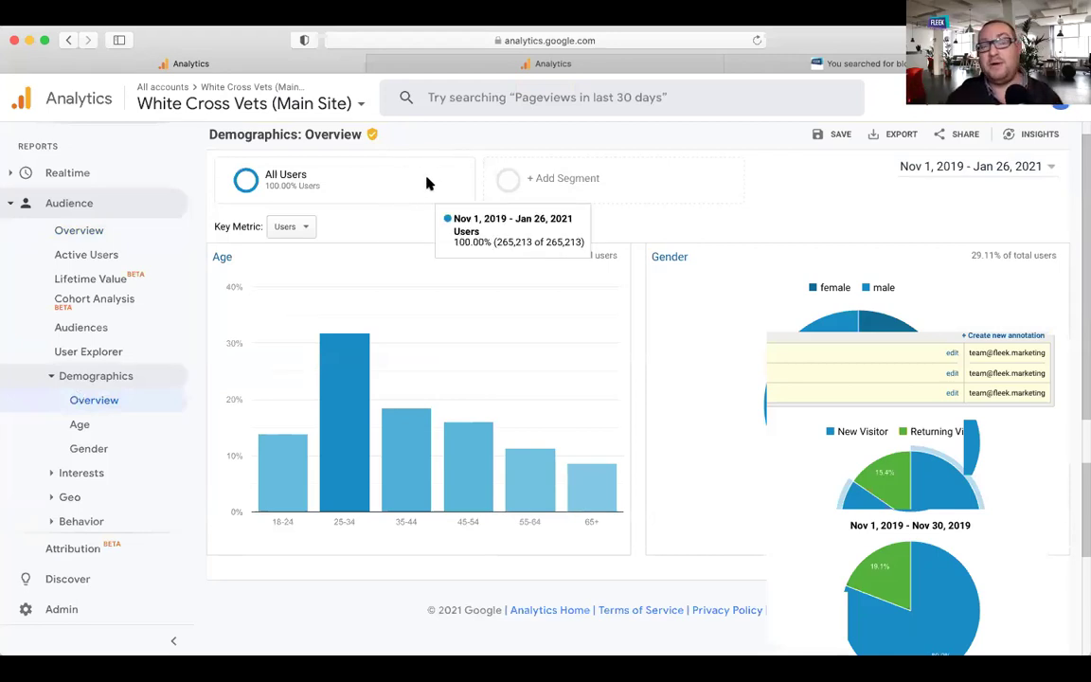
left_click(76, 473)
left_click(87, 497)
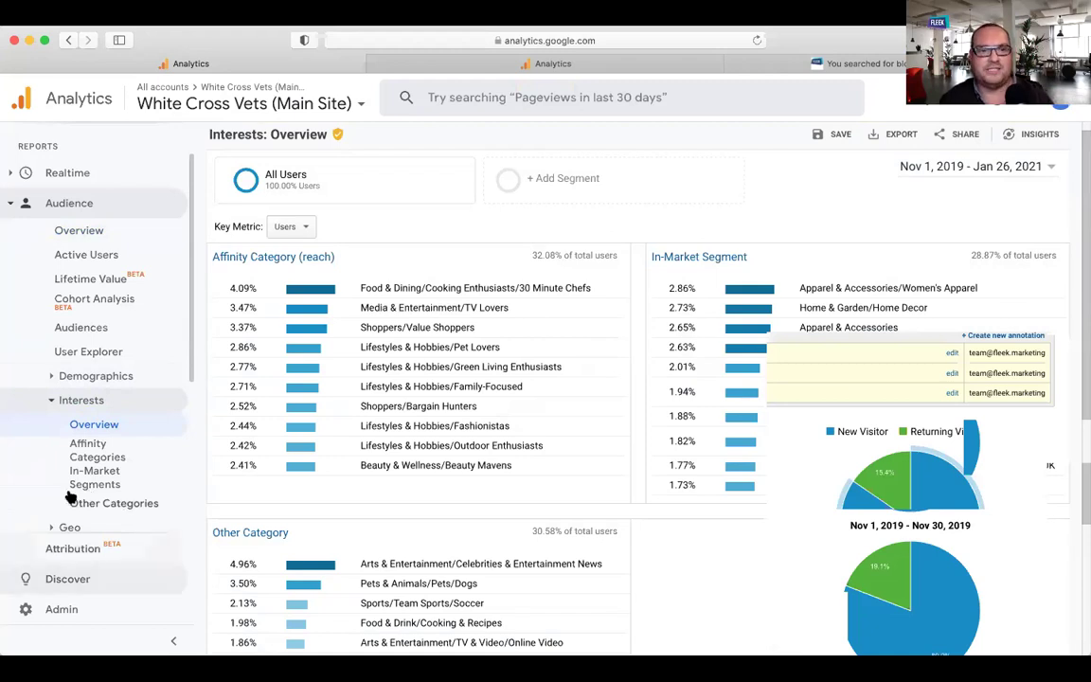
Open the Demographics Gender report and examine the table comparing female and male users.
left_click(87, 384)
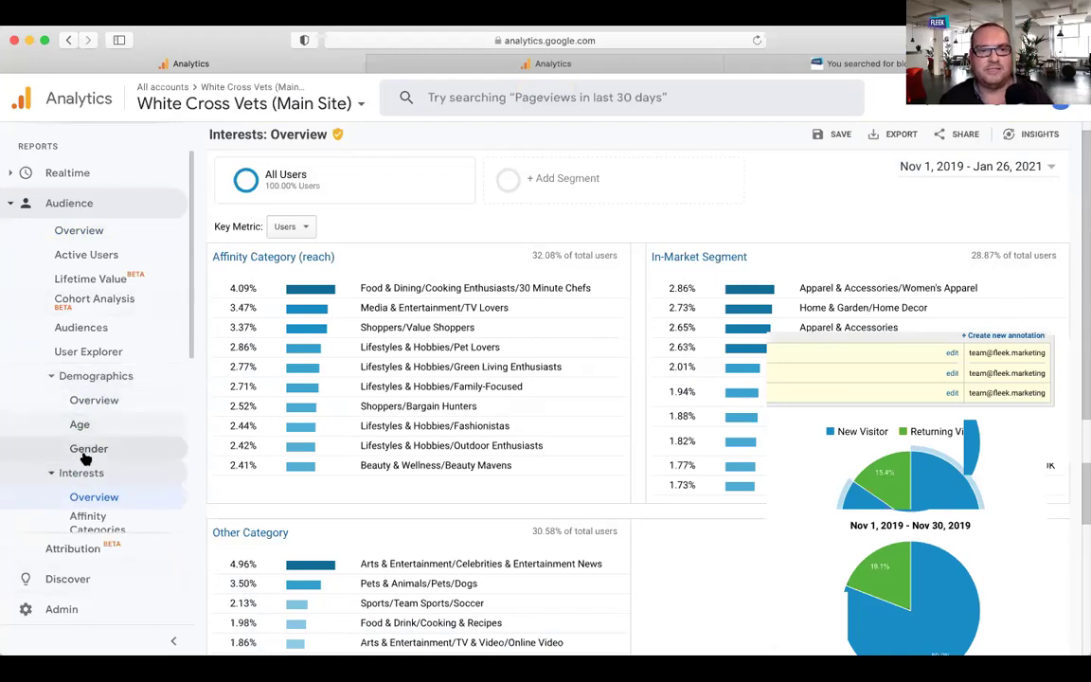
left_click(85, 448)
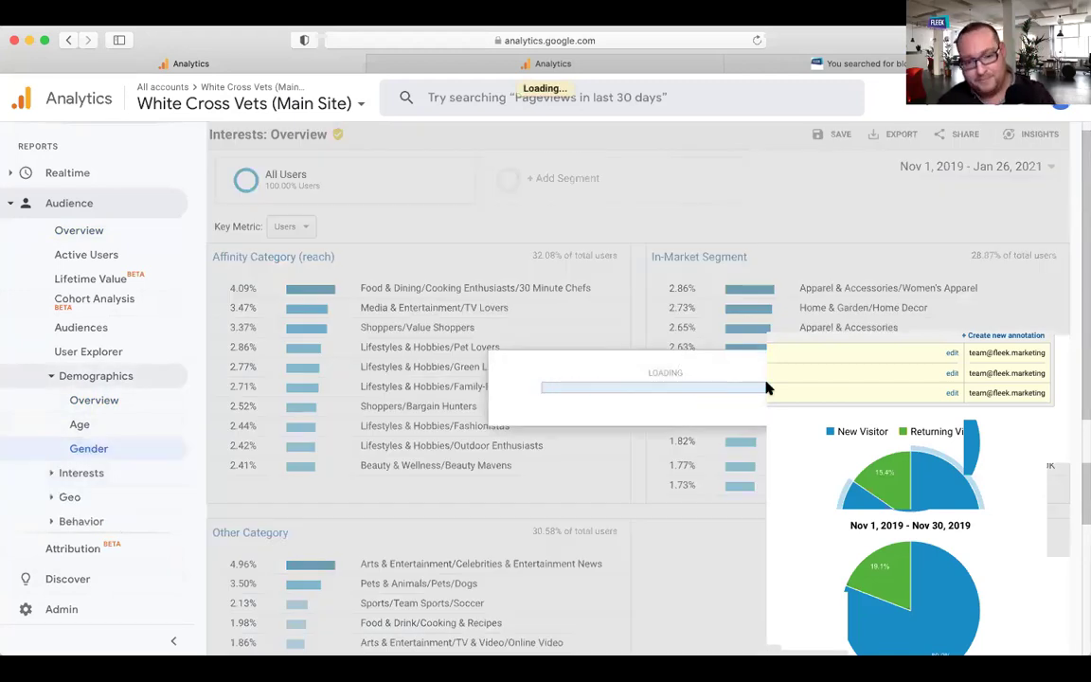
scroll(669, 448, "down", 5)
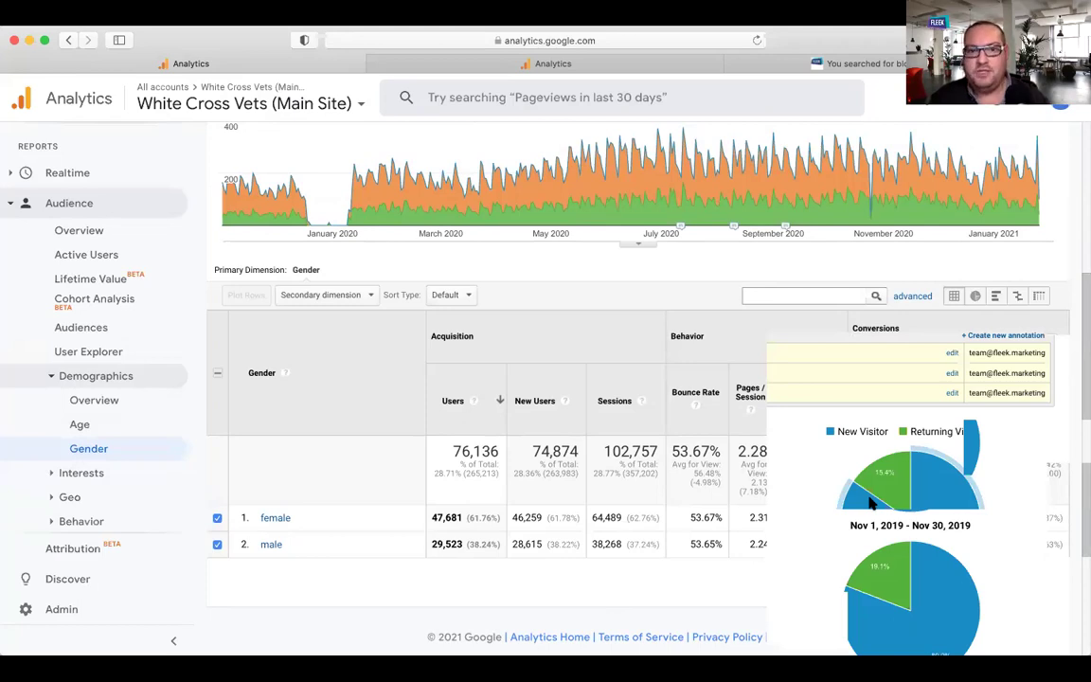
scroll(85, 439, "down", 1)
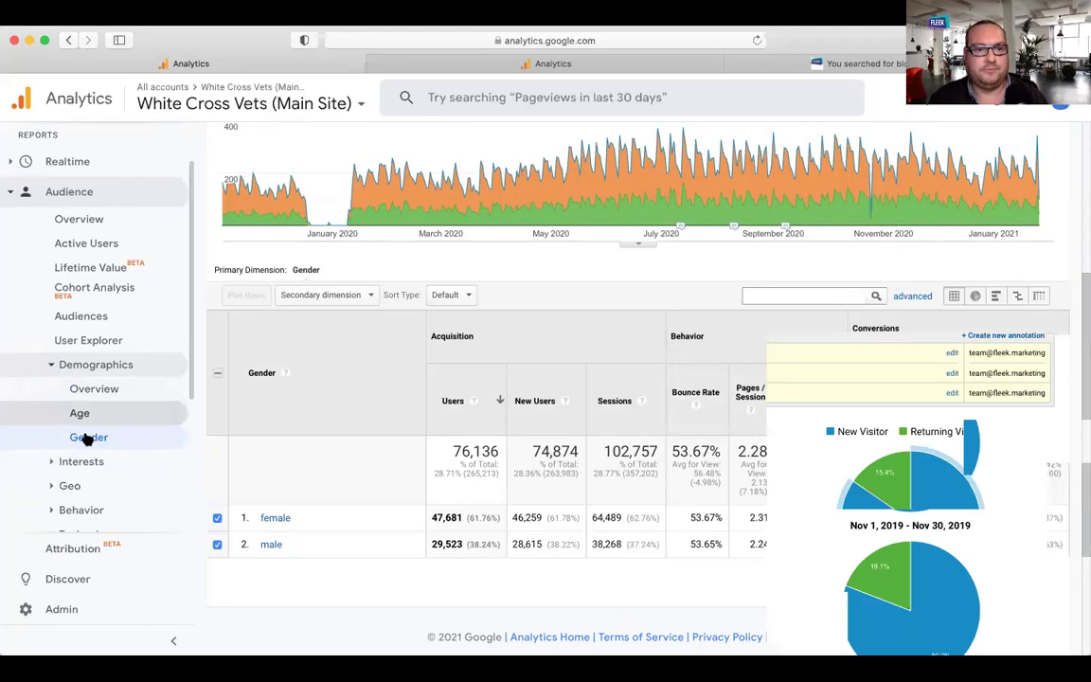
Open the Geo Location report and examine the country table, highlighting the United Kingdom's share of users.
scroll(83, 431, "down", 2)
left_click(67, 391)
left_click(84, 441)
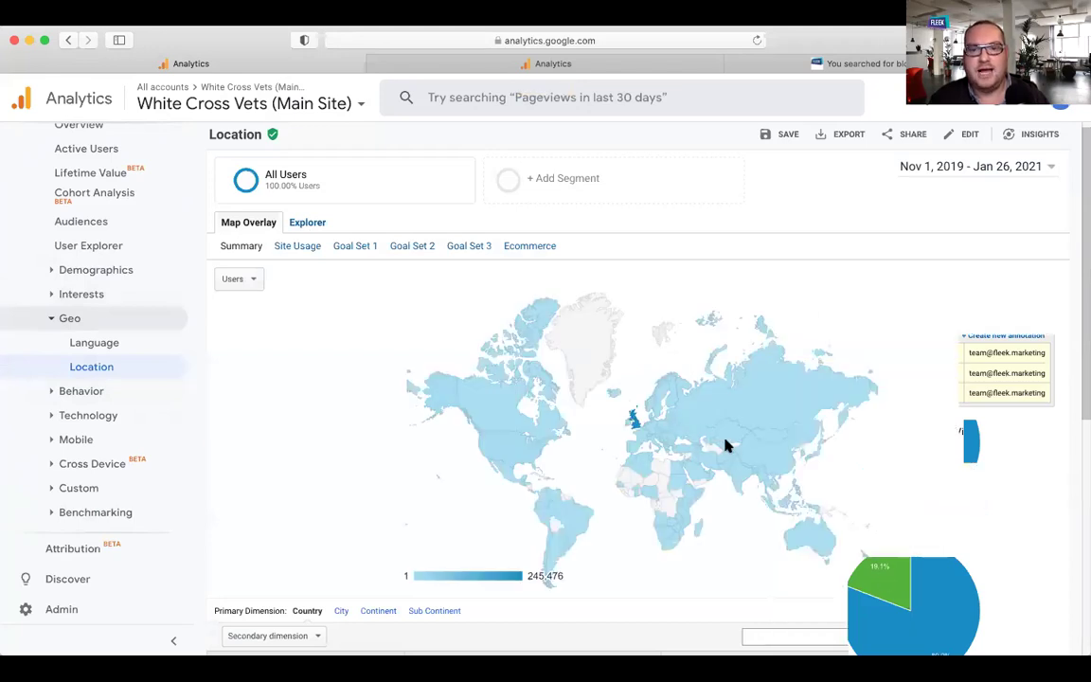
scroll(609, 446, "down", 5)
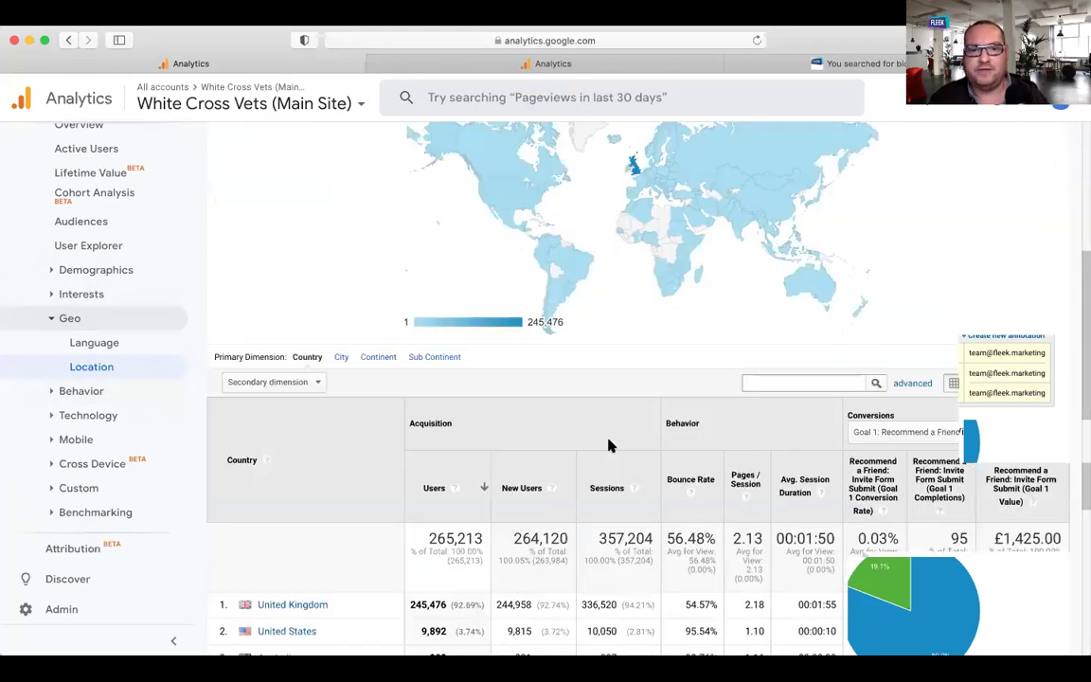
scroll(610, 445, "down", 5)
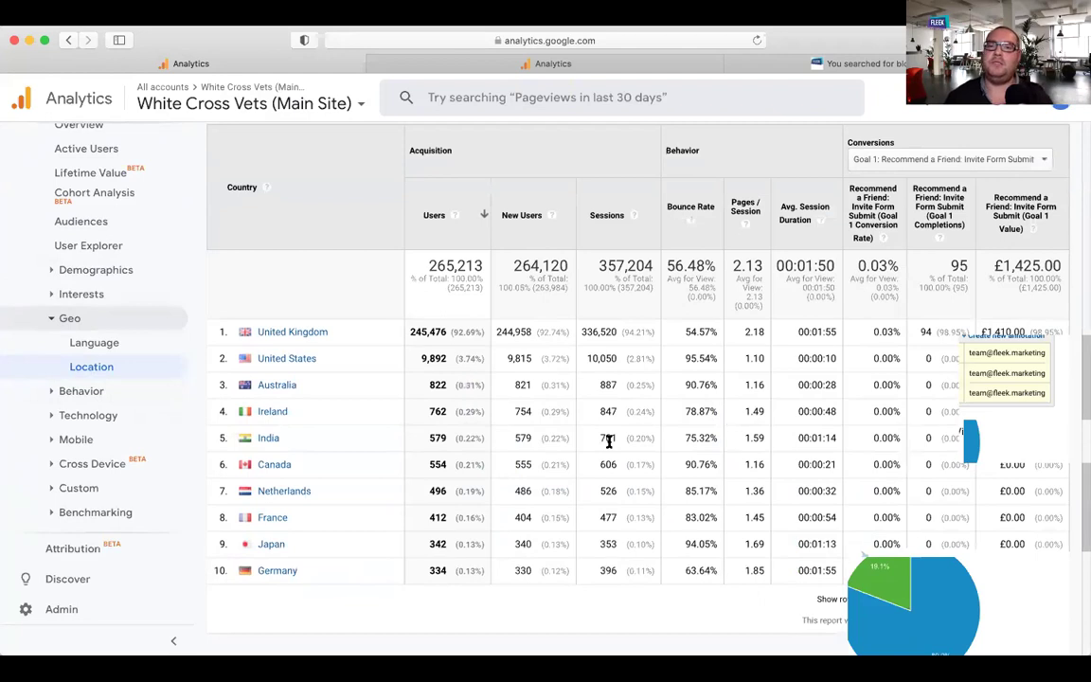
scroll(609, 440, "up", 3)
scroll(609, 442, "down", 3)
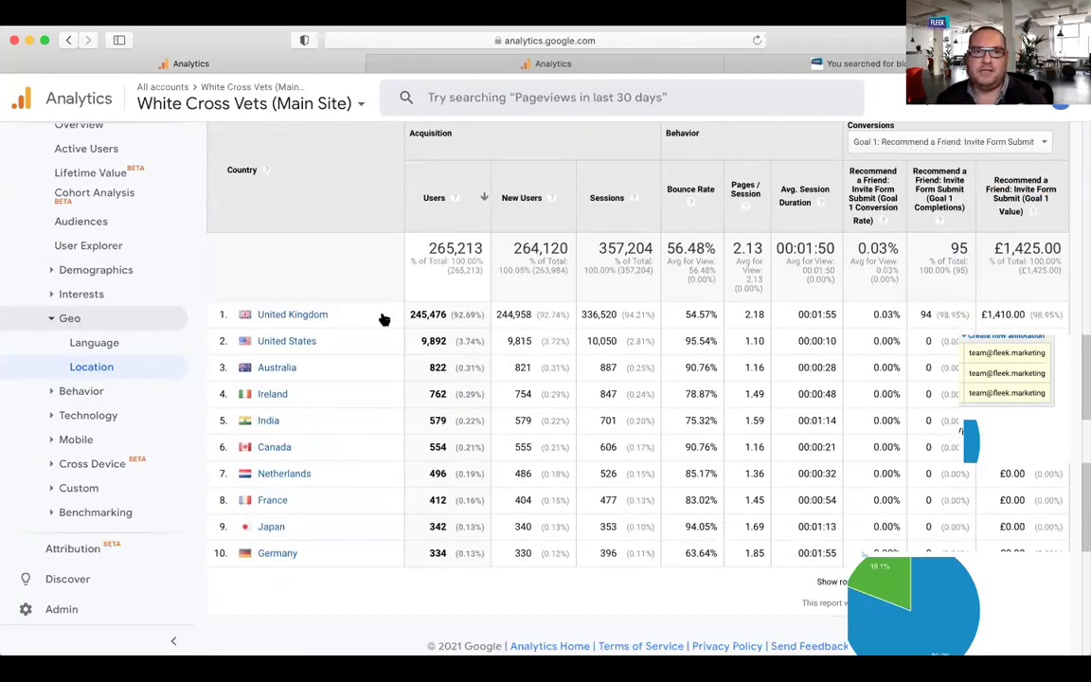
double_click(462, 315)
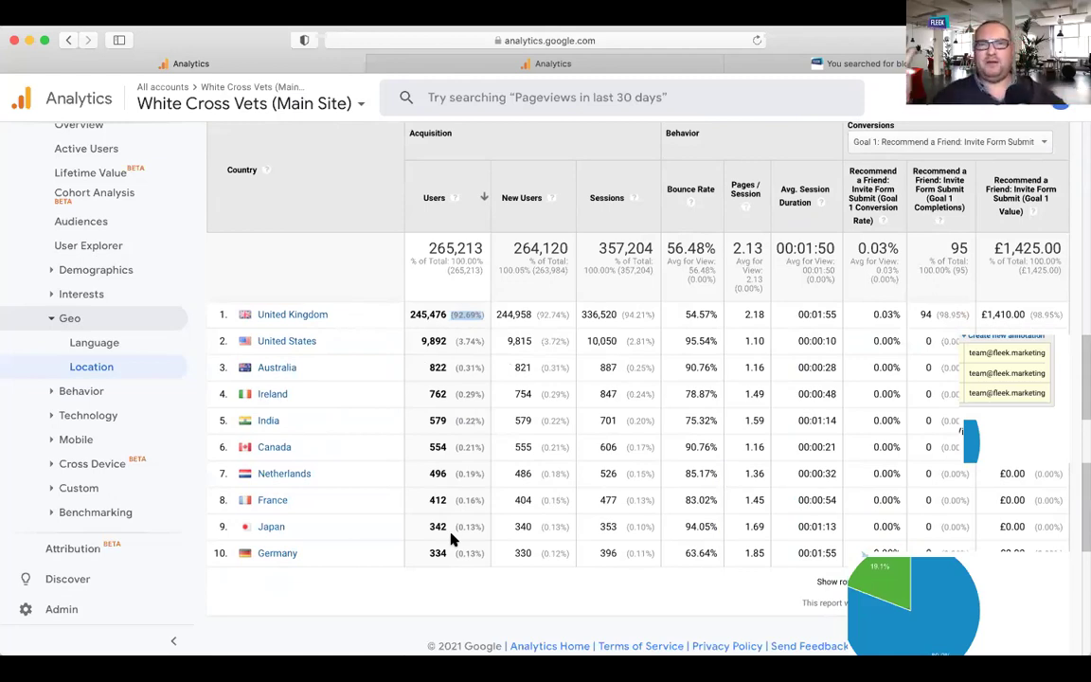
Drill into the United Kingdom in the Location report and examine its regions.
left_click(303, 318)
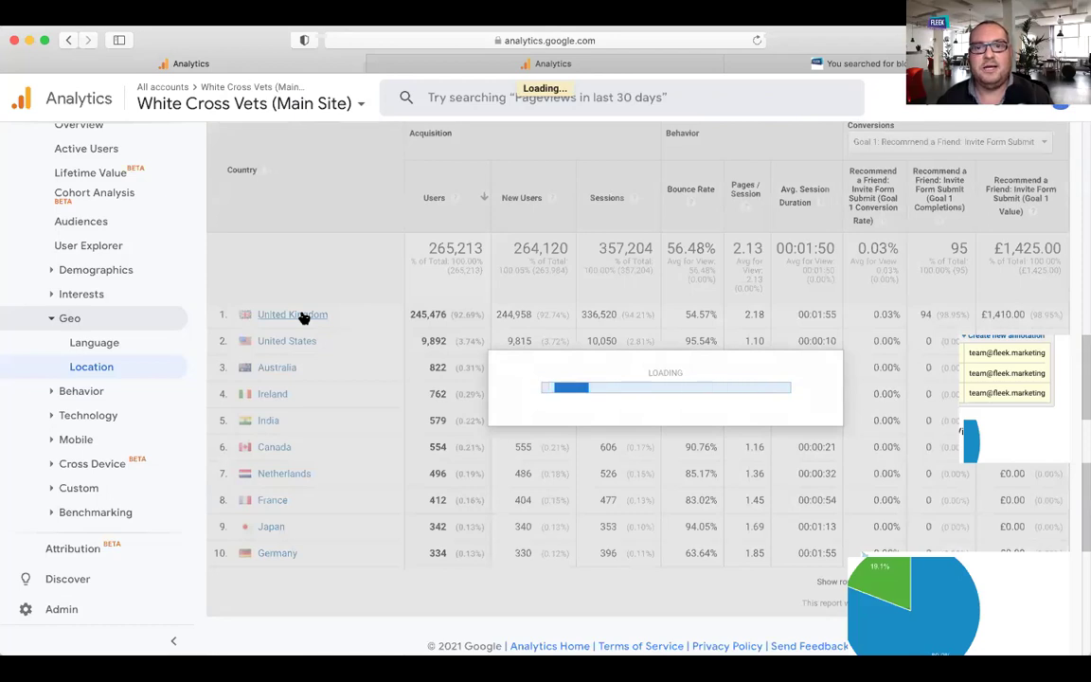
scroll(307, 357, "down", 5)
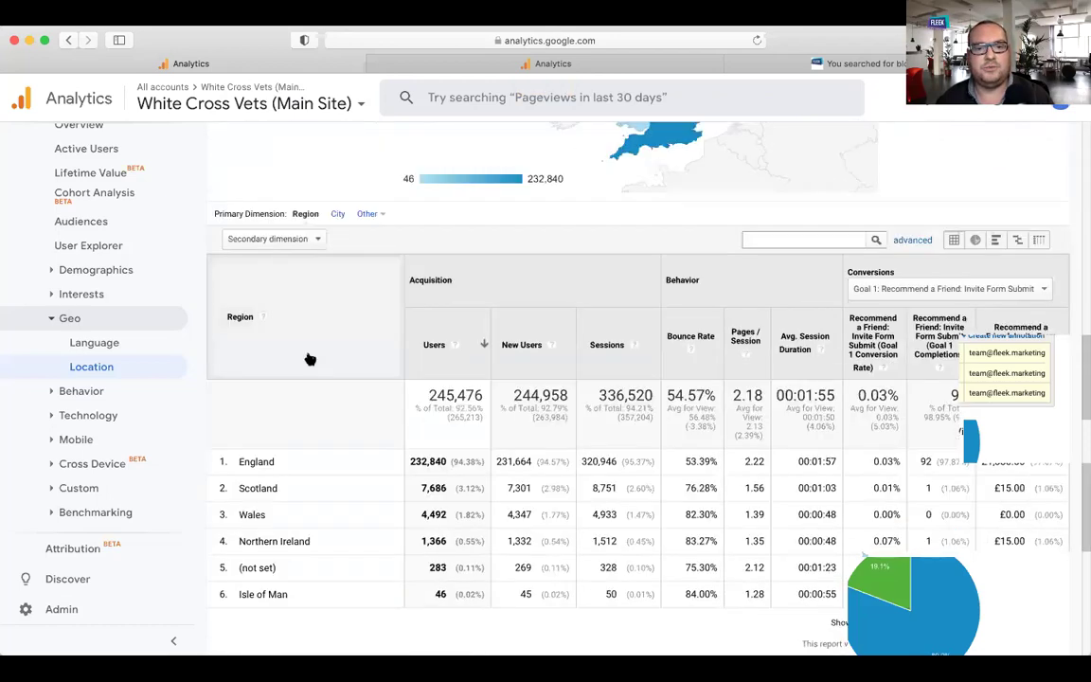
scroll(312, 484, "up", 1)
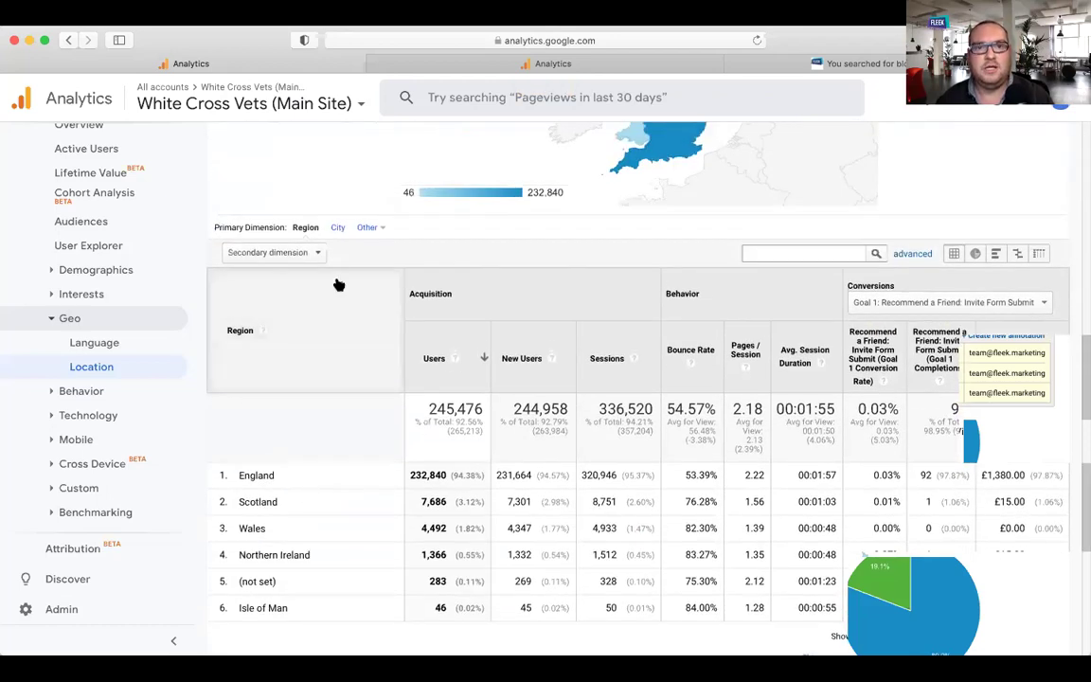
Break the United Kingdom location data down by city and examine London's bounce rate.
left_click(338, 229)
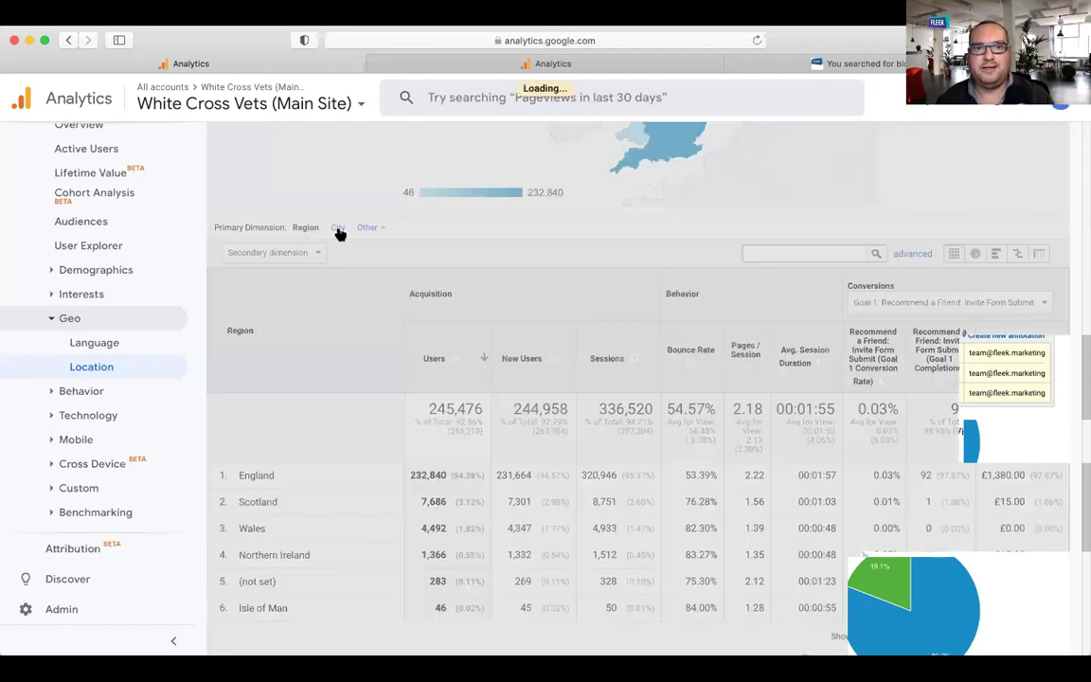
scroll(385, 367, "down", 4)
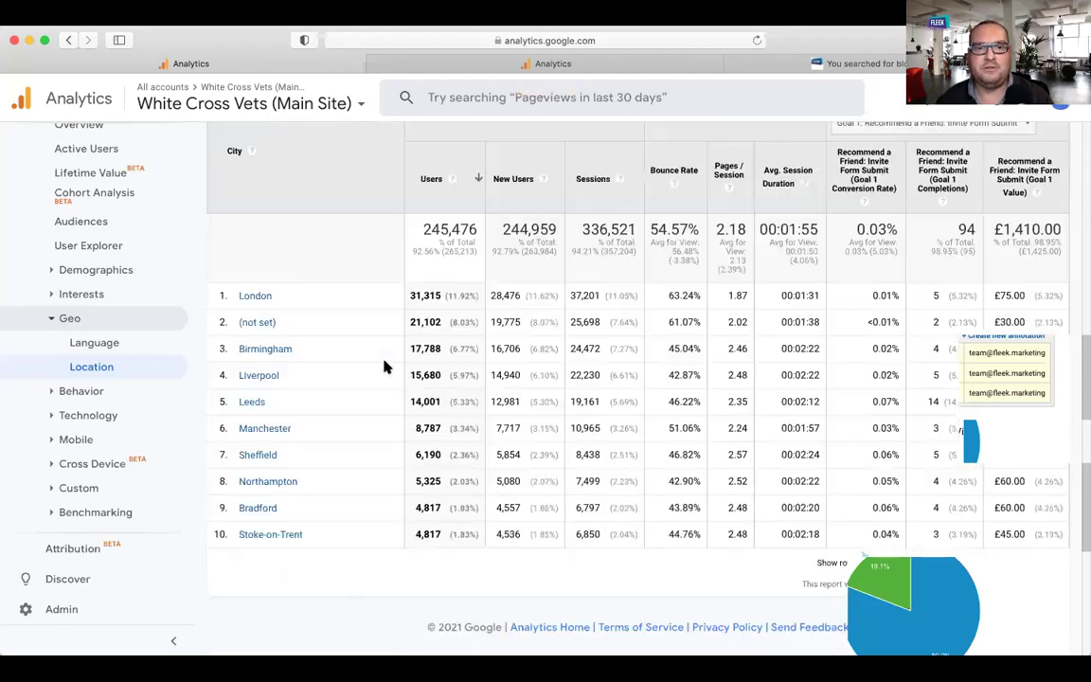
scroll(384, 366, "up", 1)
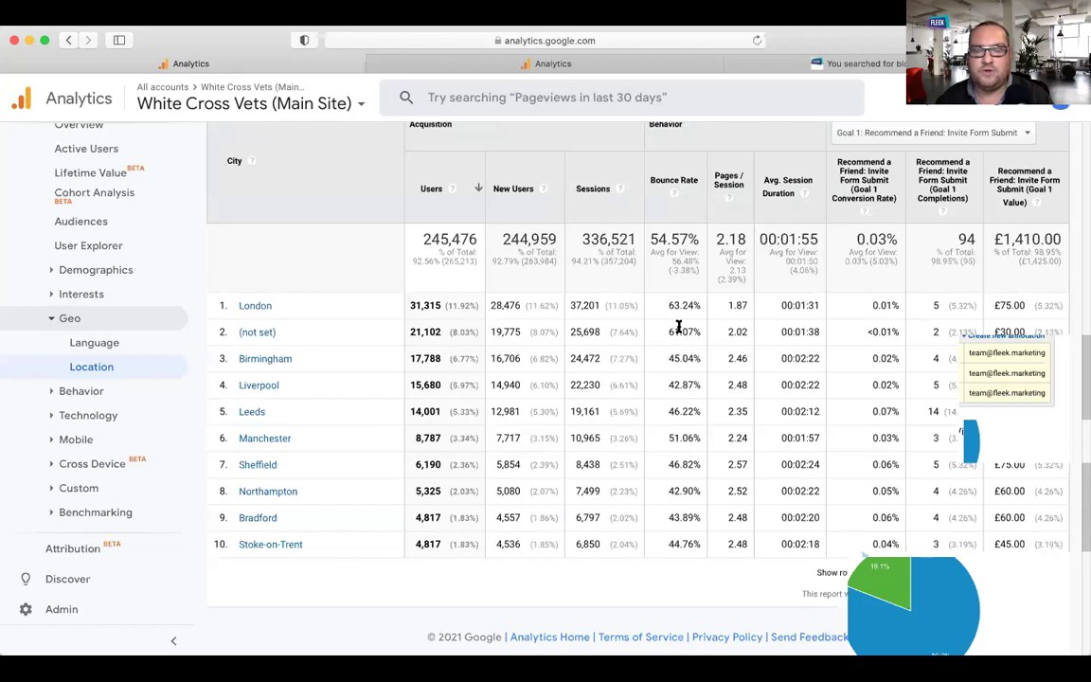
left_click_drag(670, 306, 691, 305)
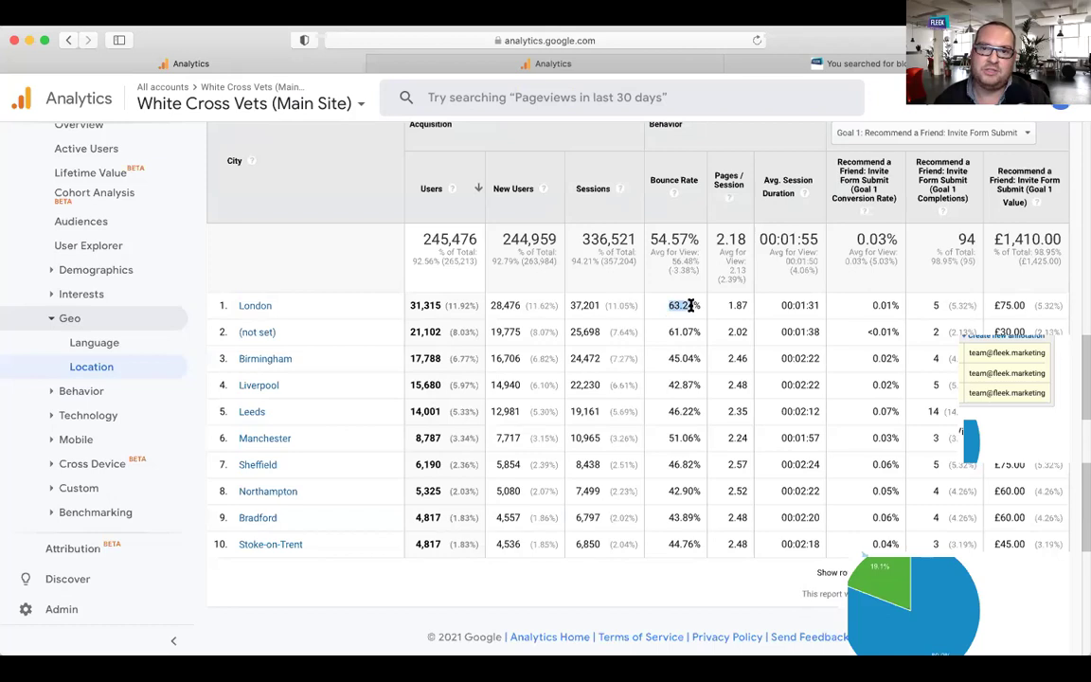
Compare the bounce rate and average session duration of London, Liverpool and Leeds in the city table.
left_click_drag(670, 384, 693, 385)
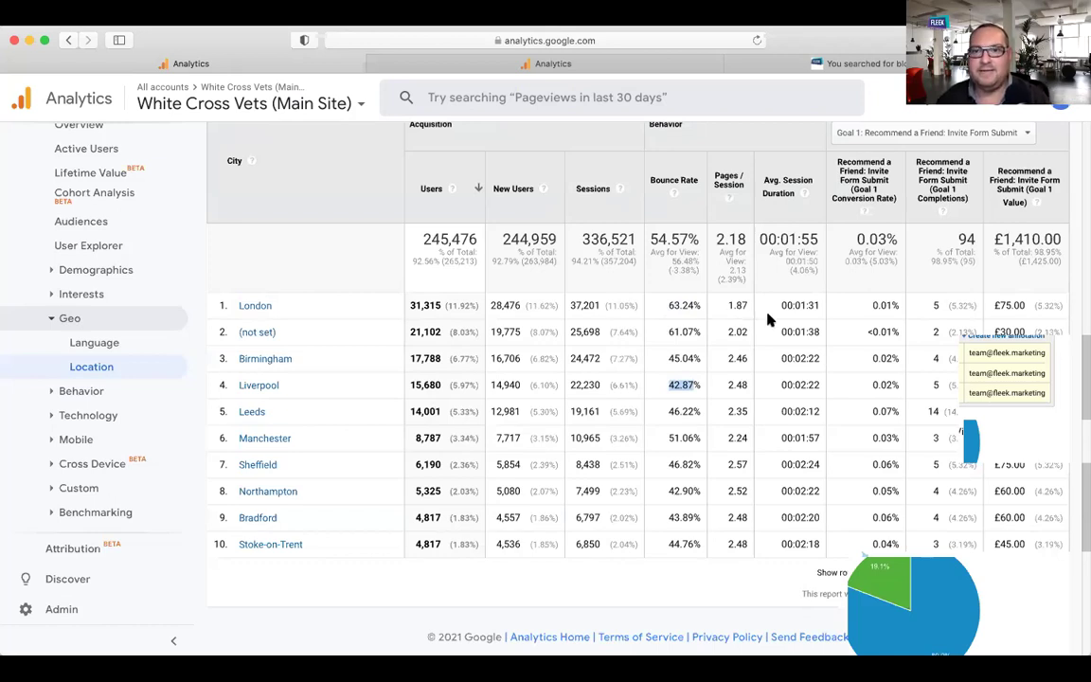
left_click(811, 305)
left_click_drag(793, 305, 820, 305)
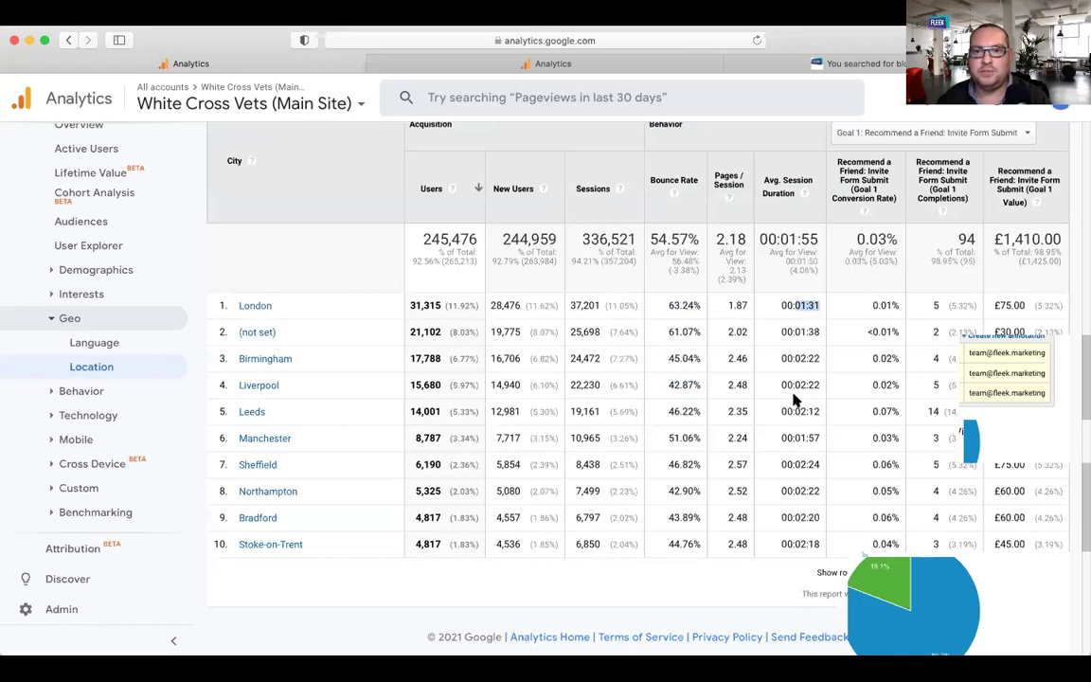
left_click_drag(793, 411, 826, 411)
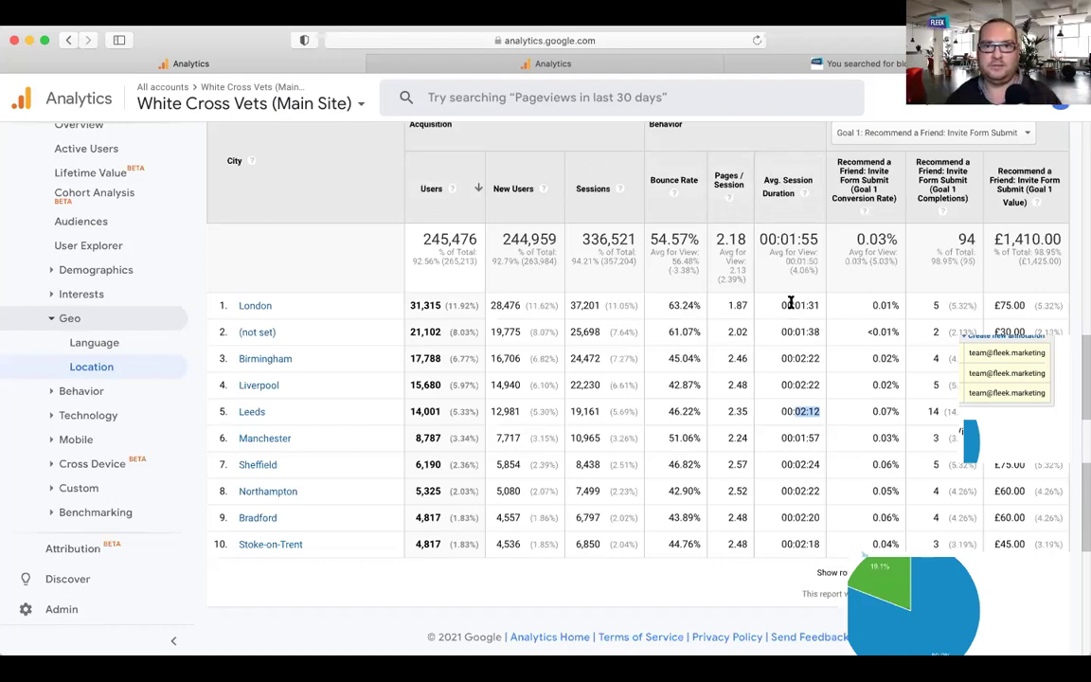
scroll(791, 303, "up", 5)
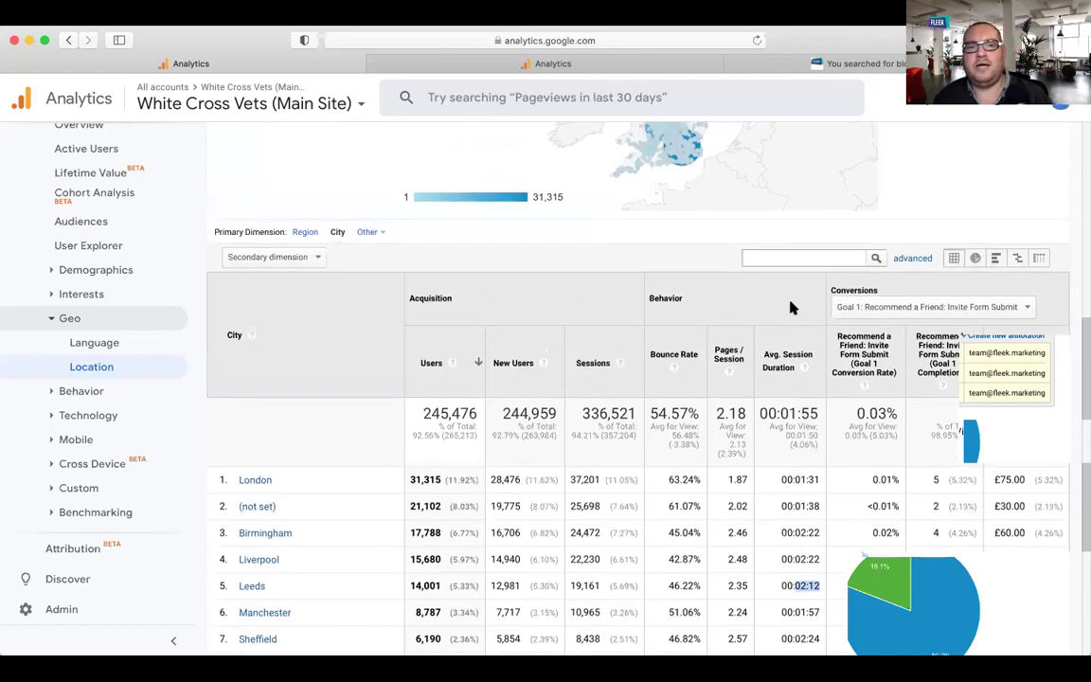
Open the Technology Browser & OS report and examine the table of browsers.
left_click(76, 391)
left_click(83, 492)
left_click(83, 321)
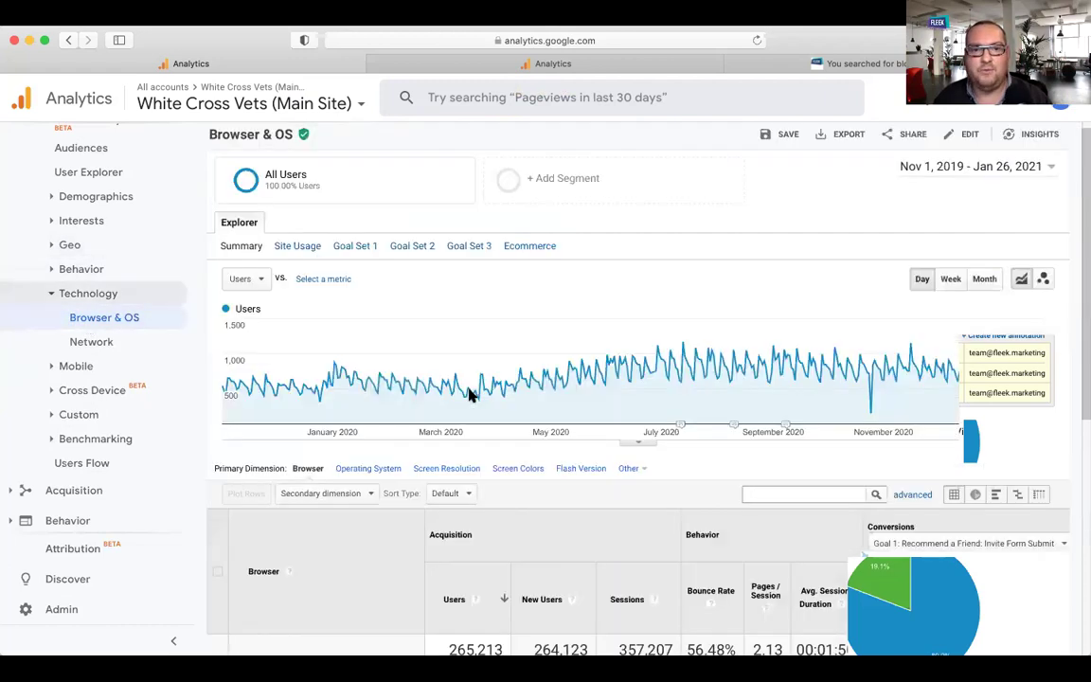
scroll(469, 393, "down", 5)
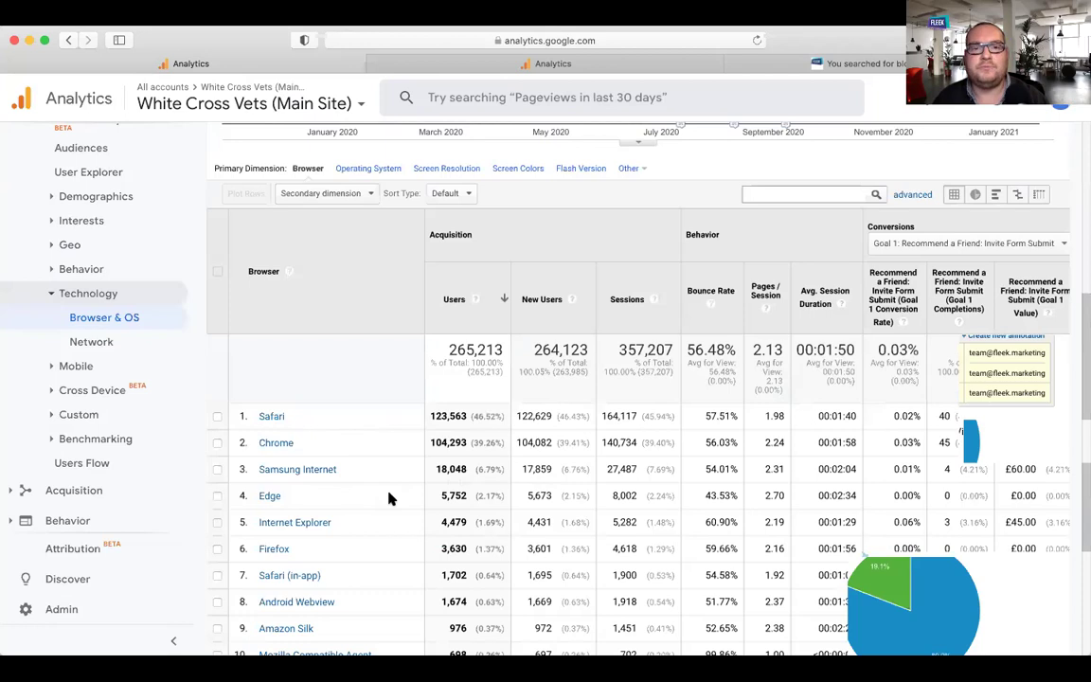
Open the Mobile Devices report in the Audience section.
left_click(95, 344)
left_click(68, 367)
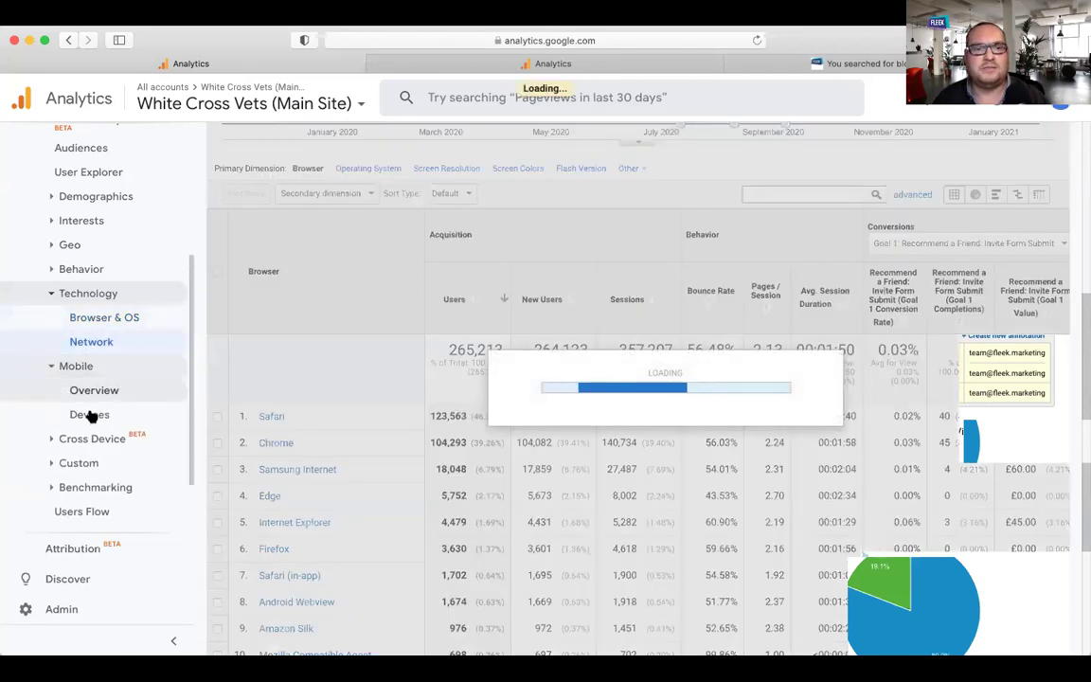
left_click(90, 415)
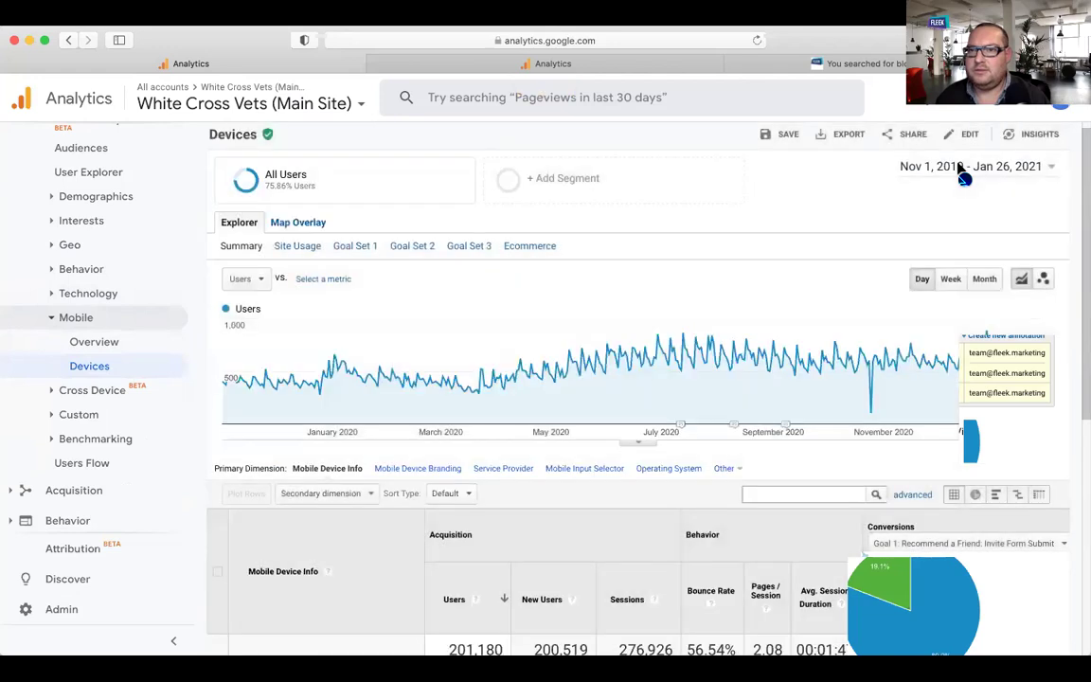
Set the Devices report's date range to Oct 1, 2020 - Nov 30, 2020 and examine the mobile device table.
left_click(963, 170)
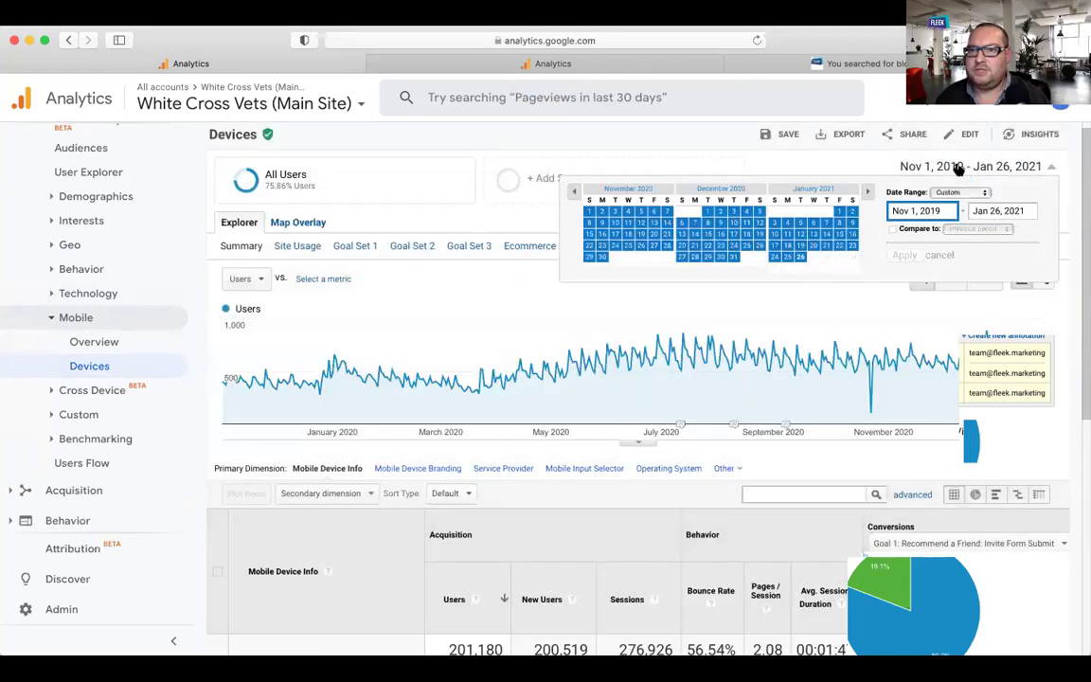
left_click(573, 192)
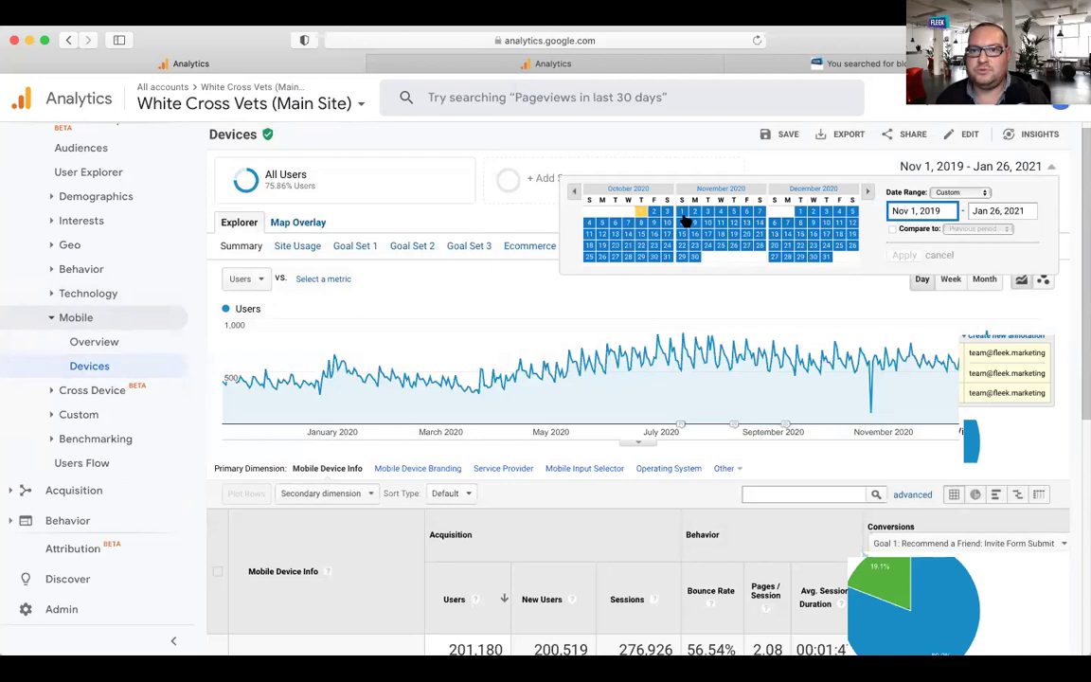
left_click(642, 211)
left_click(694, 256)
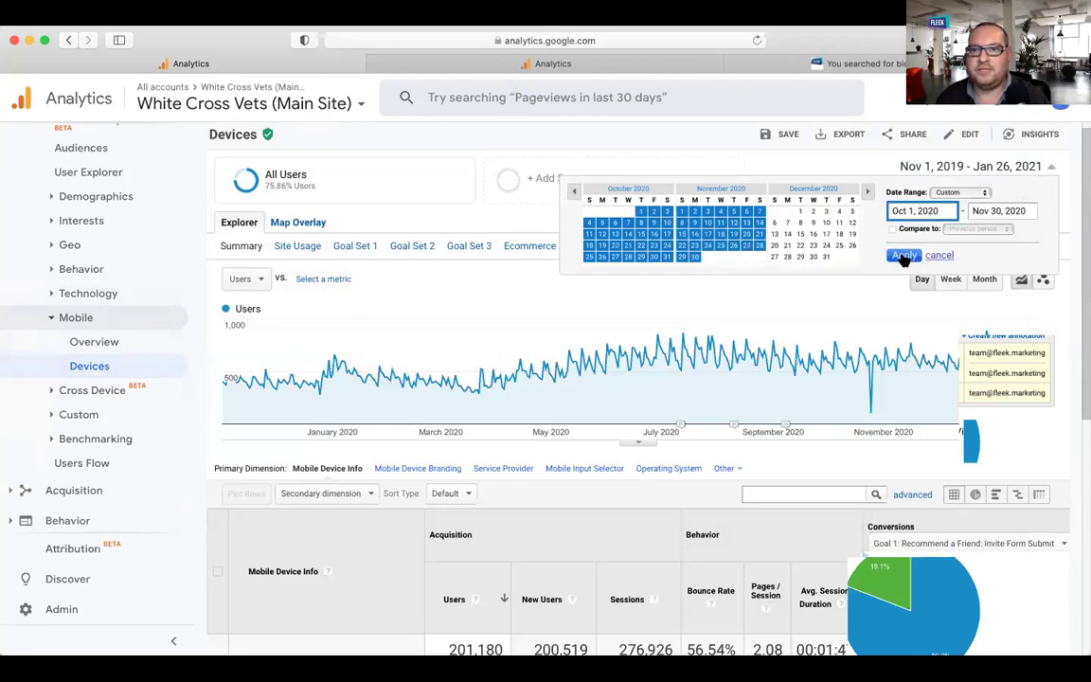
left_click(905, 255)
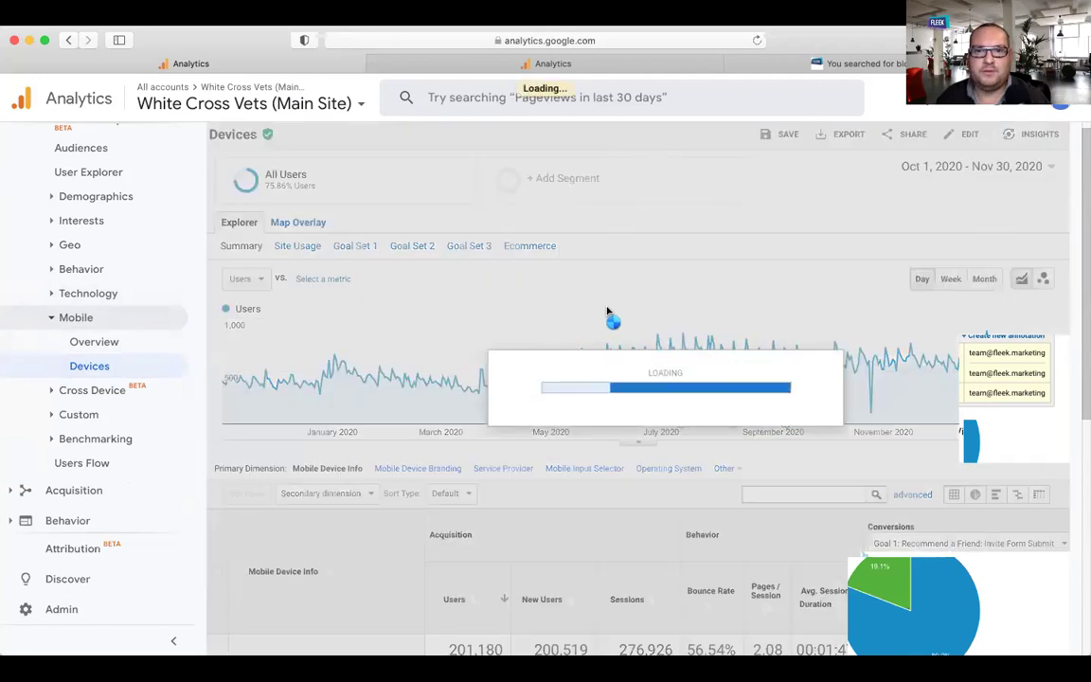
scroll(606, 310, "down", 5)
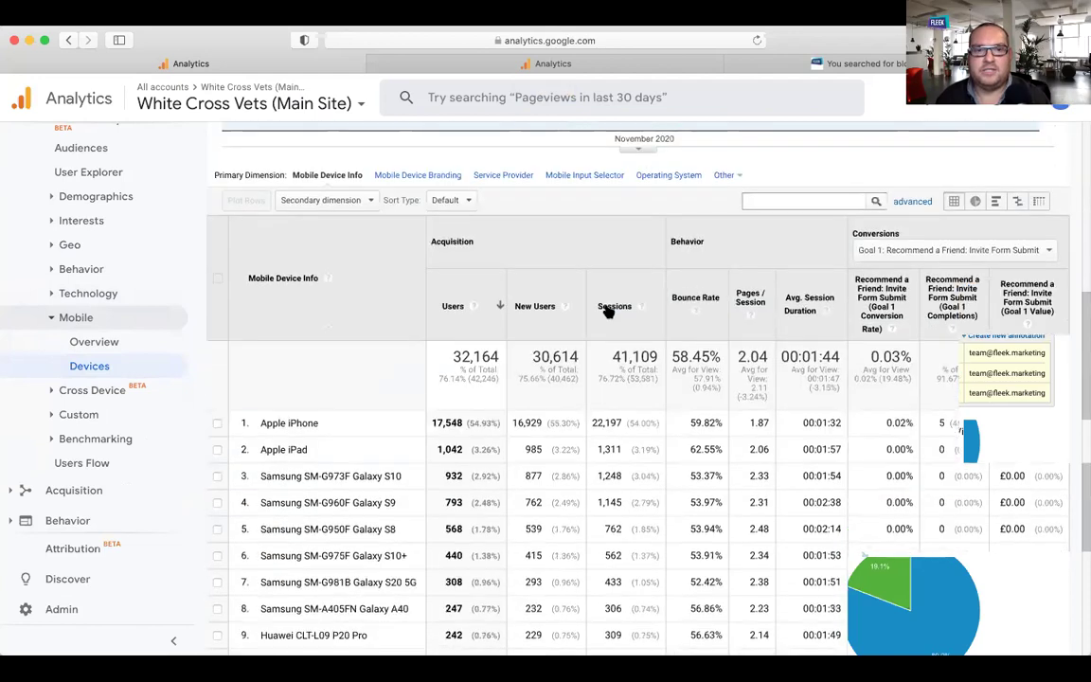
scroll(343, 303, "up", 2)
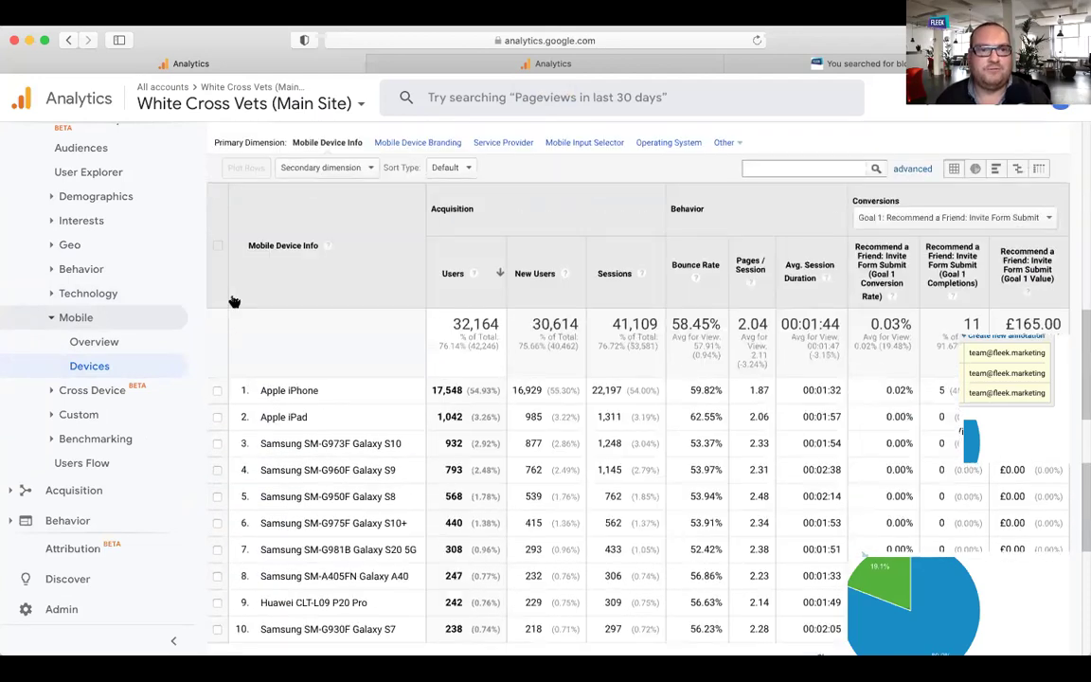
Open the Mobile Overview report and examine the mobile, desktop and tablet rows with the page enlarged.
left_click(92, 341)
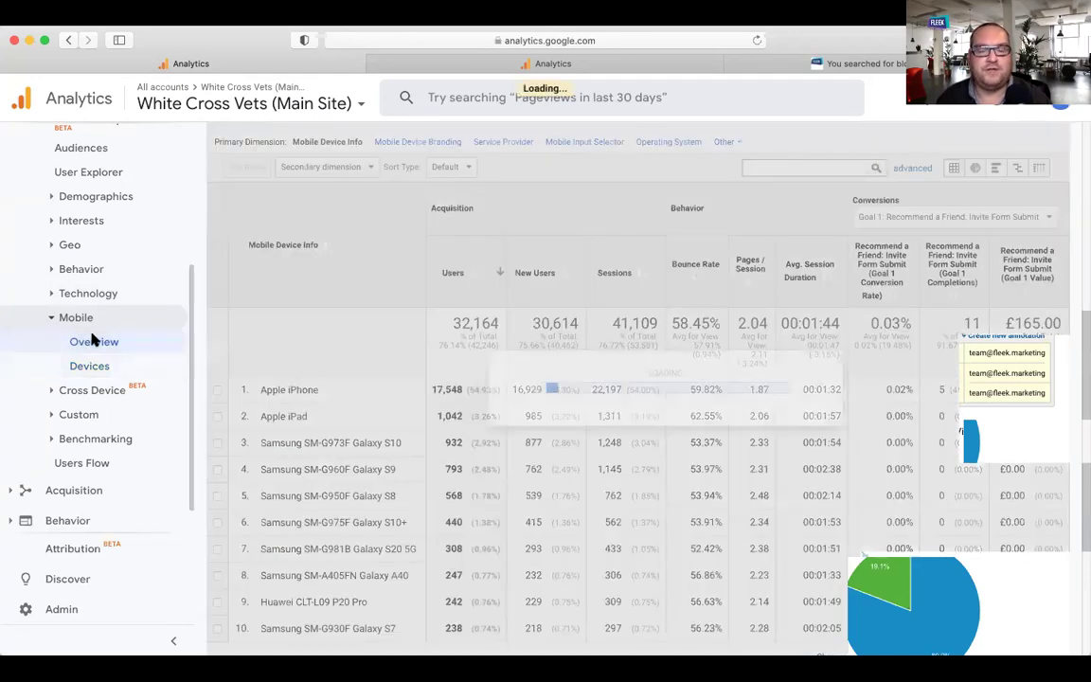
scroll(384, 479, "down", 3)
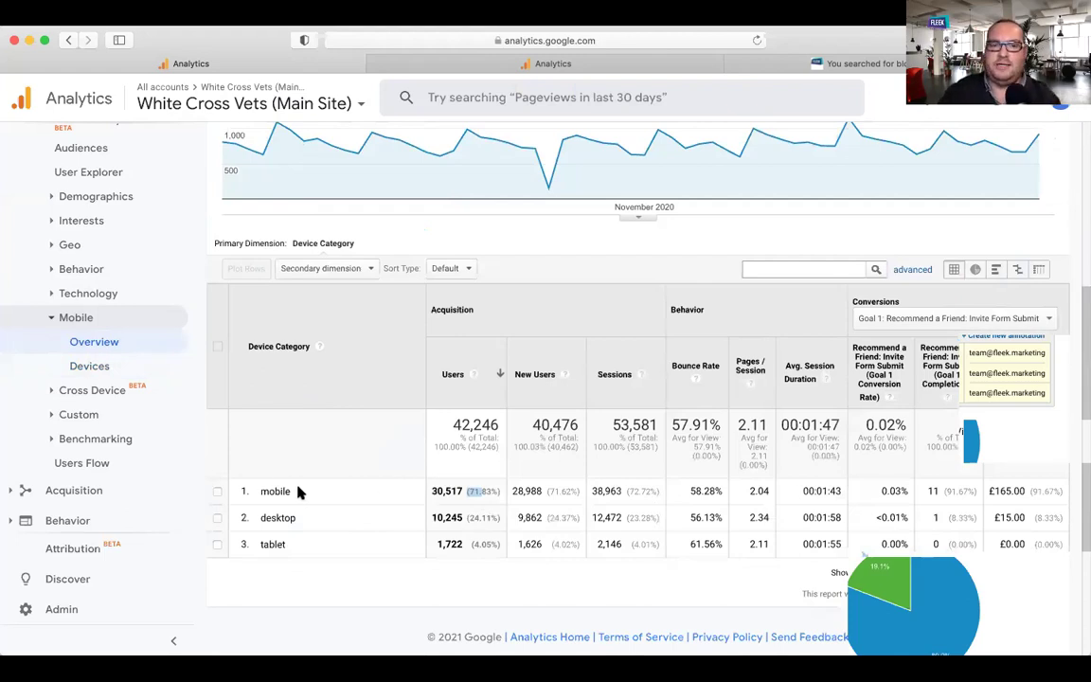
key("super+equal")
key("super+equal")
scroll(300, 494, "down", 3)
scroll(300, 494, "down", 2)
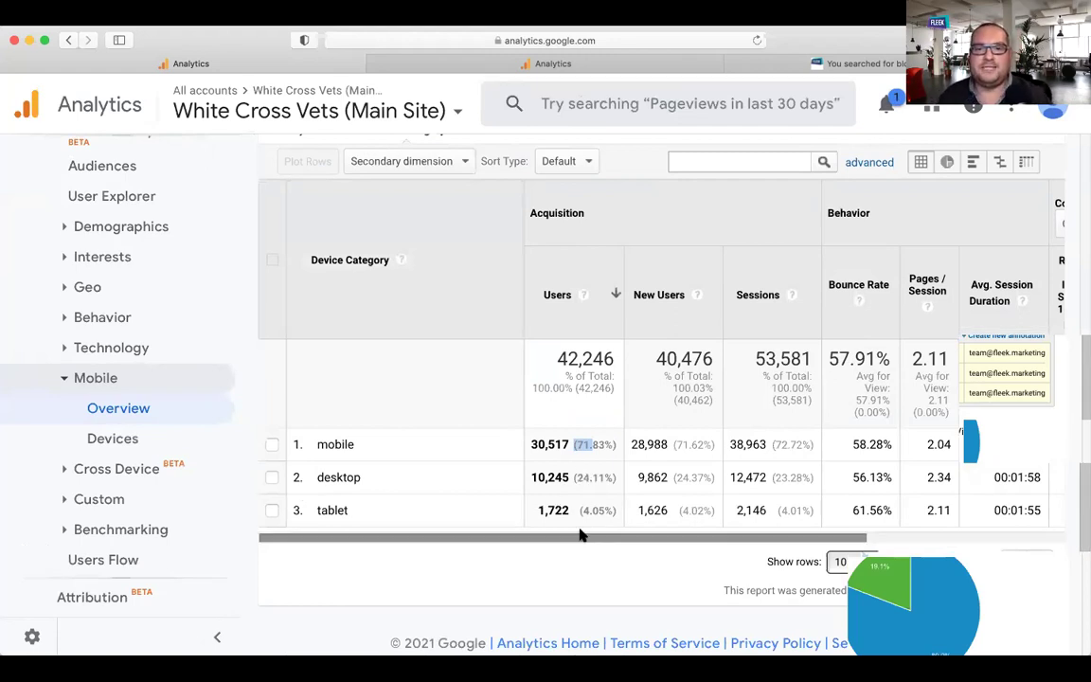
Return to the Mobile Devices report and examine which phone and tablet models visitors use.
left_click(131, 439)
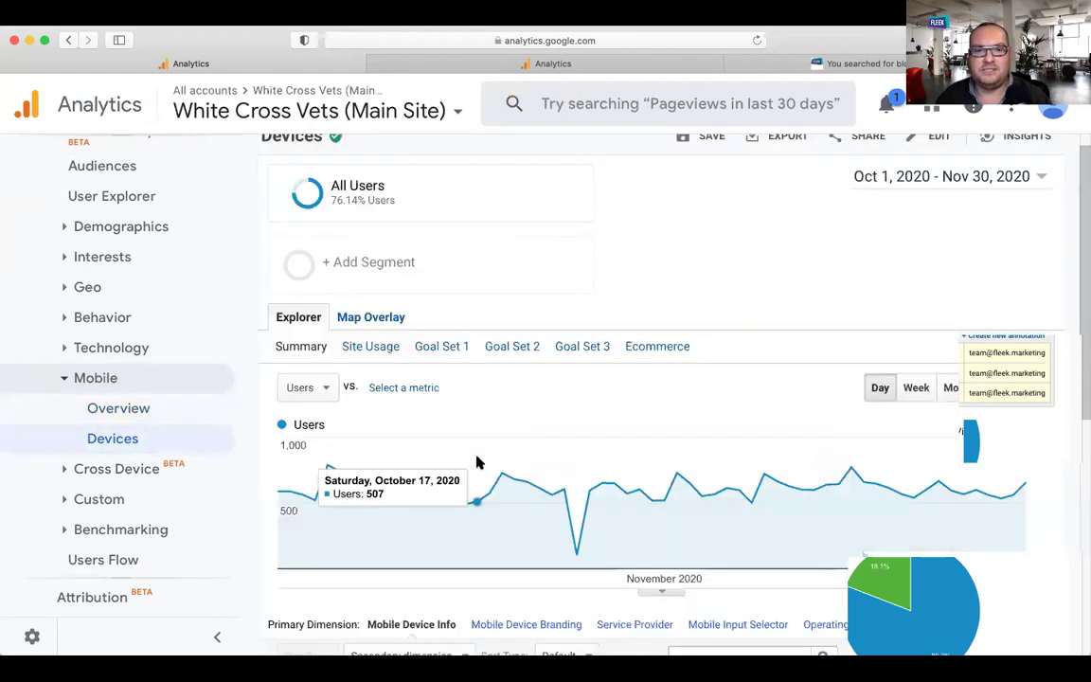
scroll(476, 462, "down", 10)
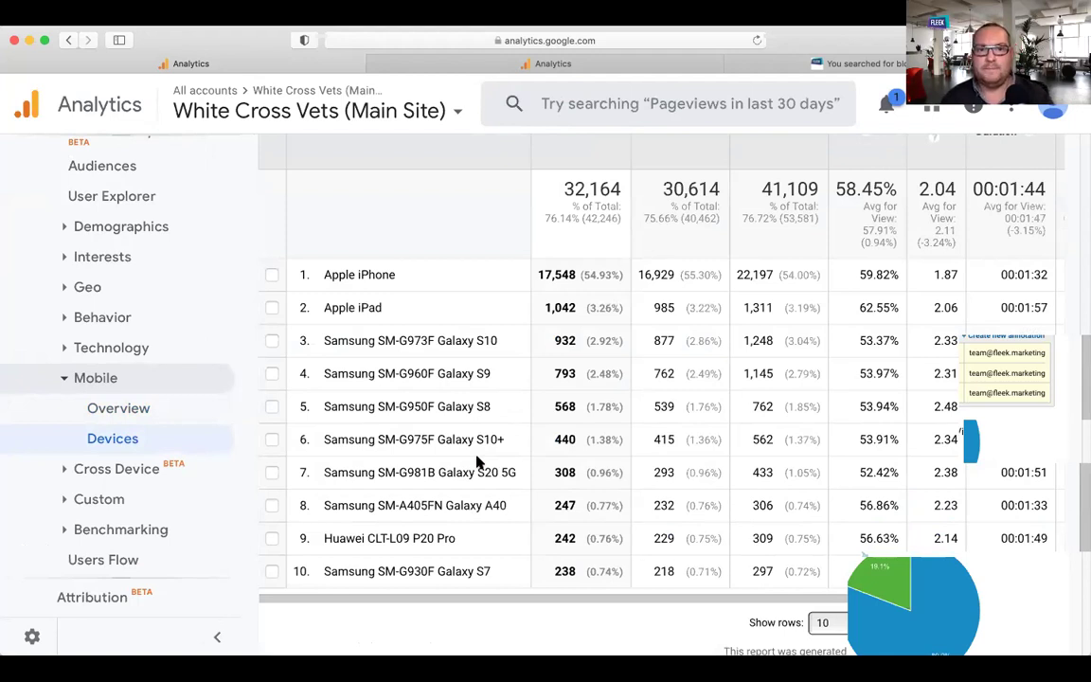
scroll(478, 463, "up", 3)
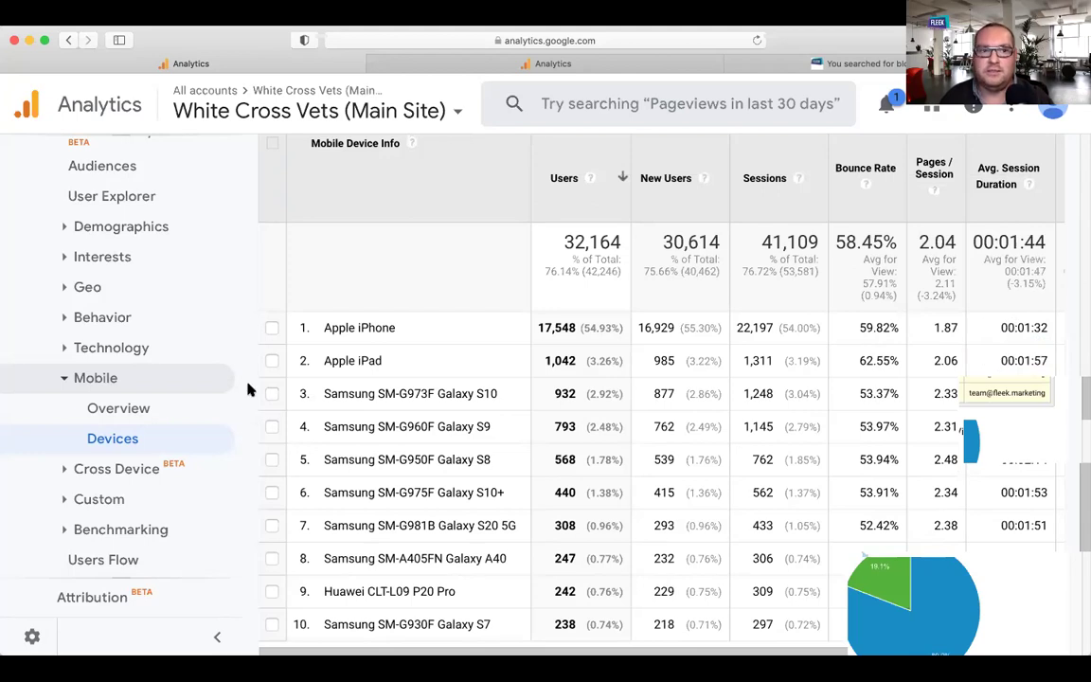
Reopen the Browser & OS report and examine the ten listed browsers, including Internet Explorer's share of users.
left_click(93, 317)
left_click(83, 442)
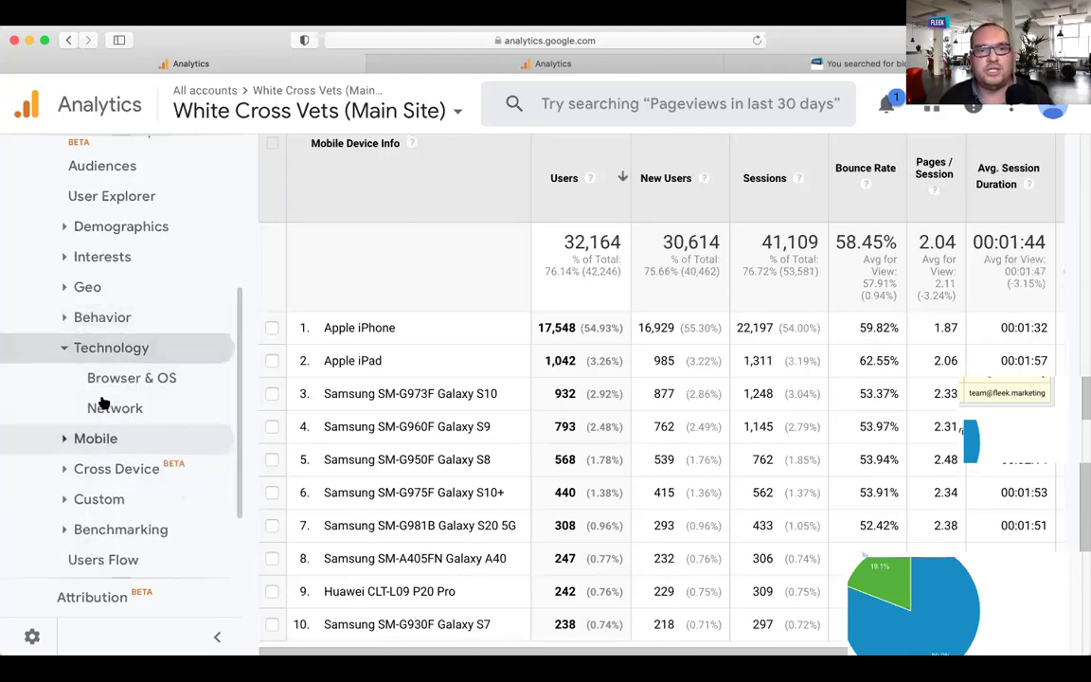
left_click(104, 378)
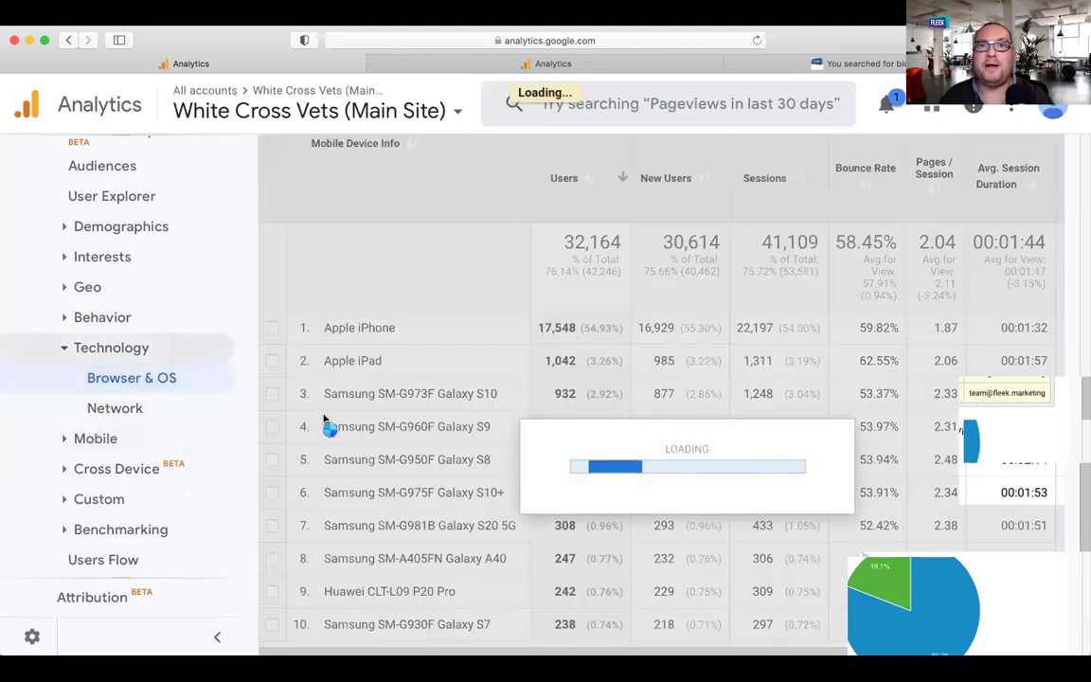
scroll(323, 420, "down", 6)
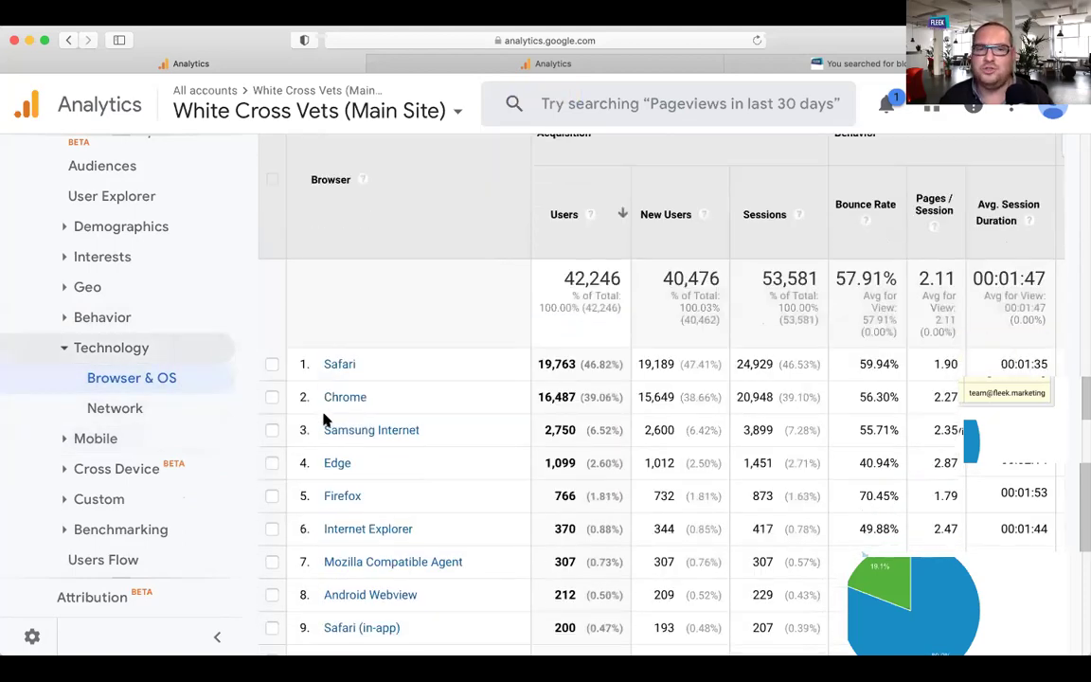
scroll(323, 420, "down", 1)
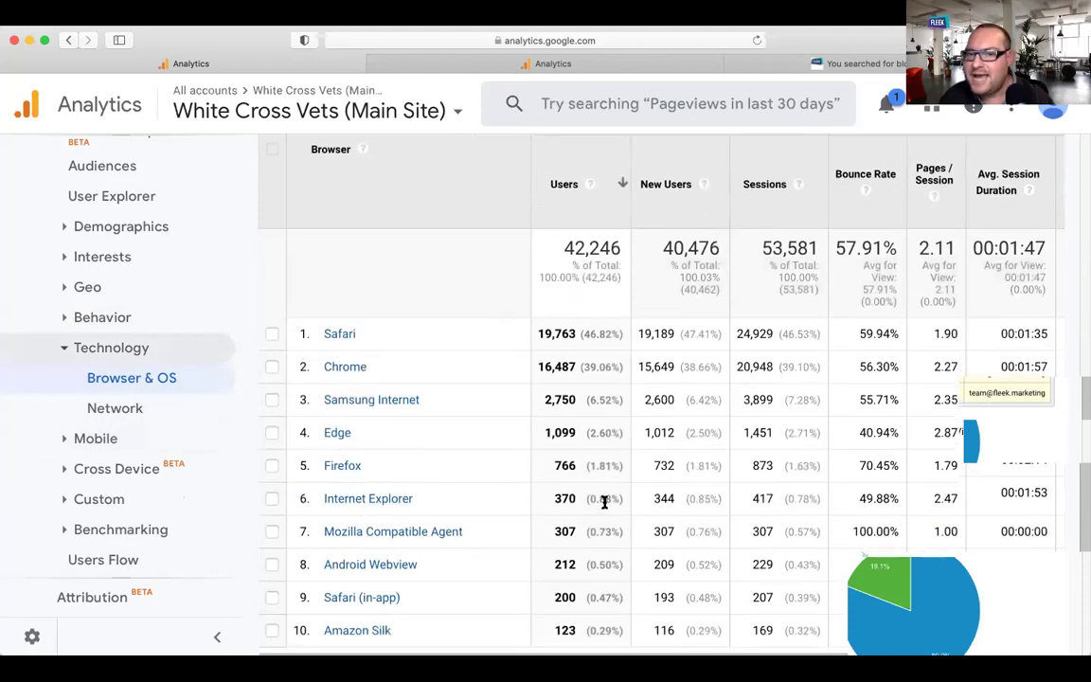
Drill into Internet Explorer and examine its browser version table and users graph.
left_click(369, 499)
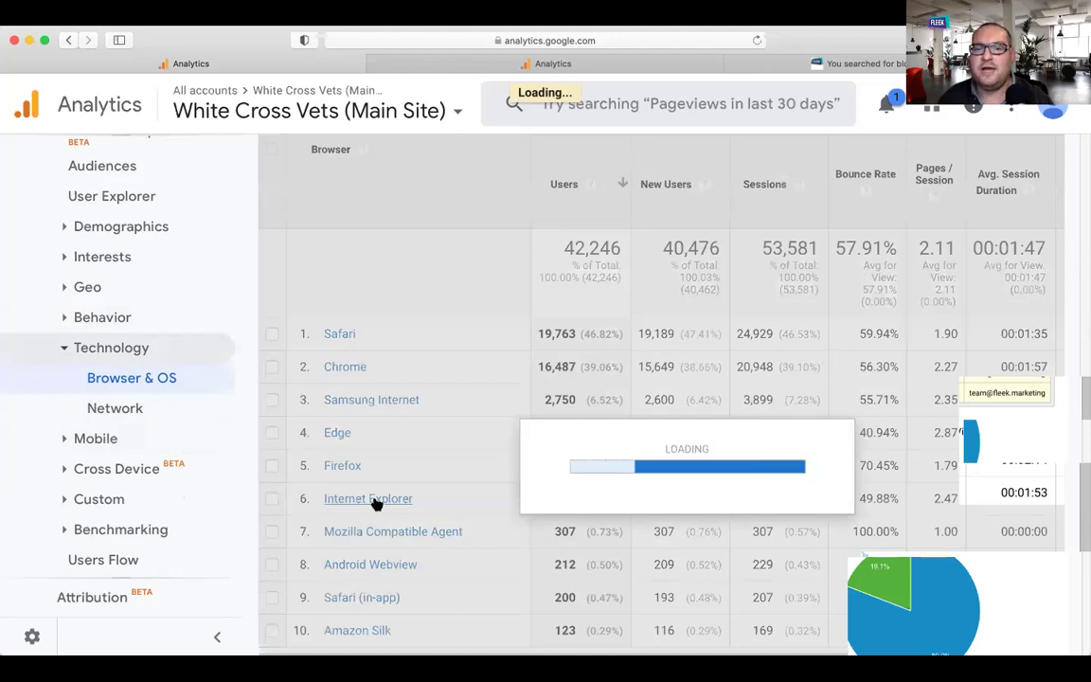
scroll(374, 502, "down", 5)
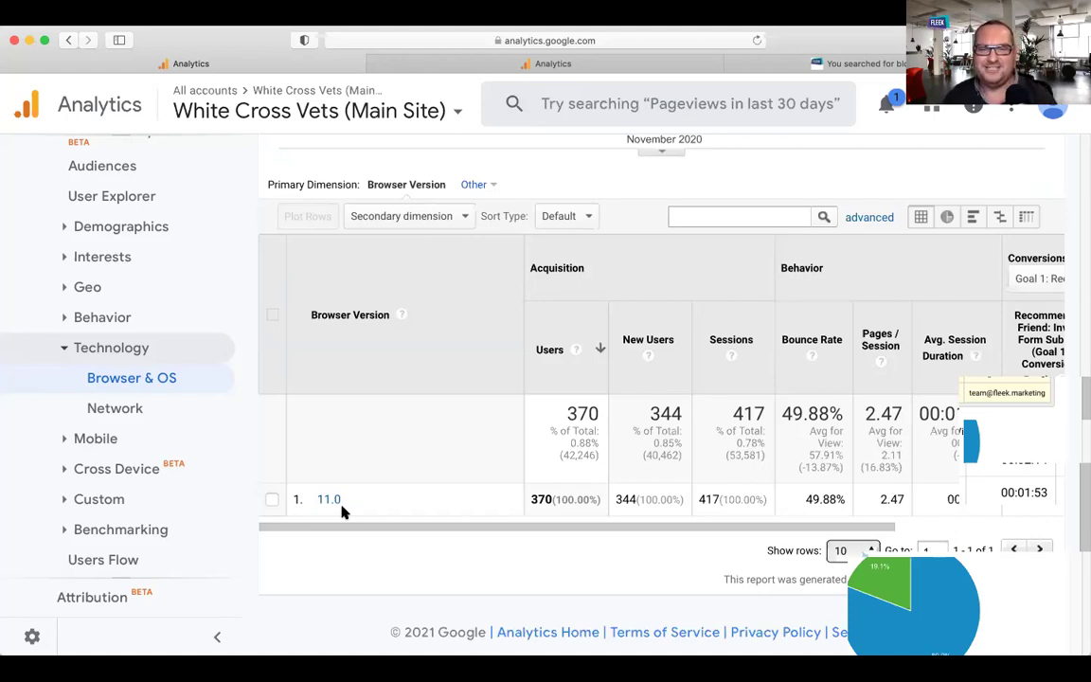
scroll(541, 507, "up", 4)
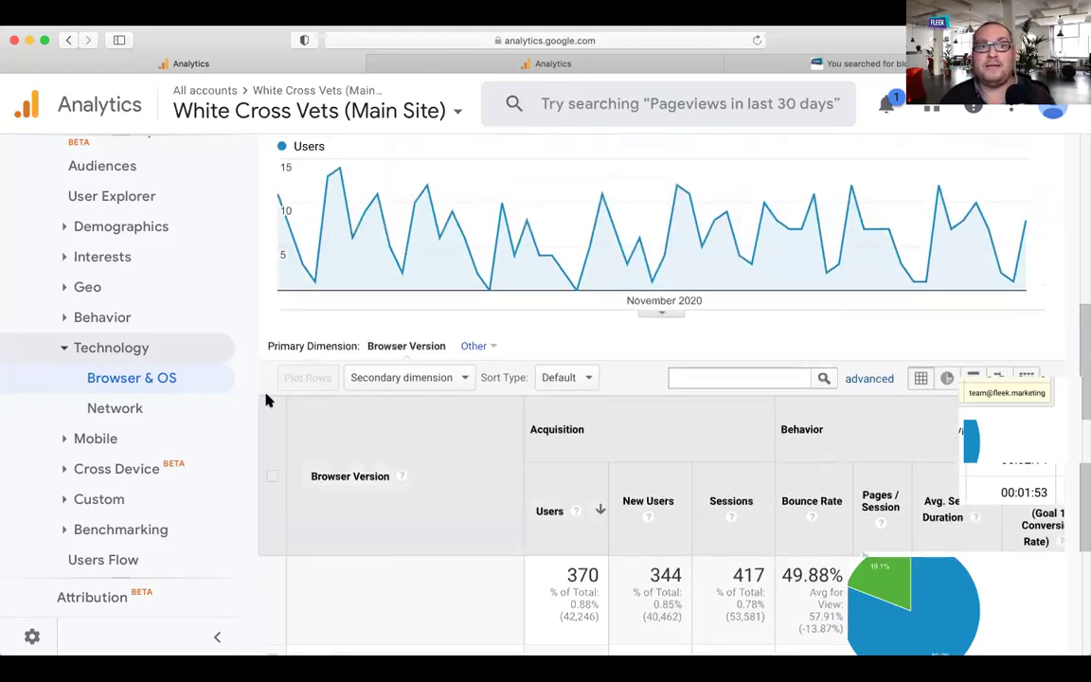
Switch from the Internet Explorer version data to the Mobile Devices report's table.
scroll(139, 411, "down", 3)
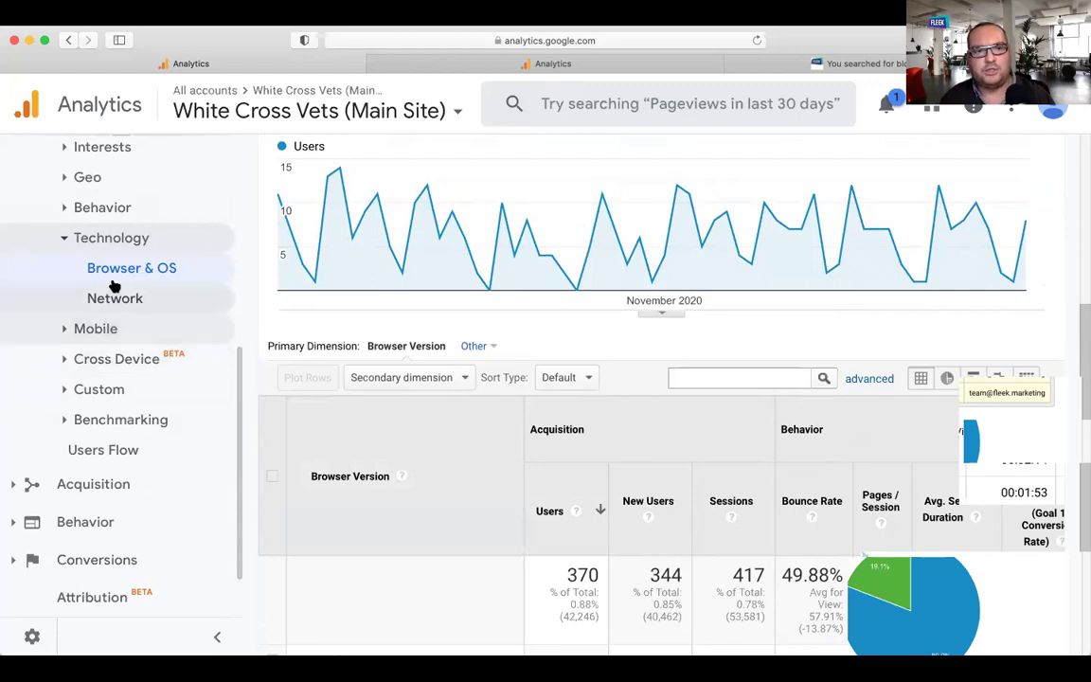
left_click(104, 328)
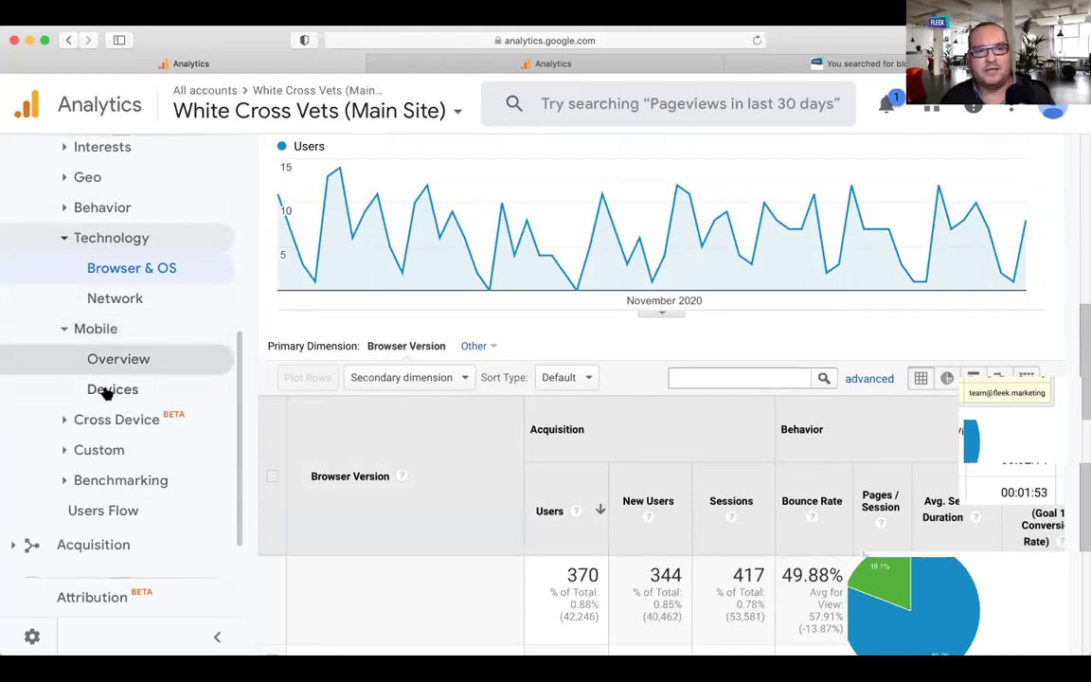
left_click(110, 390)
scroll(676, 519, "down", 5)
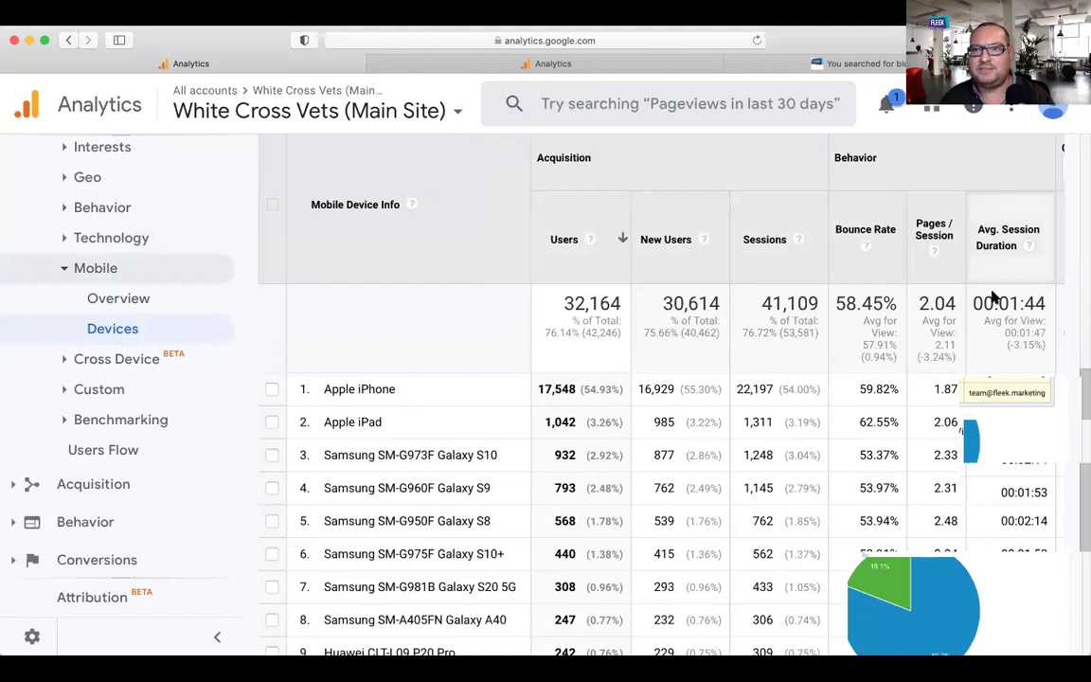
Change the Devices table's conversions to All Goals and examine the goal conversion rate, completions and value per device.
scroll(992, 301, "right", 5)
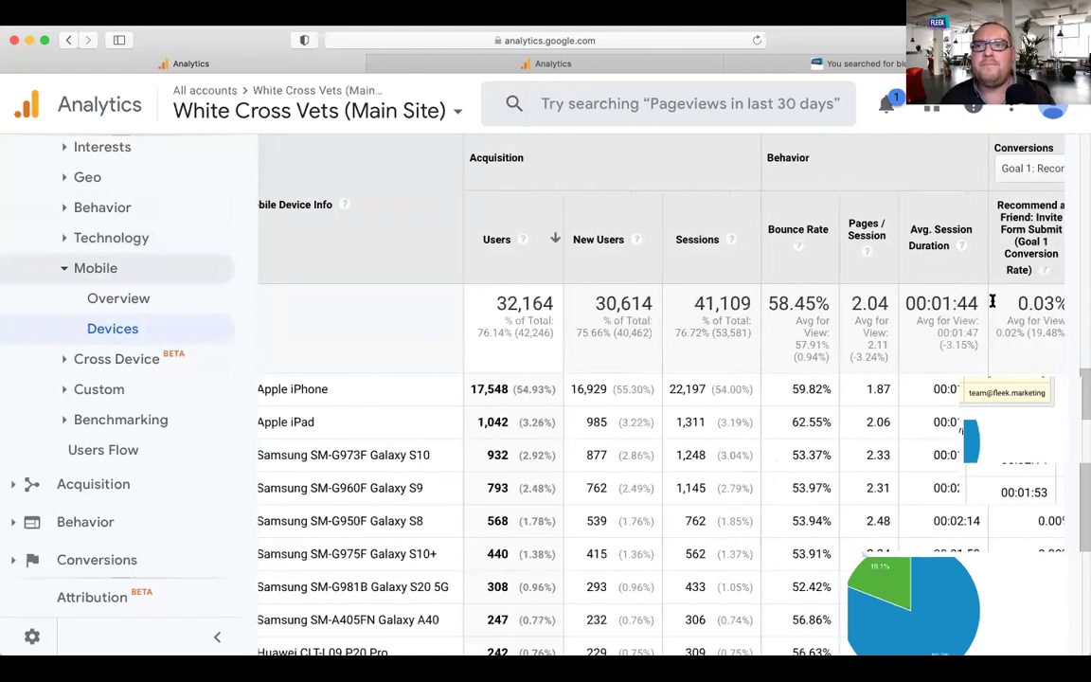
left_click(974, 176)
left_click(786, 195)
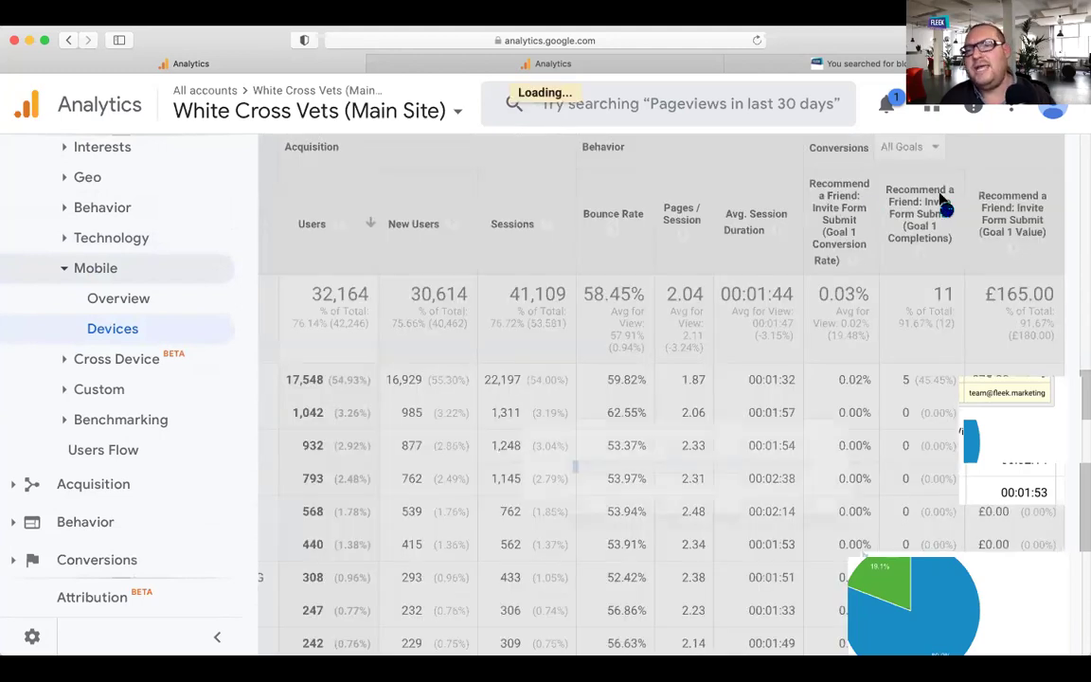
scroll(941, 199, "down", 10)
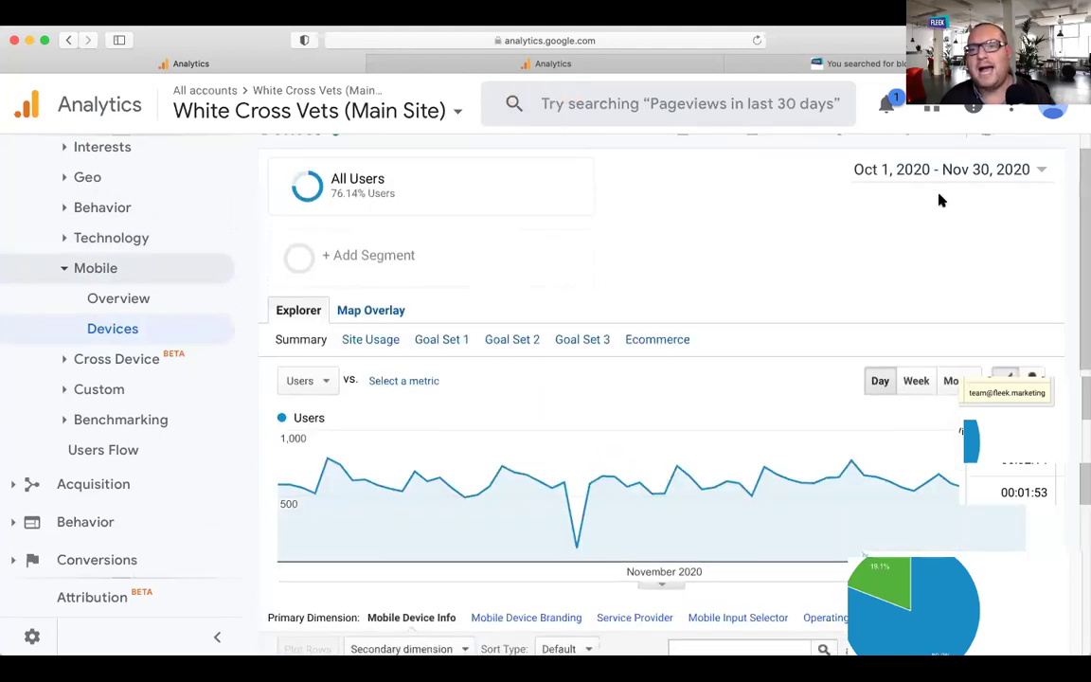
scroll(939, 196, "right", 5)
scroll(939, 195, "right", 2)
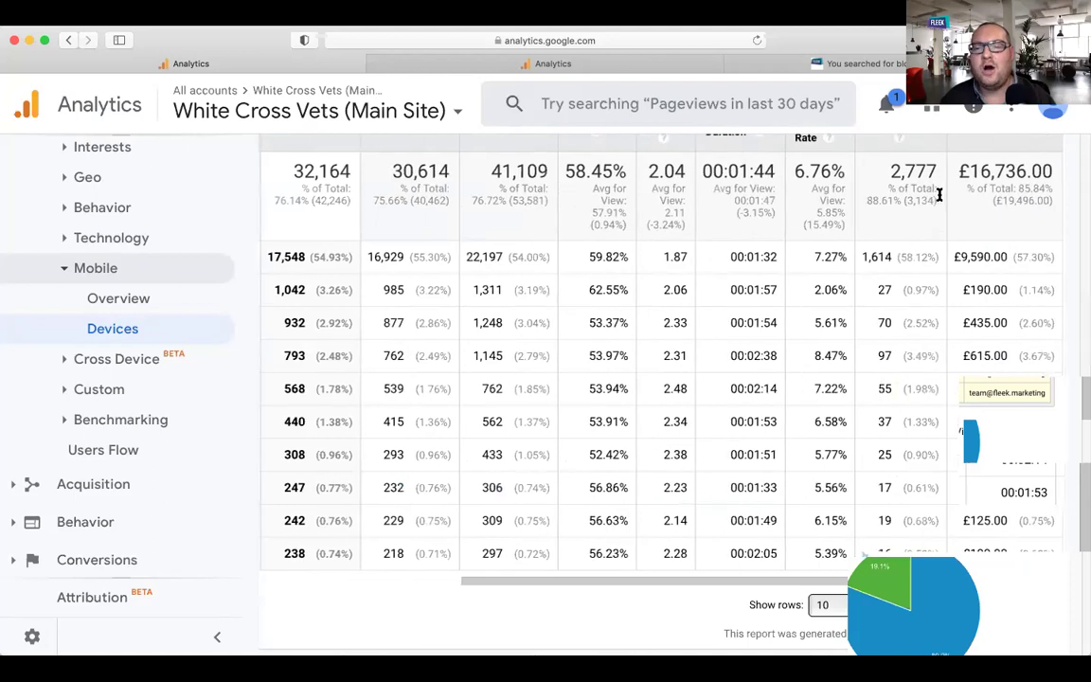
scroll(941, 199, "up", 2)
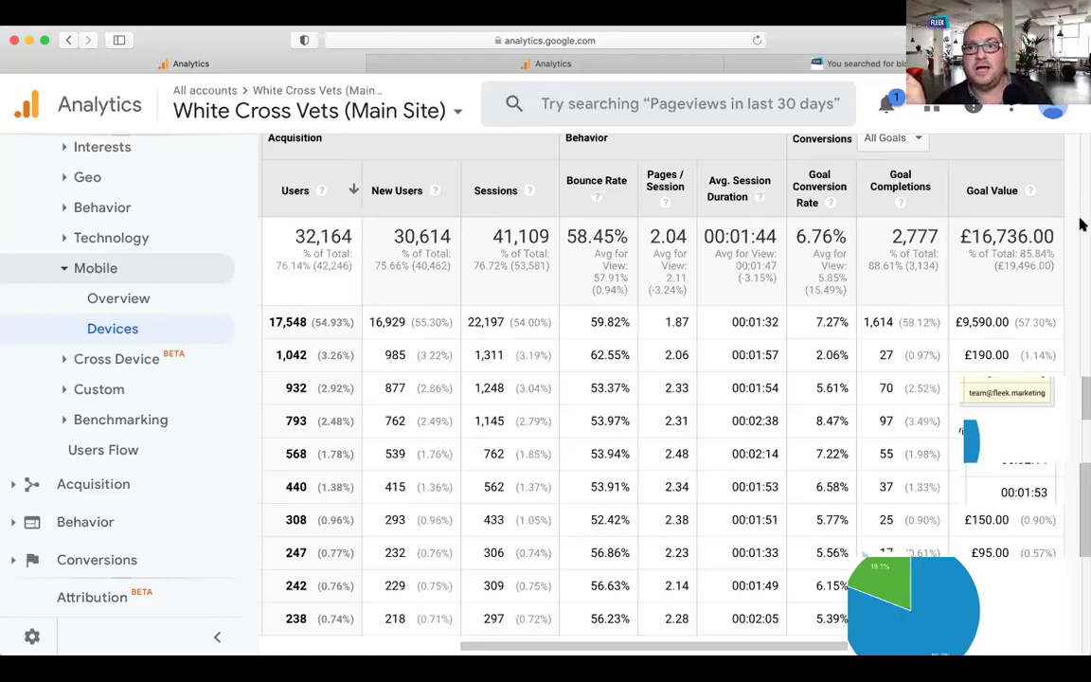
Open the view's Ecommerce Settings, turn on Enable Ecommerce and highlight the Enhanced Ecommerce Reporting option.
scroll(865, 244, "up", 2)
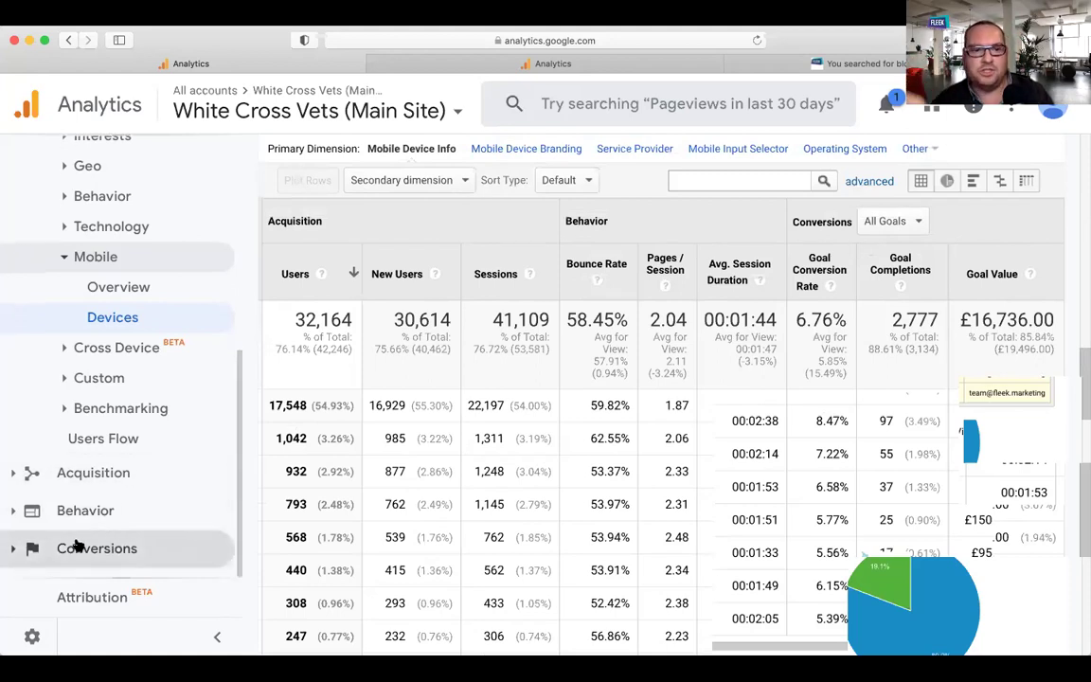
left_click(30, 639)
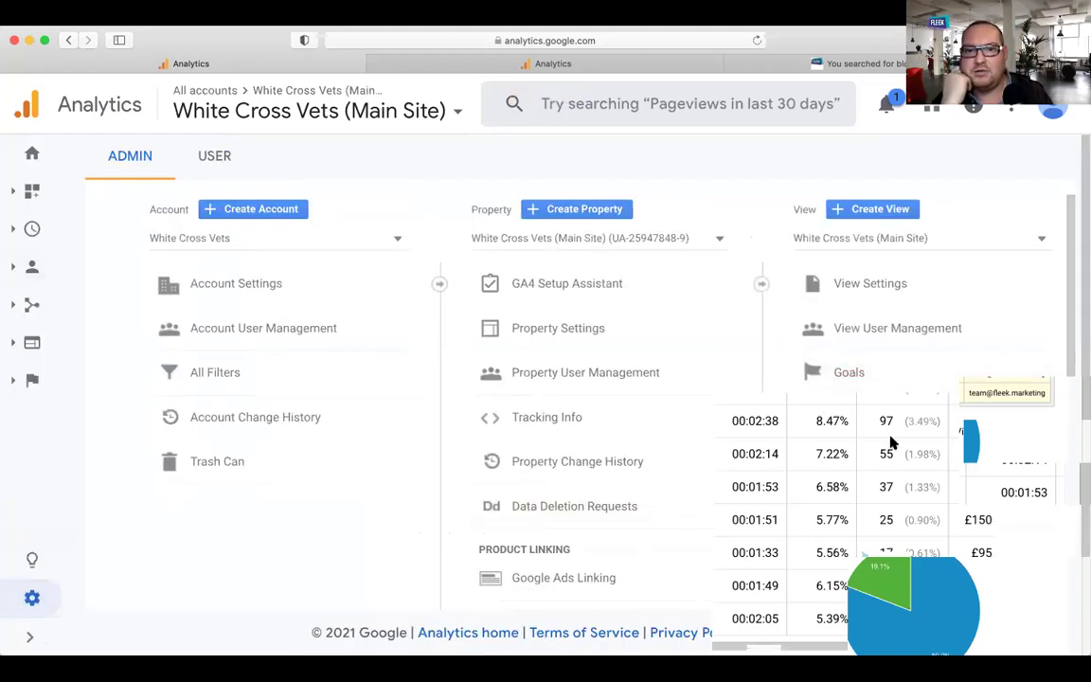
scroll(798, 414, "down", 4)
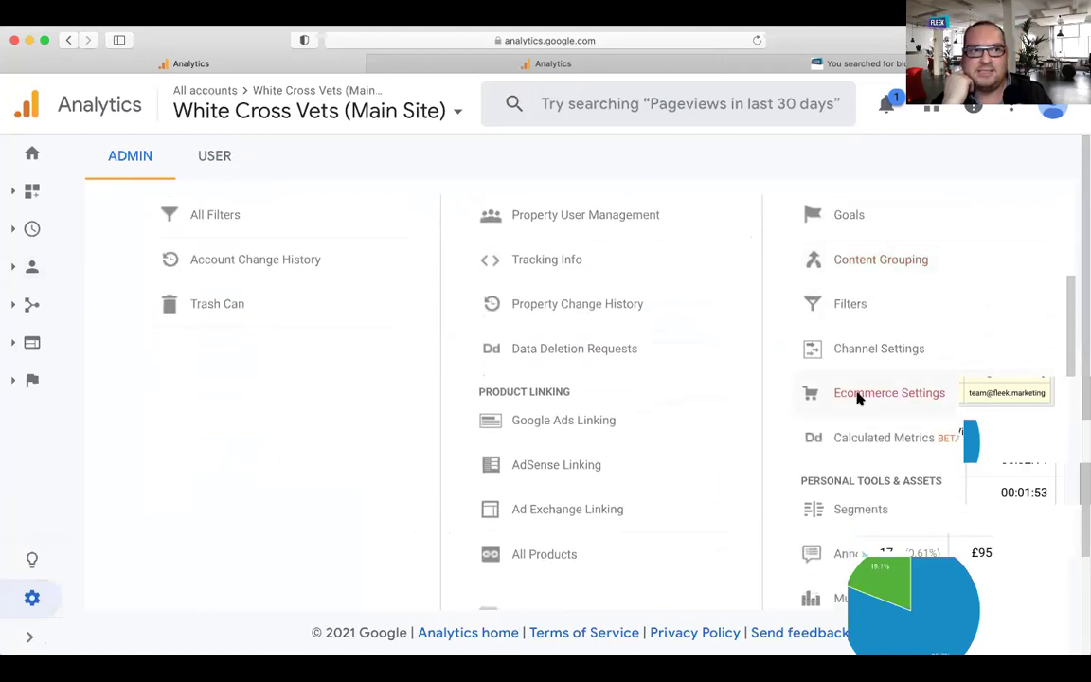
left_click(855, 396)
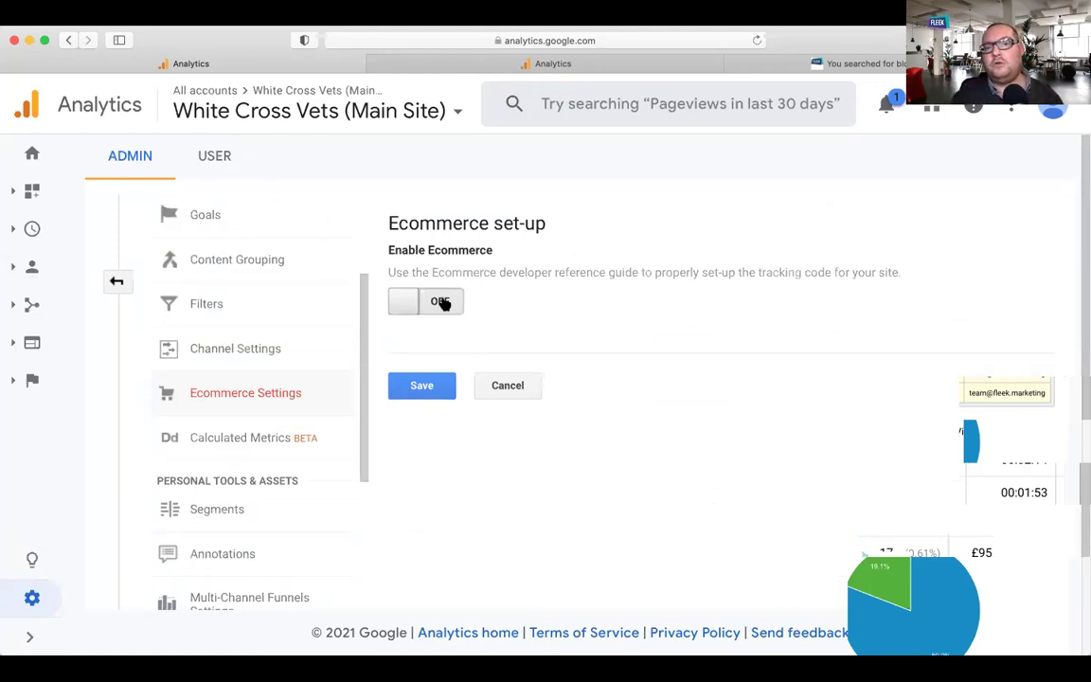
left_click(443, 302)
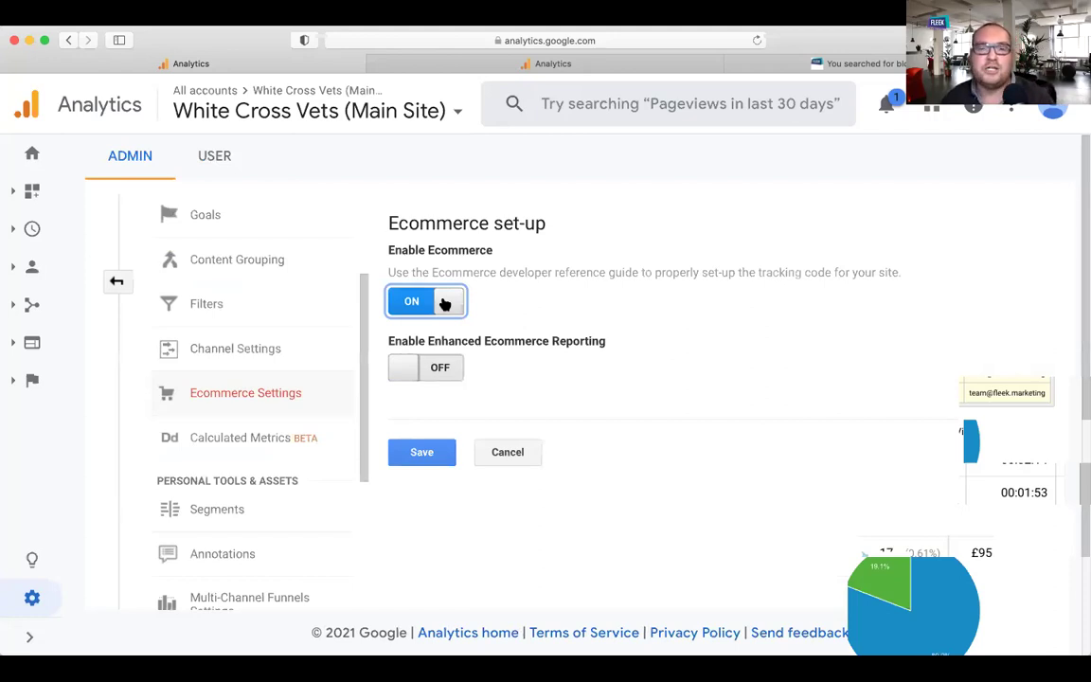
left_click_drag(449, 341, 561, 340)
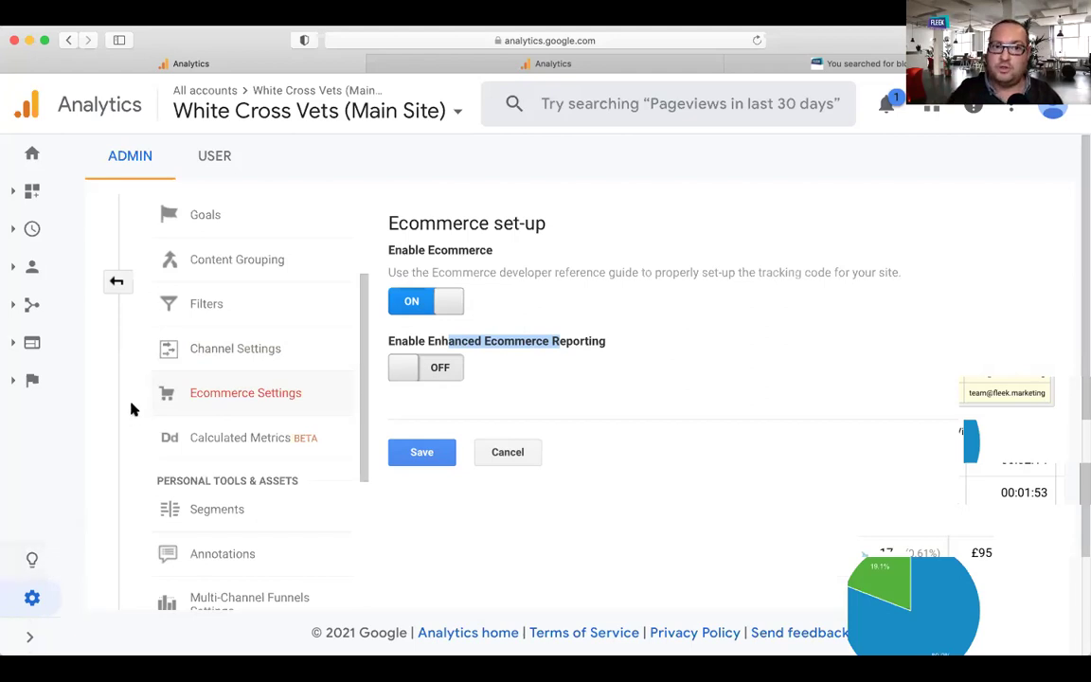
Open the view's Goals list and start a new goal.
left_click(198, 210)
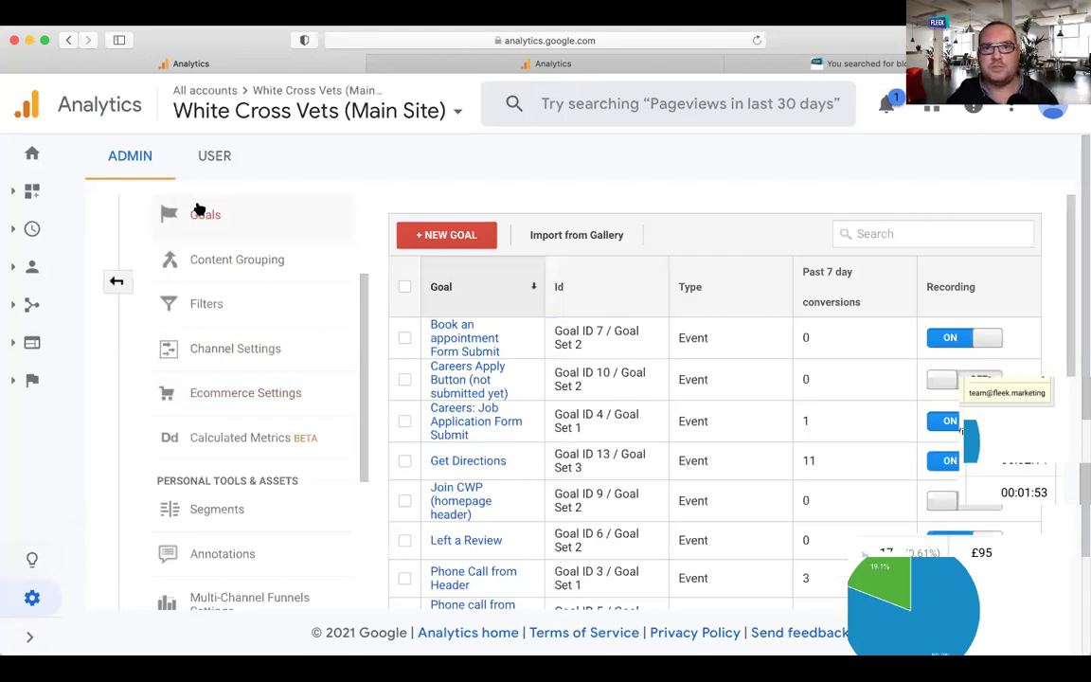
left_click(461, 243)
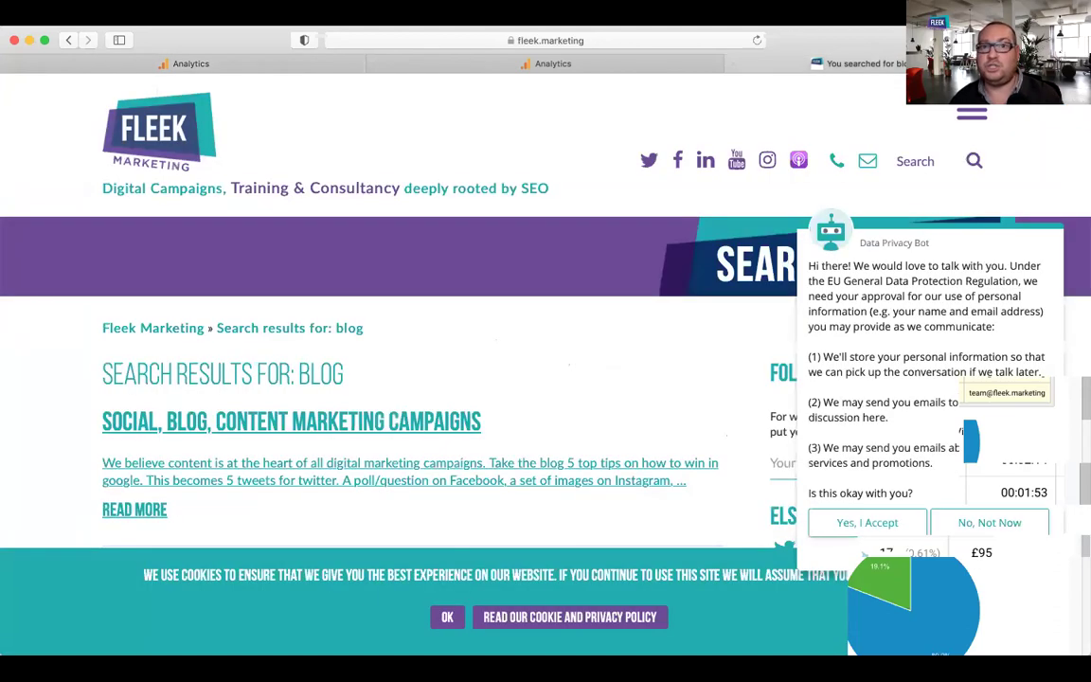
In the Fleek website's browser tab, search Google for "GOOGLE ANALYIC GOAL TRACKING" and open the About goals help article.
left_click(815, 63)
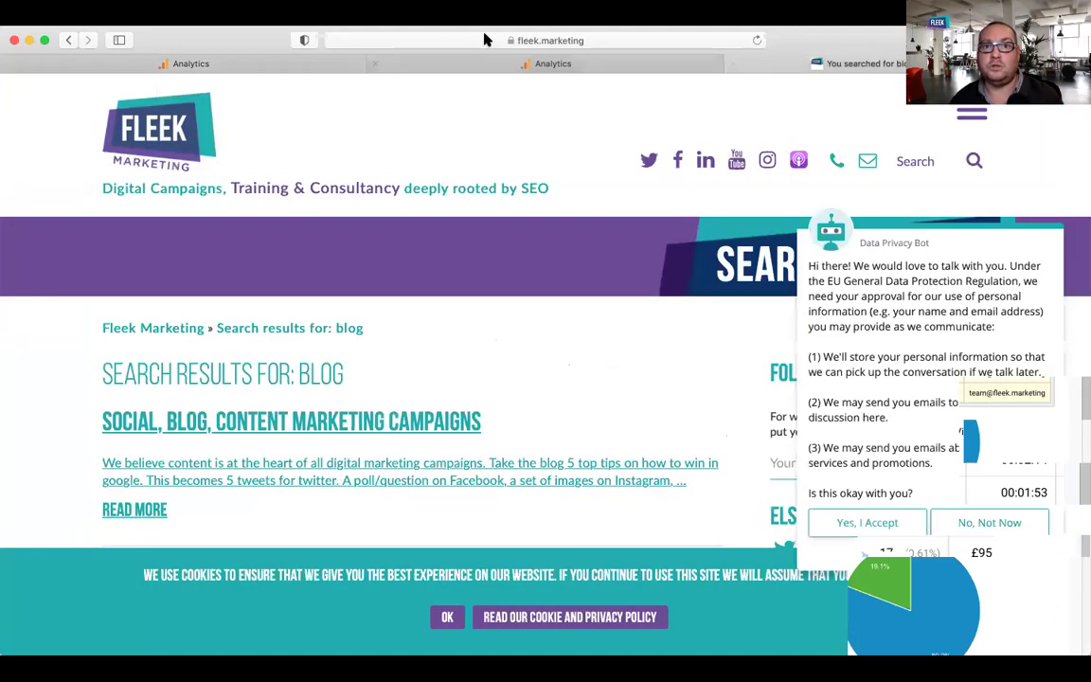
left_click(485, 40)
key("BackSpace")
type("GOOGLE ANALYIC")
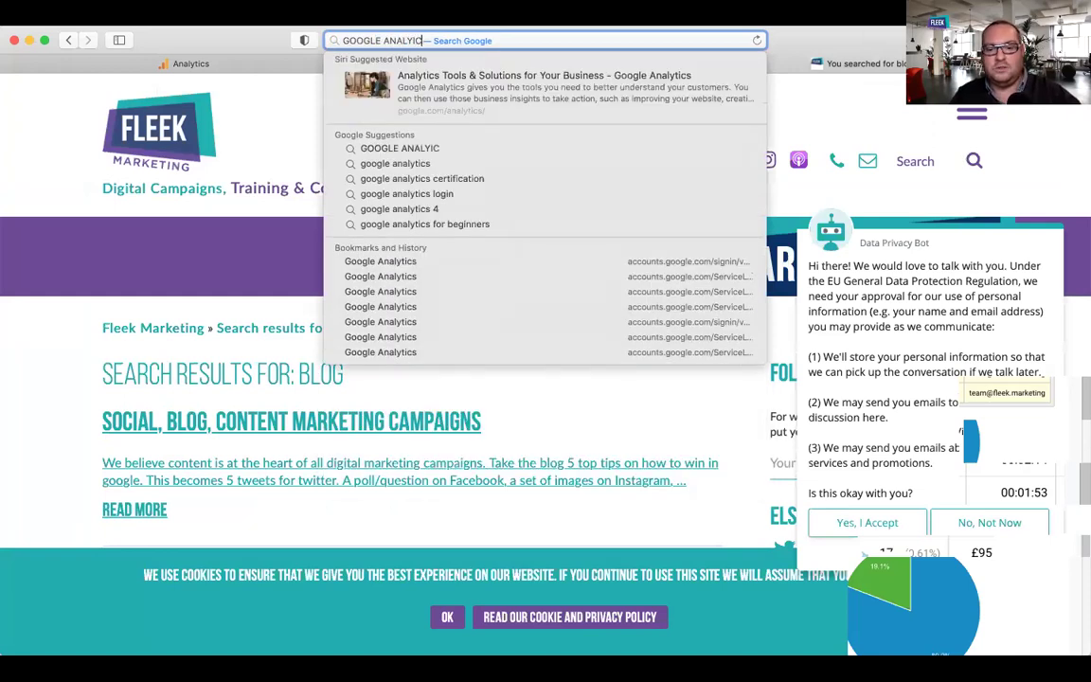
type(" GOAL TRACKING")
key("Return")
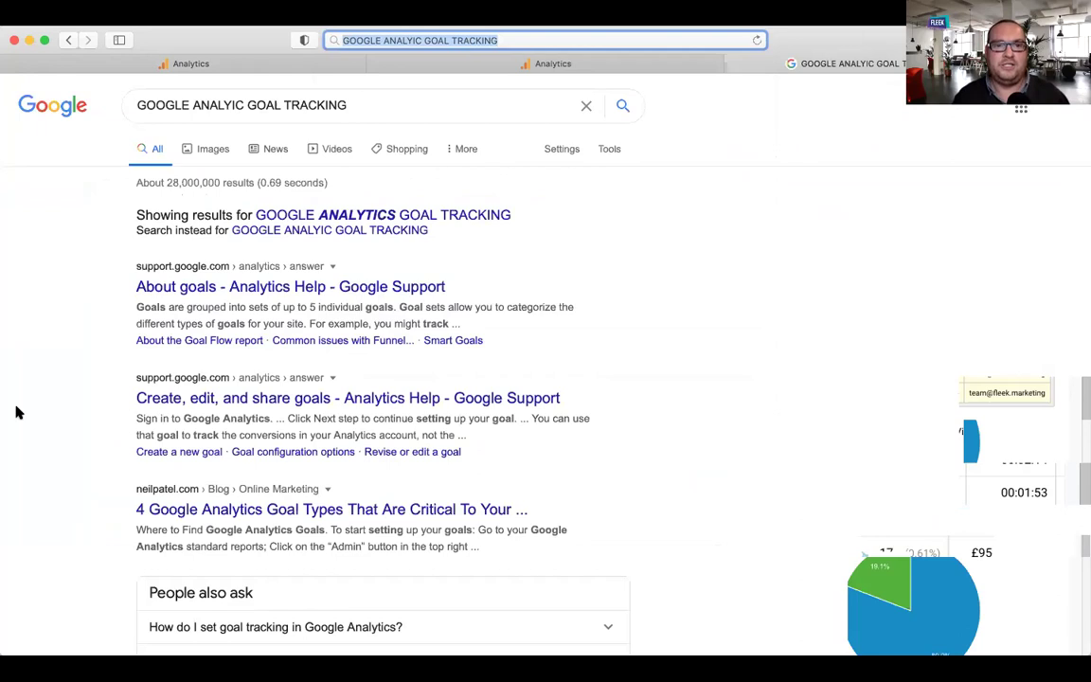
left_click(223, 285)
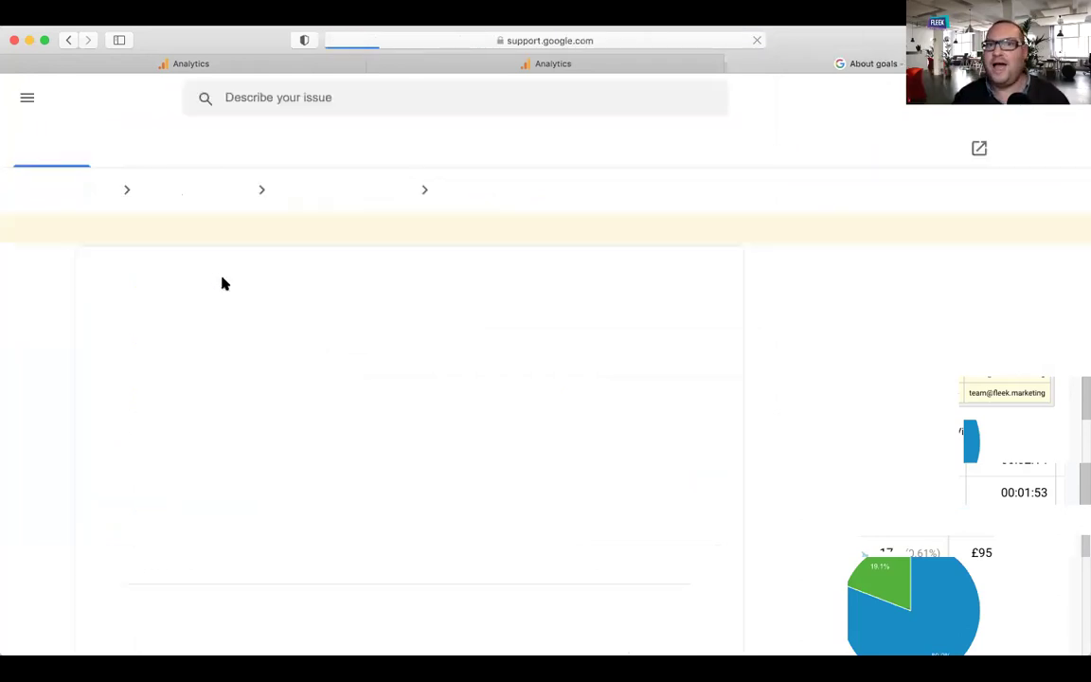
Return to the new goal's setup, review the goal templates and continue with the Custom option.
left_click(234, 65)
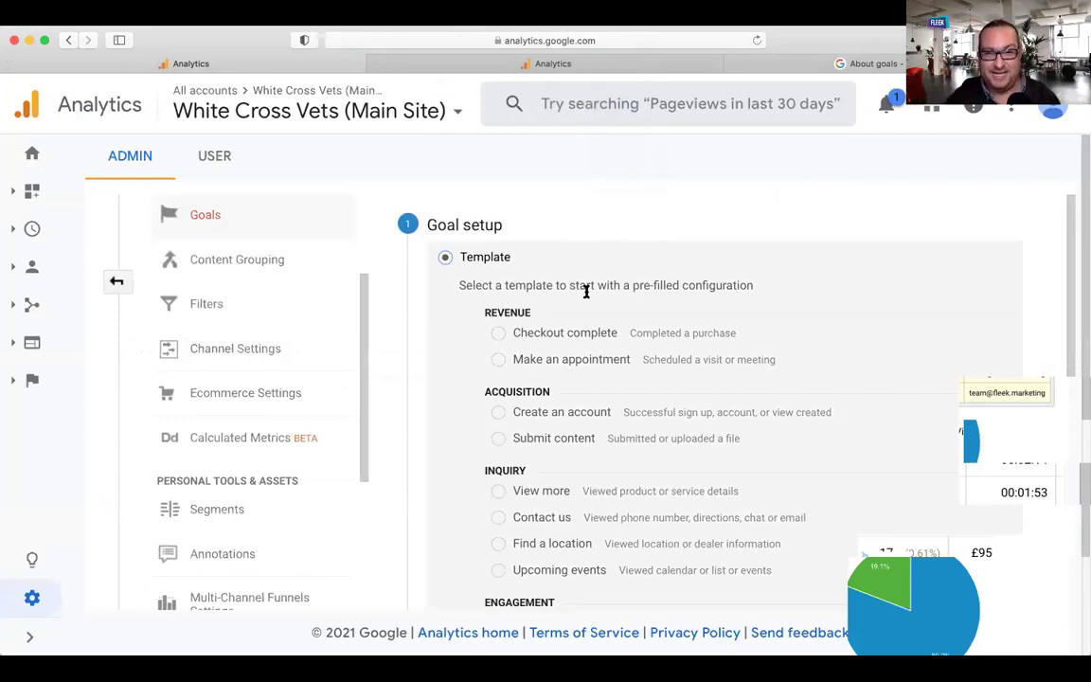
scroll(529, 375, "down", 1)
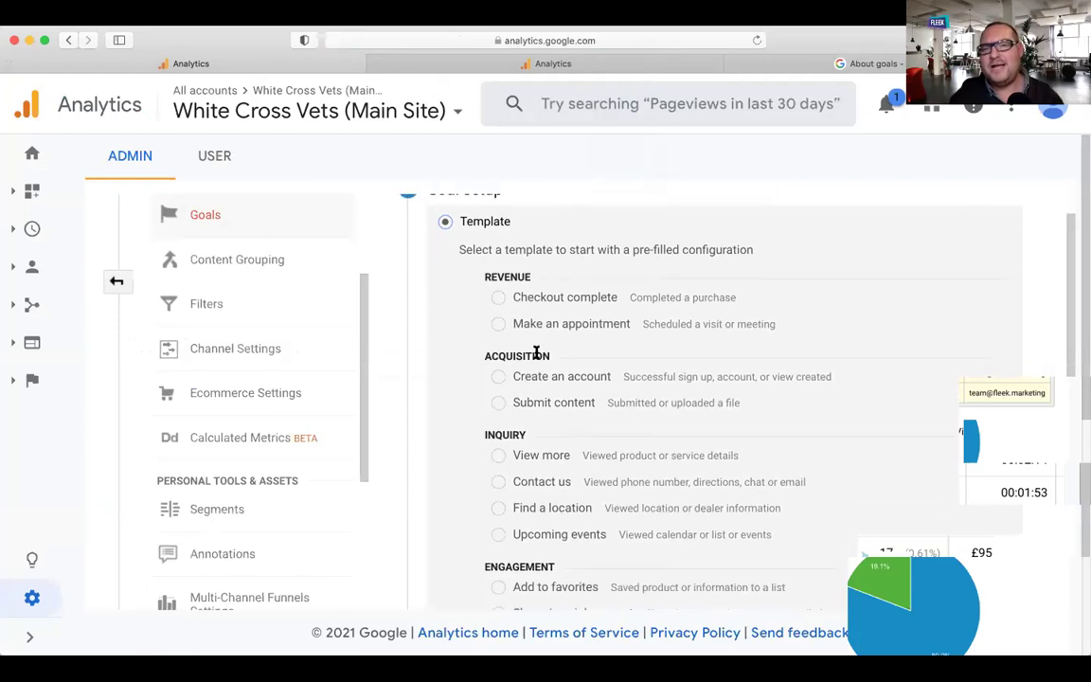
scroll(507, 374, "down", 8)
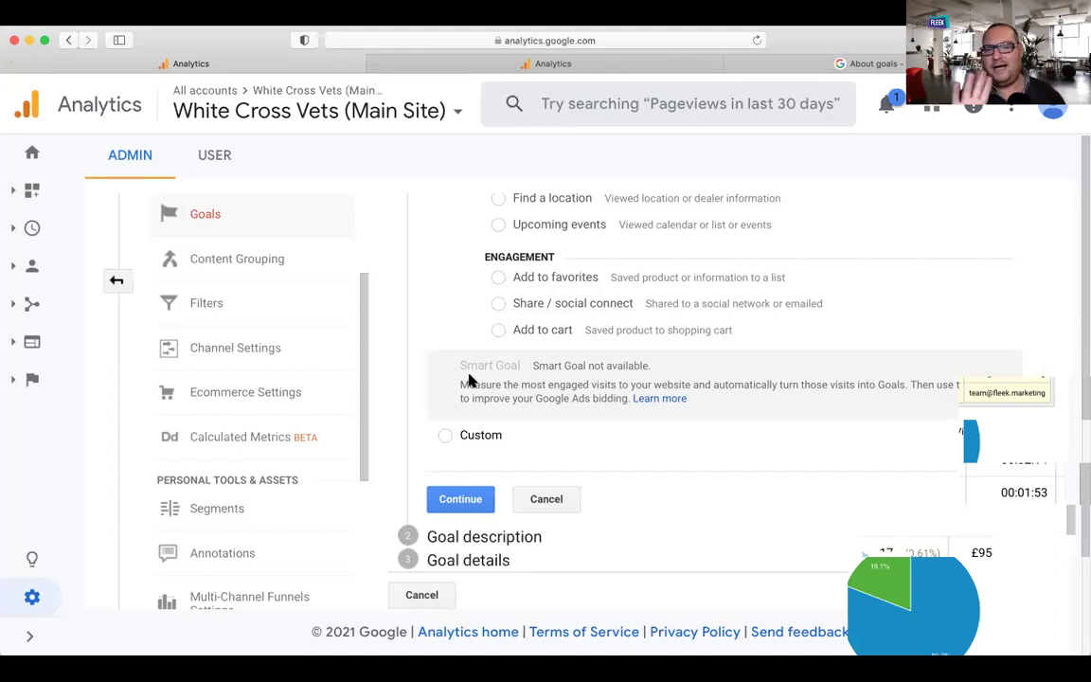
scroll(469, 379, "up", 8)
scroll(469, 379, "down", 8)
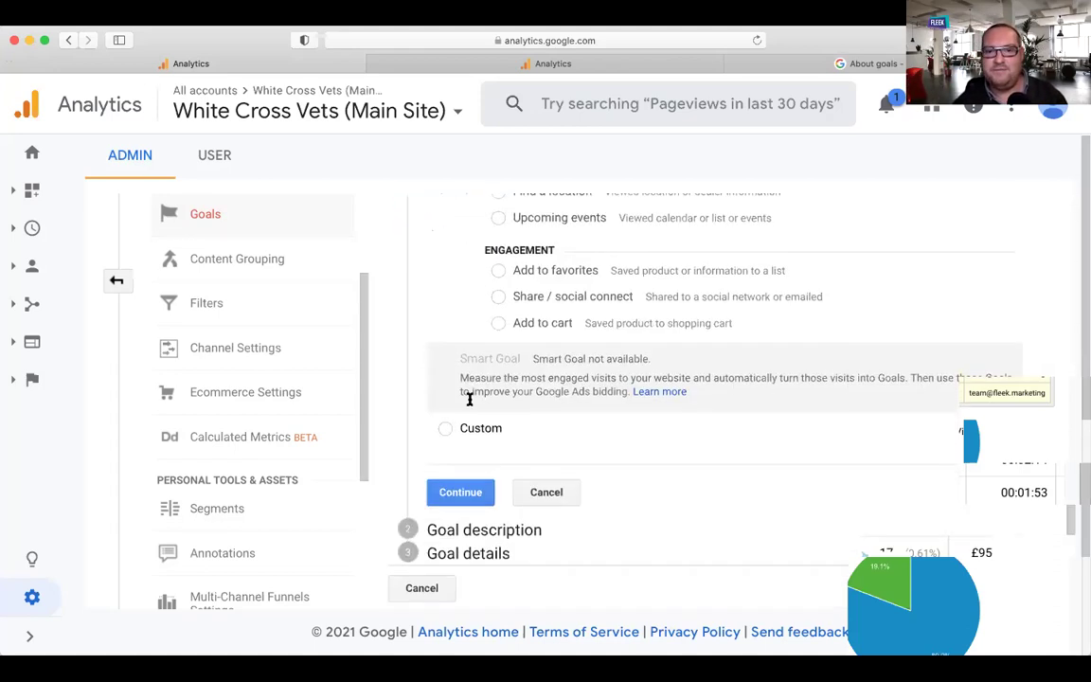
left_click(445, 438)
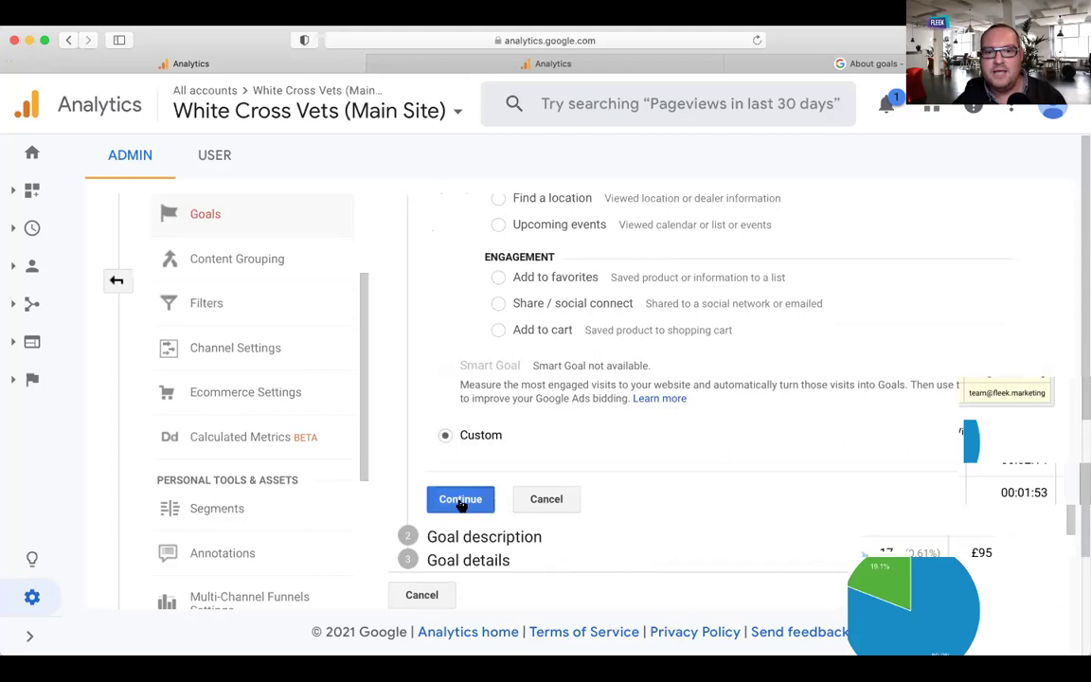
left_click(460, 498)
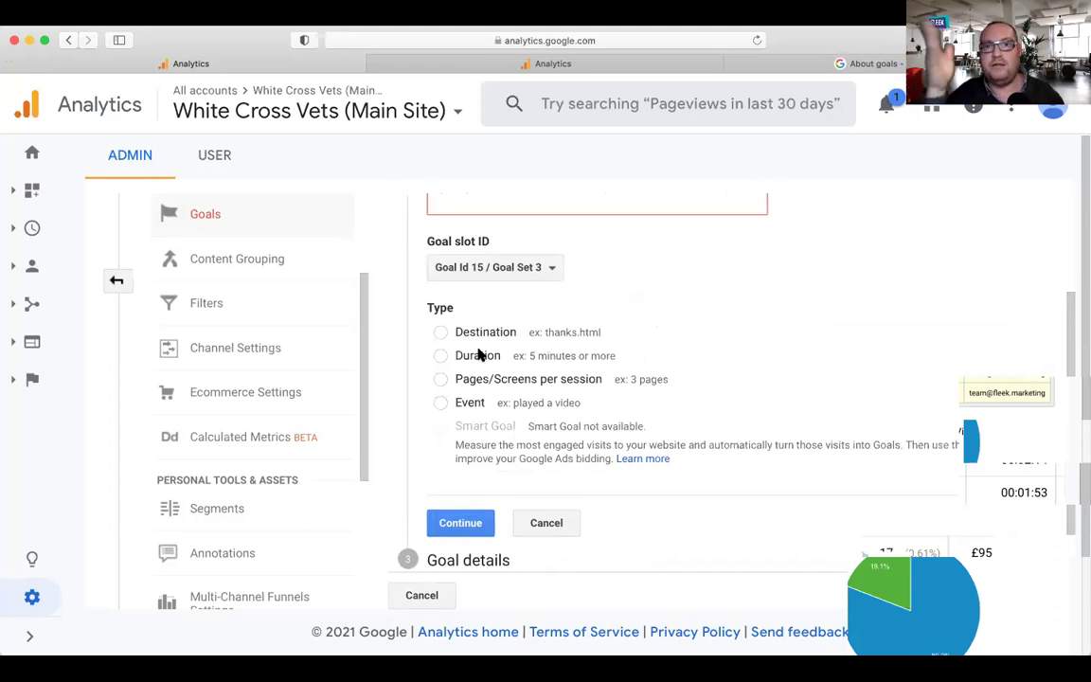
Name the goal "FILLED OUT THE FORM", set its type to Destination and continue to the goal details.
scroll(470, 347, "up", 2)
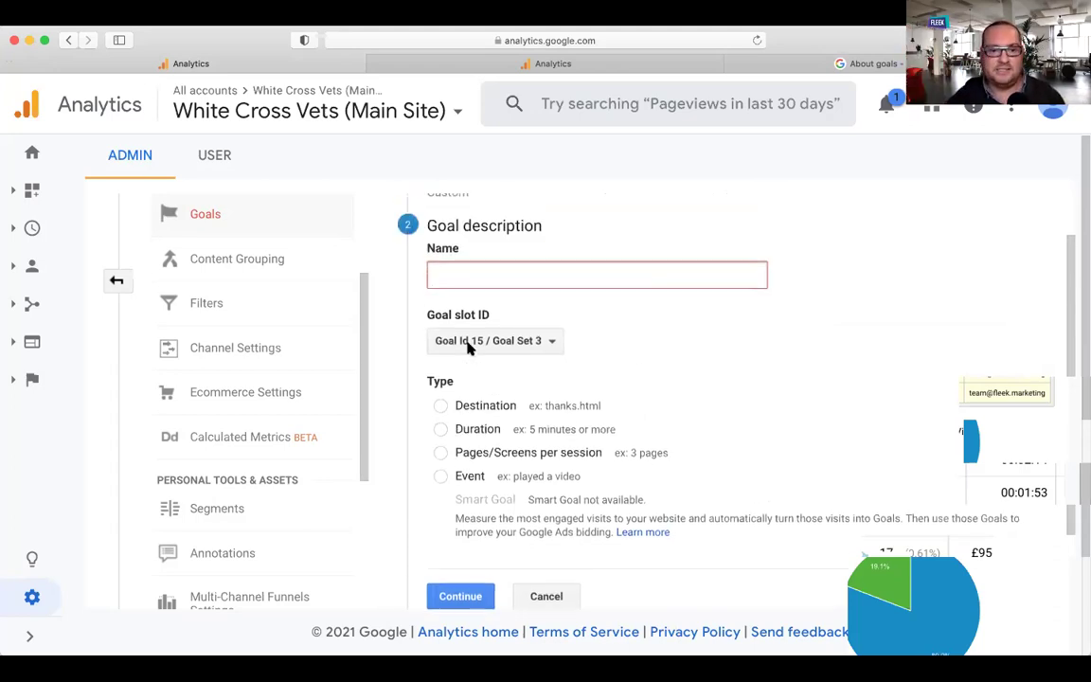
type("FILLED OUT")
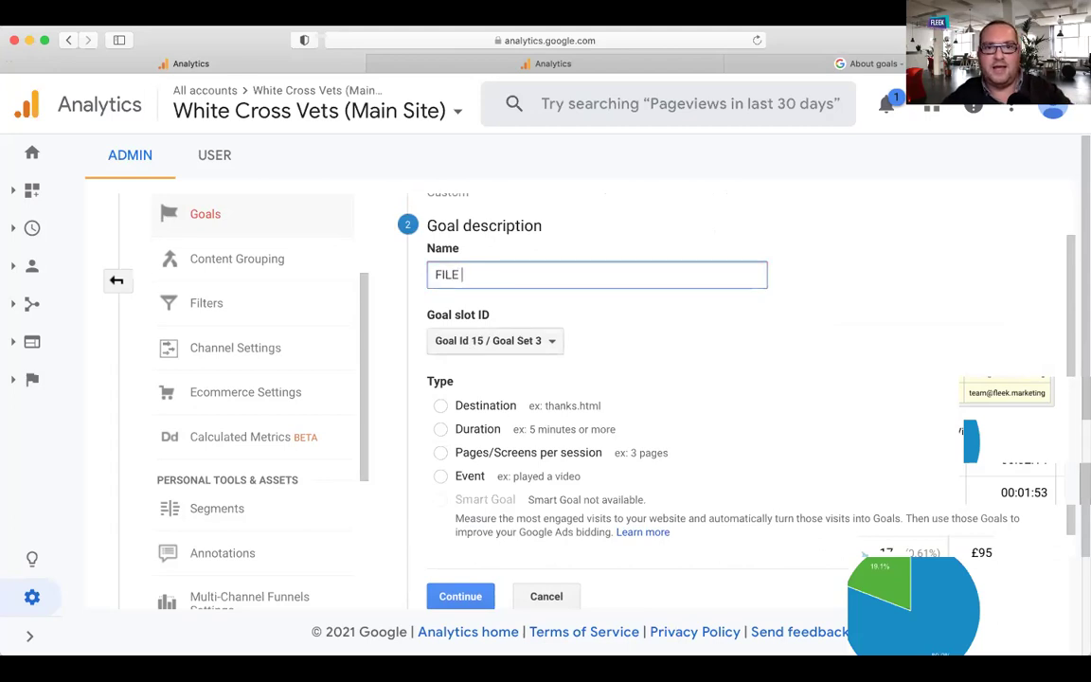
type(" THE FORM")
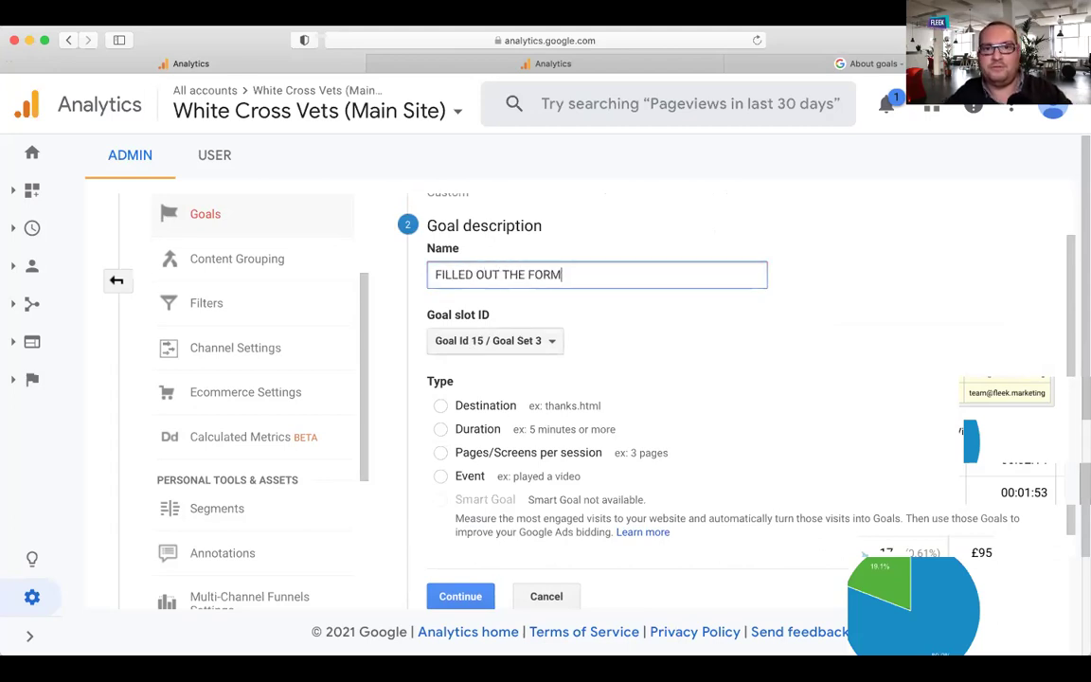
left_click(441, 406)
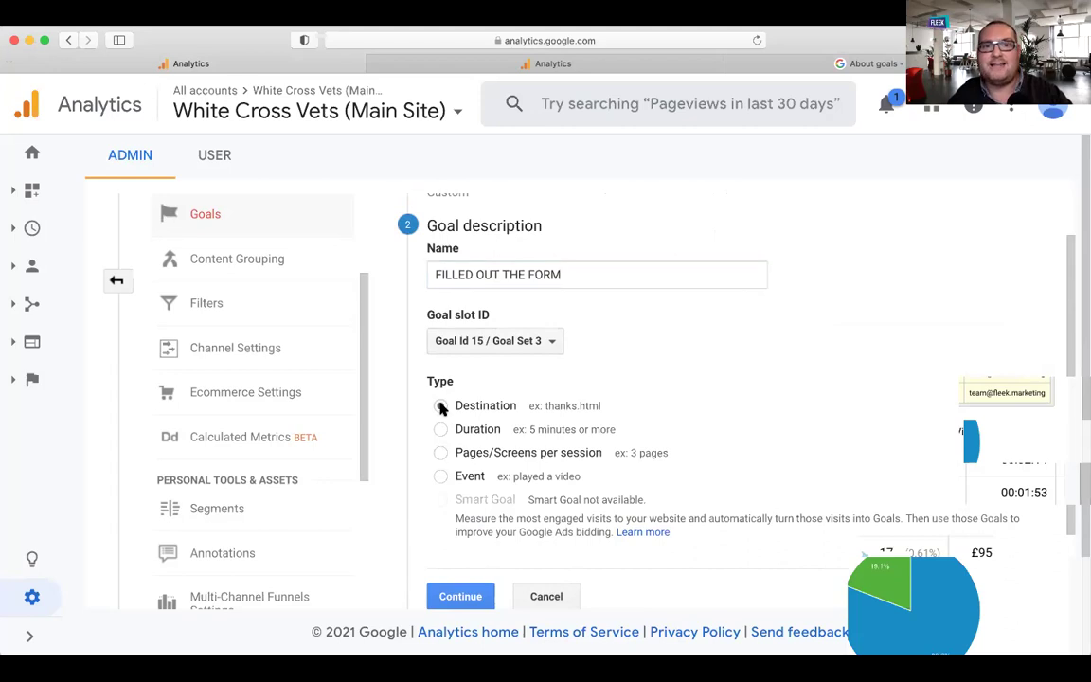
scroll(441, 408, "down", 2)
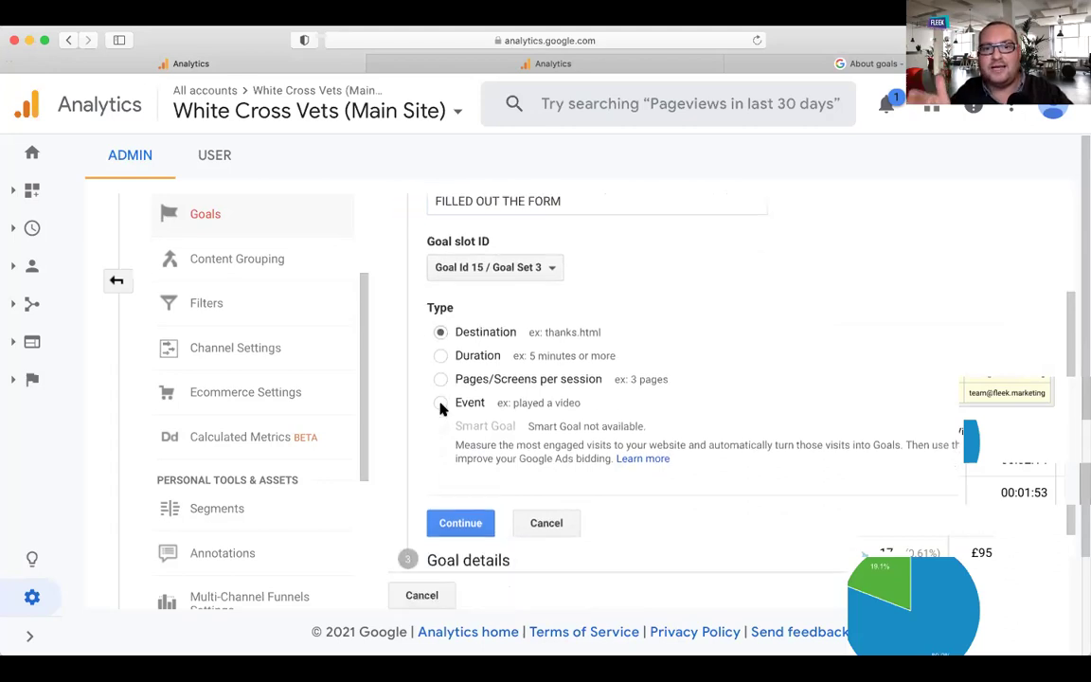
left_click(448, 526)
Set the goal's destination to equal /thnak-you.html.
left_click(552, 275)
type("/THNAK")
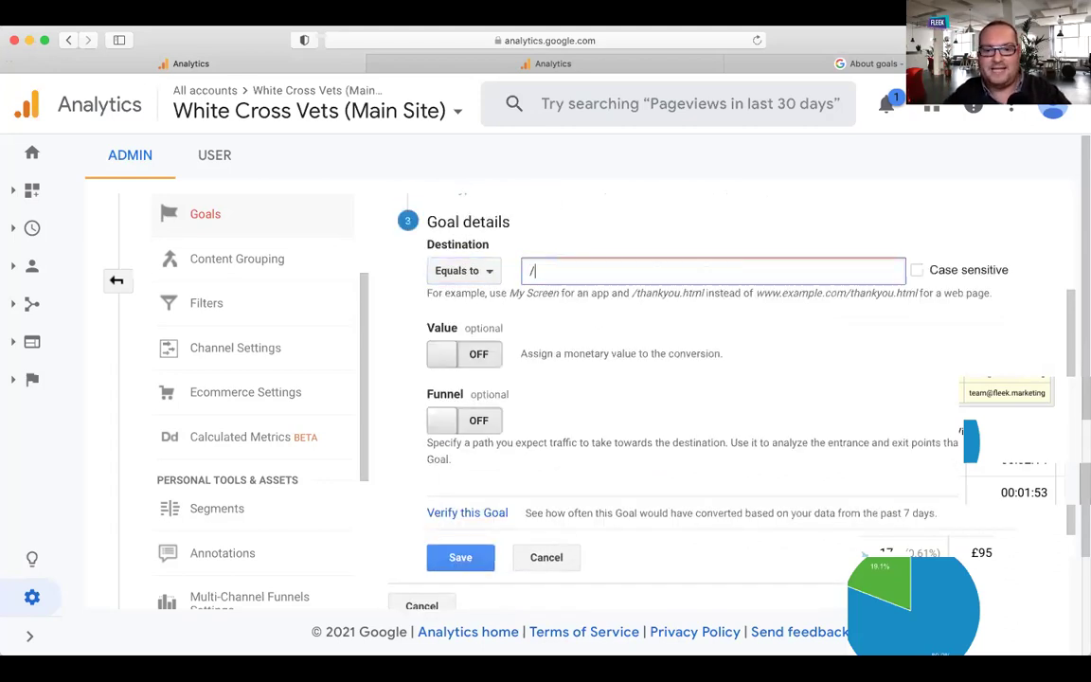
key("BackSpace")
key("BackSpace")
key("BackSpace")
key("BackSpace")
key("BackSpace")
type("thnak-you")
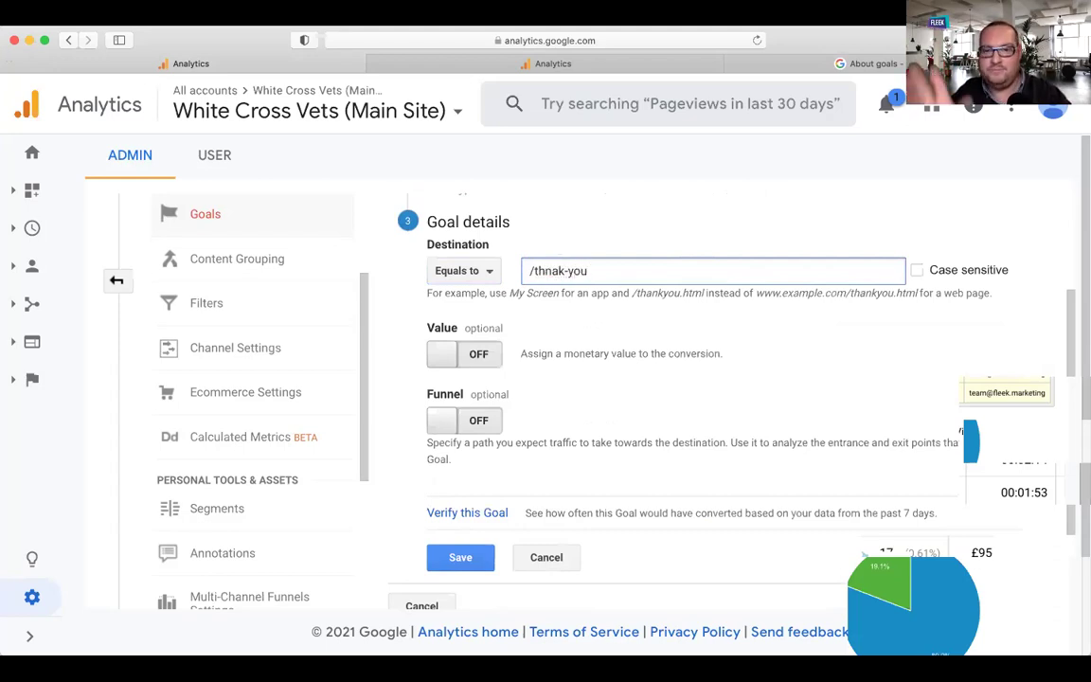
type(".html")
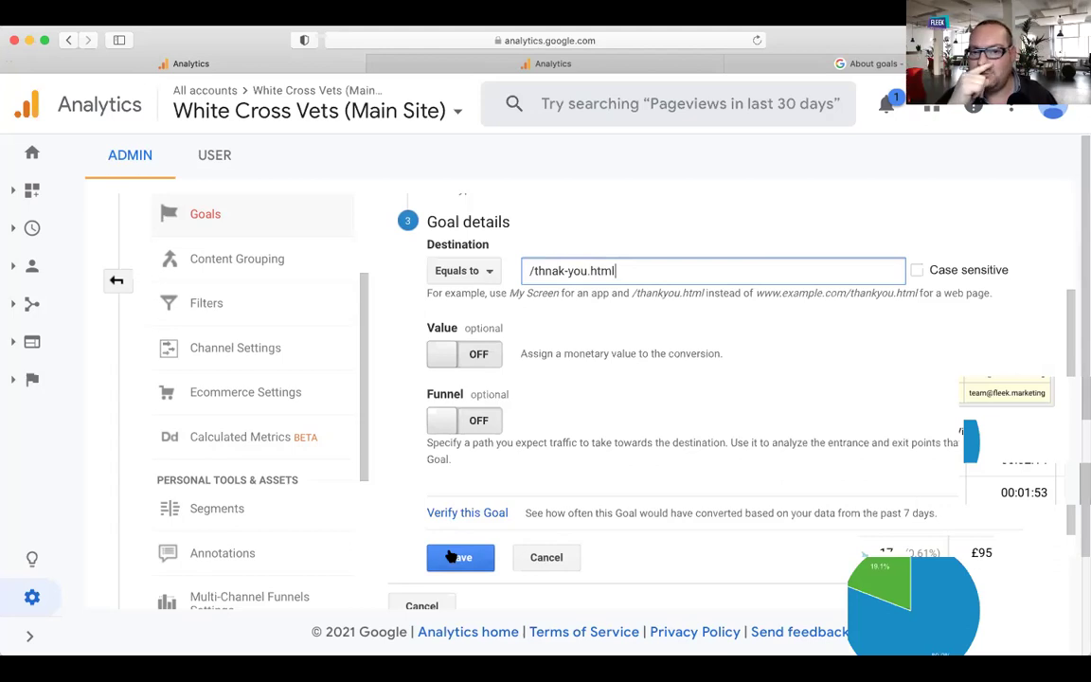
Give the goal a monetary value of 50 GBP, and cancel out of its details and description.
left_click(470, 355)
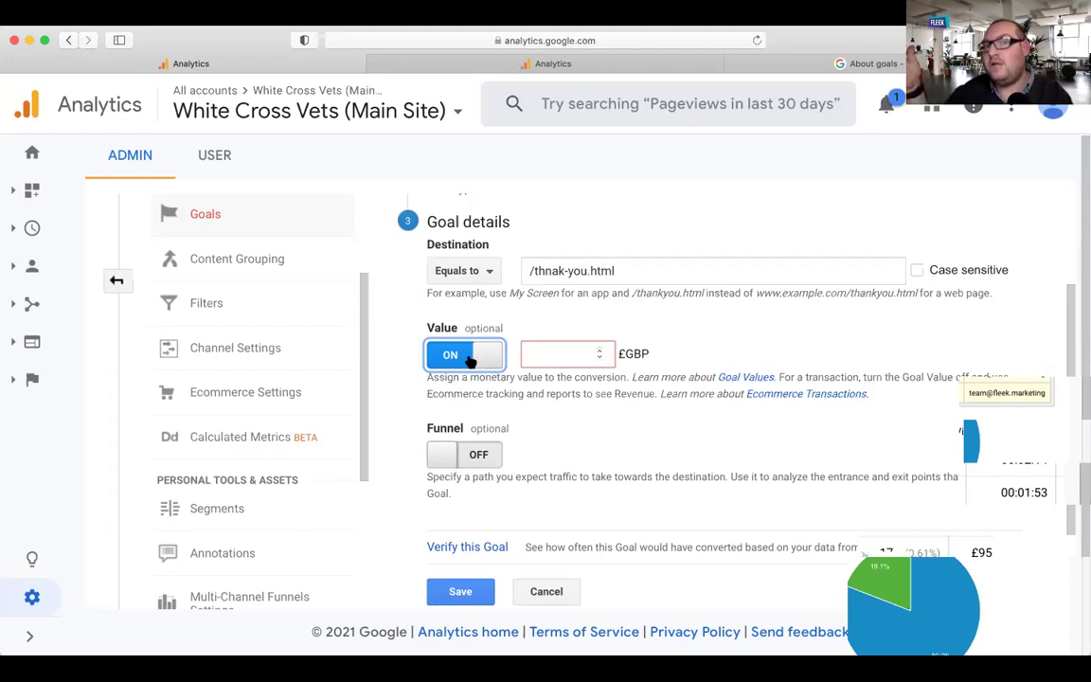
left_click(559, 356)
type("50")
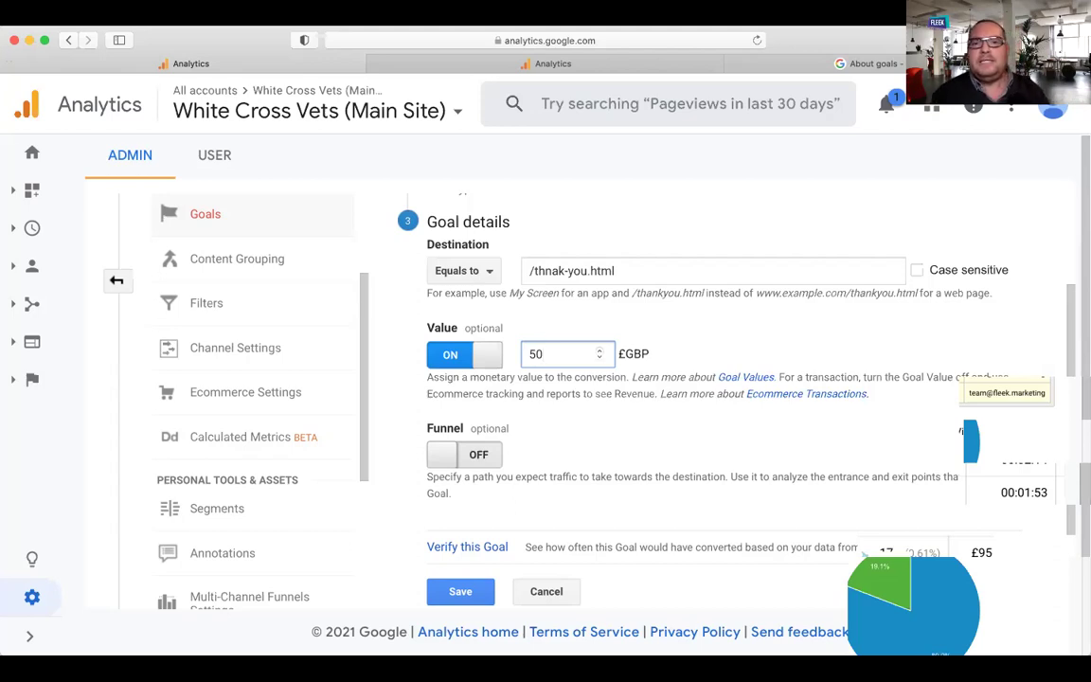
left_click(547, 591)
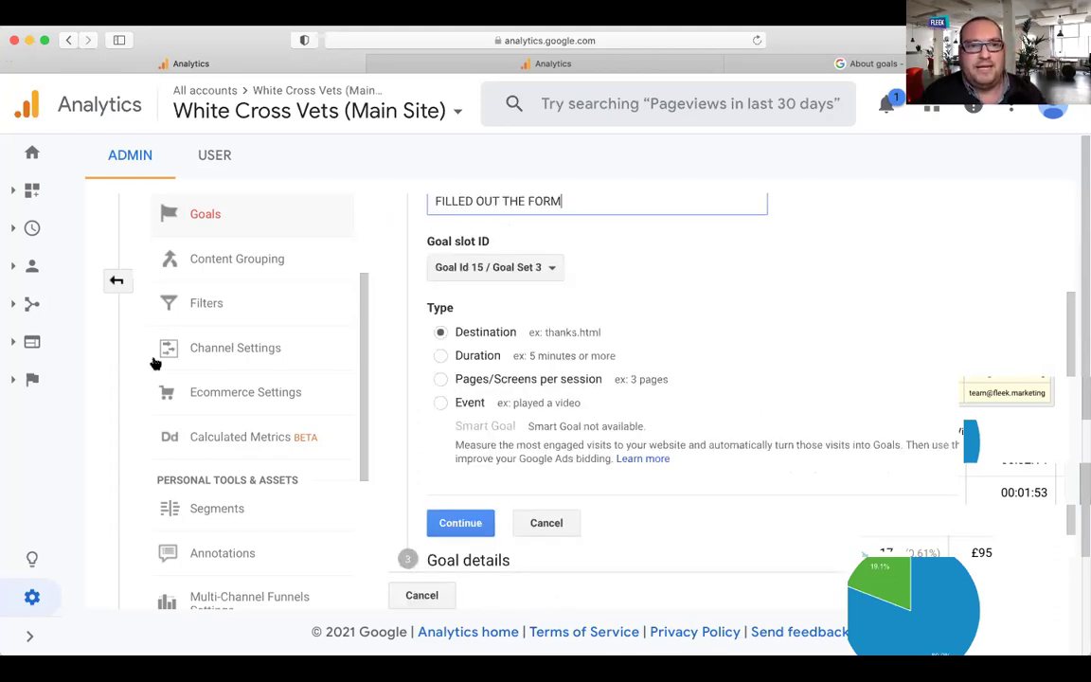
left_click(545, 522)
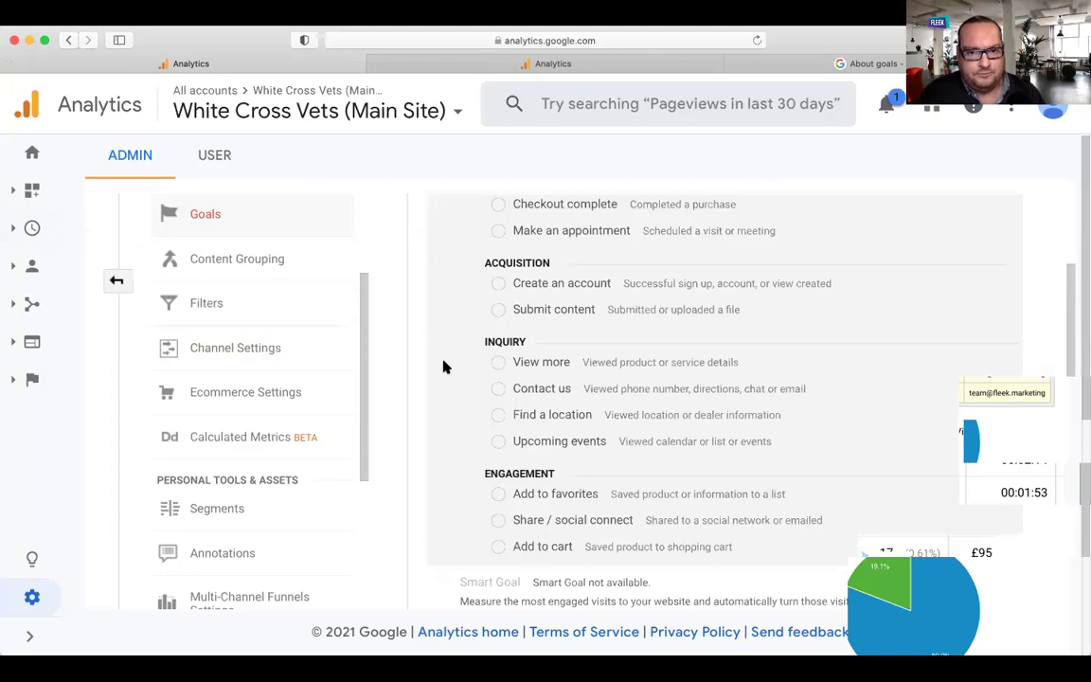
Open the Channels report under Acquisition's All Traffic and examine its table by default channel grouping.
left_click(28, 274)
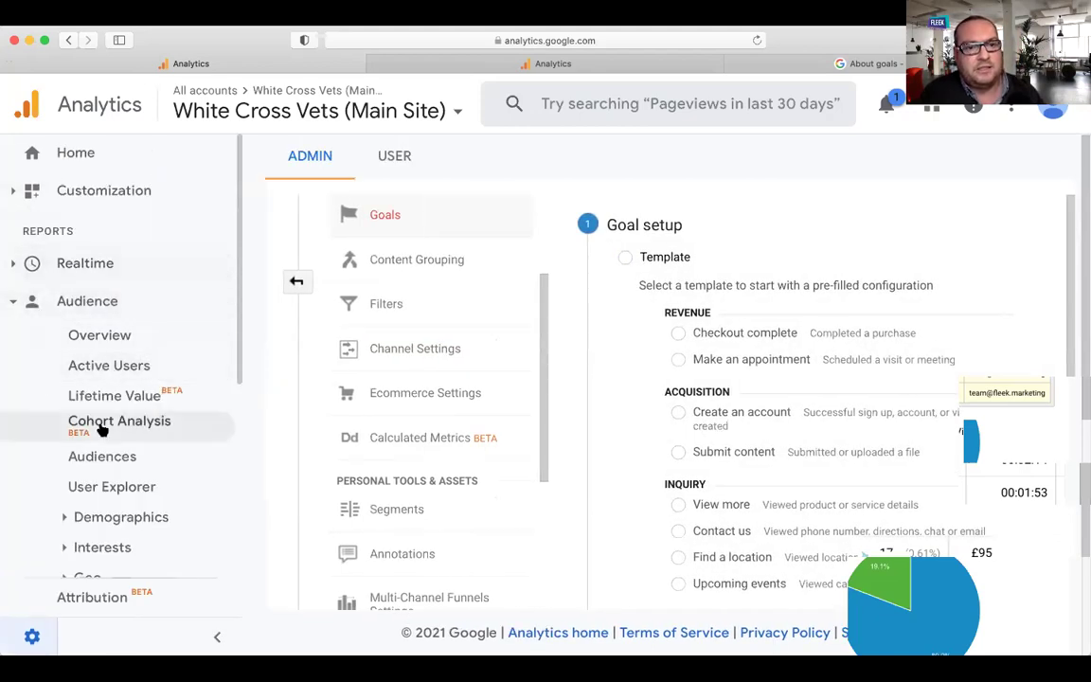
scroll(102, 430, "down", 5)
scroll(90, 460, "down", 1)
left_click(92, 422)
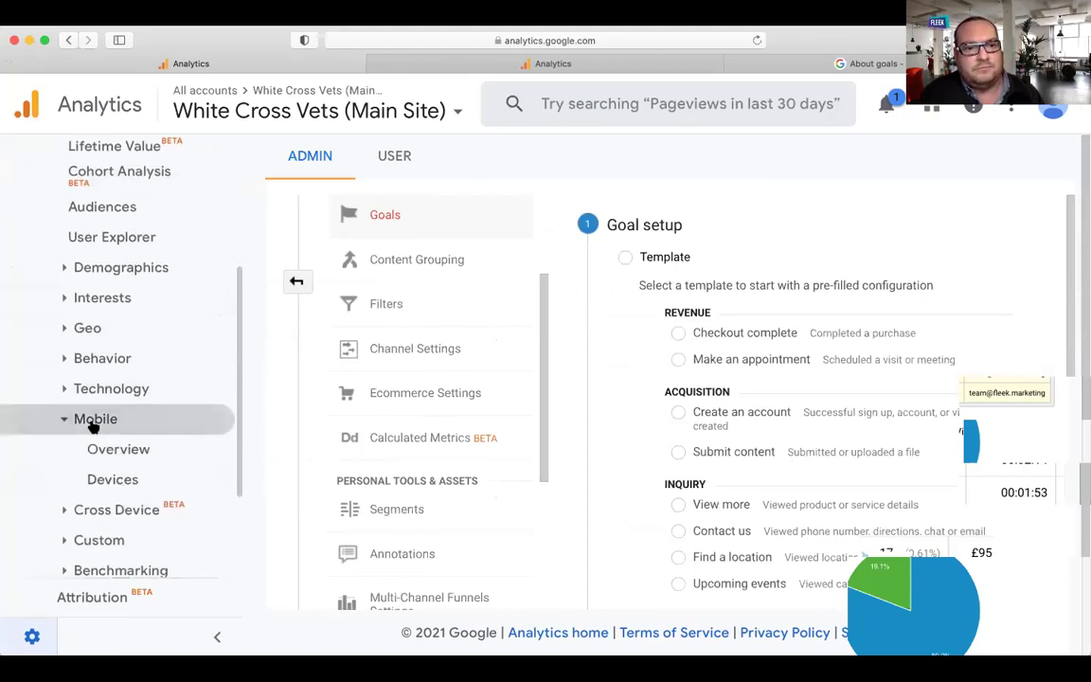
scroll(92, 428, "down", 3)
left_click(11, 484)
left_click(68, 365)
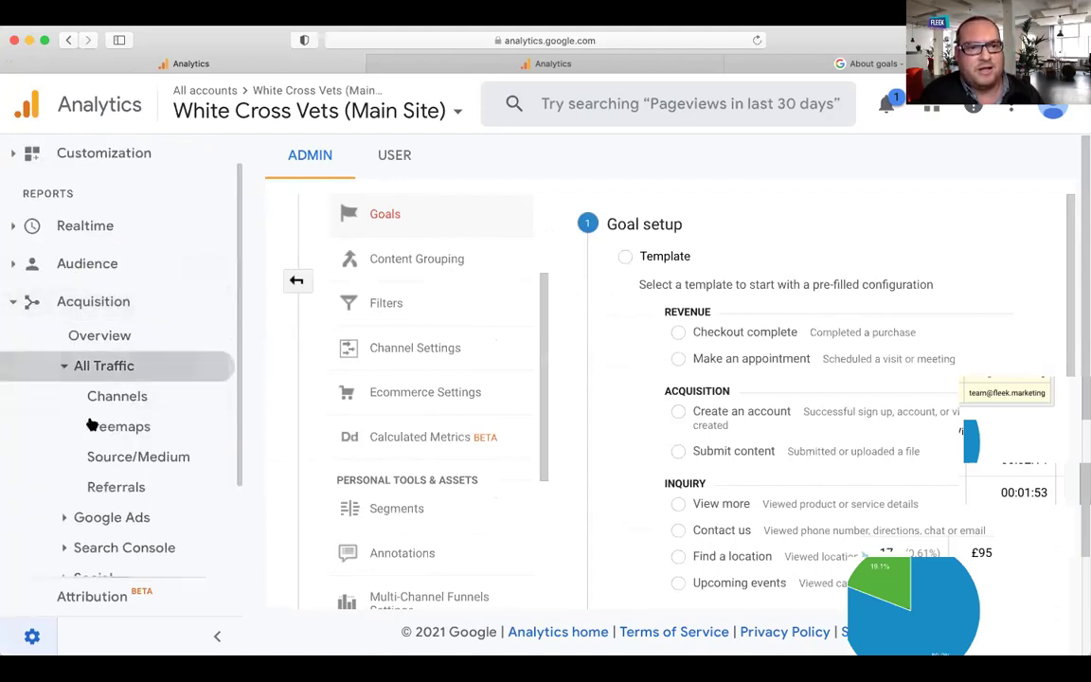
left_click(93, 404)
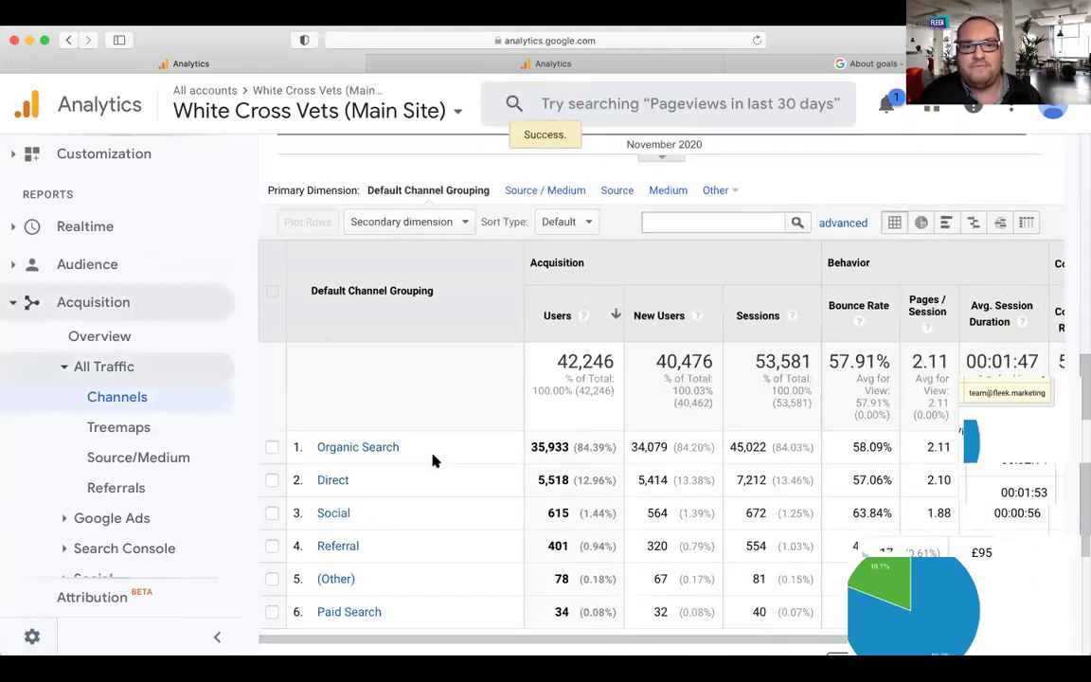
scroll(432, 461, "down", 2)
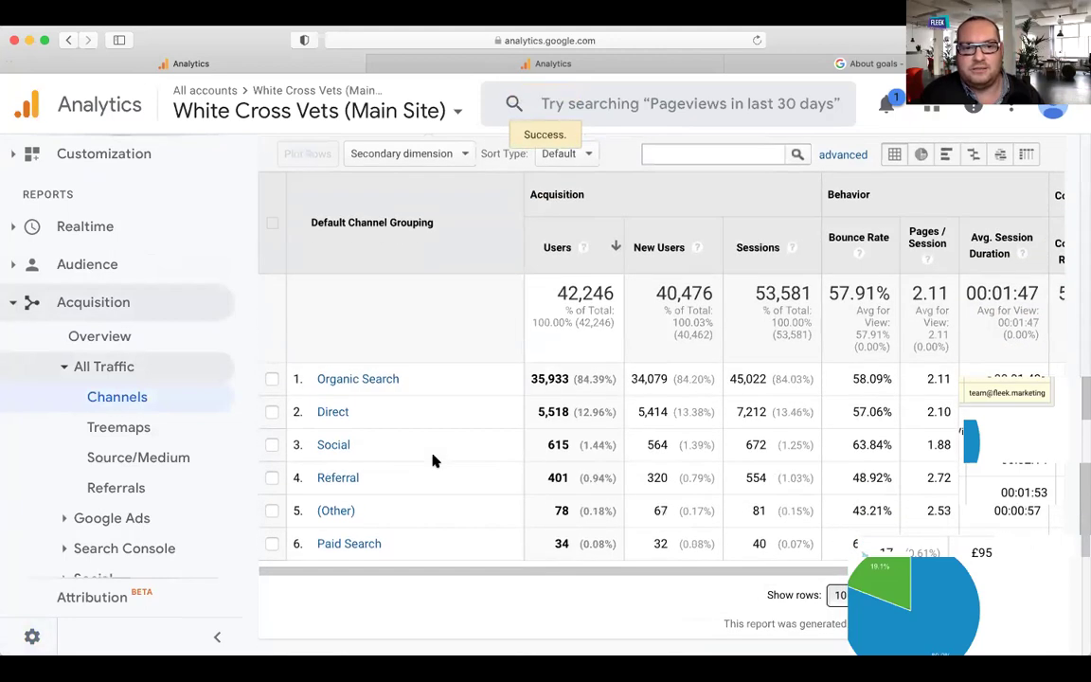
Open the Social channel's breakdown by social network and examine its acquisition, behavior and conversion columns.
left_click(332, 445)
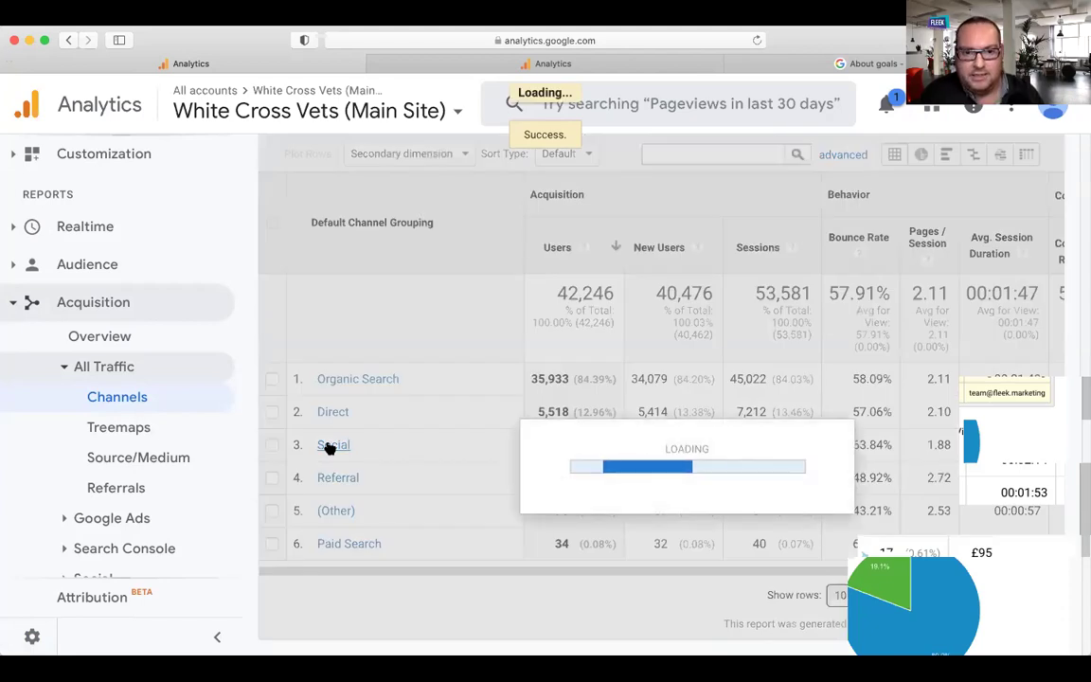
scroll(329, 448, "down", 8)
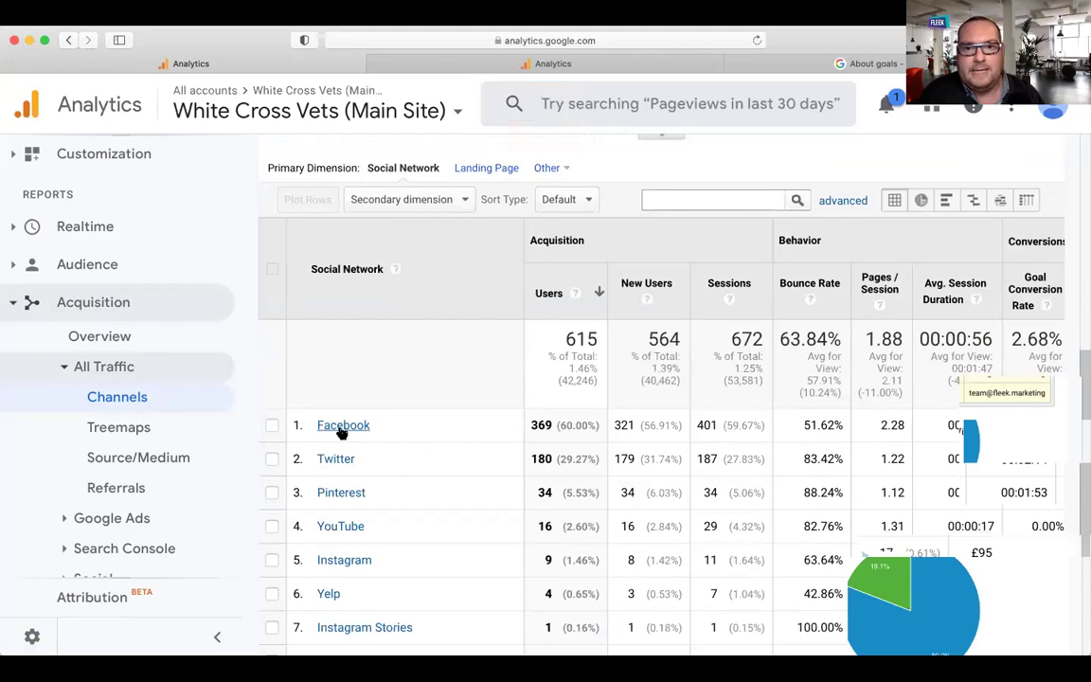
scroll(745, 426, "right", 5)
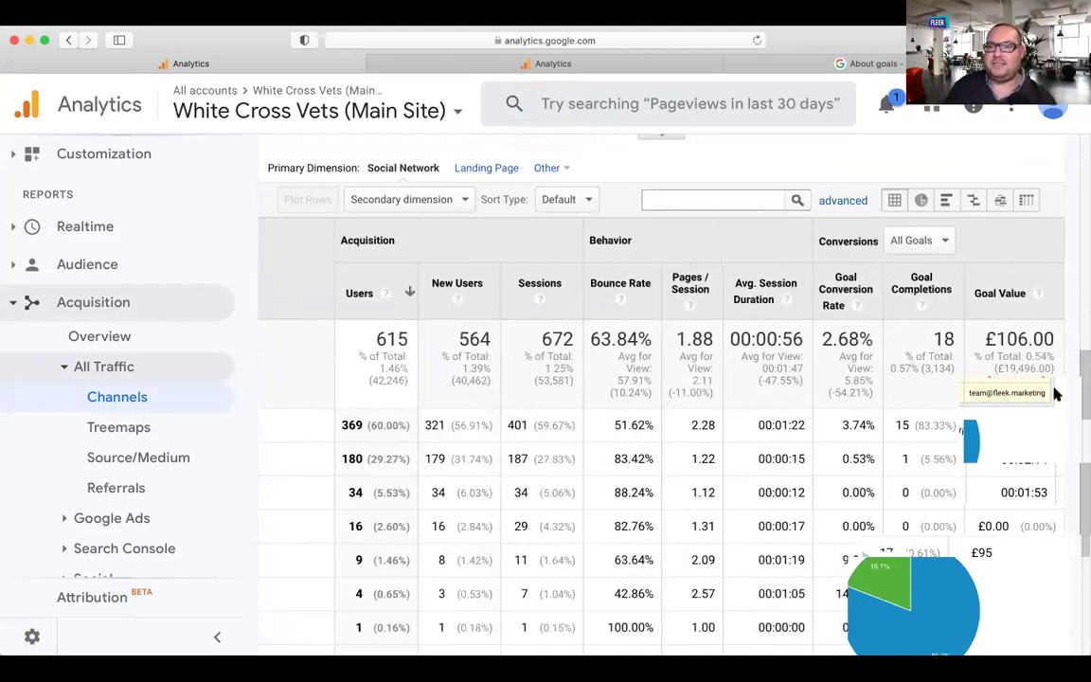
scroll(995, 419, "left", 4)
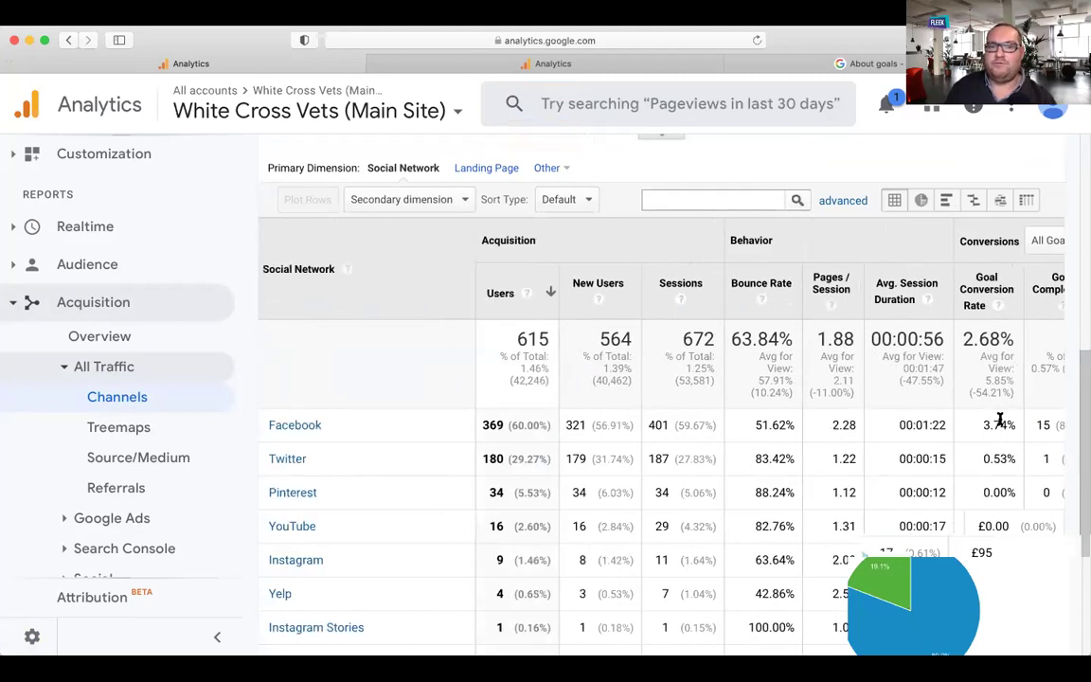
scroll(559, 440, "right", 4)
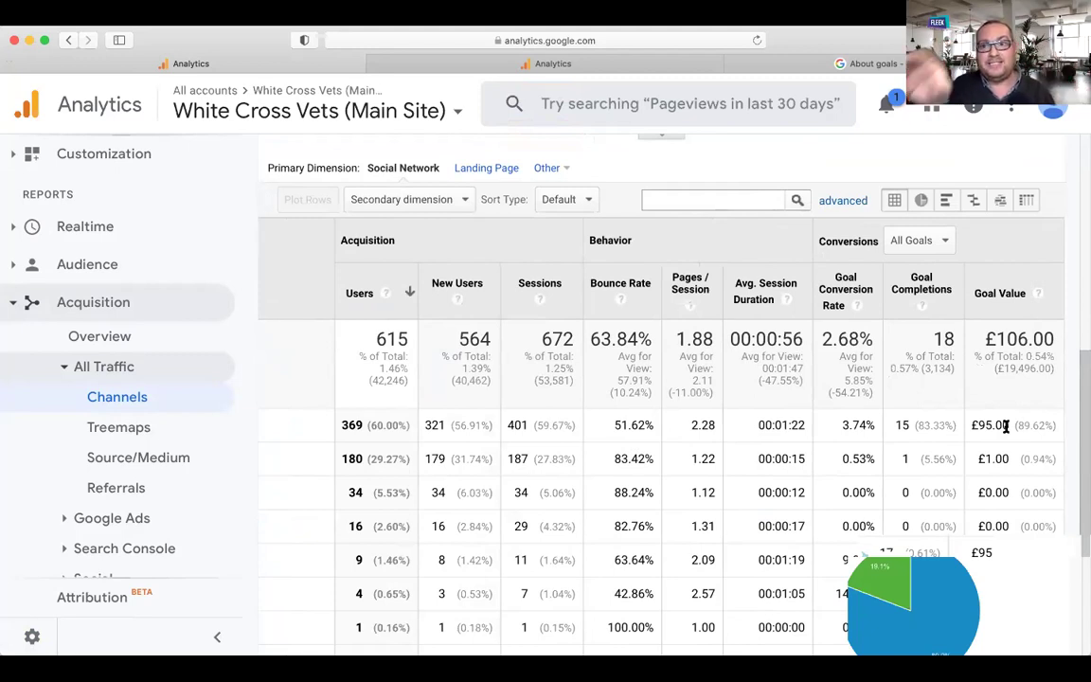
Compare the goal completions and goal value of Facebook and Twitter in the social network table.
double_click(900, 425)
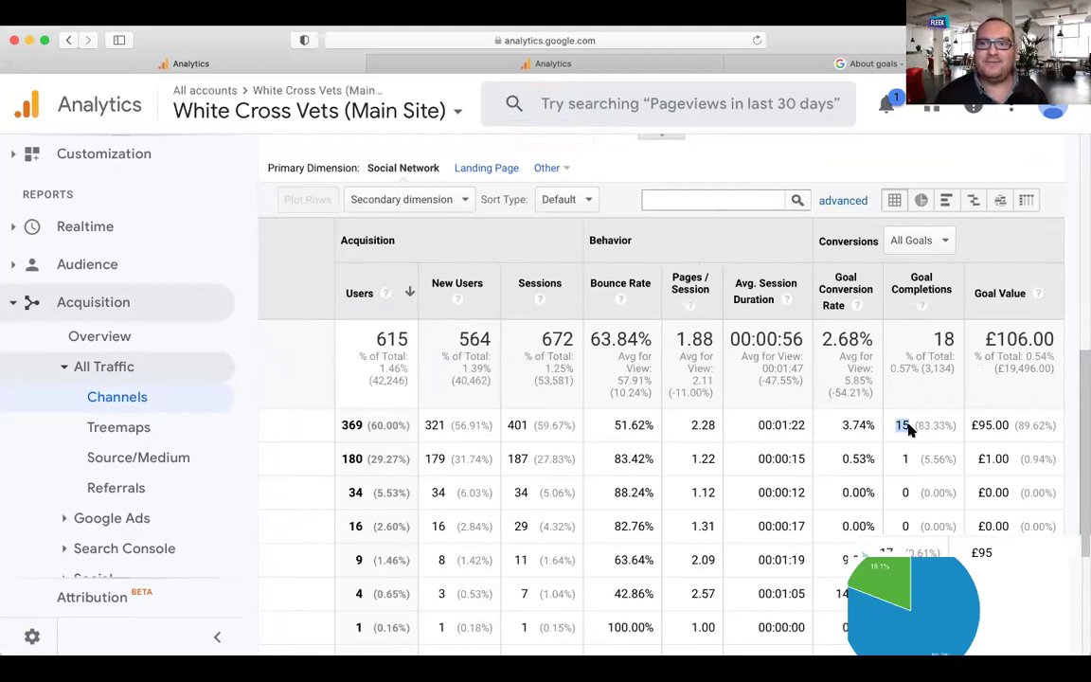
left_click(988, 426)
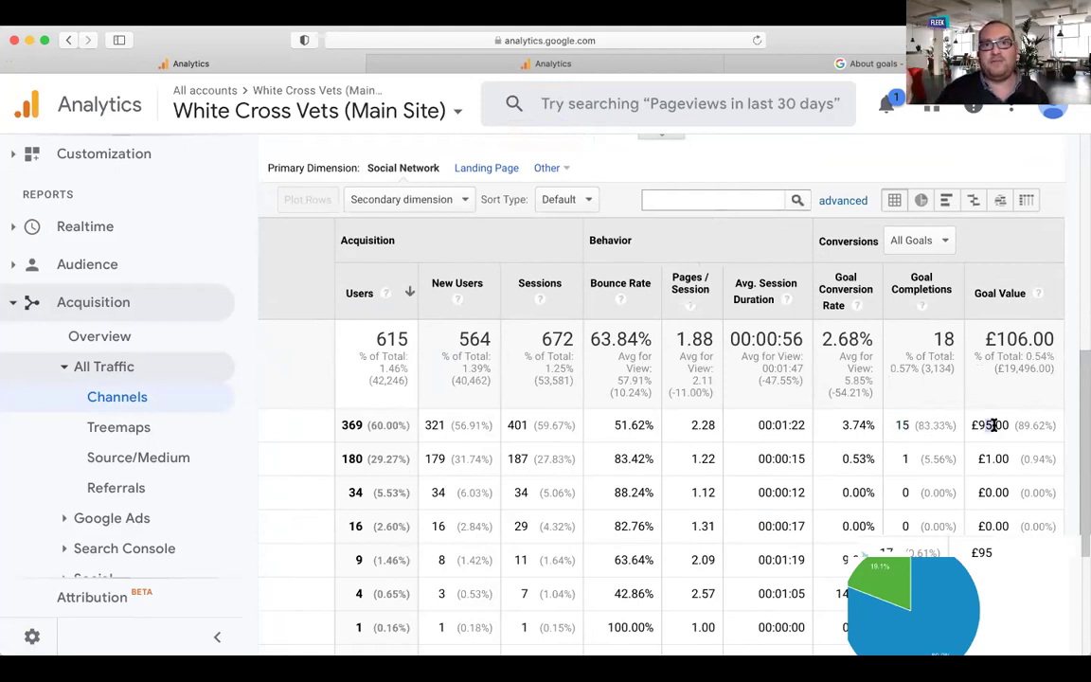
scroll(658, 486, "left", 5)
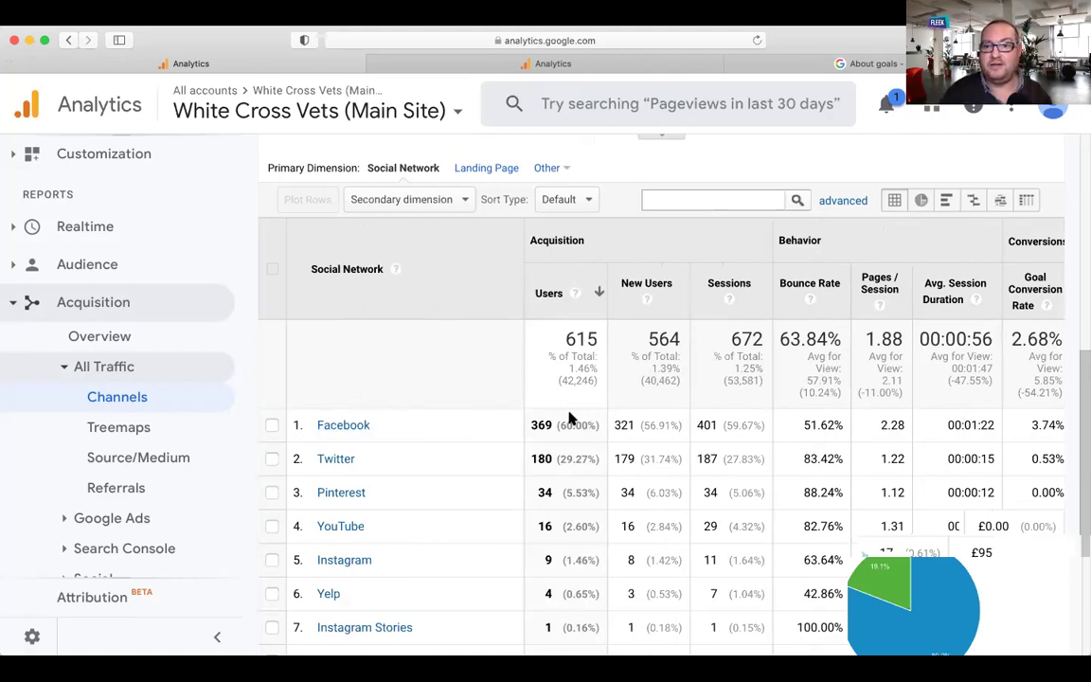
scroll(663, 410, "right", 4)
scroll(827, 460, "left", 4)
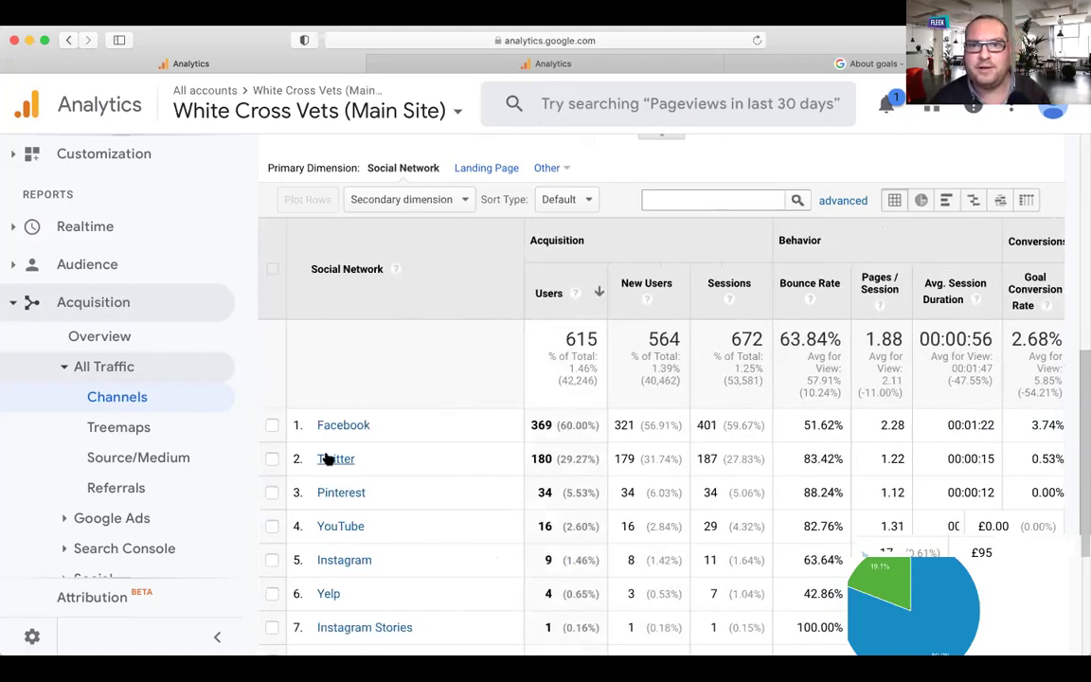
scroll(445, 429, "right", 4)
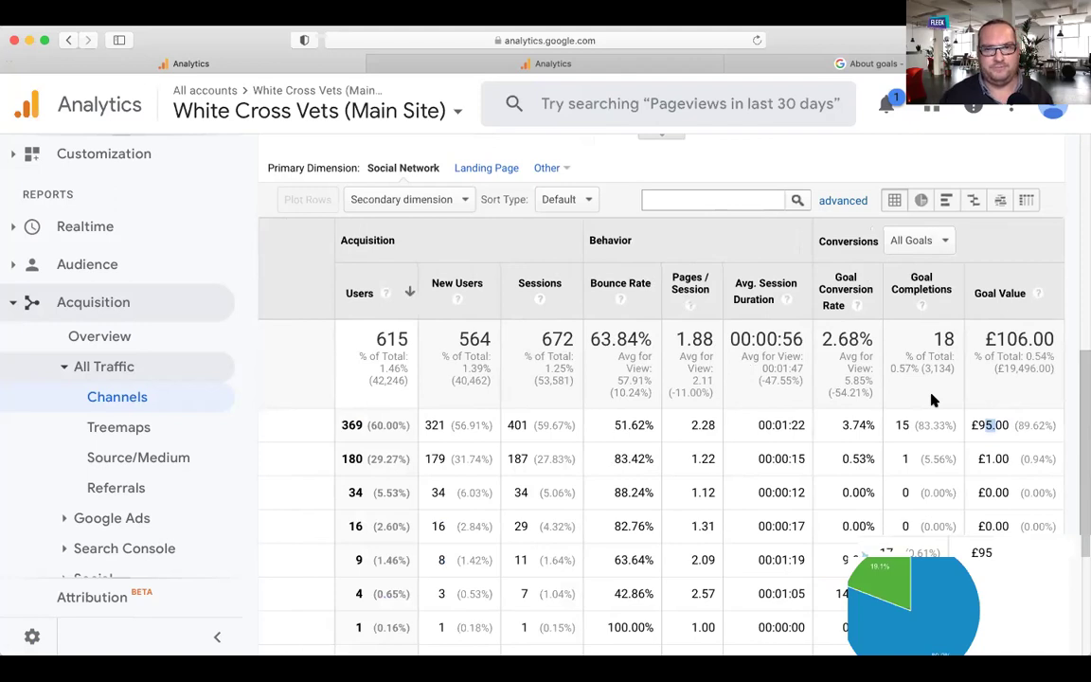
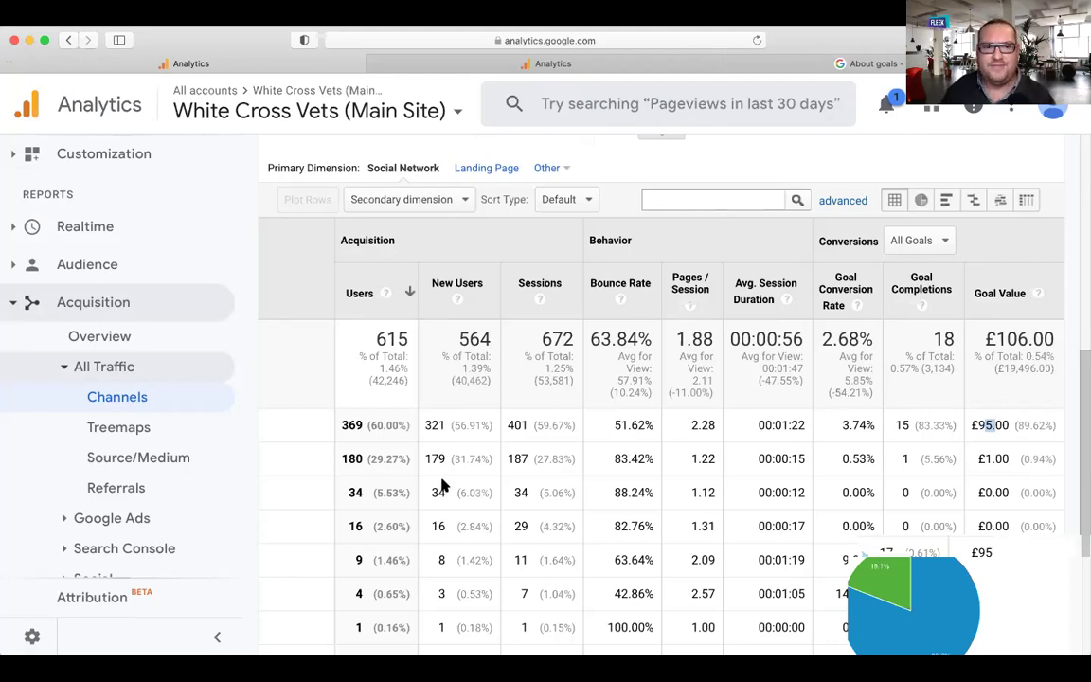
Open the Top Events report under Behavior's Events and view its table by Event Action.
scroll(15, 493, "down", 5)
left_click(15, 527)
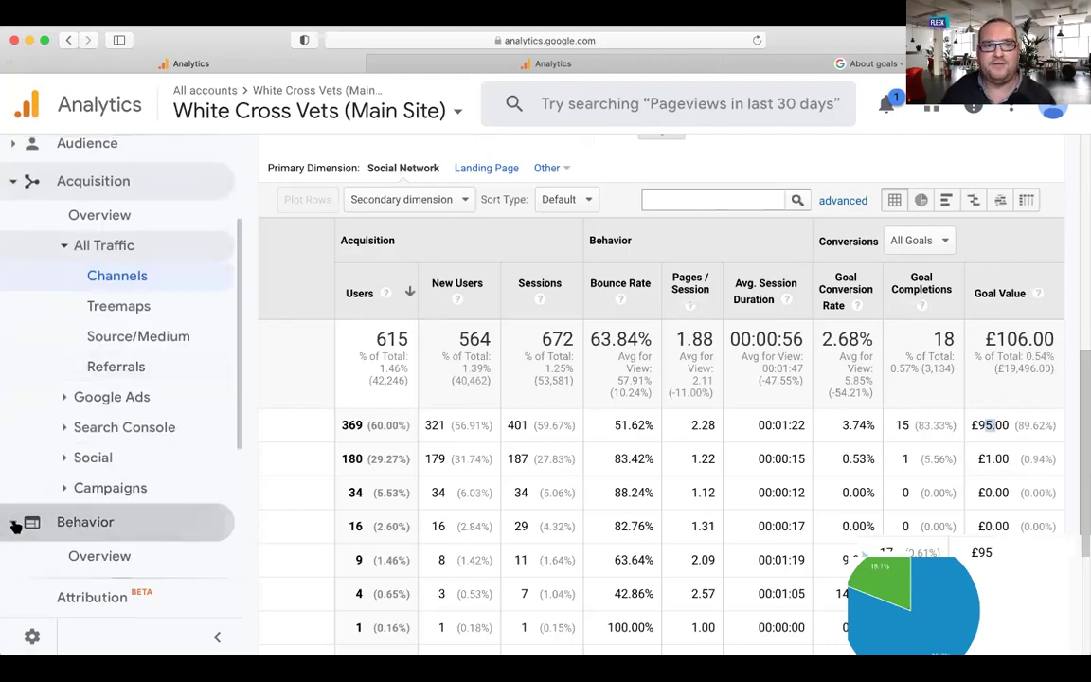
left_click(79, 465)
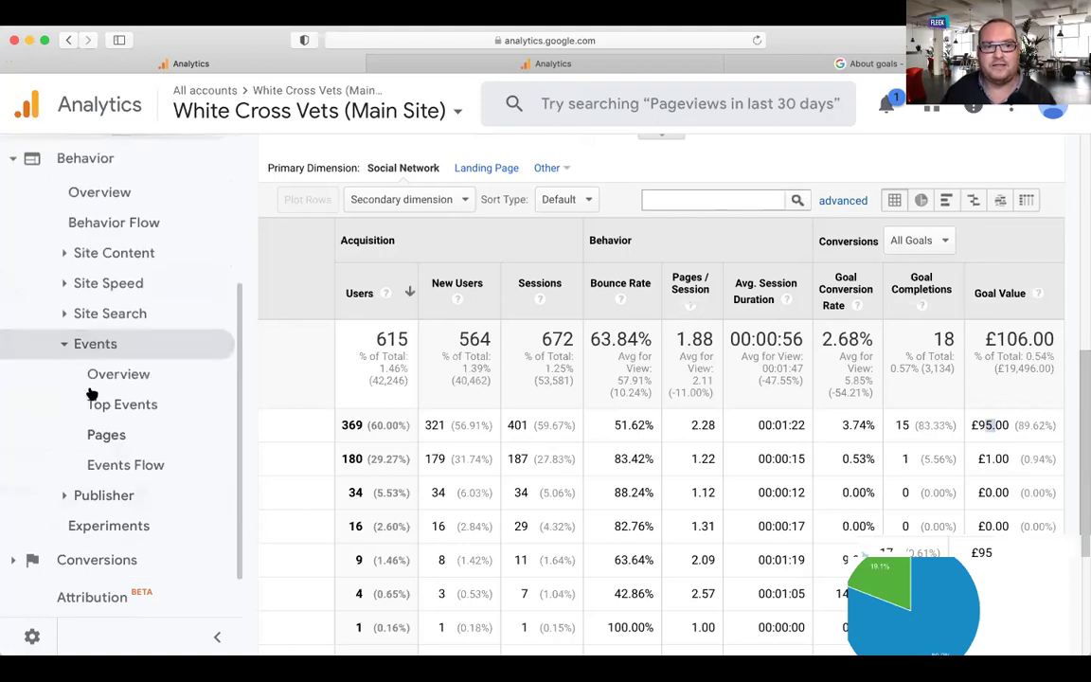
left_click(95, 406)
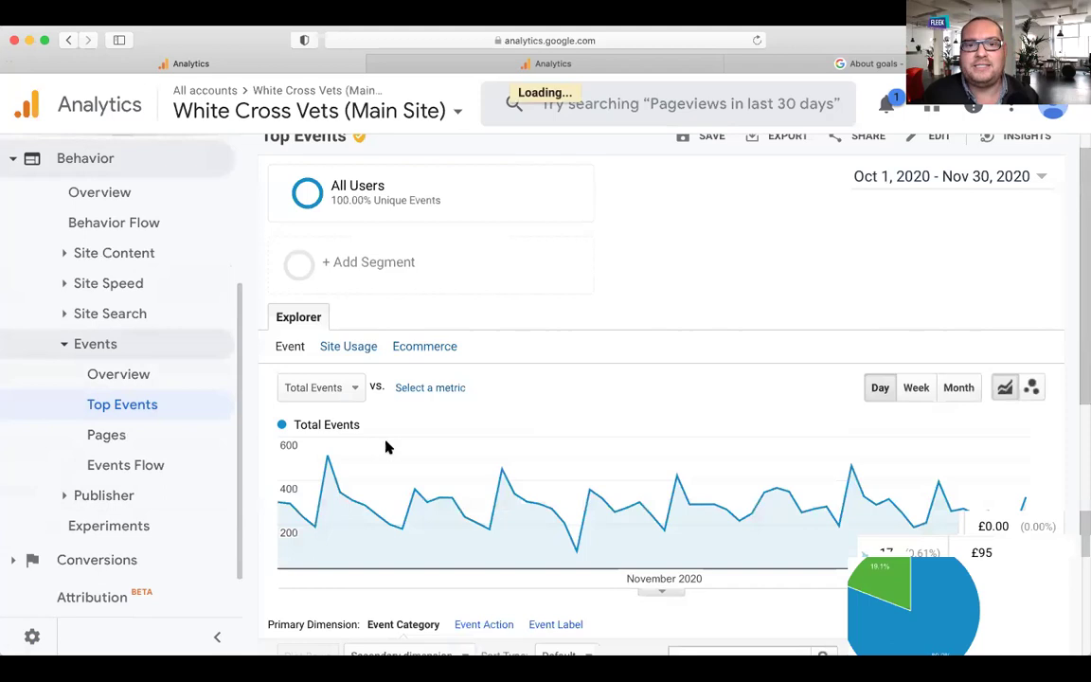
scroll(387, 445, "down", 5)
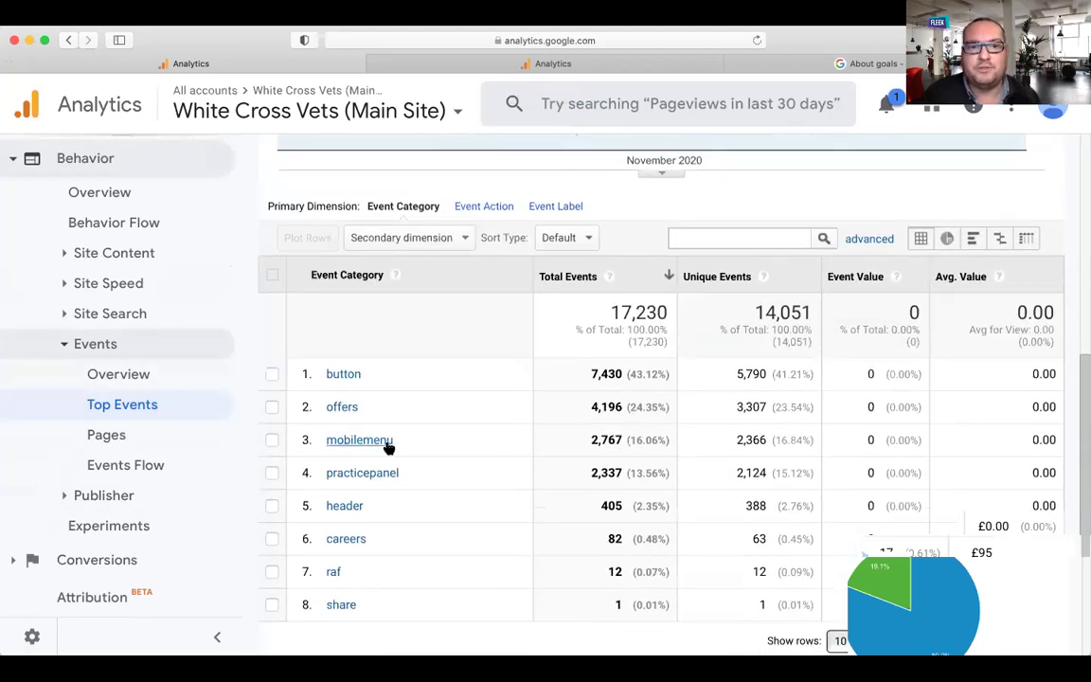
left_click(475, 206)
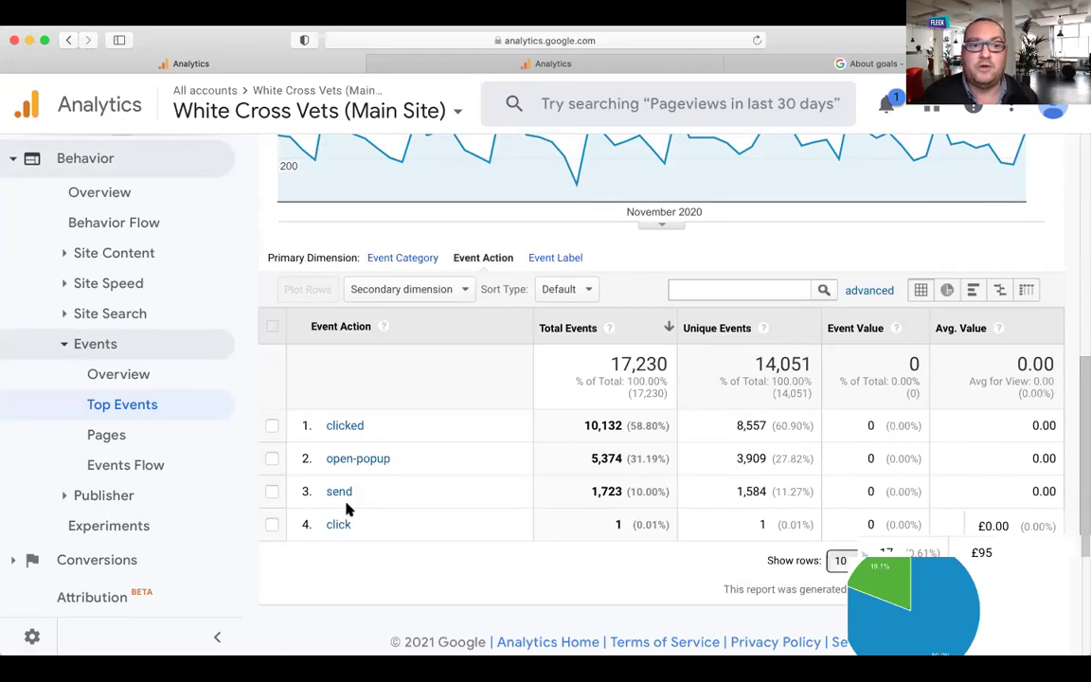
Open the view's Goals in the admin settings, start a new goal and continue to its description.
left_click(25, 640)
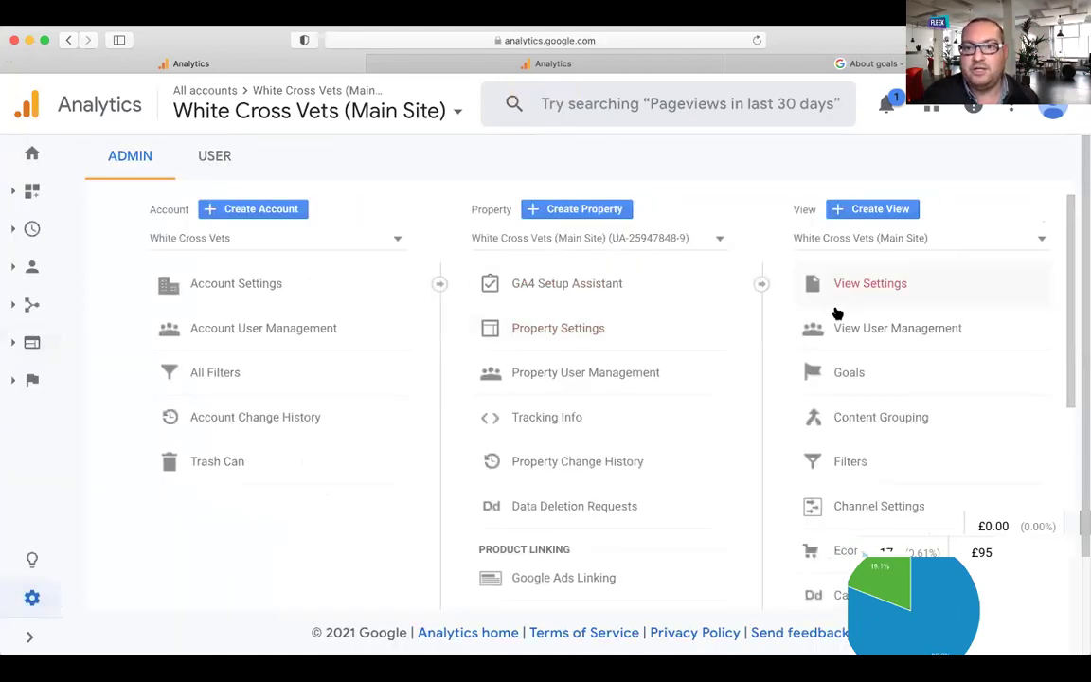
left_click(835, 371)
left_click(460, 236)
scroll(473, 398, "down", 5)
left_click(445, 433)
left_click(457, 491)
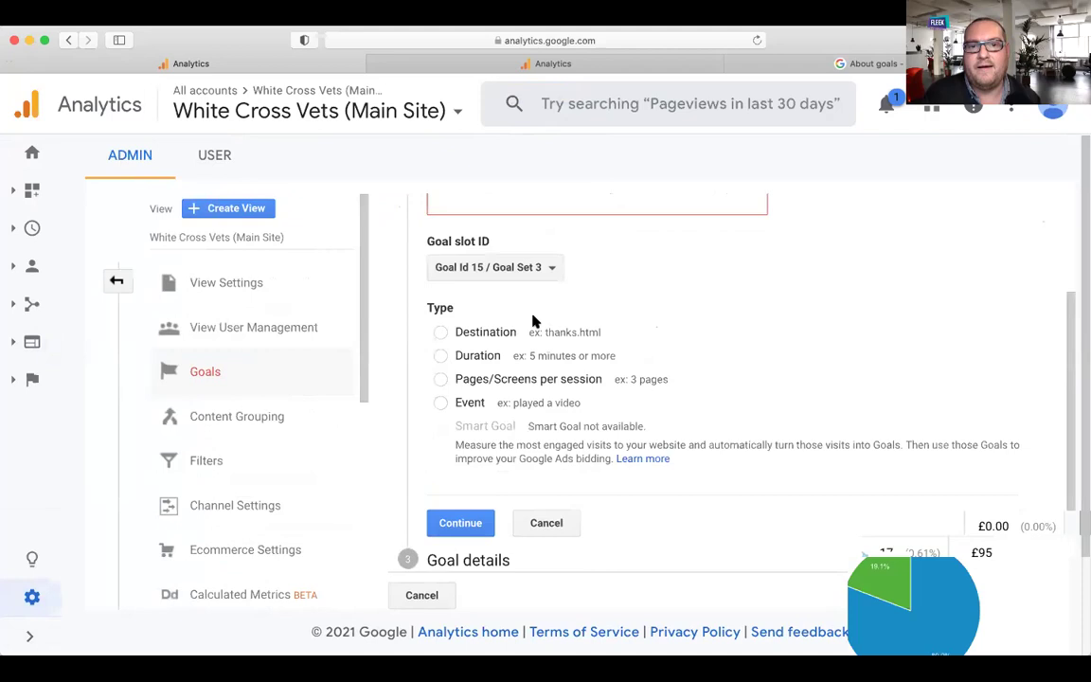
Try the Destination and Event types for the new goal, and cancel out of its description.
left_click(444, 332)
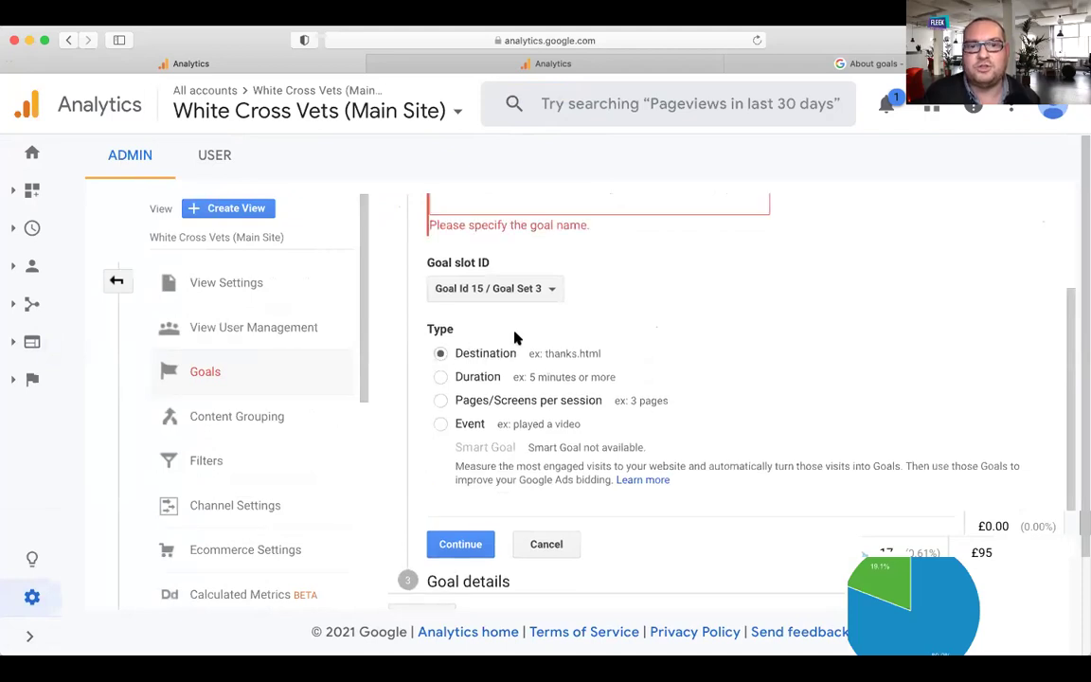
left_click(439, 425)
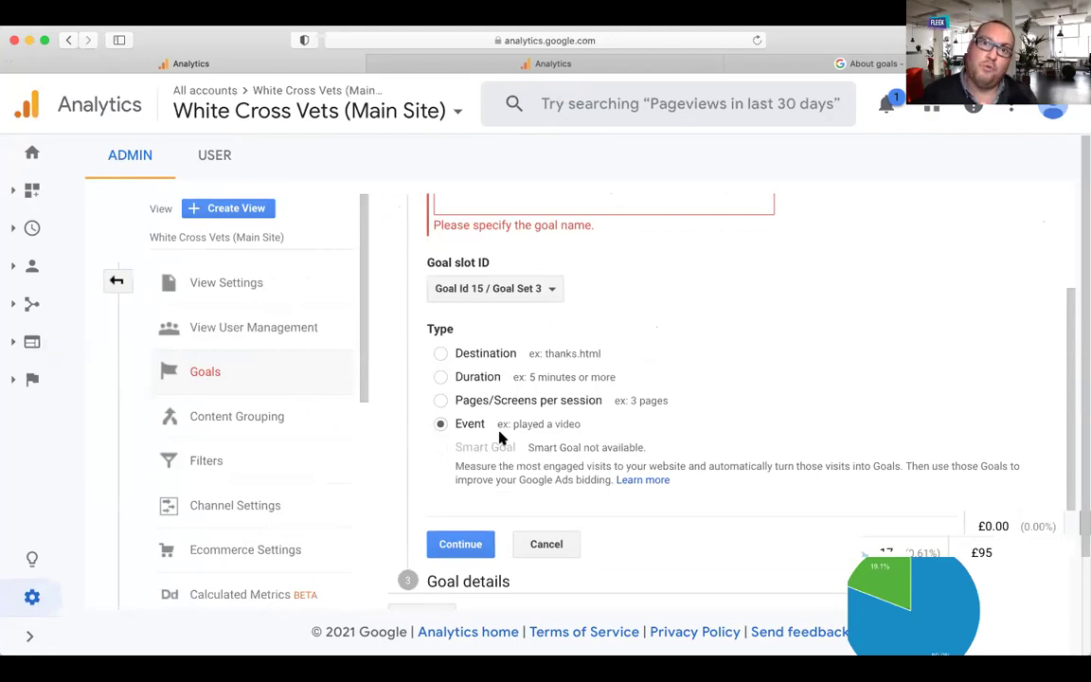
left_click(545, 546)
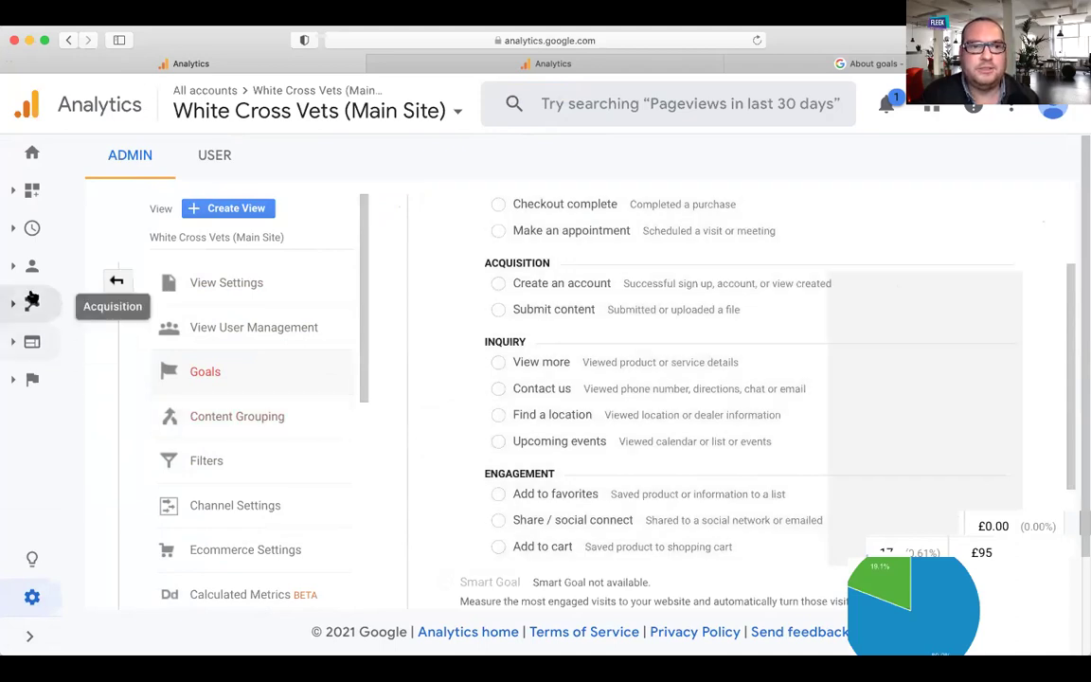
Return to the Channels report under Acquisition's All Traffic and view its default channel grouping table.
left_click(31, 303)
scroll(57, 360, "down", 1)
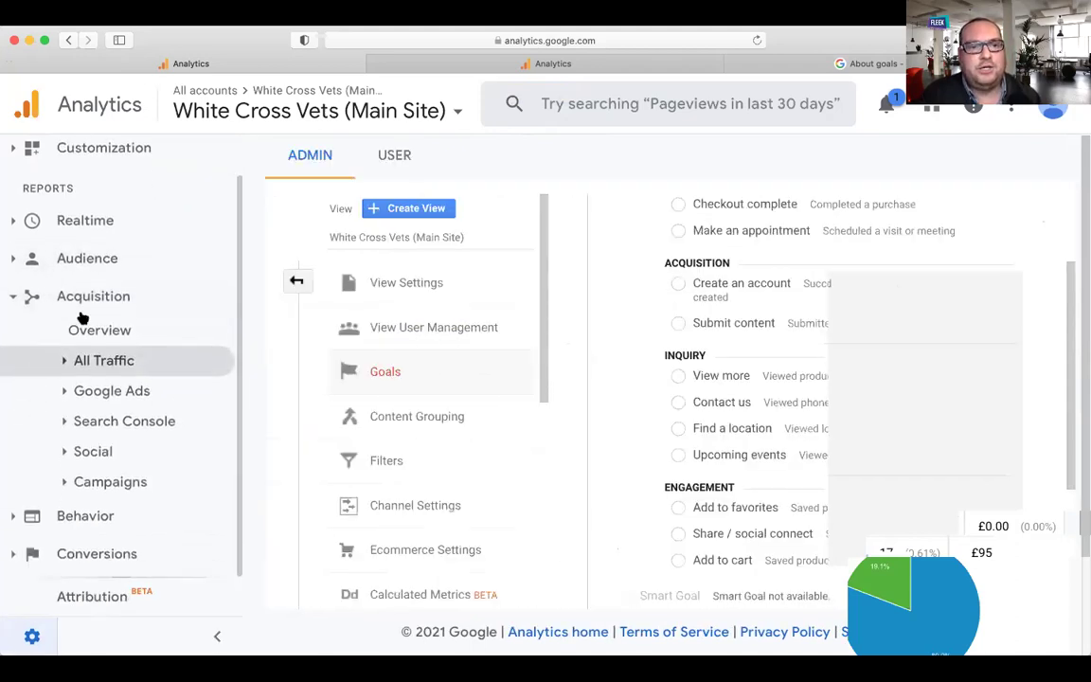
left_click(89, 367)
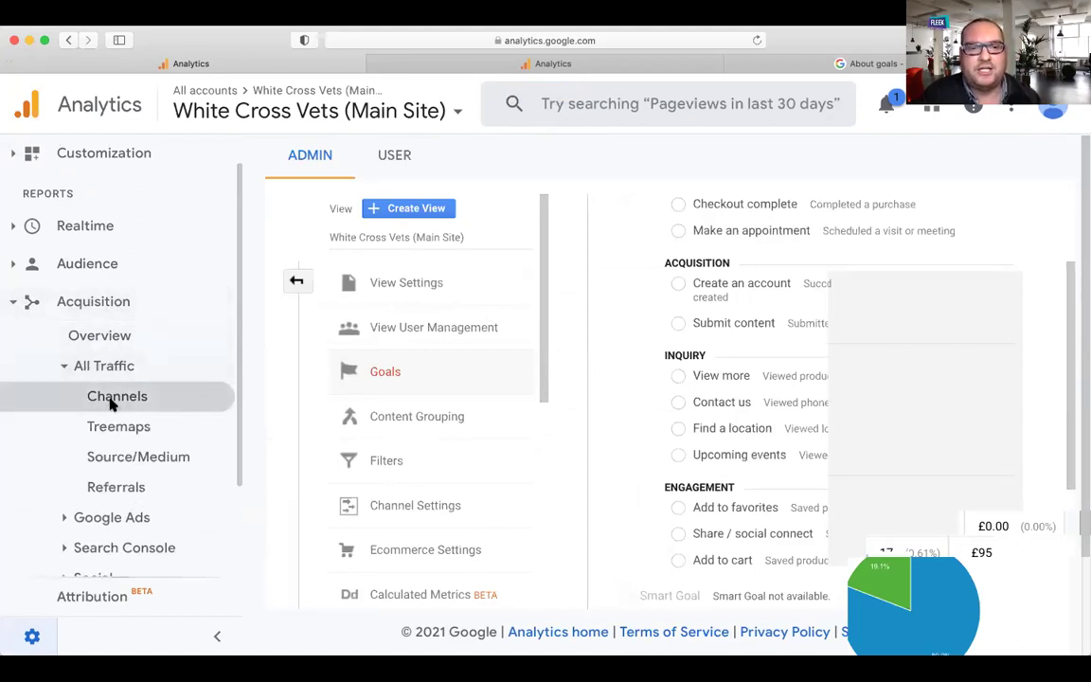
left_click(110, 399)
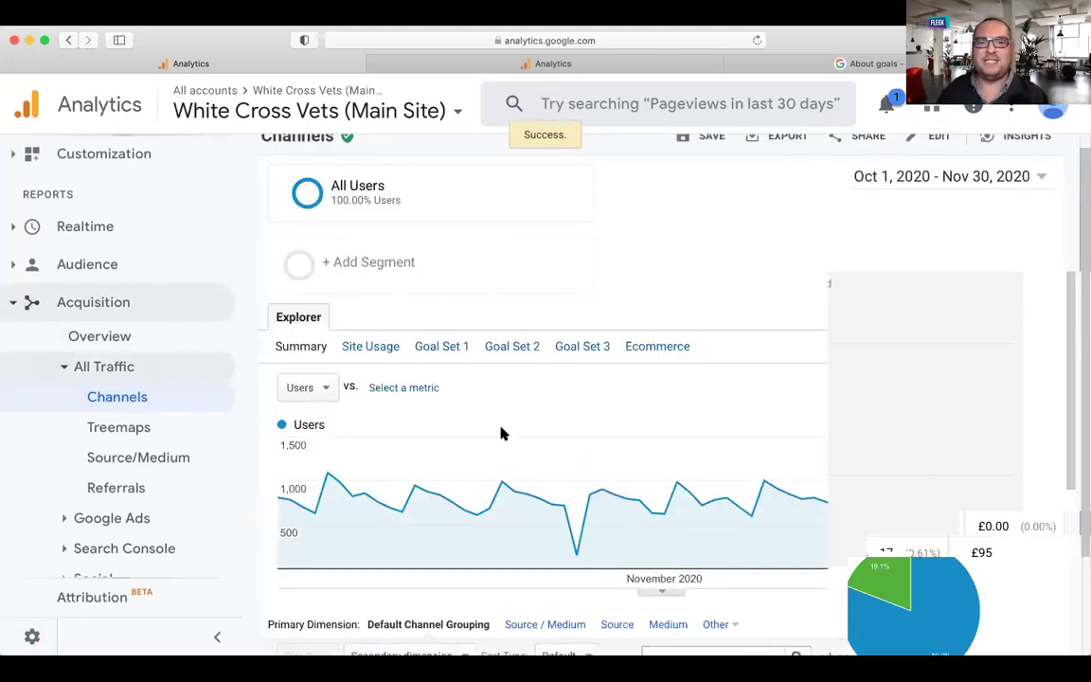
scroll(502, 434, "down", 10)
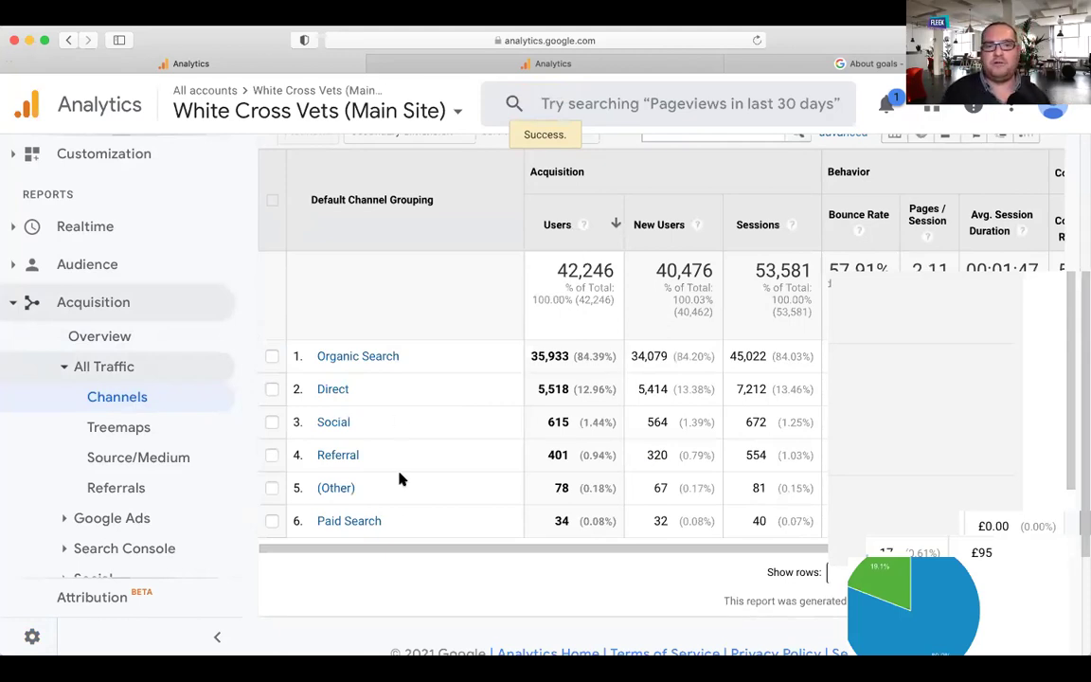
Open the Social channel again and examine goal conversion rate, completions and value for each social network.
left_click(334, 423)
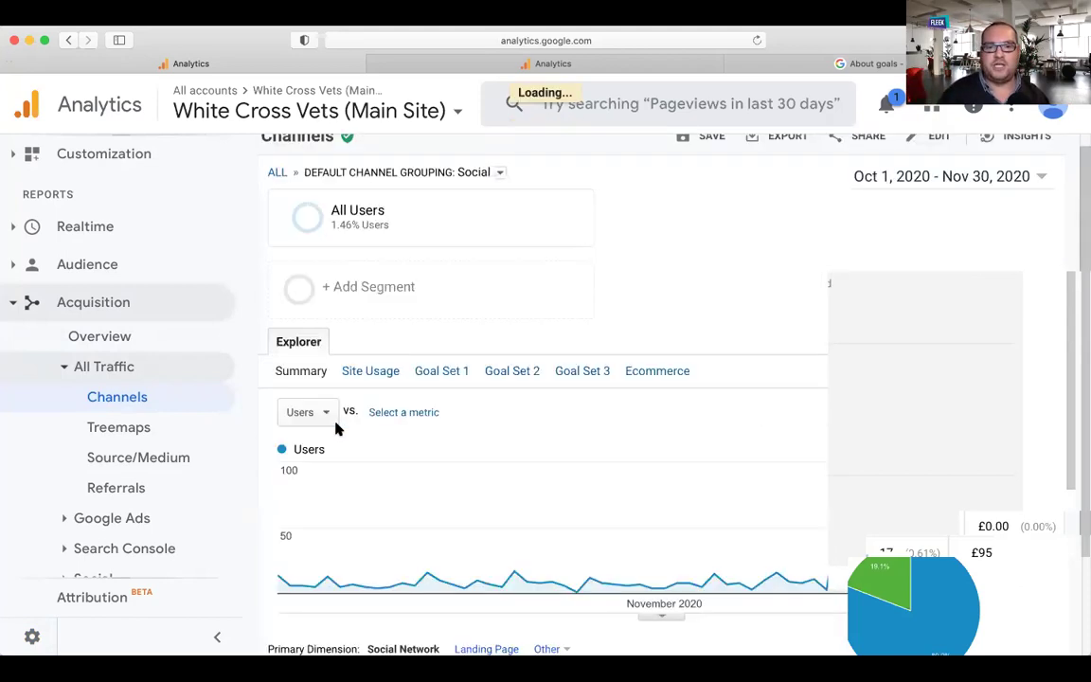
scroll(337, 430, "down", 5)
scroll(338, 430, "down", 6)
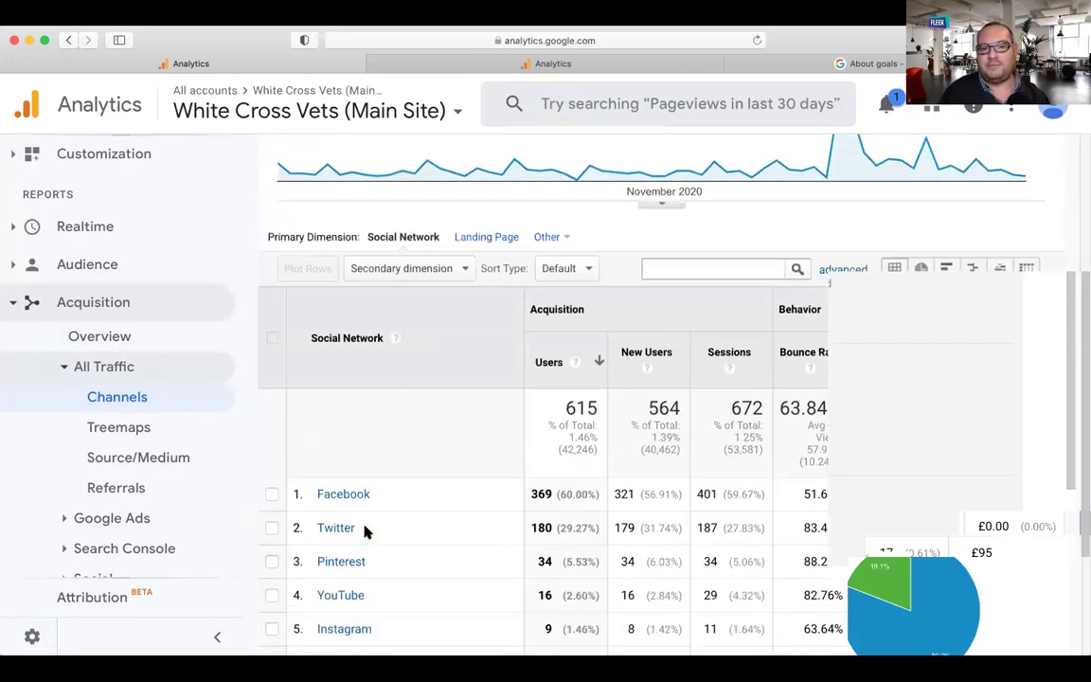
scroll(365, 535, "down", 1)
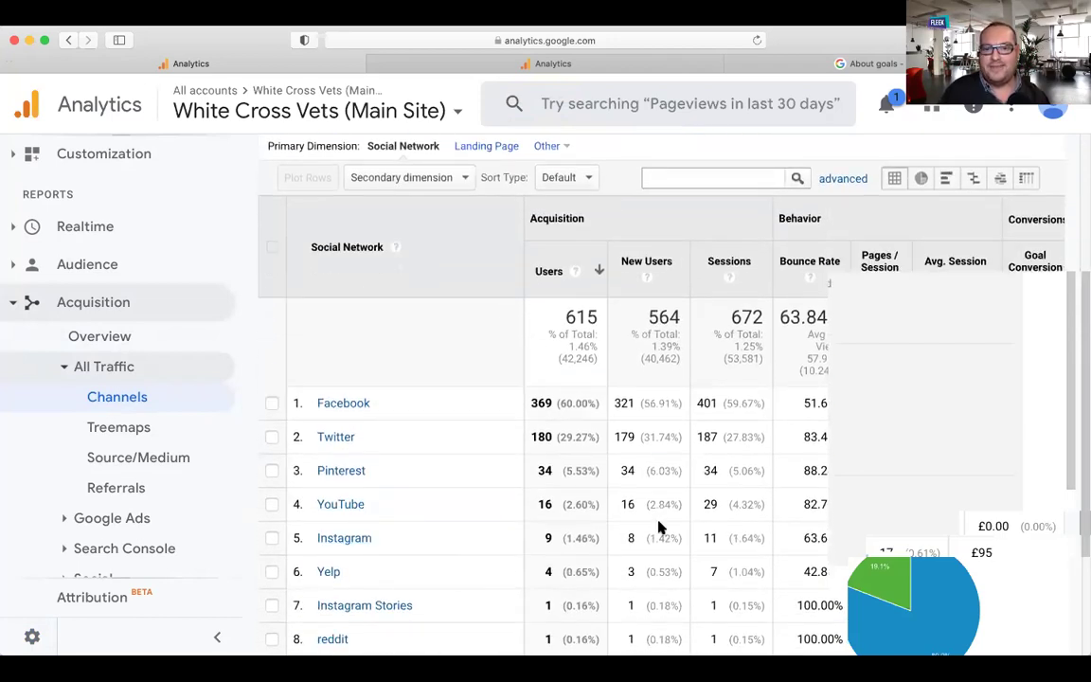
scroll(696, 526, "right", 5)
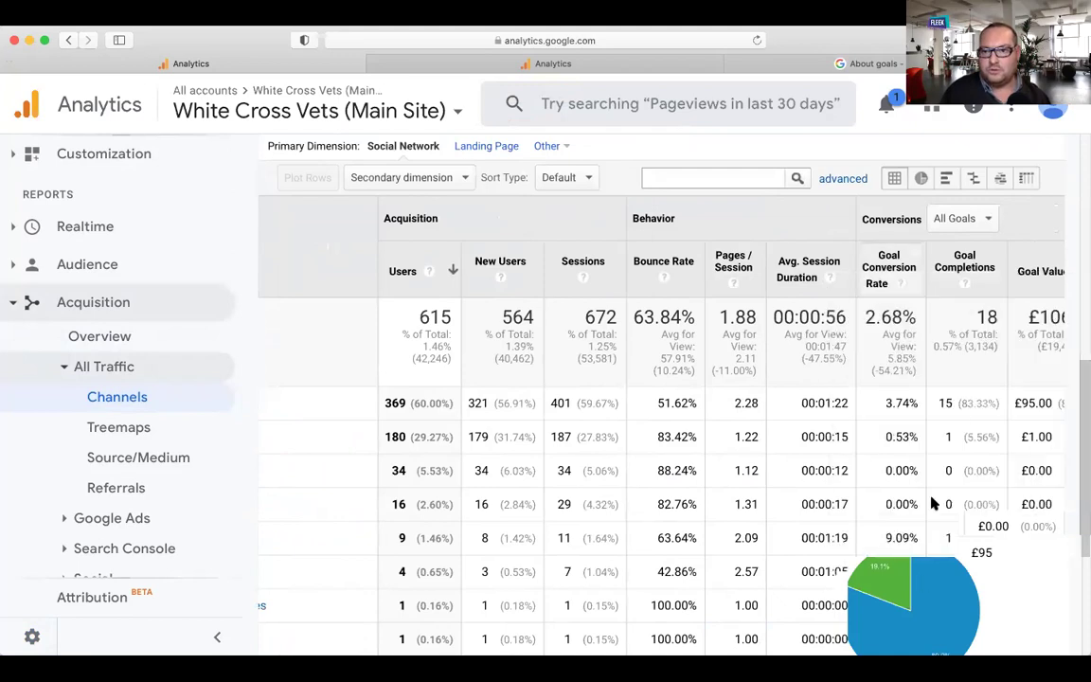
scroll(957, 419, "right", 2)
scroll(888, 426, "left", 1)
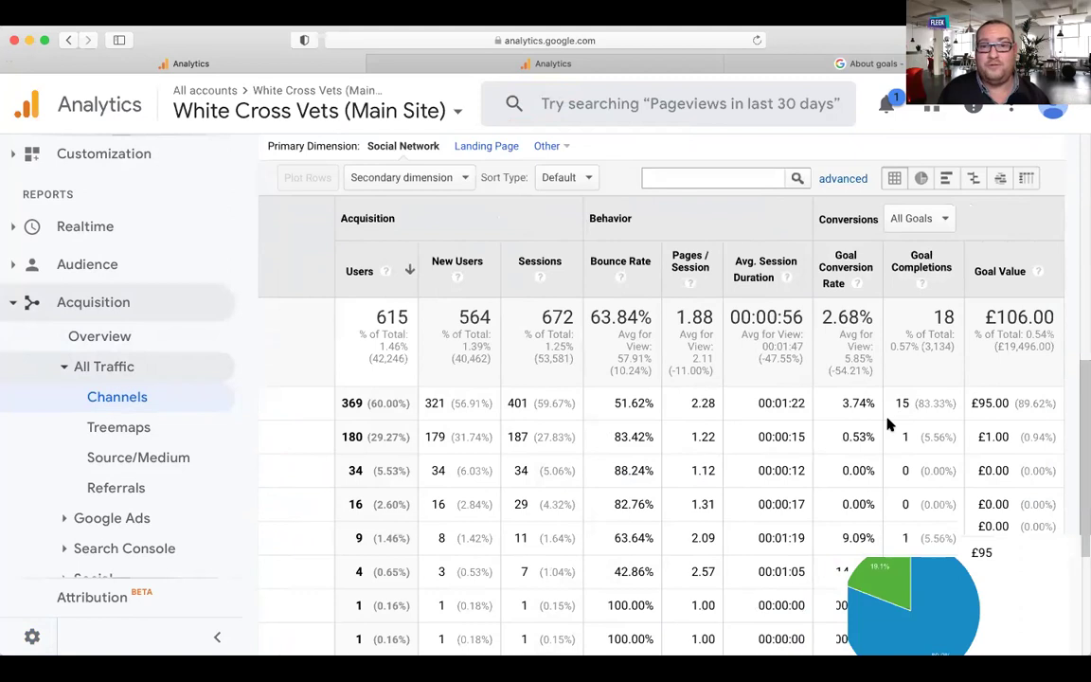
scroll(889, 426, "left", 4)
scroll(889, 426, "left", 3)
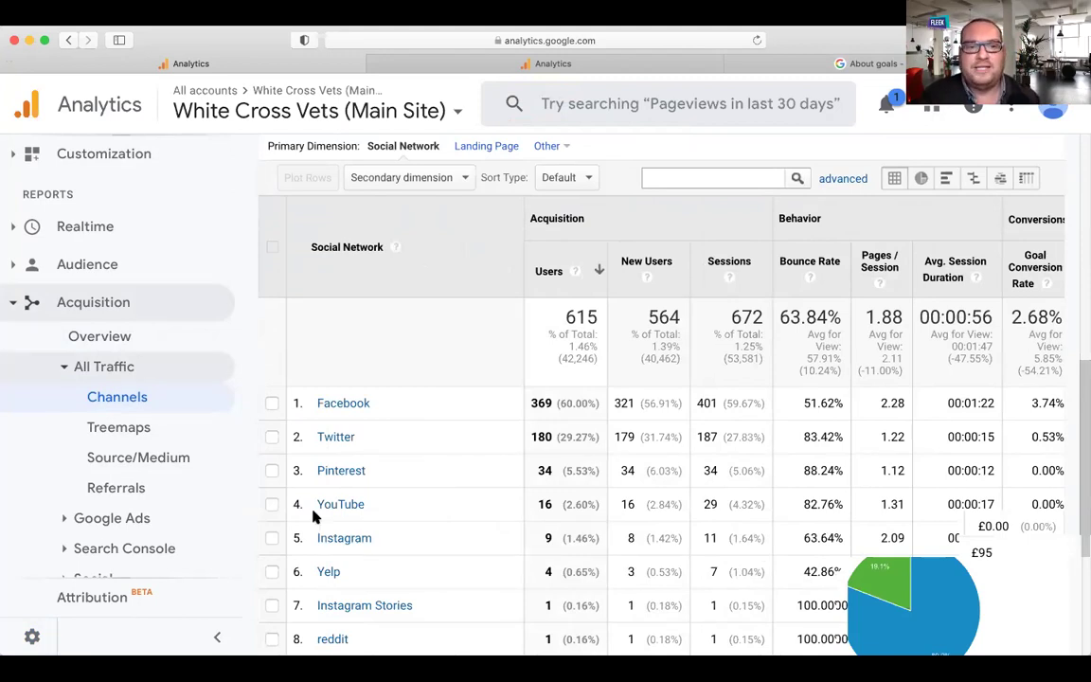
Go back to the full Channels report and look across all its columns for every channel.
left_click(113, 397)
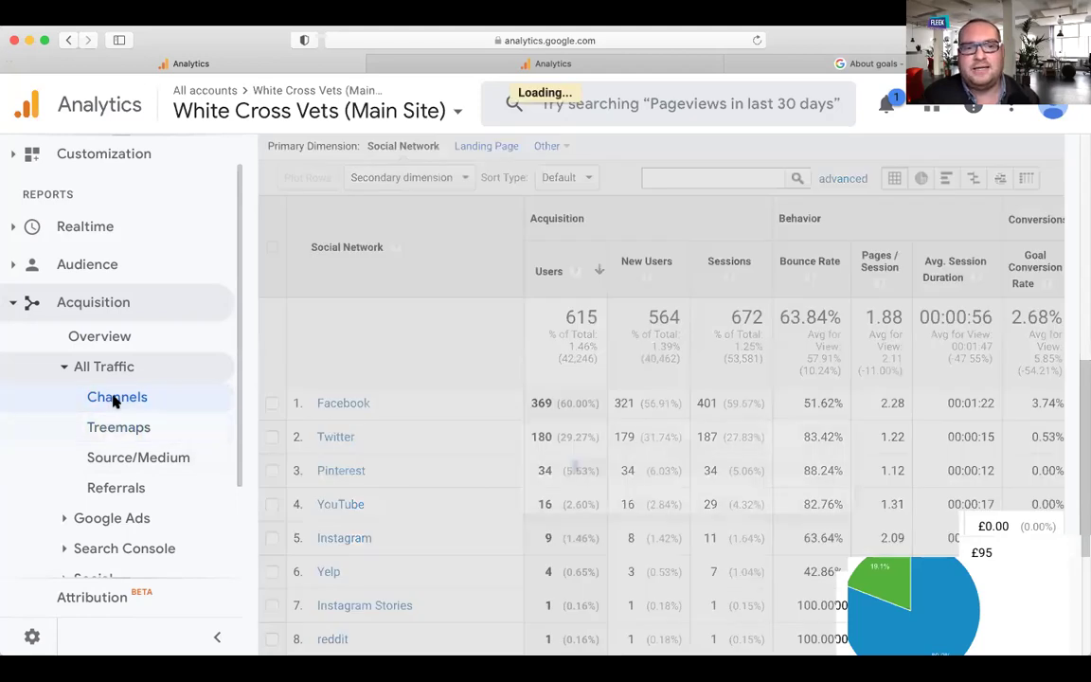
scroll(587, 472, "down", 5)
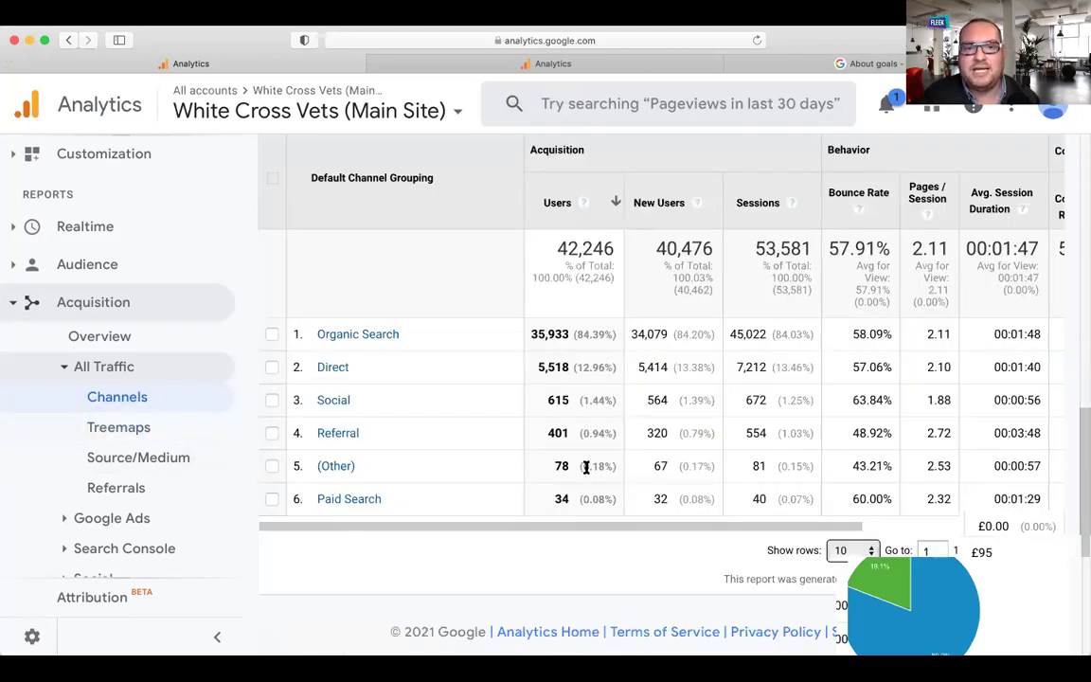
scroll(587, 467, "right", 5)
scroll(586, 466, "left", 5)
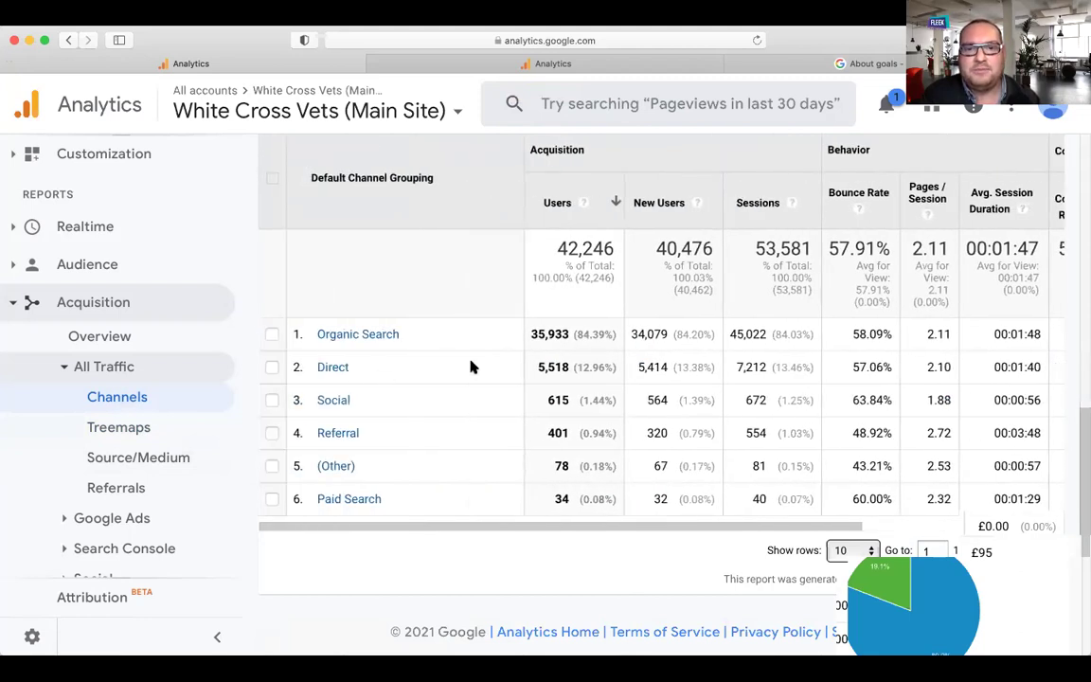
Compare the channels' user numbers with their goal conversion rates, goal completions and goal values in the Channels table.
scroll(470, 366, "right", 5)
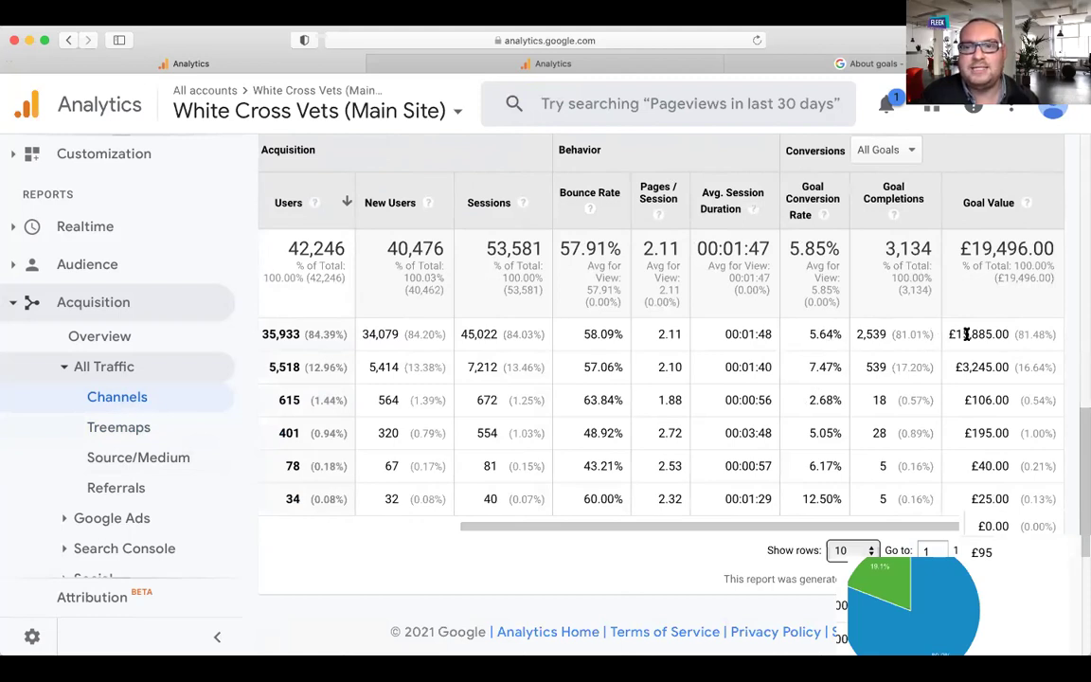
scroll(966, 333, "left", 5)
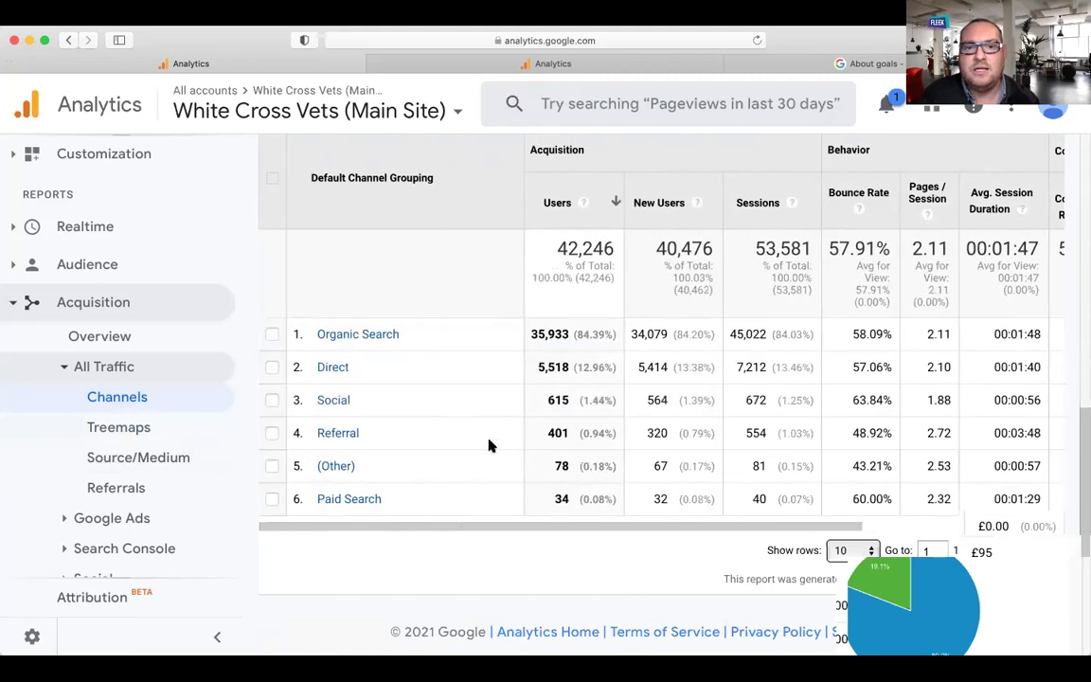
scroll(656, 433, "right", 5)
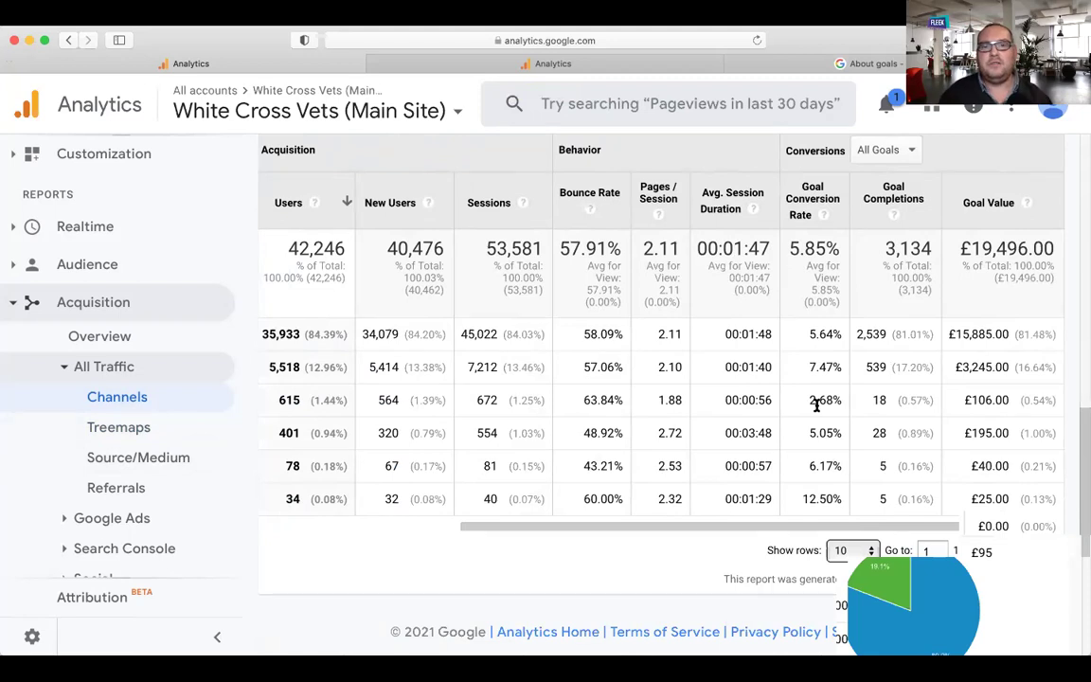
scroll(817, 405, "left", 5)
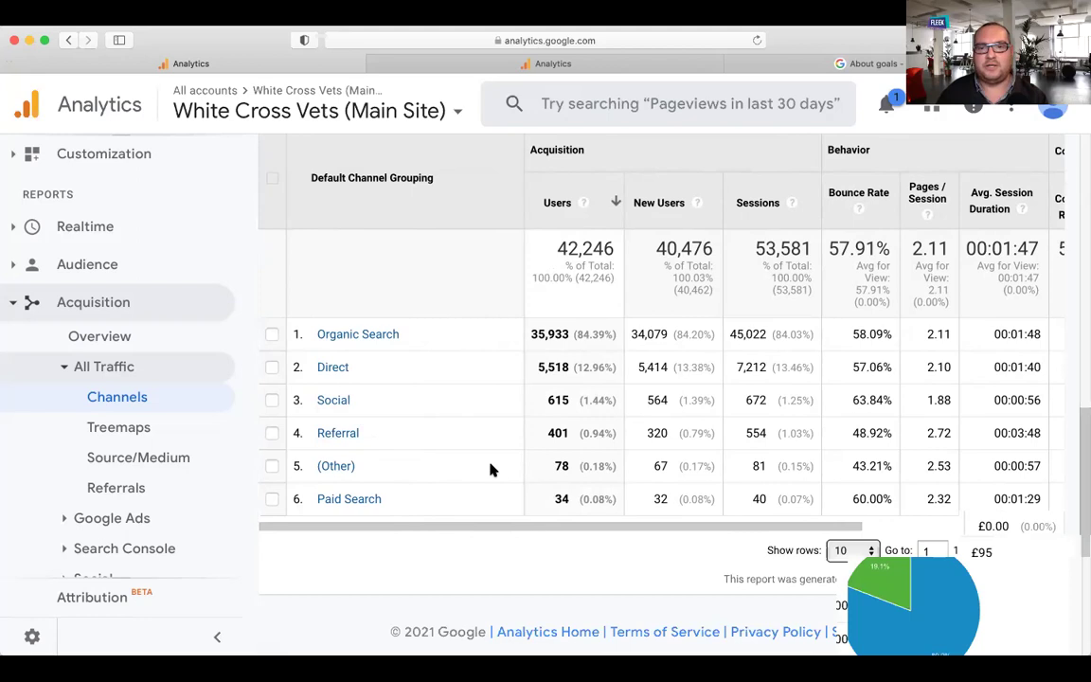
scroll(877, 453, "right", 5)
scroll(829, 432, "left", 5)
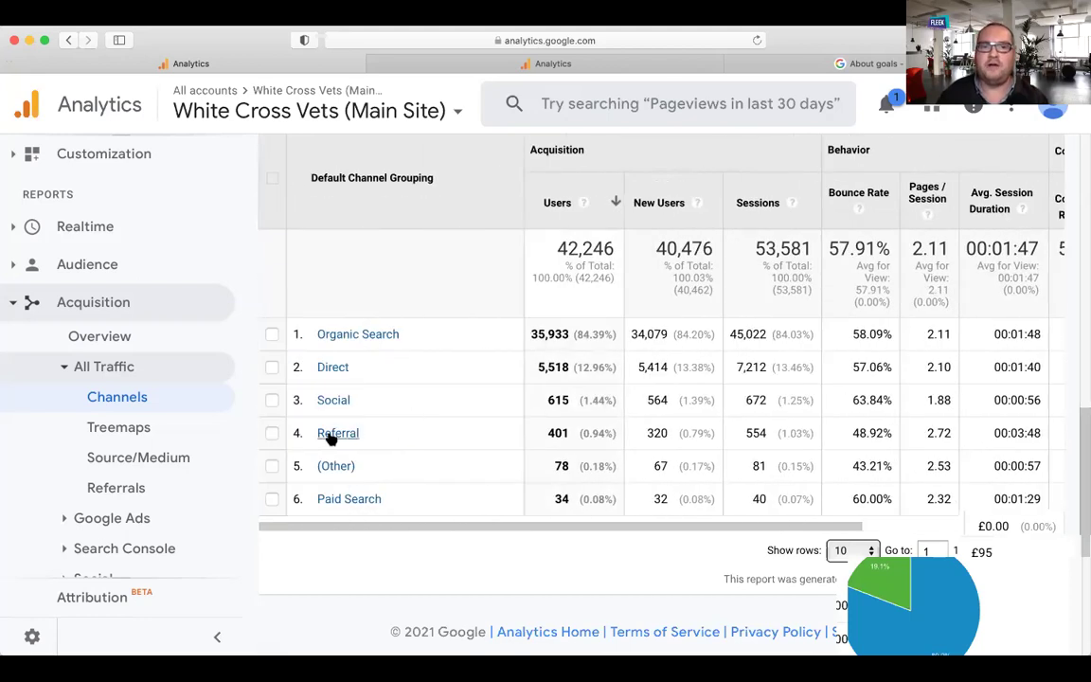
Open the Referral channel and go to its table of individual traffic sources.
left_click(333, 434)
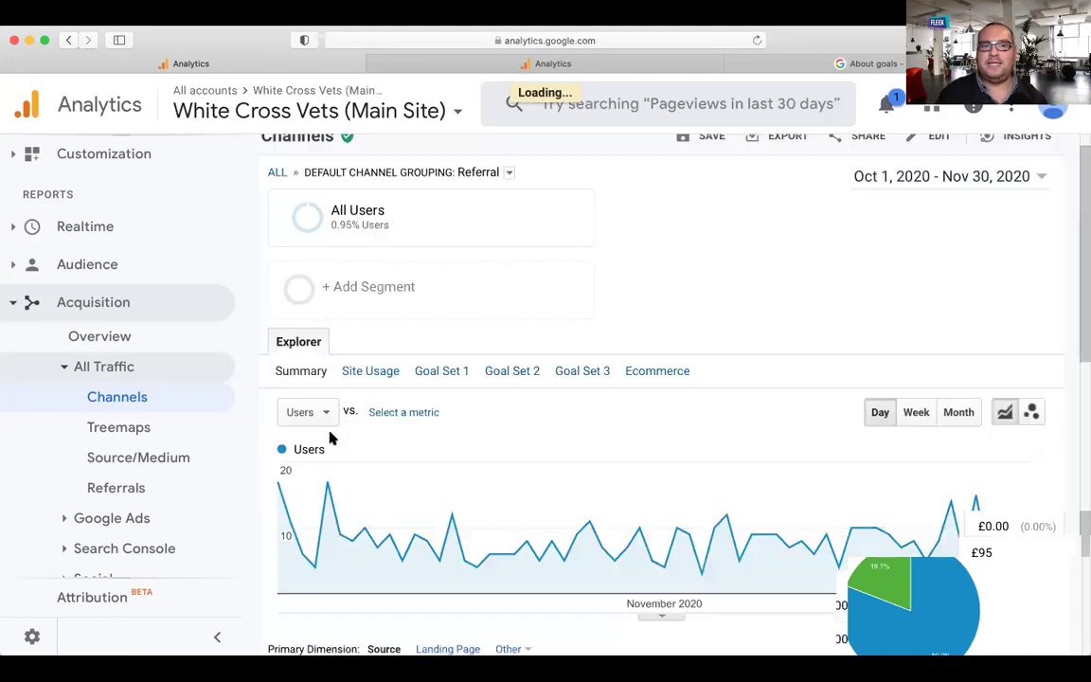
scroll(329, 438, "down", 10)
scroll(329, 438, "down", 1)
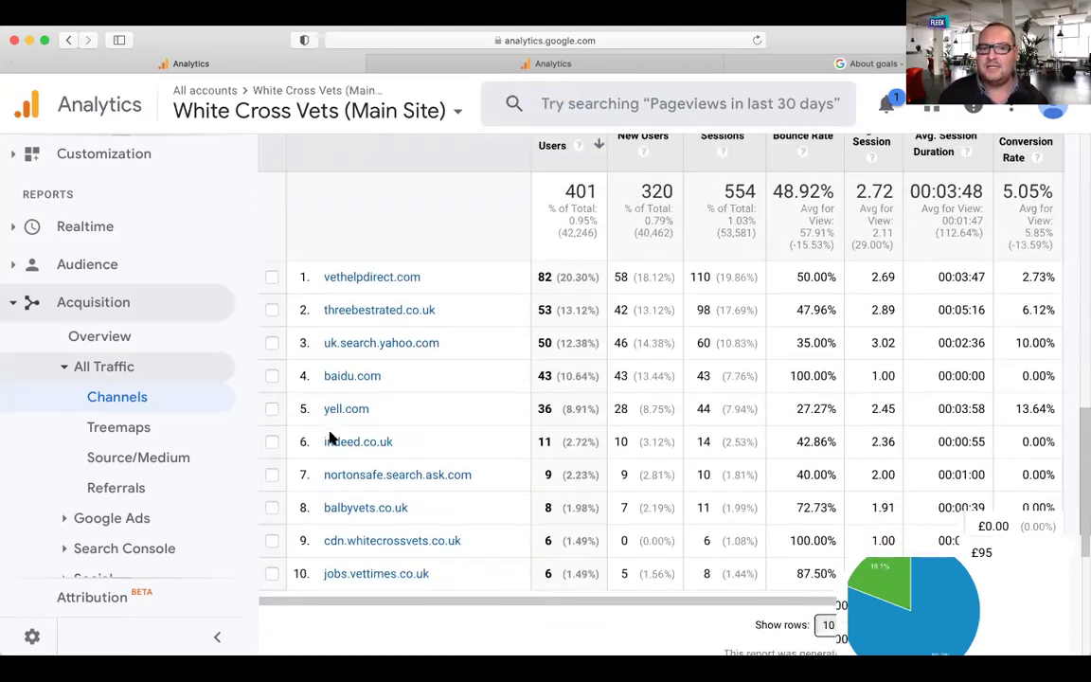
scroll(329, 438, "down", 3)
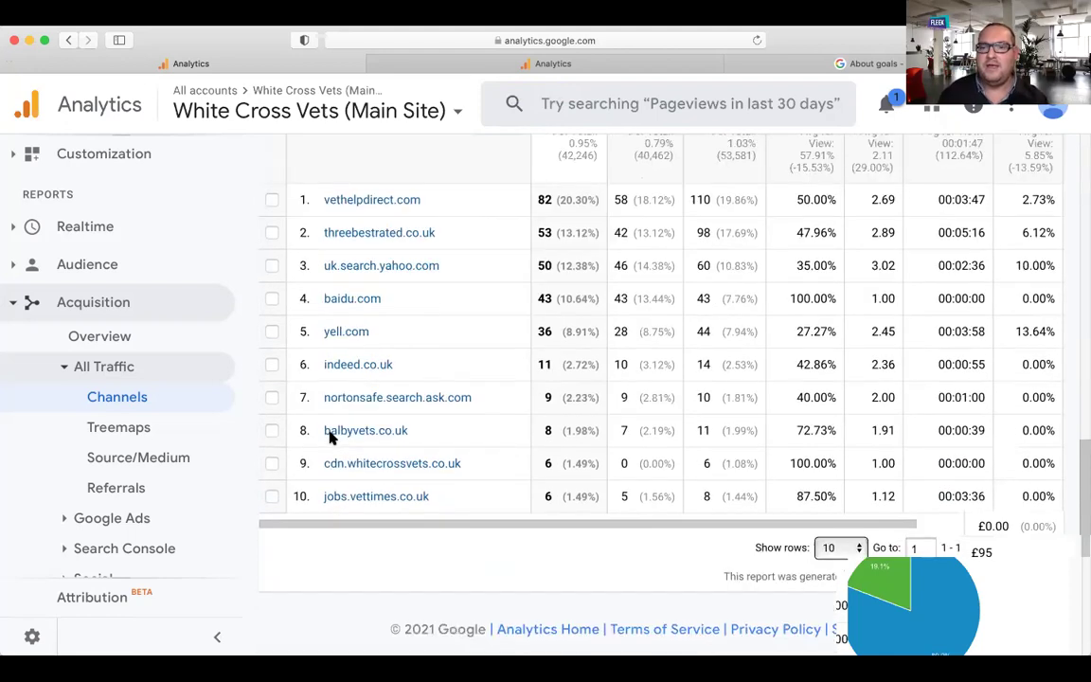
Show 100 rows in the referral source table and review the list down to its end.
left_click(838, 551)
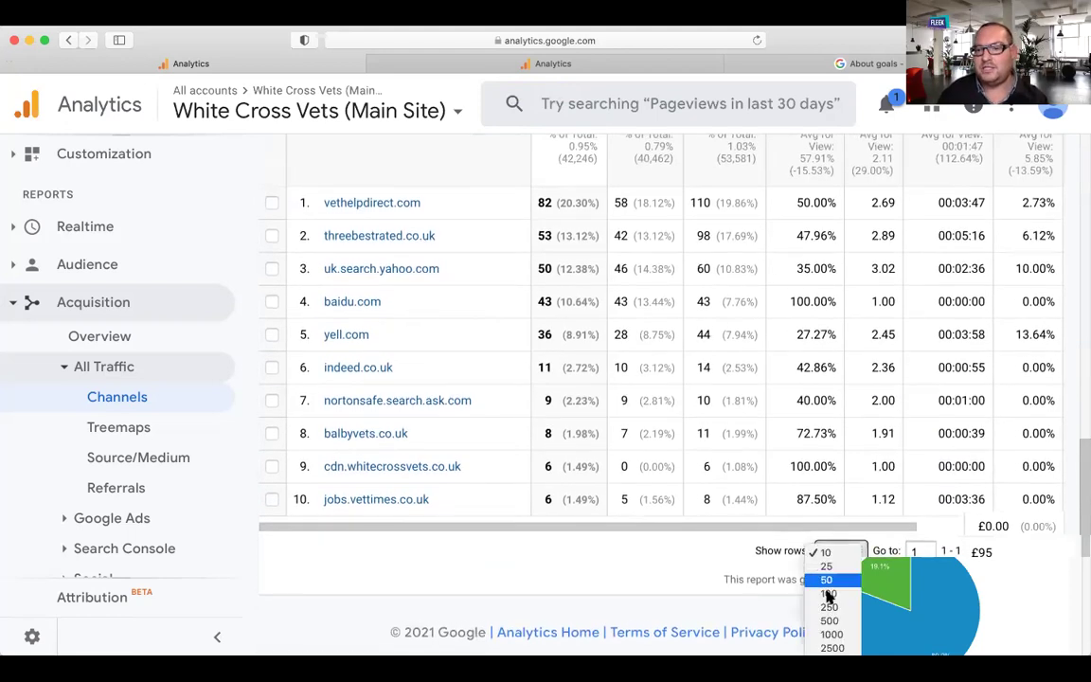
left_click(1021, 604)
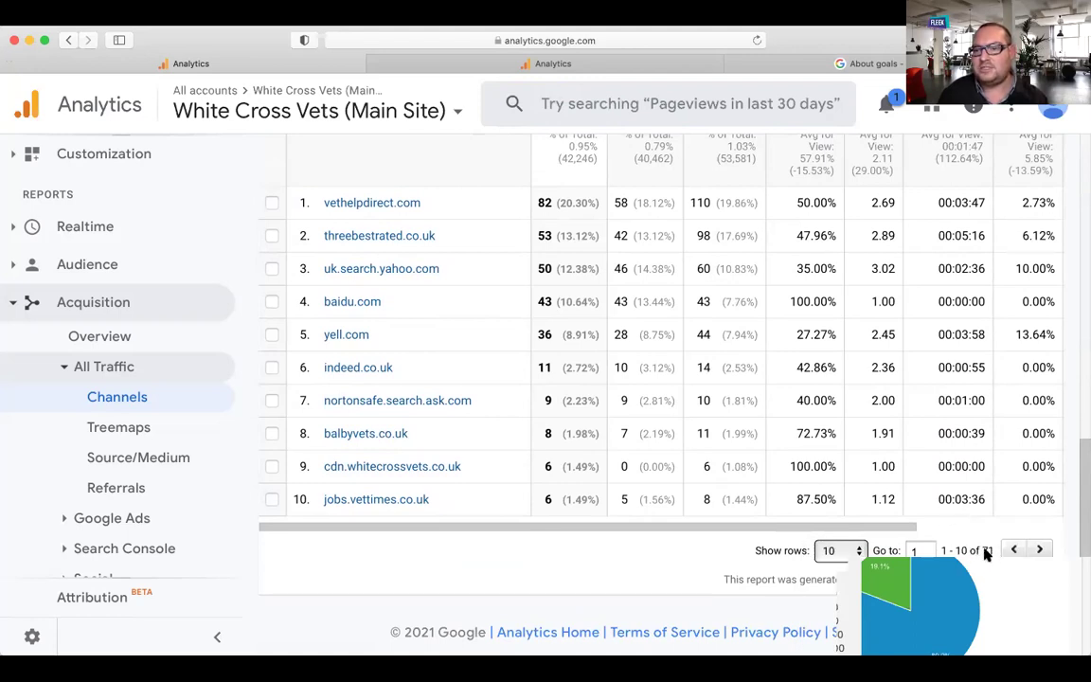
left_click(829, 551)
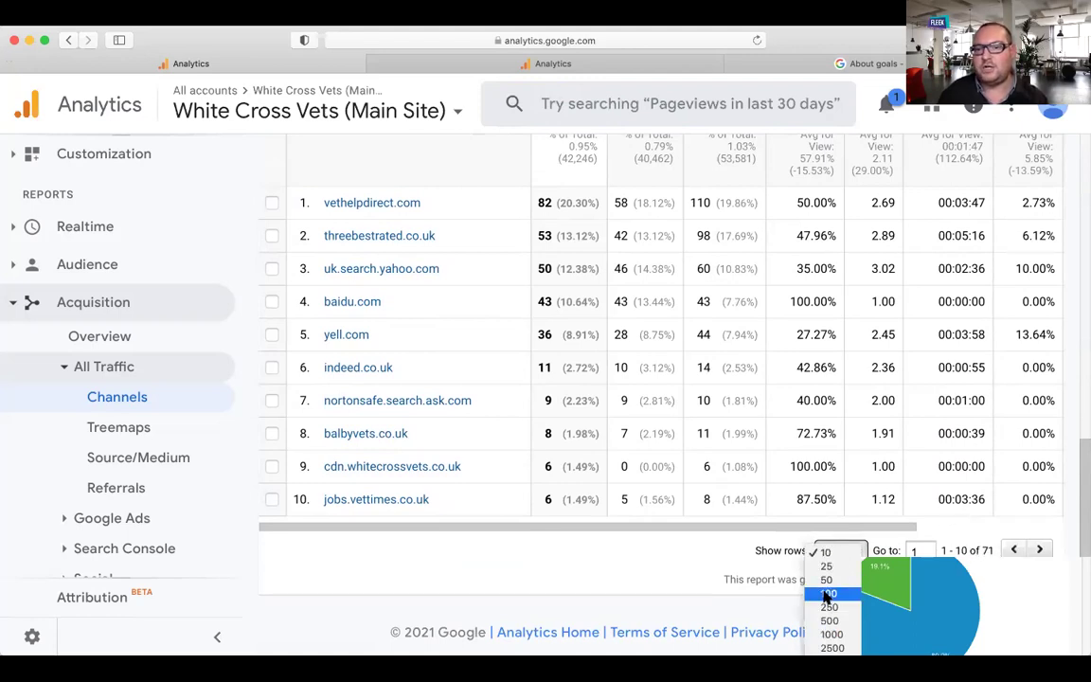
left_click(828, 592)
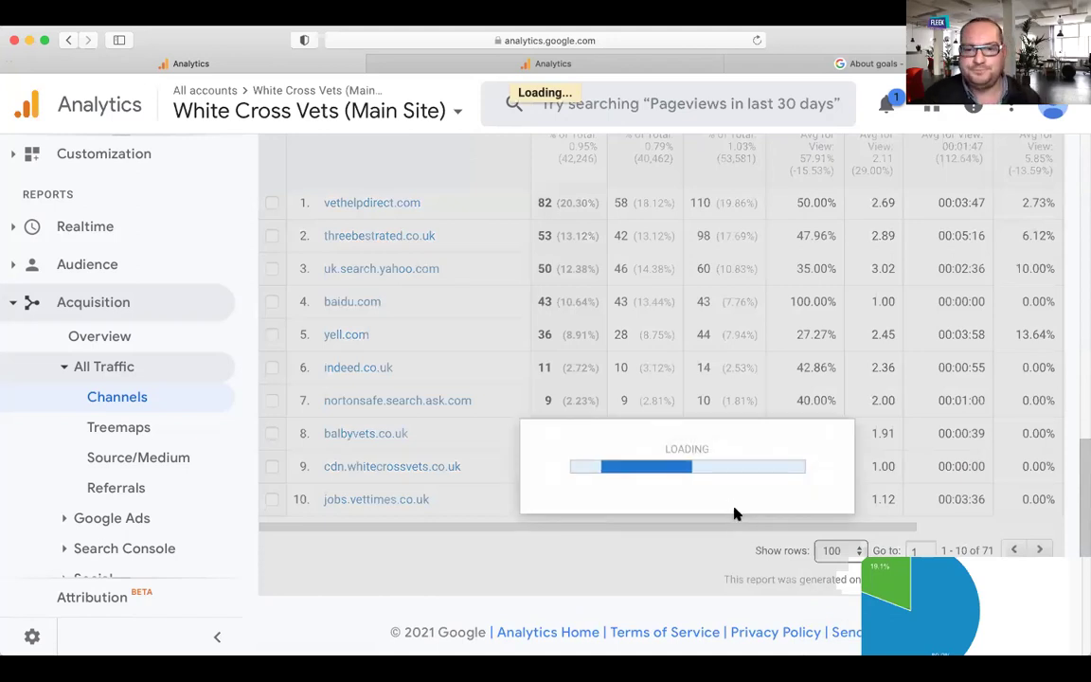
scroll(736, 512, "down", 10)
scroll(736, 513, "down", 15)
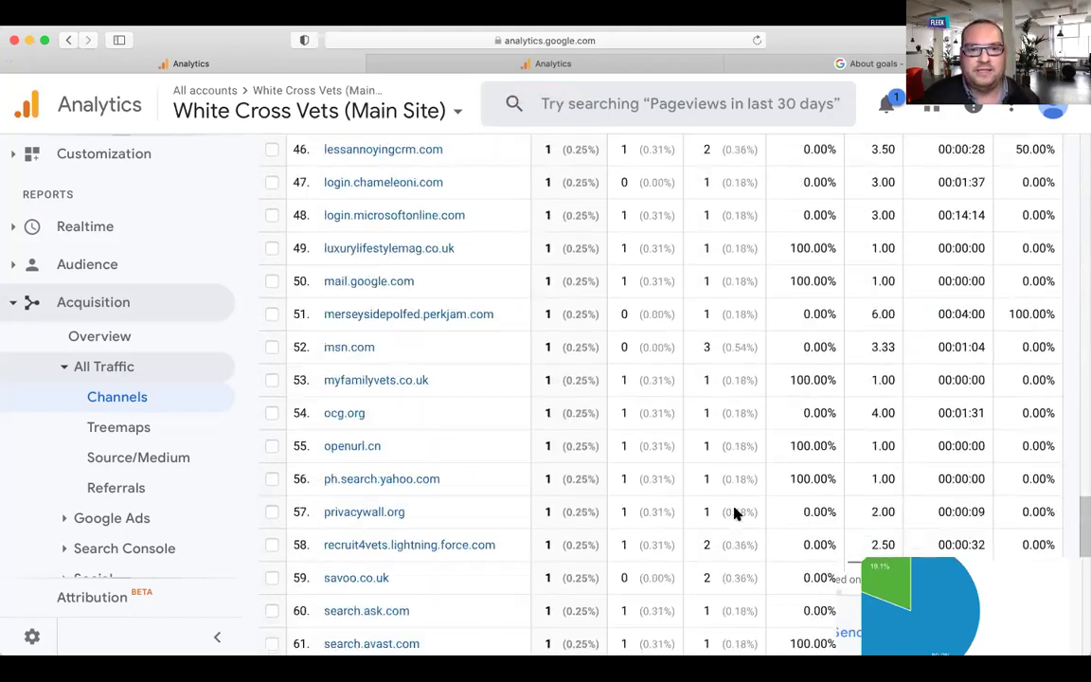
scroll(735, 509, "down", 1)
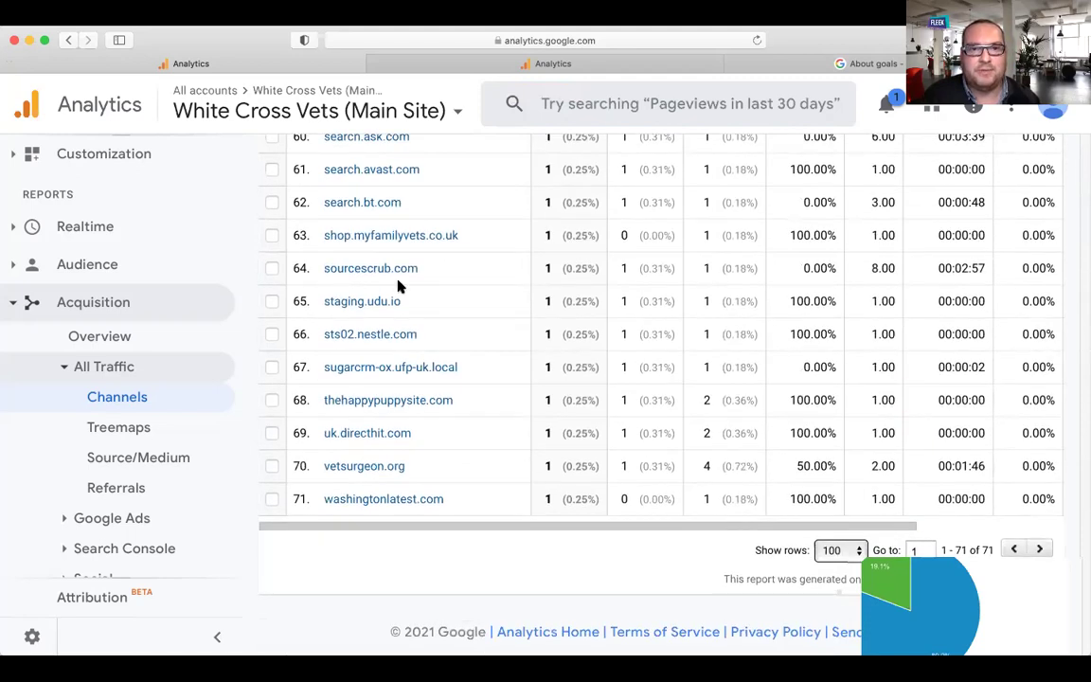
Examine the leading referral sources, comparing each one's users with its goal conversion rate, completions and goal value.
scroll(398, 285, "up", 20)
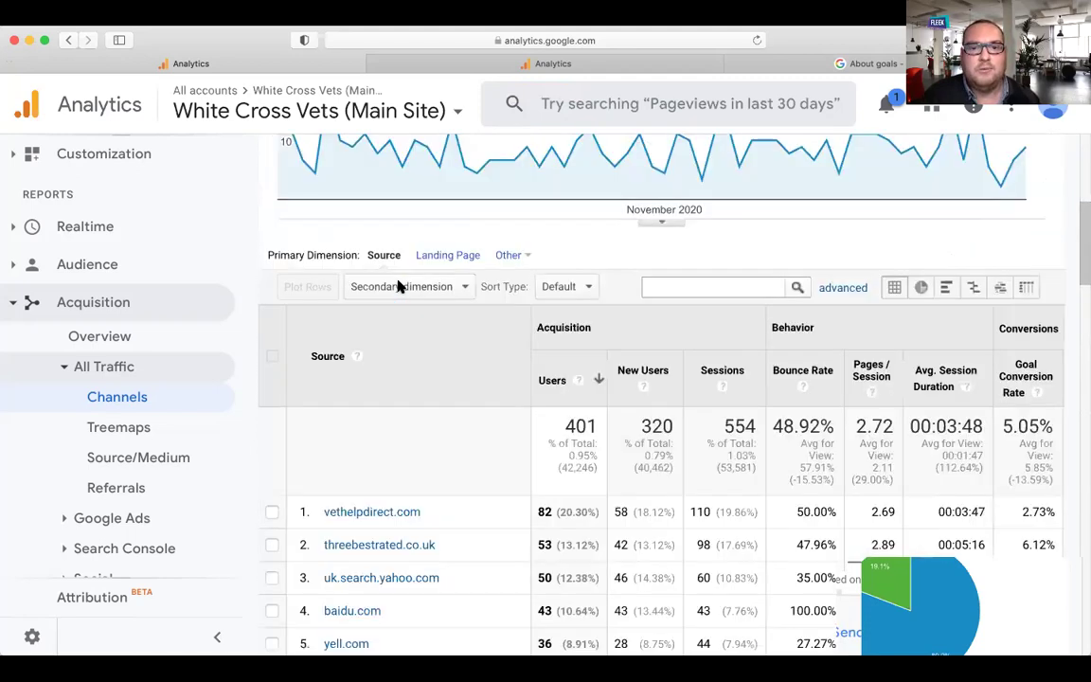
scroll(398, 285, "down", 5)
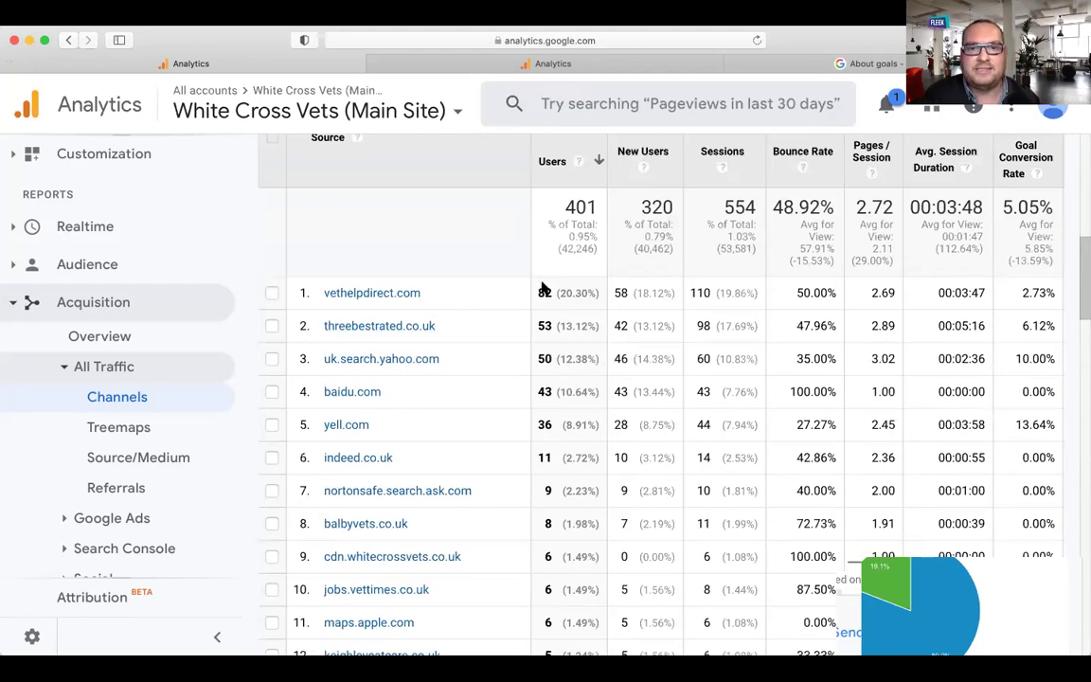
scroll(543, 292, "right", 5)
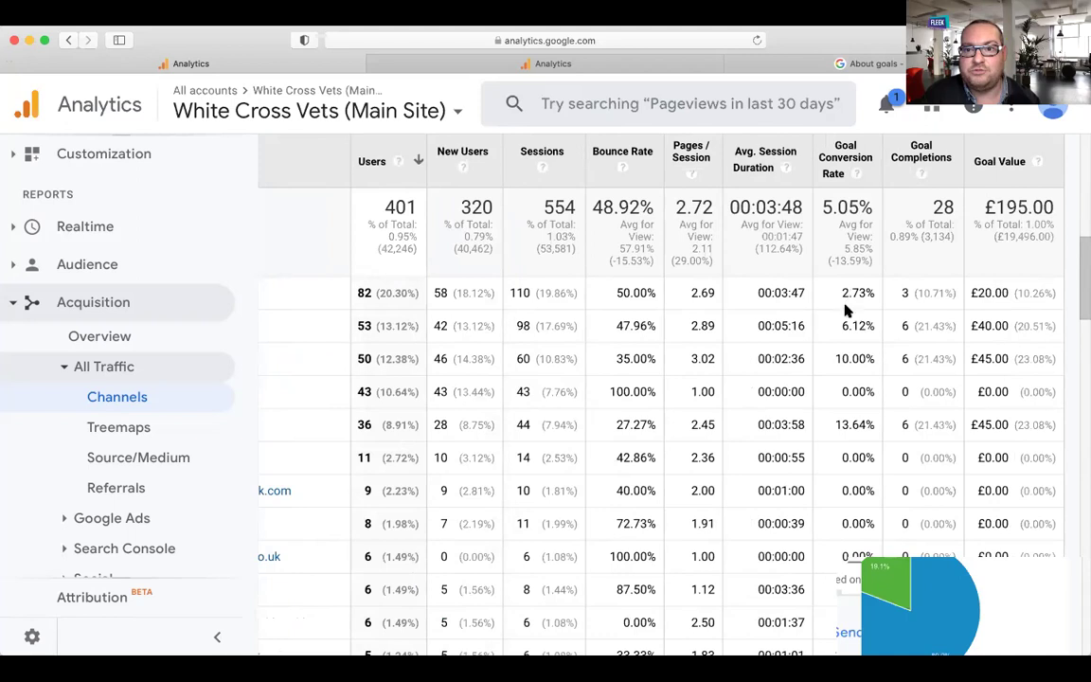
scroll(831, 360, "left", 5)
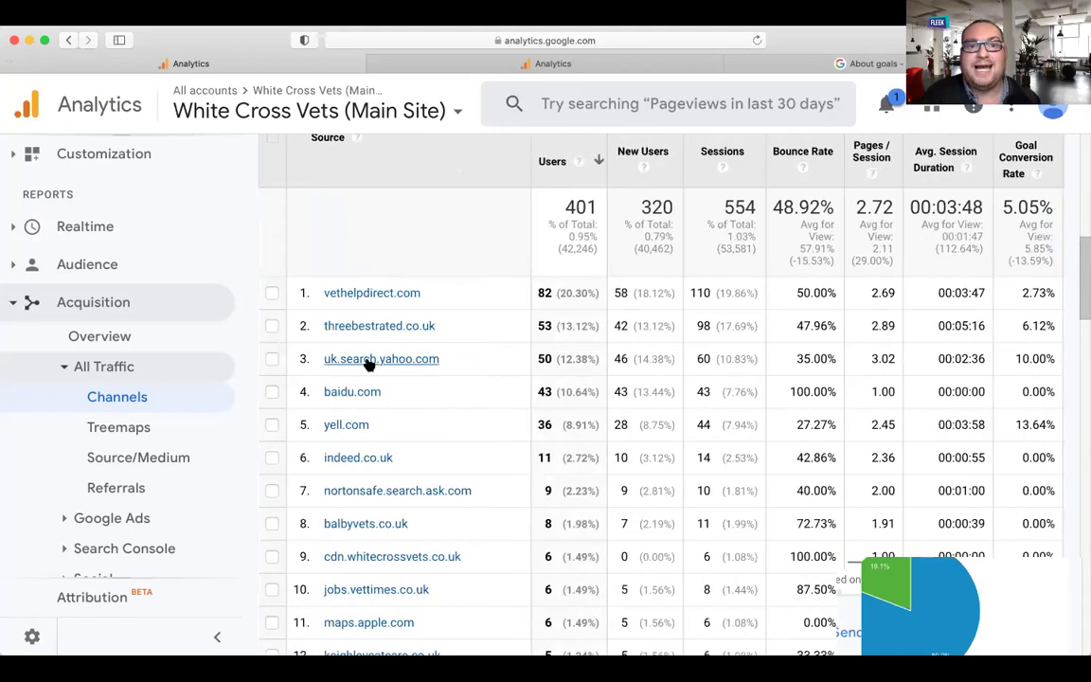
scroll(367, 360, "right", 5)
scroll(567, 348, "left", 5)
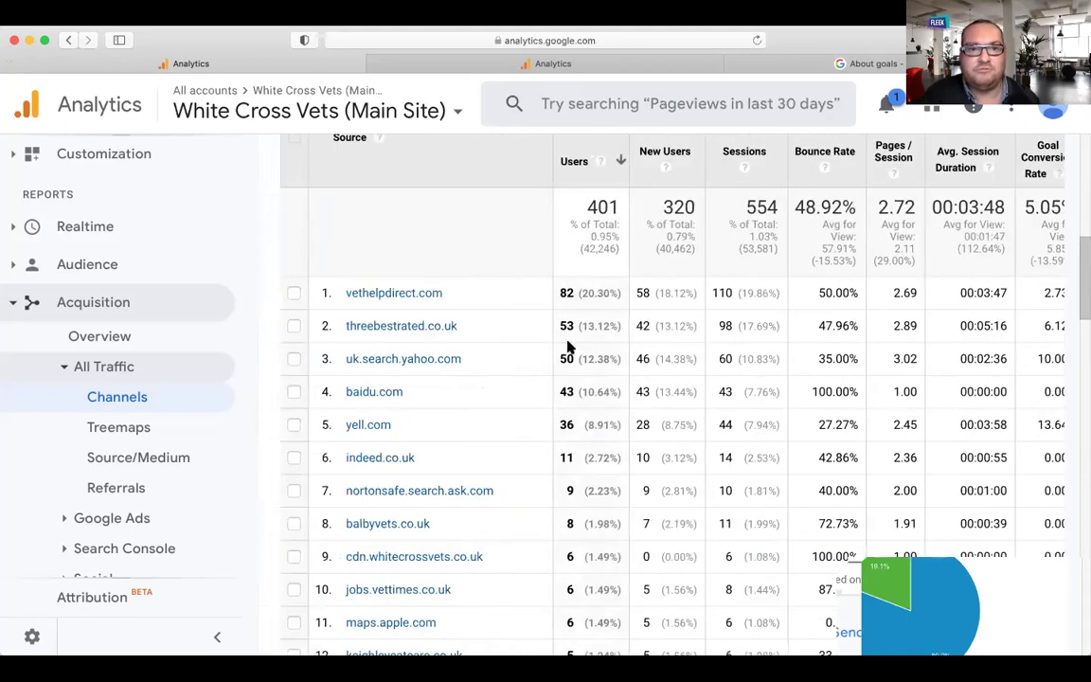
scroll(478, 336, "right", 5)
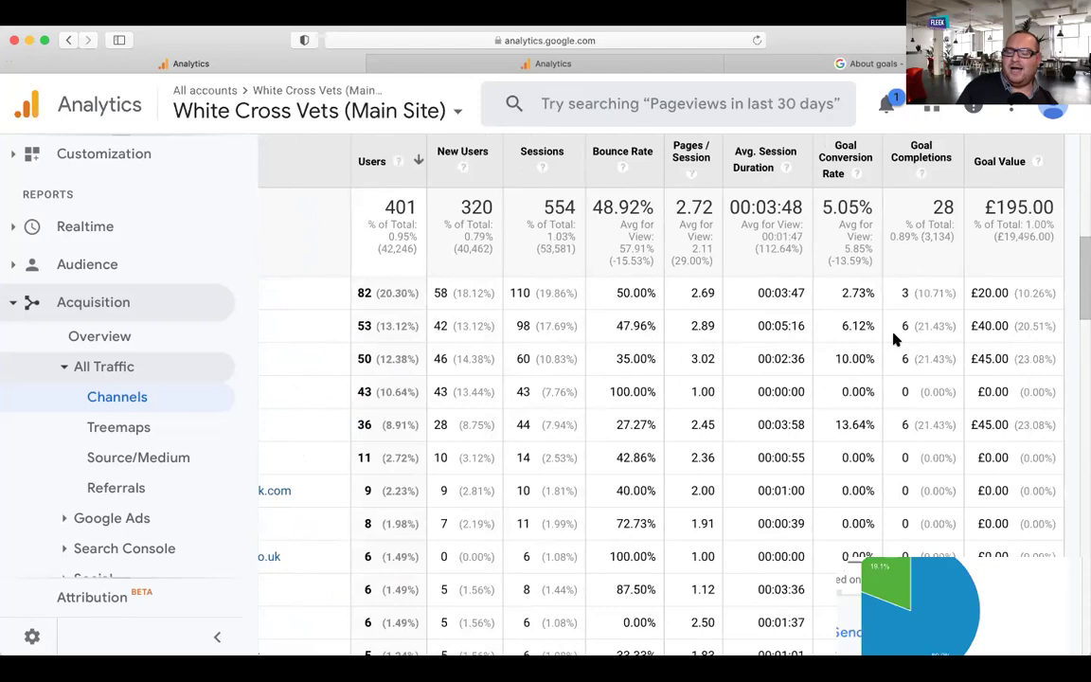
scroll(436, 369, "left", 5)
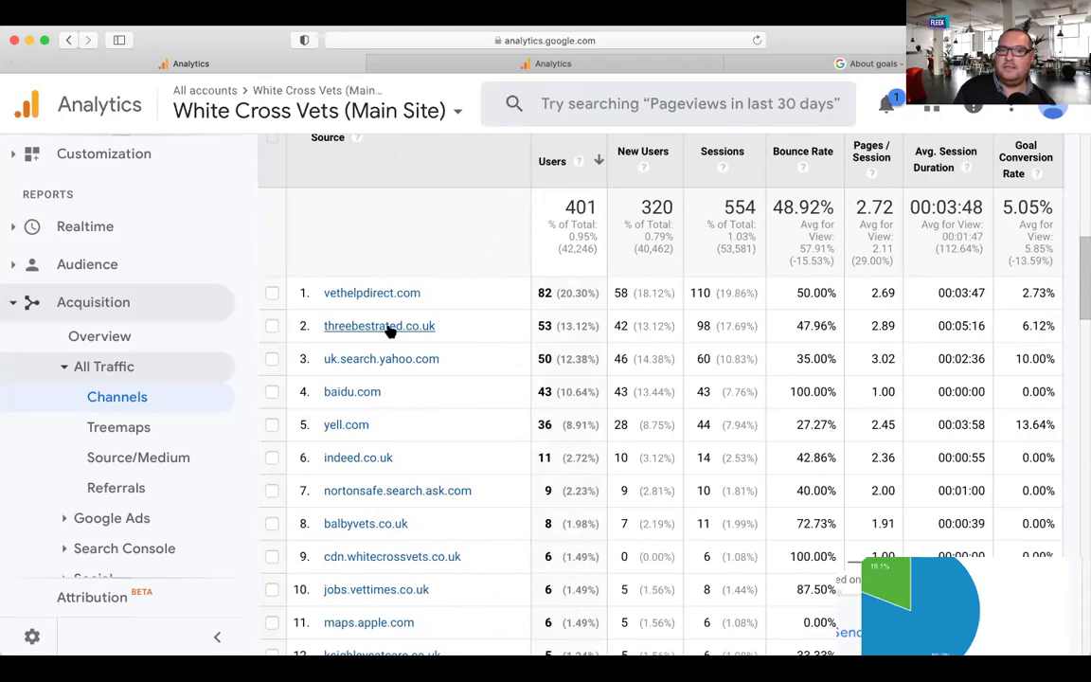
scroll(388, 331, "right", 5)
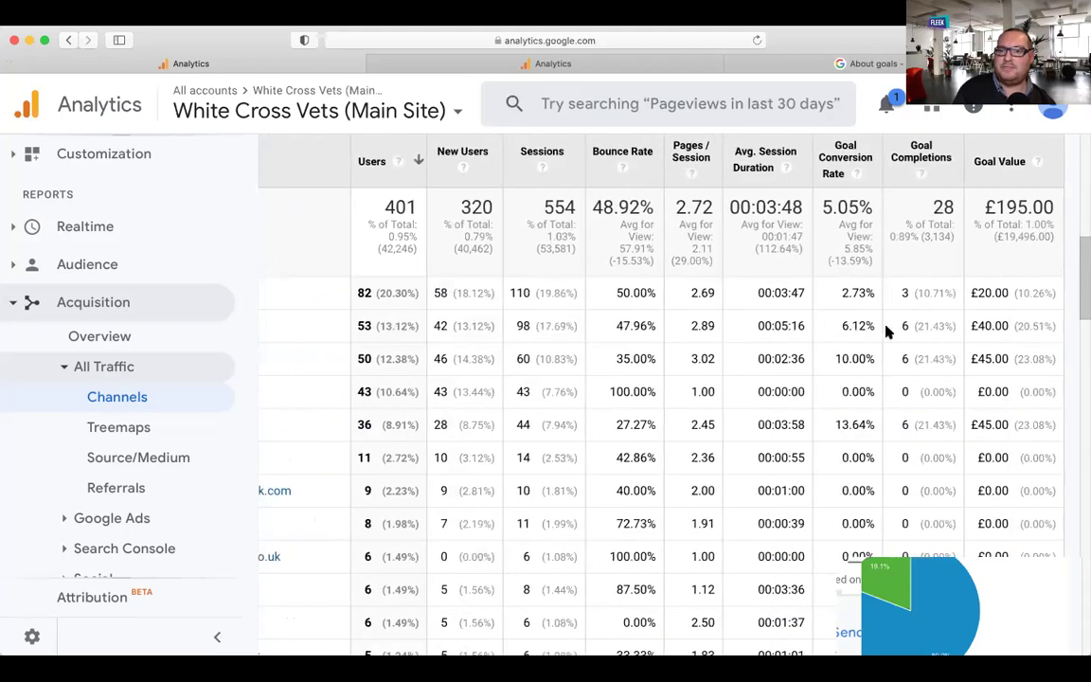
scroll(828, 428, "left", 5)
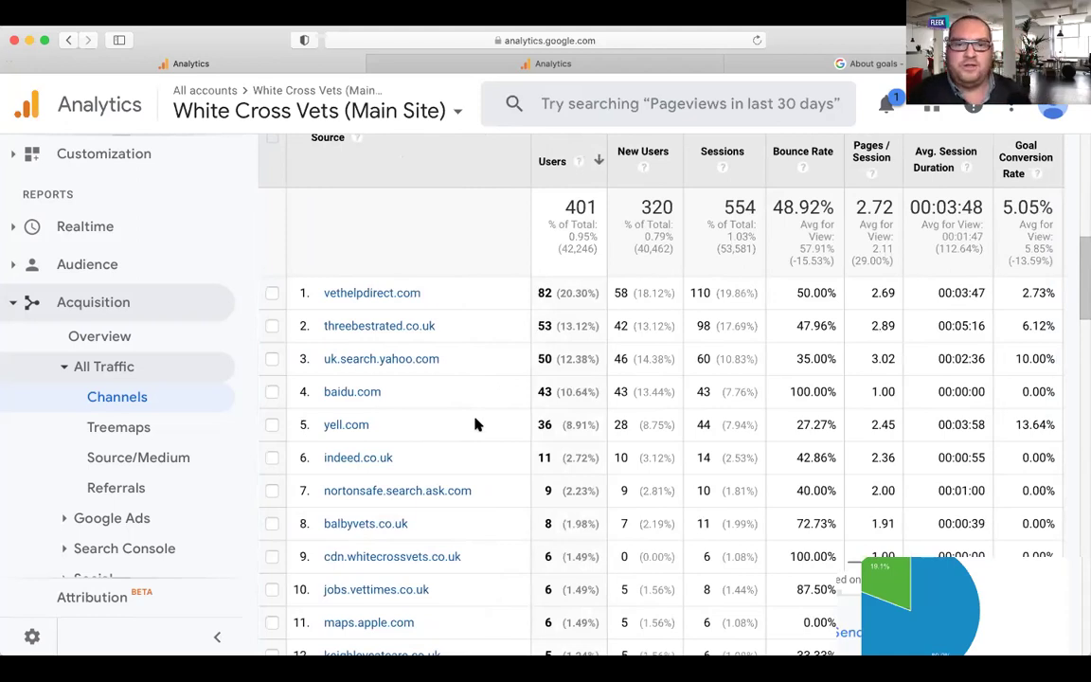
scroll(568, 436, "right", 5)
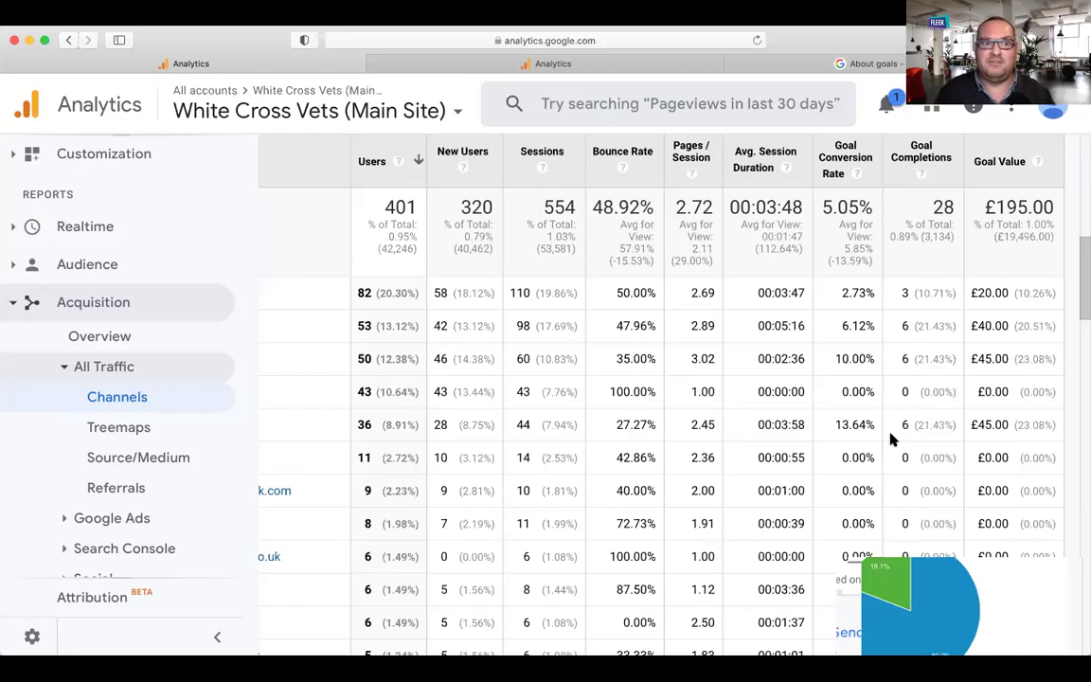
Expand the Search Console reports and then the Campaigns reports within Acquisition.
scroll(208, 452, "down", 3)
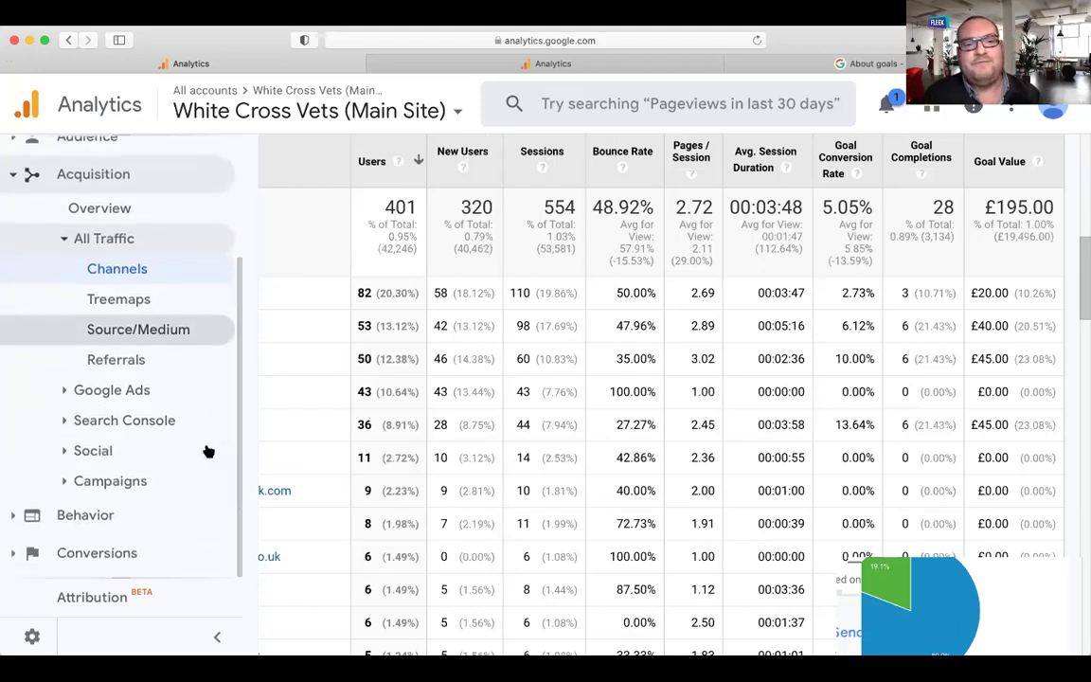
left_click(98, 431)
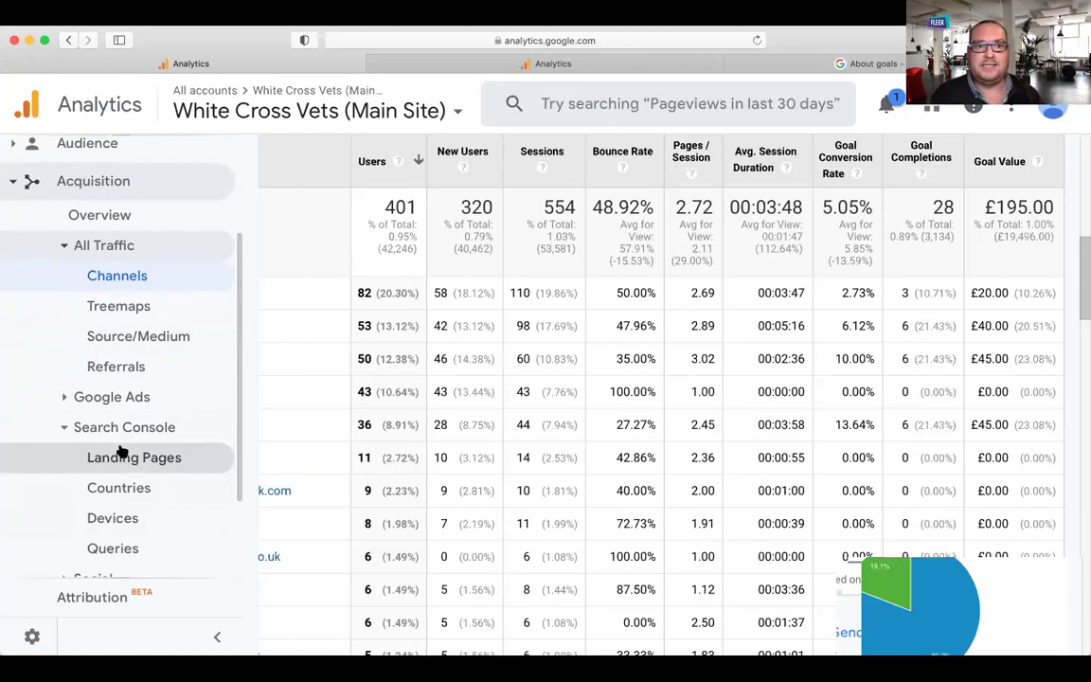
scroll(122, 452, "down", 3)
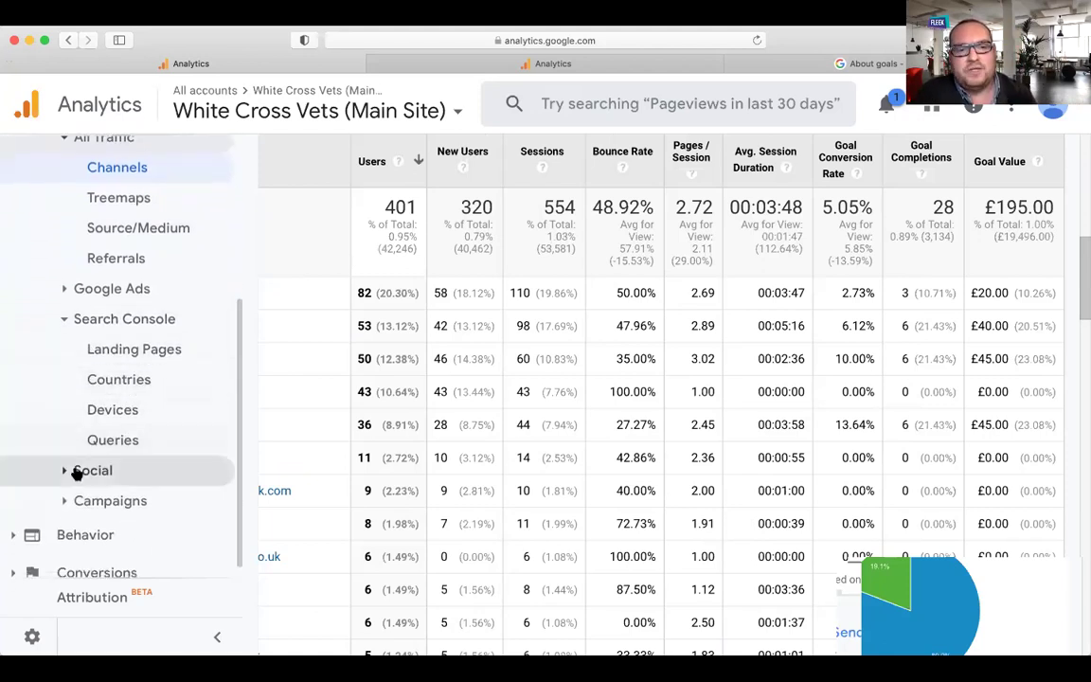
left_click(68, 499)
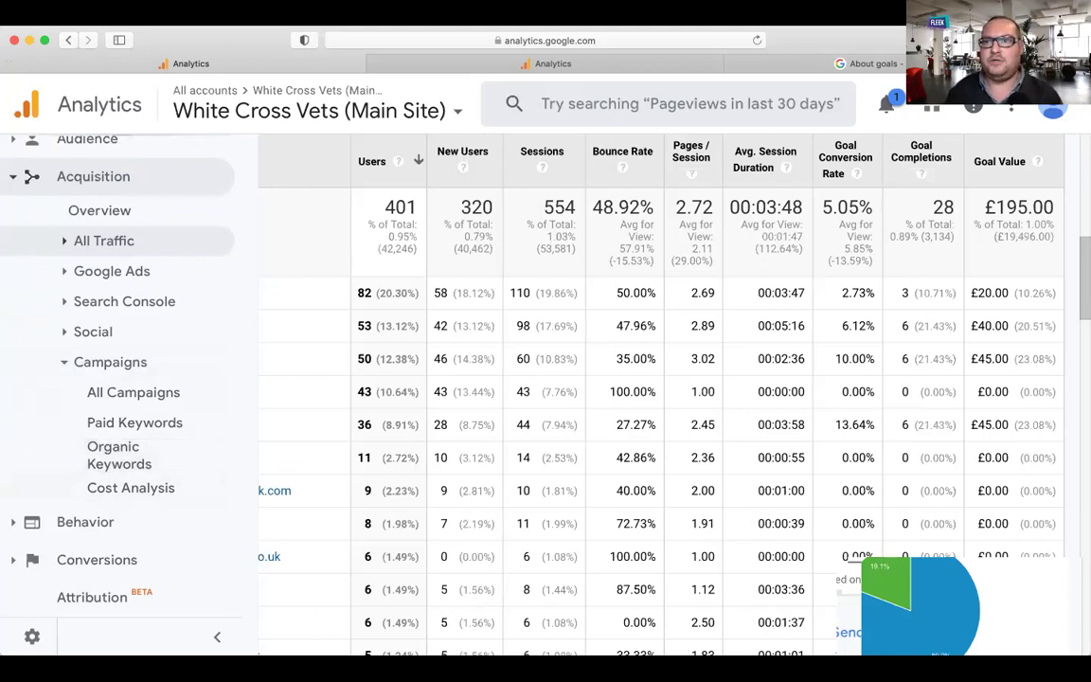
Search the web for "campaing url utm" in a new browser tab.
key("super+t")
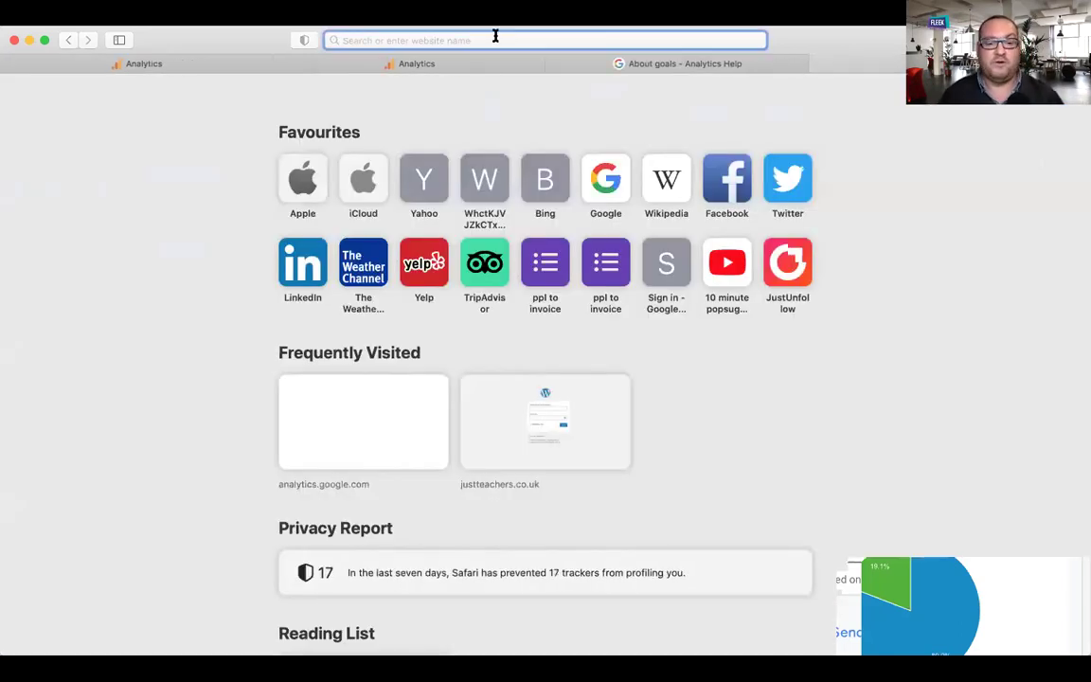
type("campain")
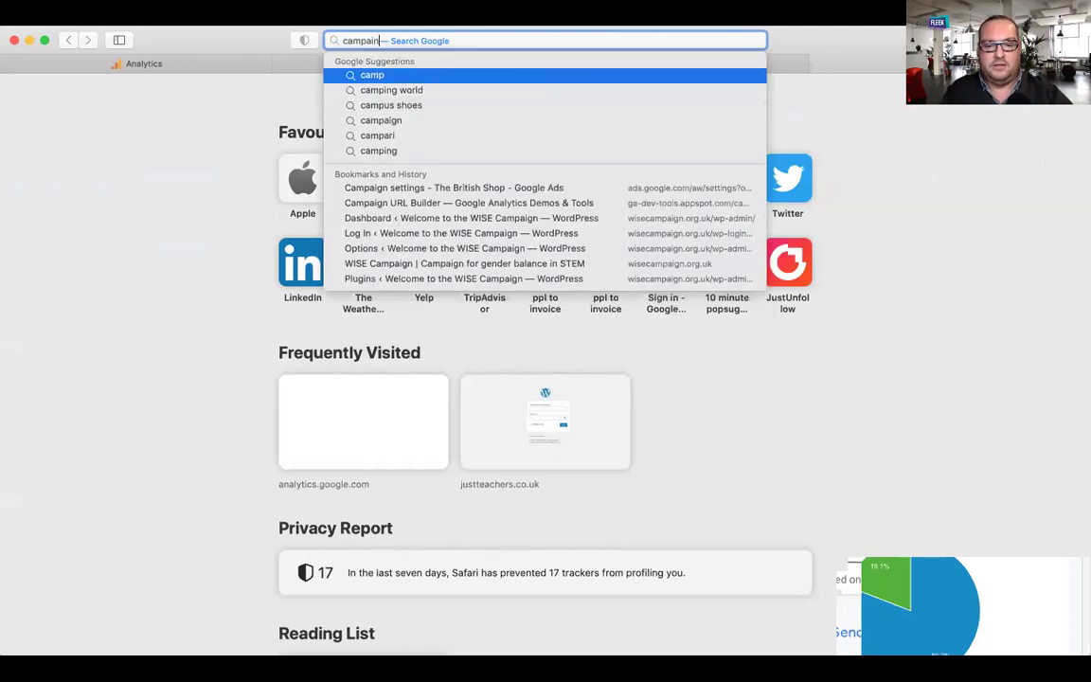
type("g url utm")
key("Return")
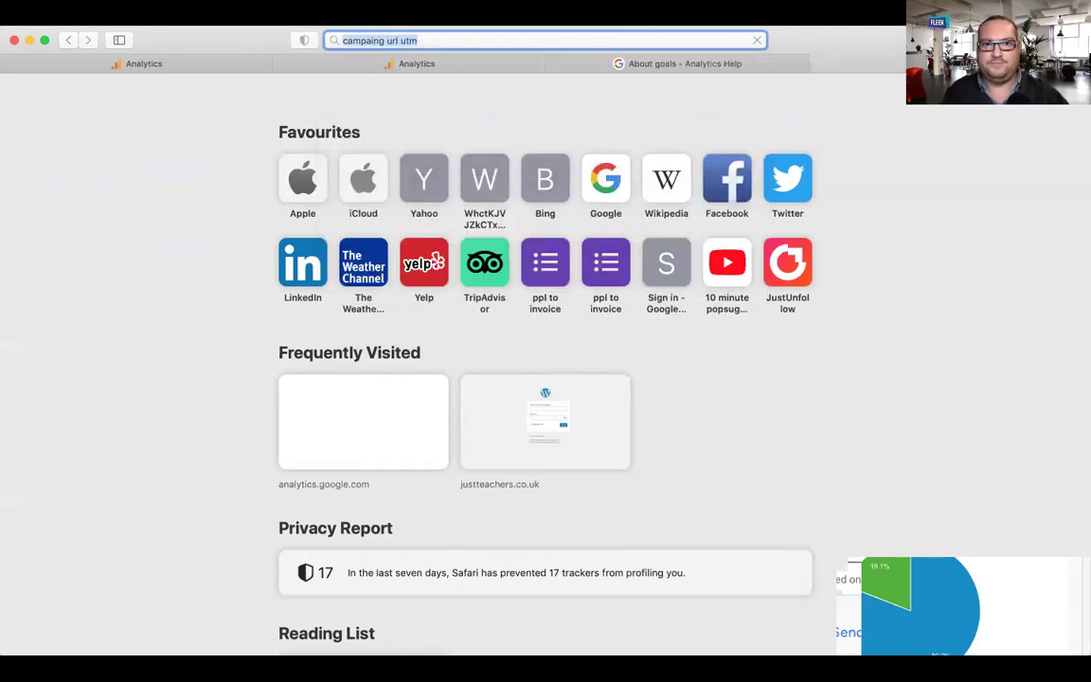
Change the web search to "campaing url builder" and open the Google Analytics Demos & Tools Campaign URL Builder page.
left_click(488, 36)
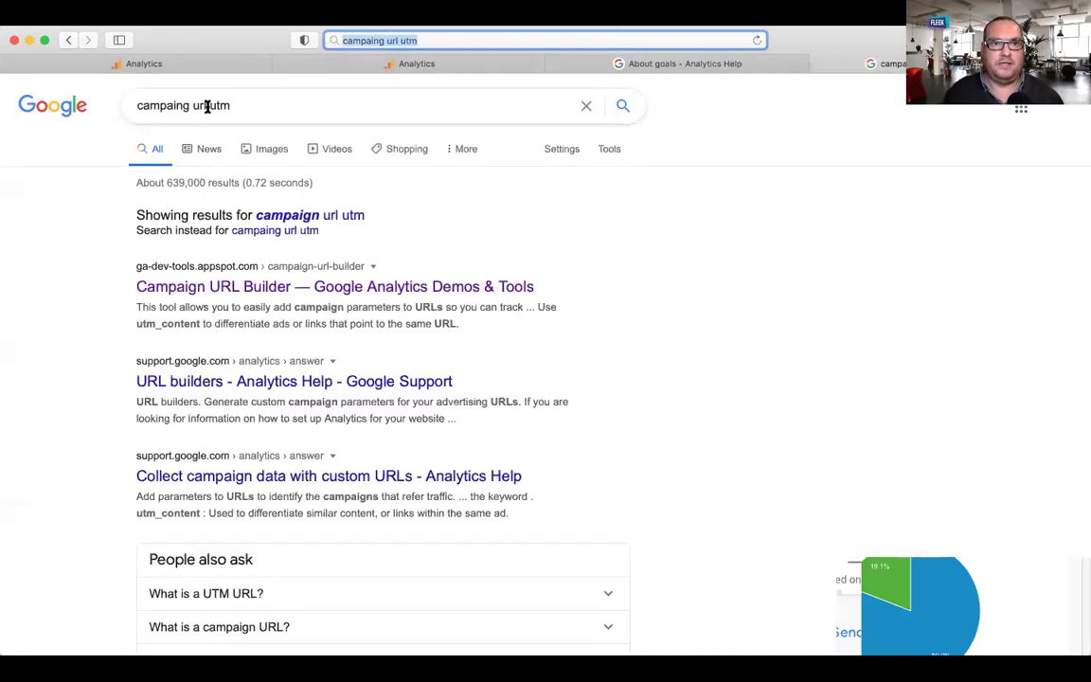
double_click(371, 100)
type("builder")
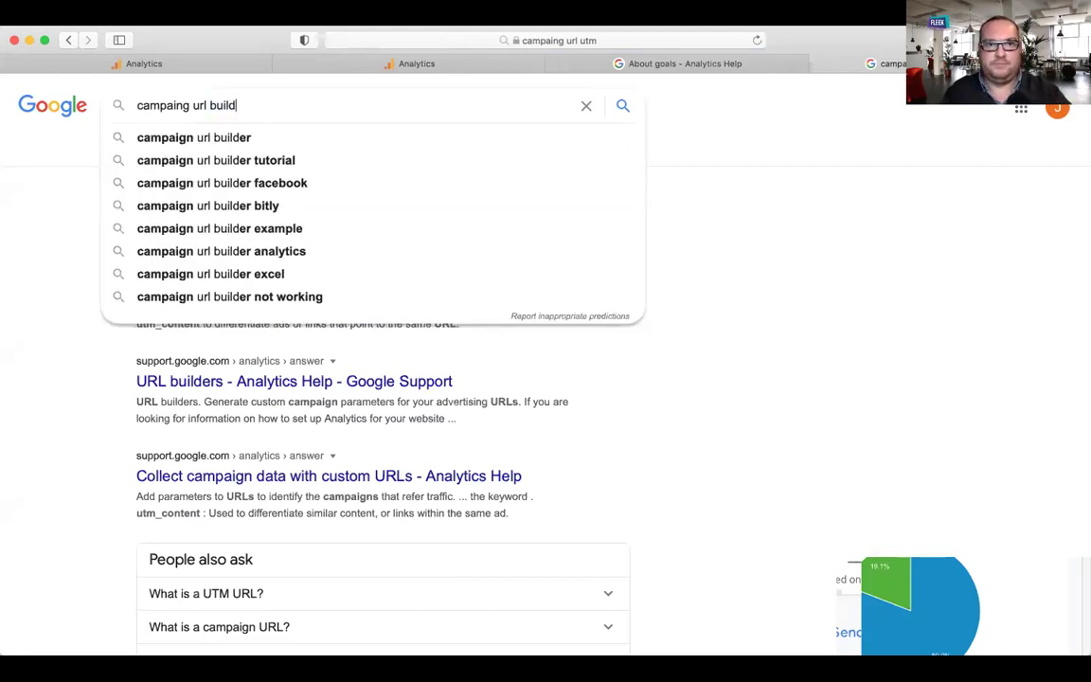
key("Return")
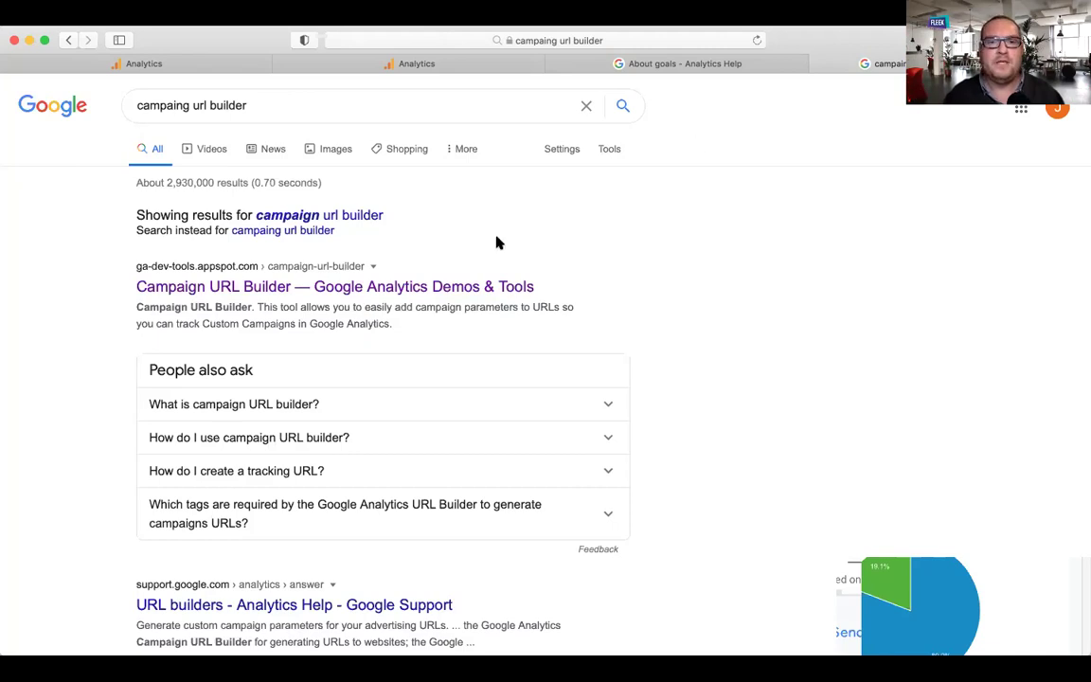
left_click(427, 285)
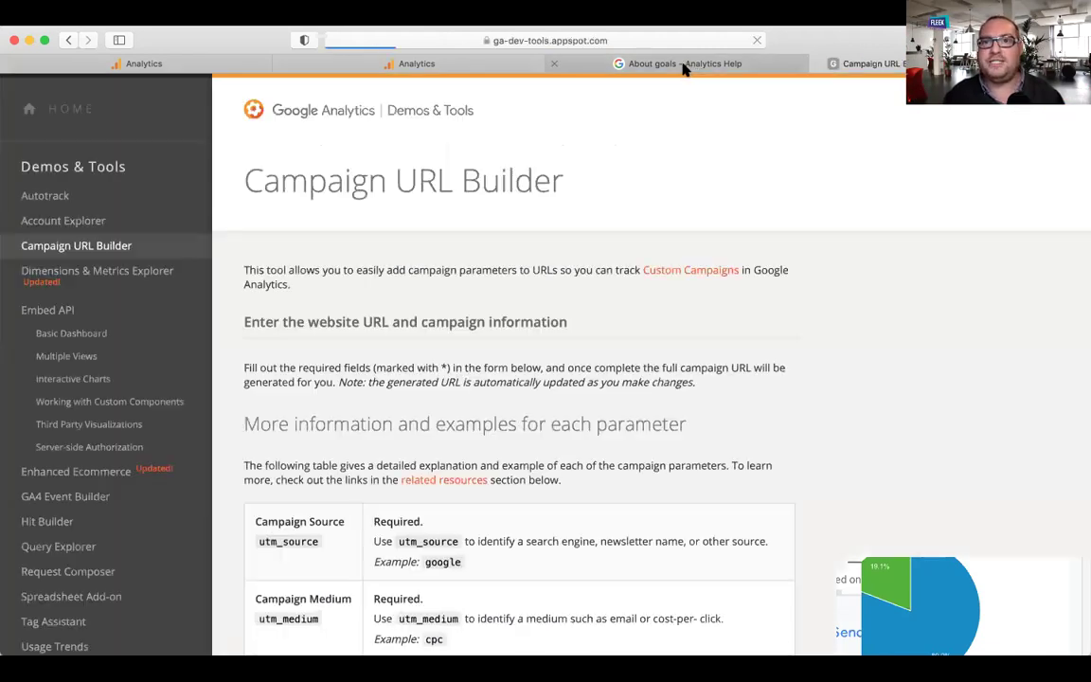
Load the fleek.marketing website in place of the About goals help page and copy its address.
left_click(682, 64)
left_click(622, 42)
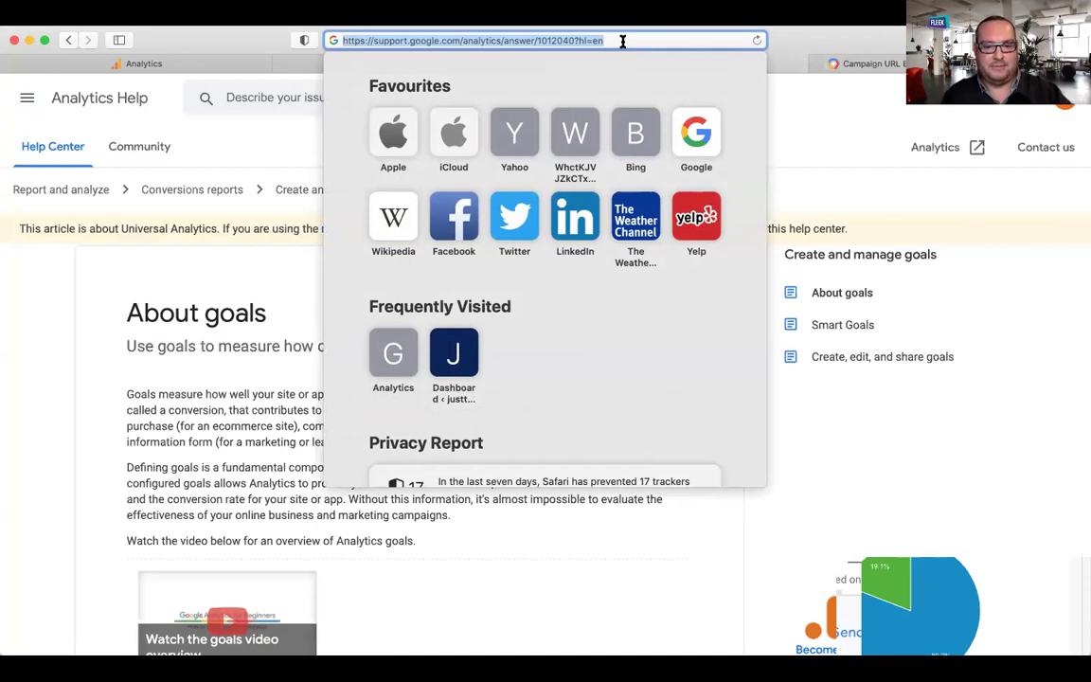
type("fleek")
key("Return")
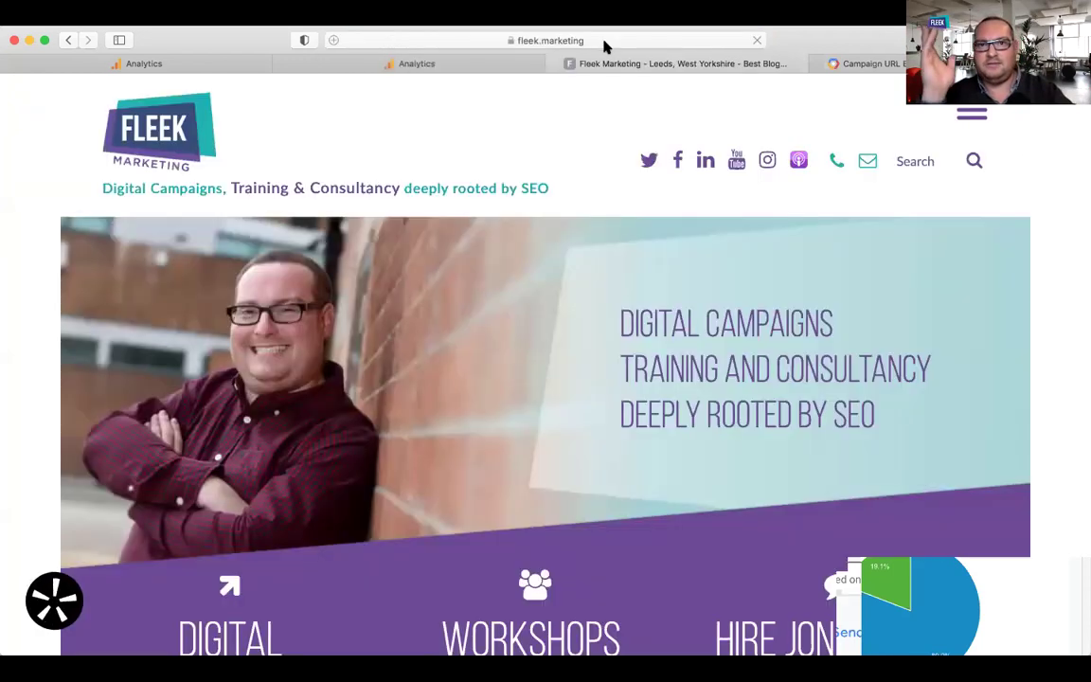
left_click(598, 41)
key("super+c")
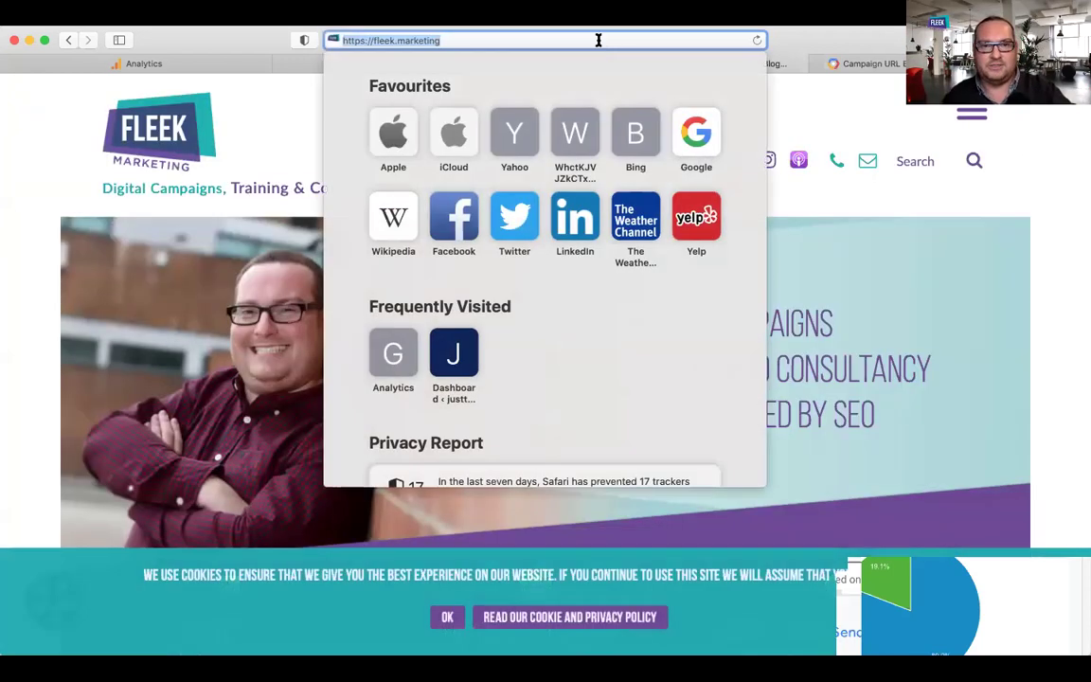
left_click(867, 63)
left_click(374, 429)
key("super+v")
scroll(377, 429, "down", 3)
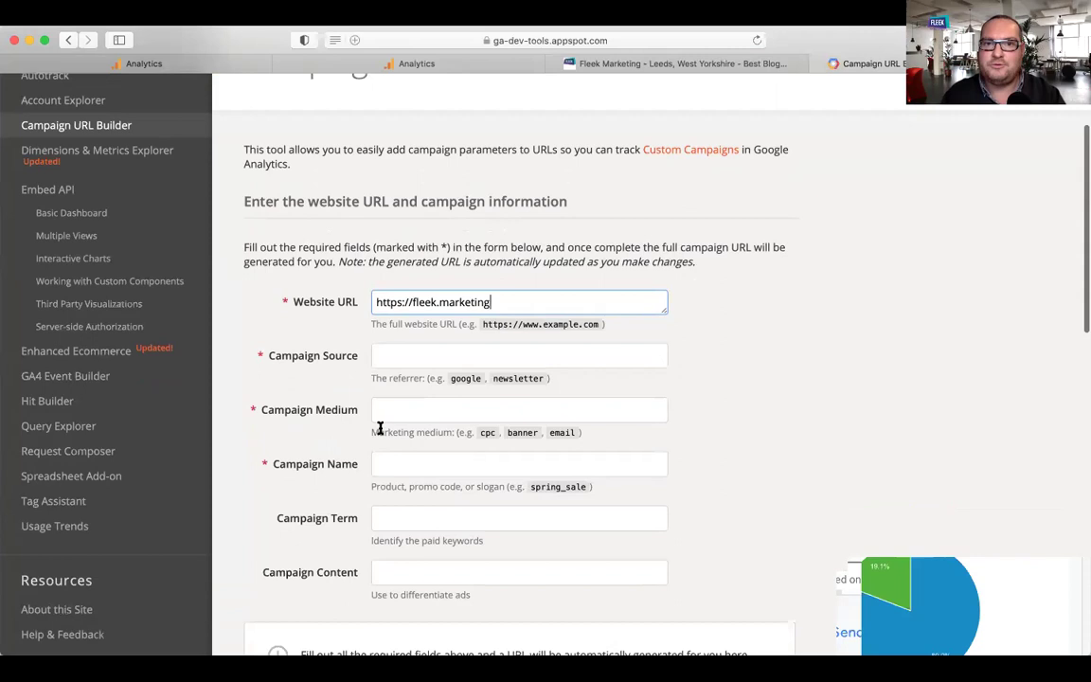
key("super+equal")
scroll(380, 433, "down", 1)
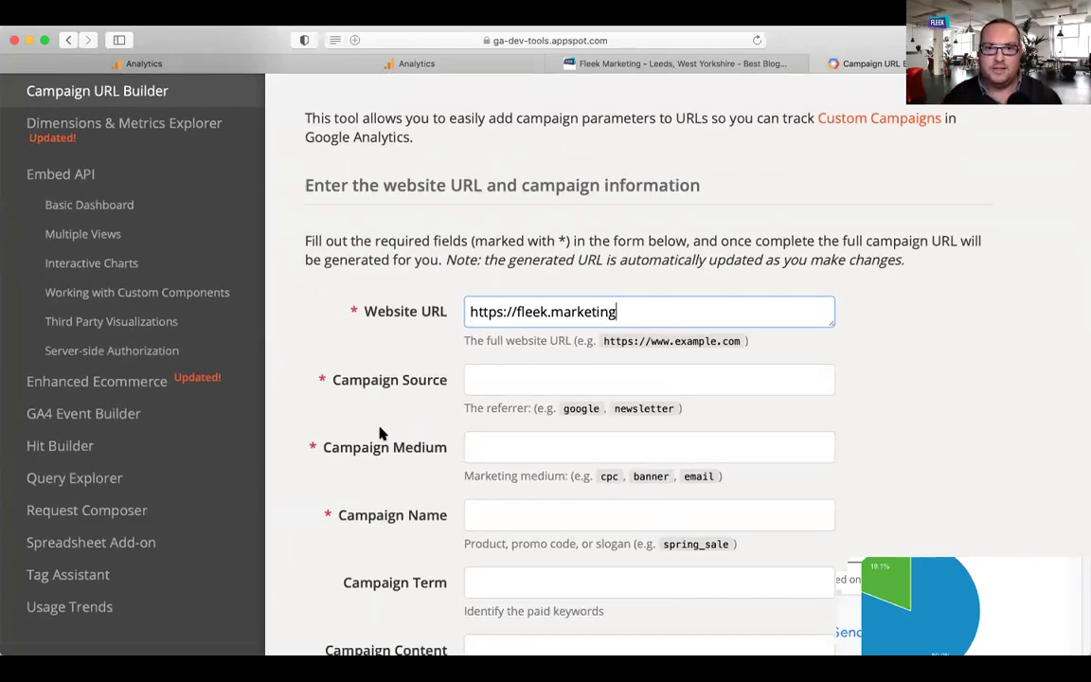
left_click(510, 384)
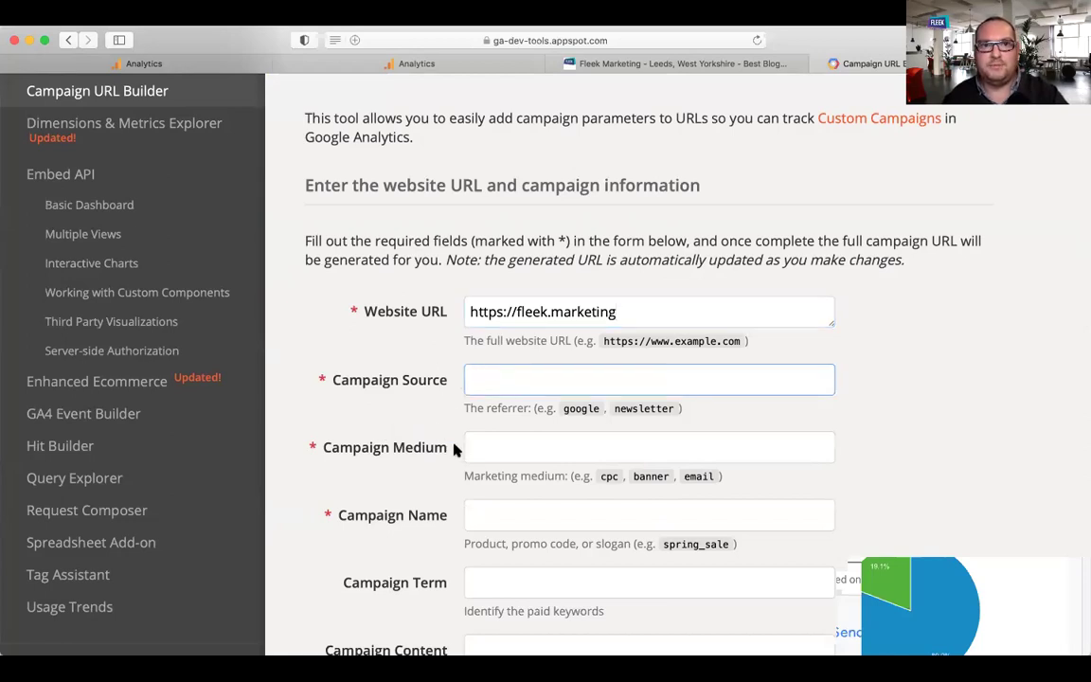
Open the Source/Medium report under All Traffic in Google Analytics and look over the leading source and medium pairs.
left_click(180, 64)
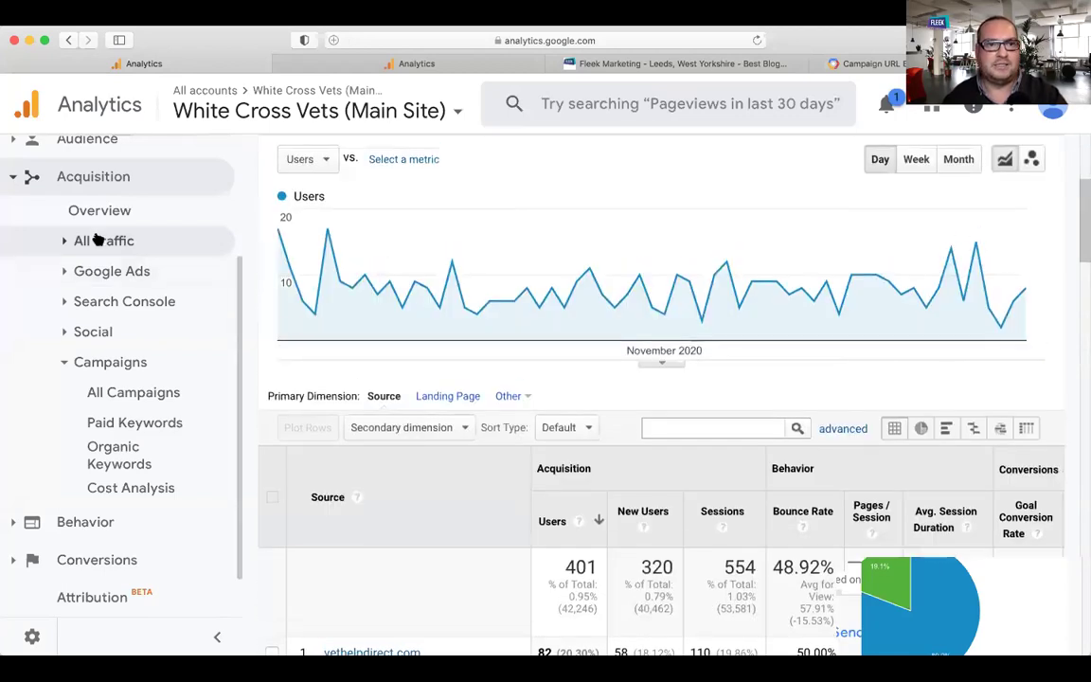
left_click(83, 241)
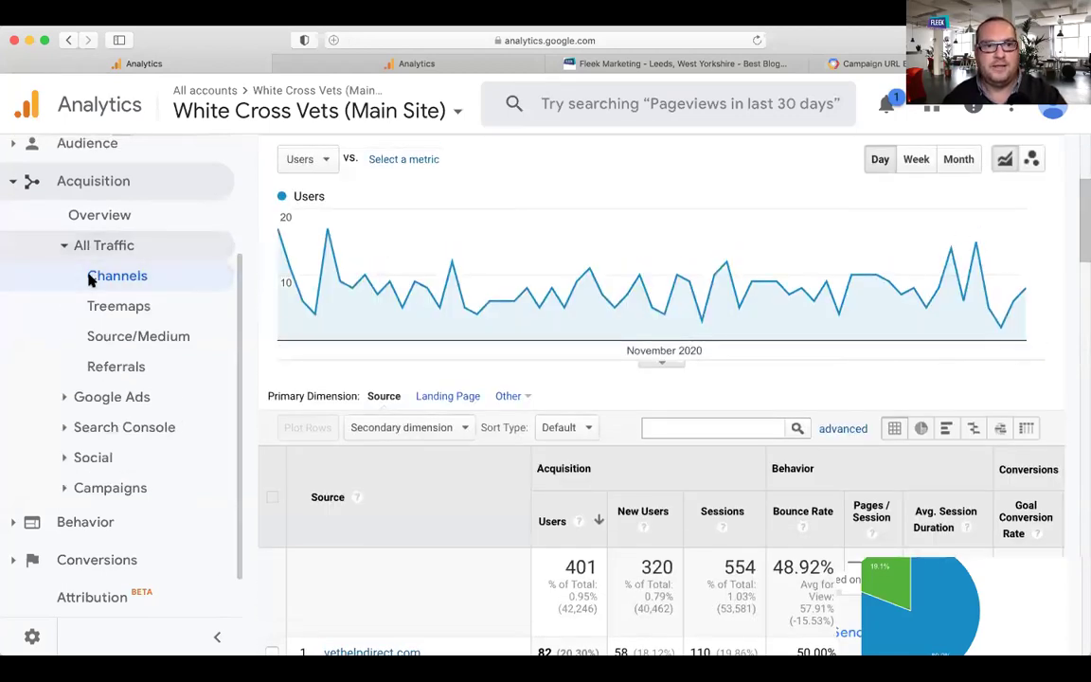
left_click(110, 334)
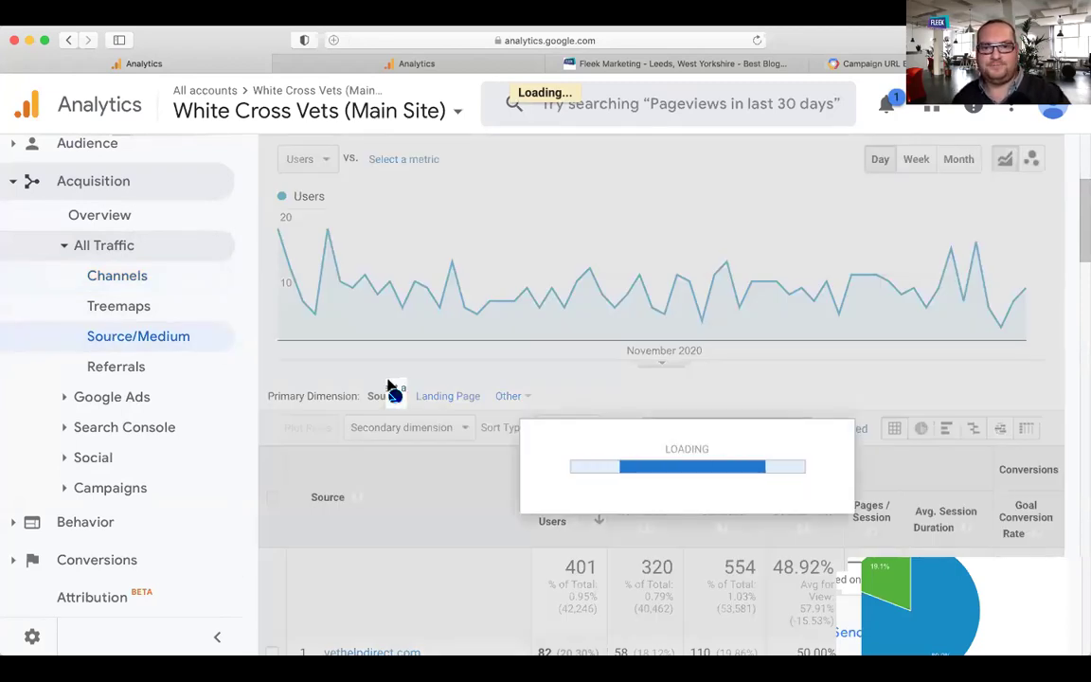
scroll(348, 338, "down", 5)
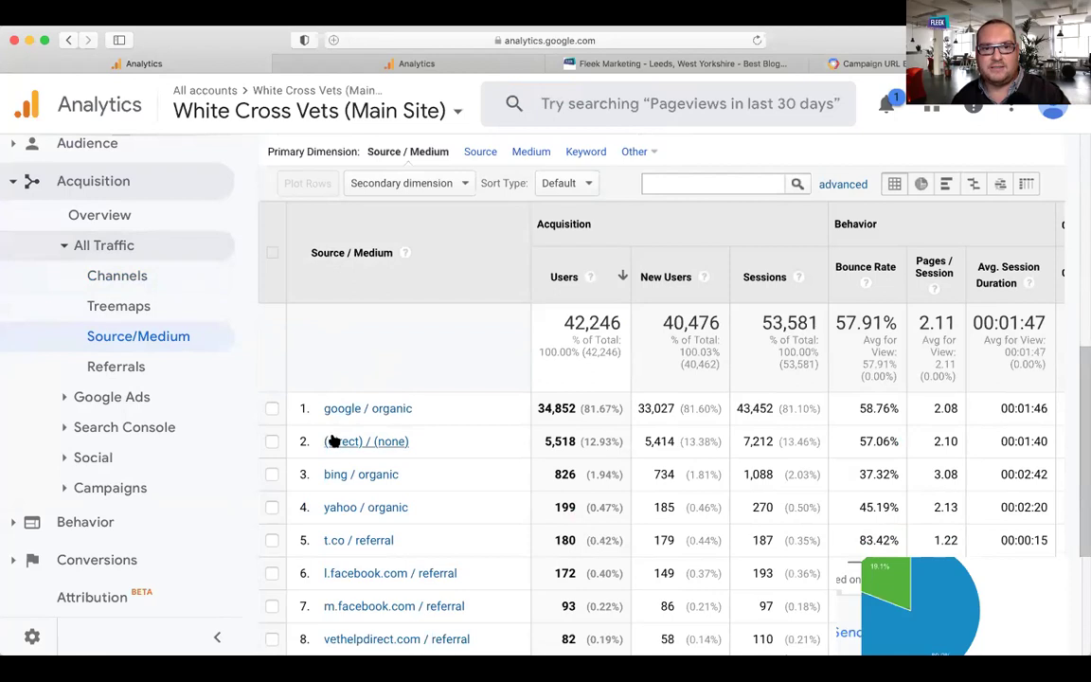
scroll(355, 488, "down", 3)
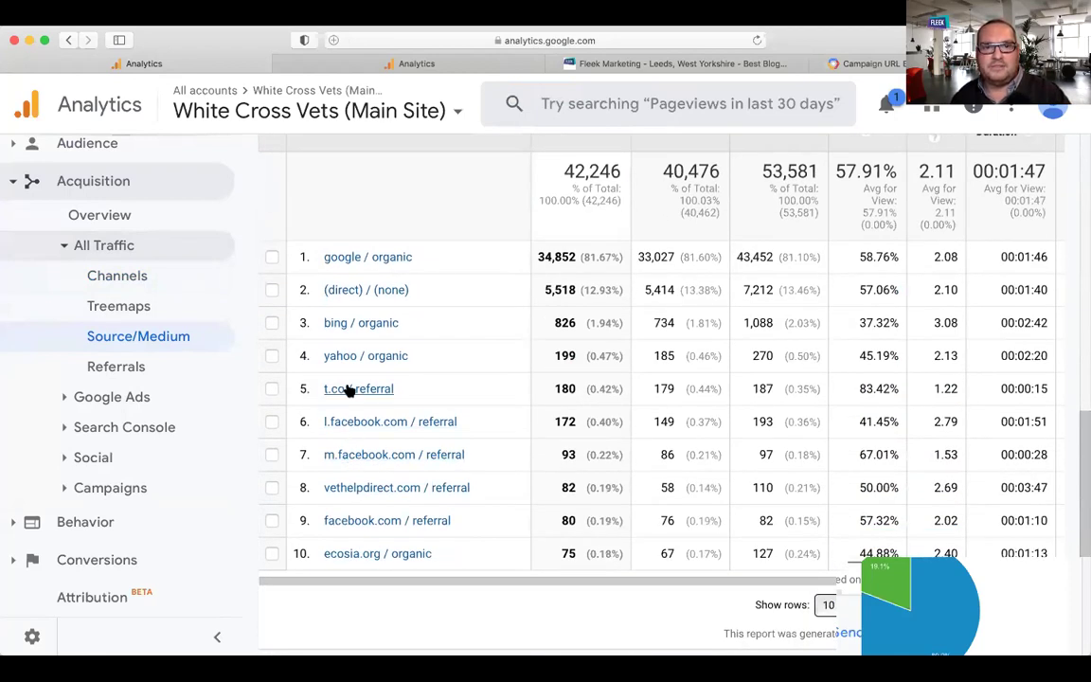
scroll(348, 391, "up", 2)
scroll(349, 396, "up", 1)
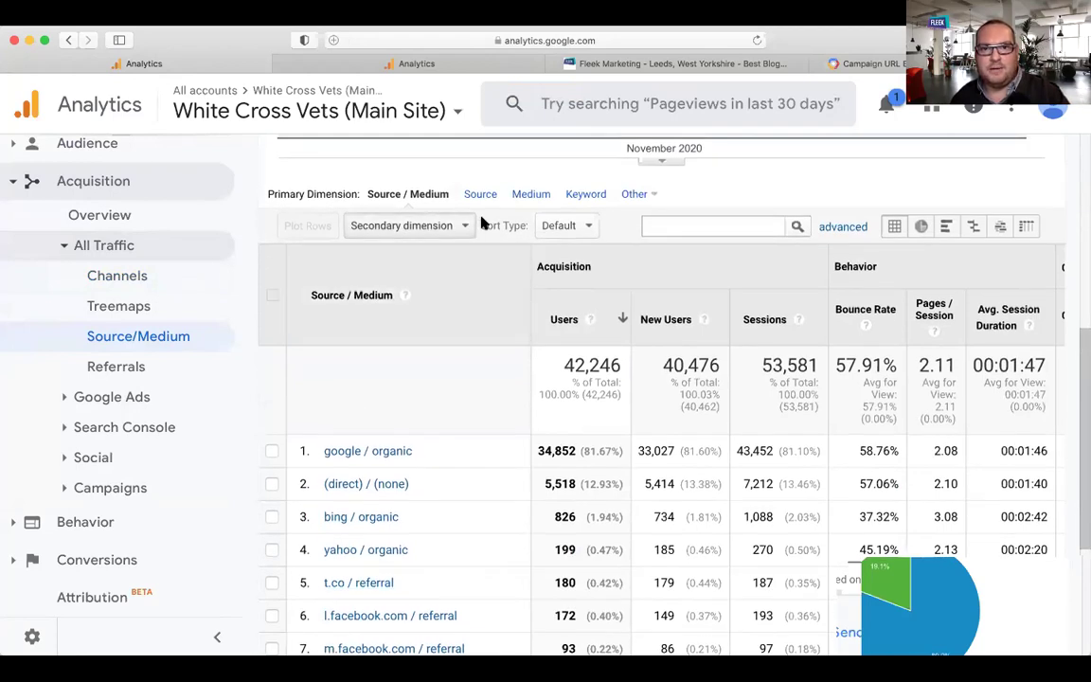
Show 250 rows in the Source/Medium table and look through the full list of sources and mediums.
scroll(663, 445, "down", 5)
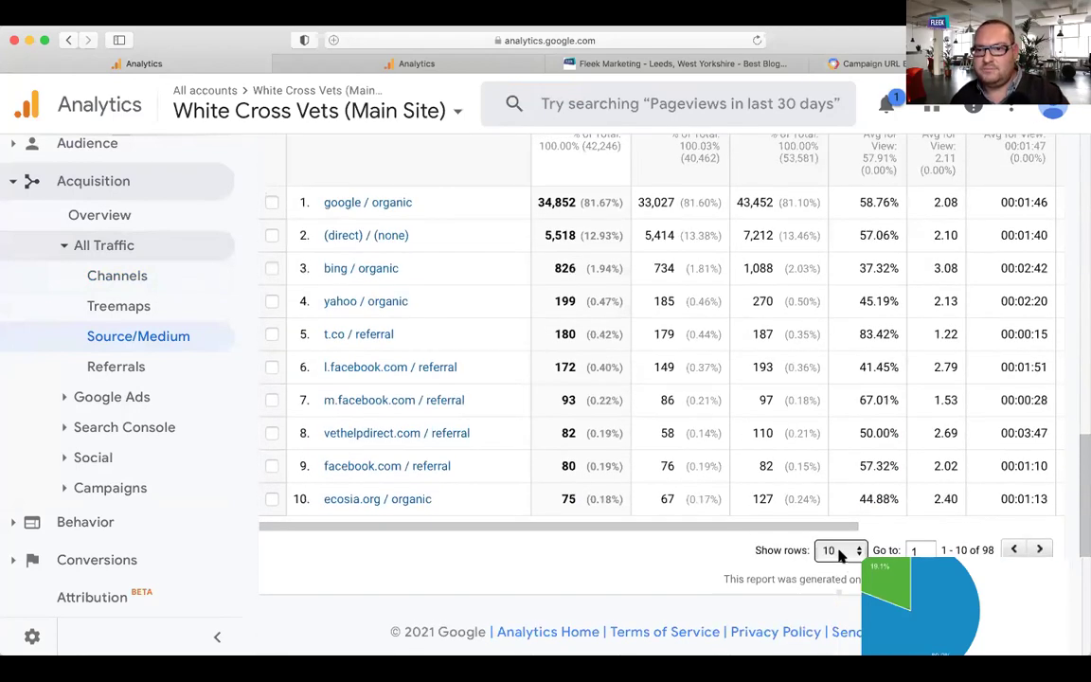
left_click(838, 551)
left_click(829, 606)
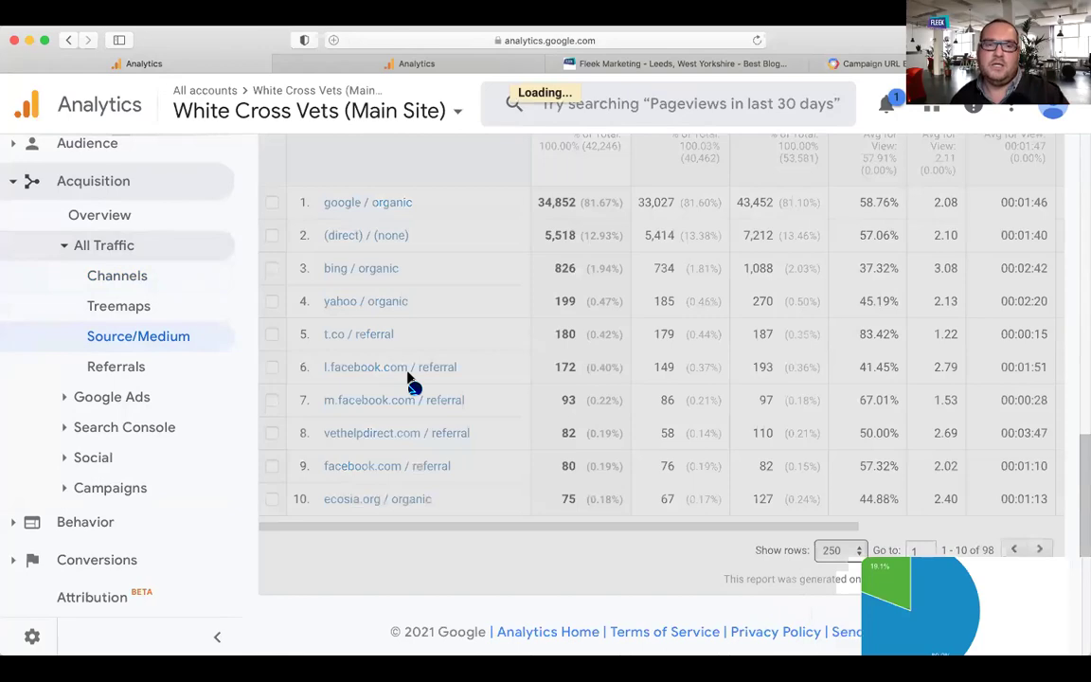
scroll(410, 379, "down", 6)
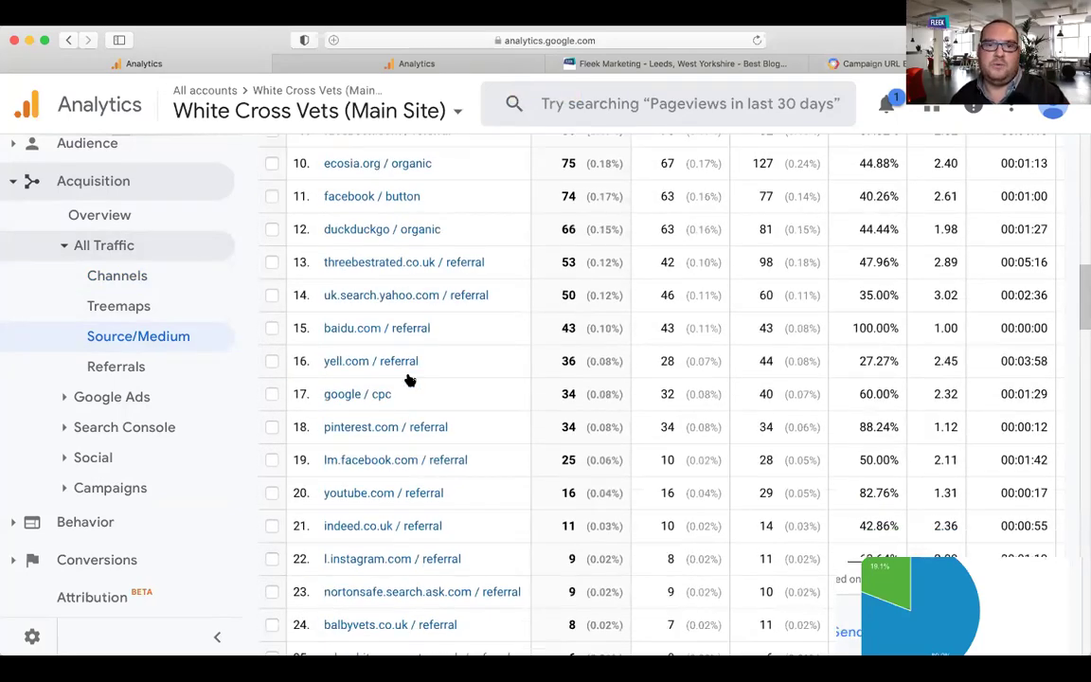
scroll(409, 379, "down", 20)
scroll(410, 379, "up", 2)
scroll(409, 379, "up", 15)
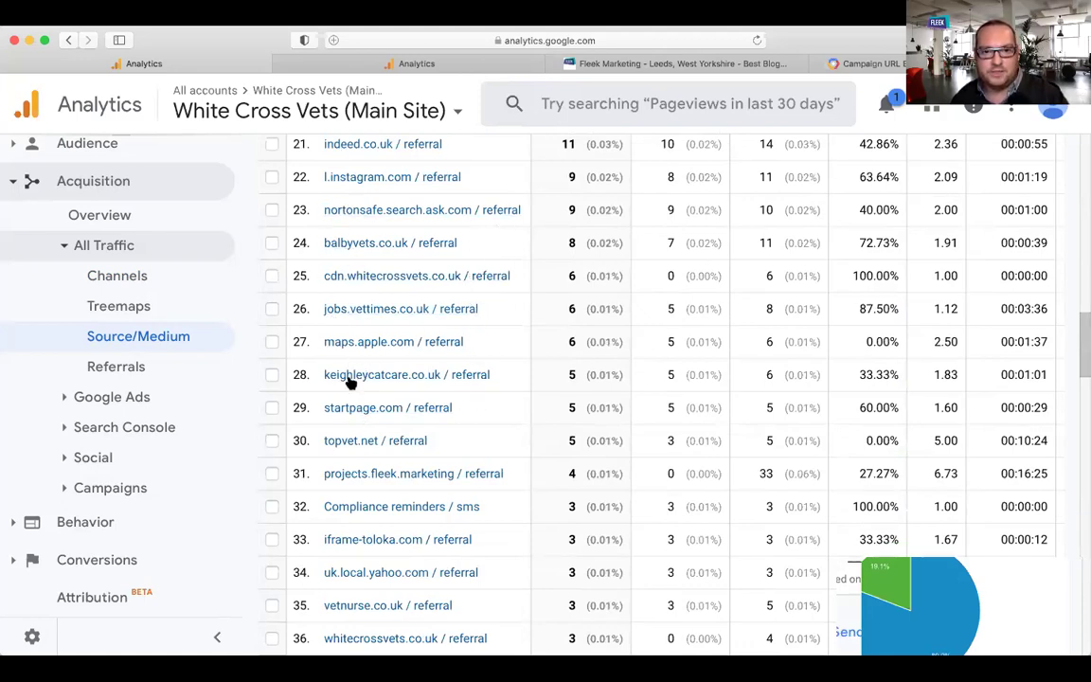
scroll(349, 383, "up", 1)
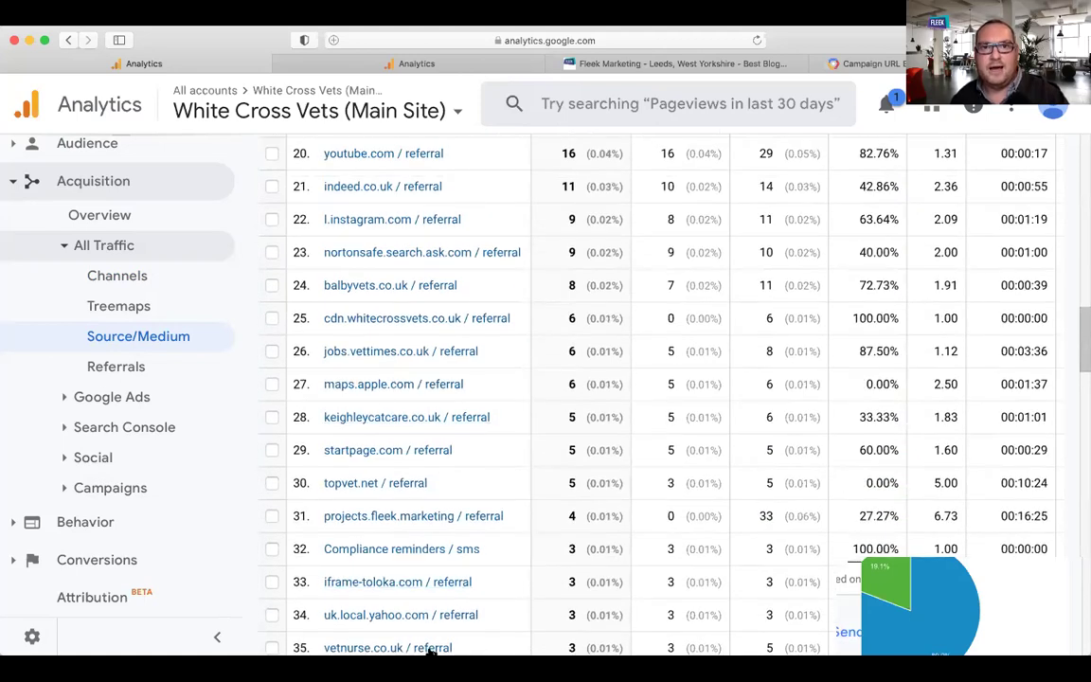
scroll(383, 407, "up", 10)
scroll(382, 394, "down", 8)
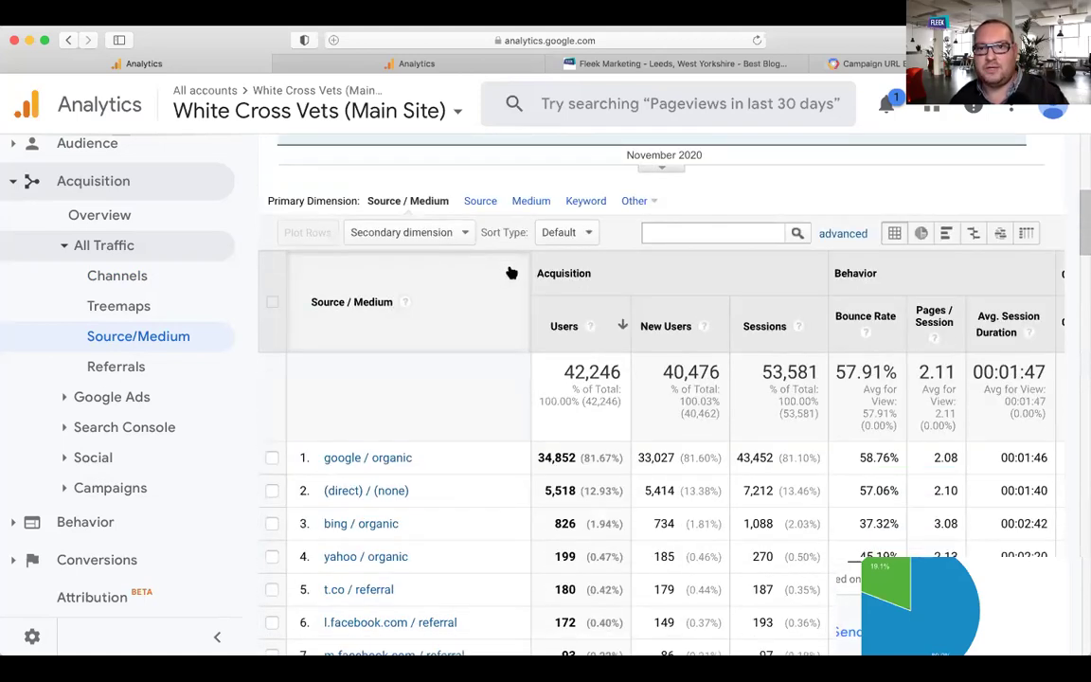
Search the Source/Medium table for "social" and for "twitter".
type("al")
key("Return")
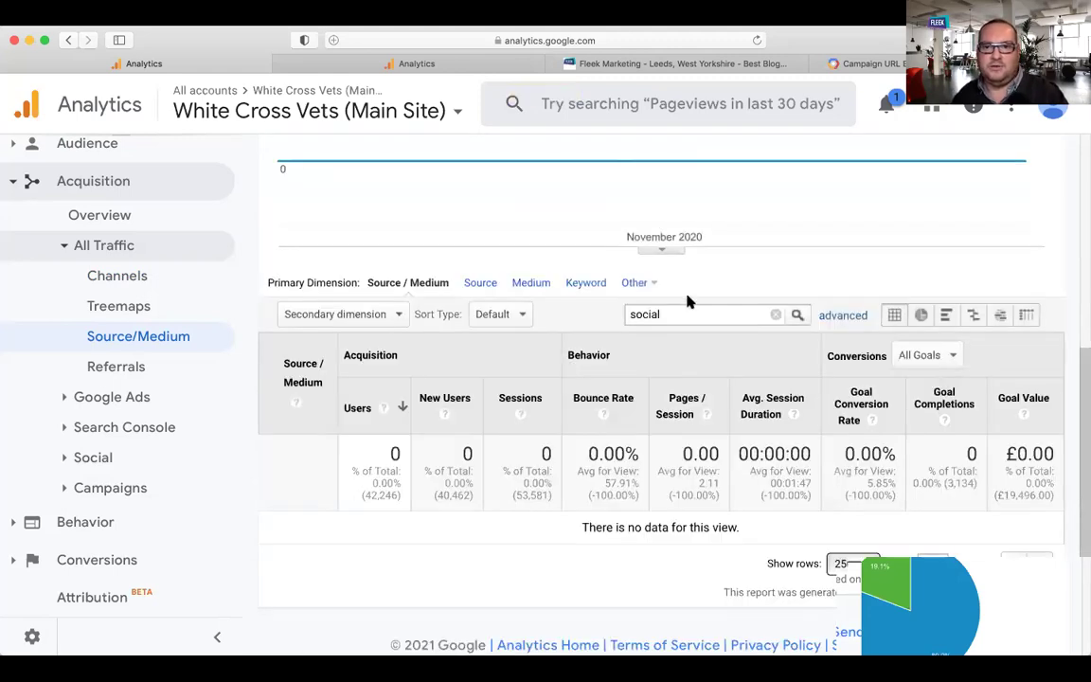
key("super+a")
type("twitte")
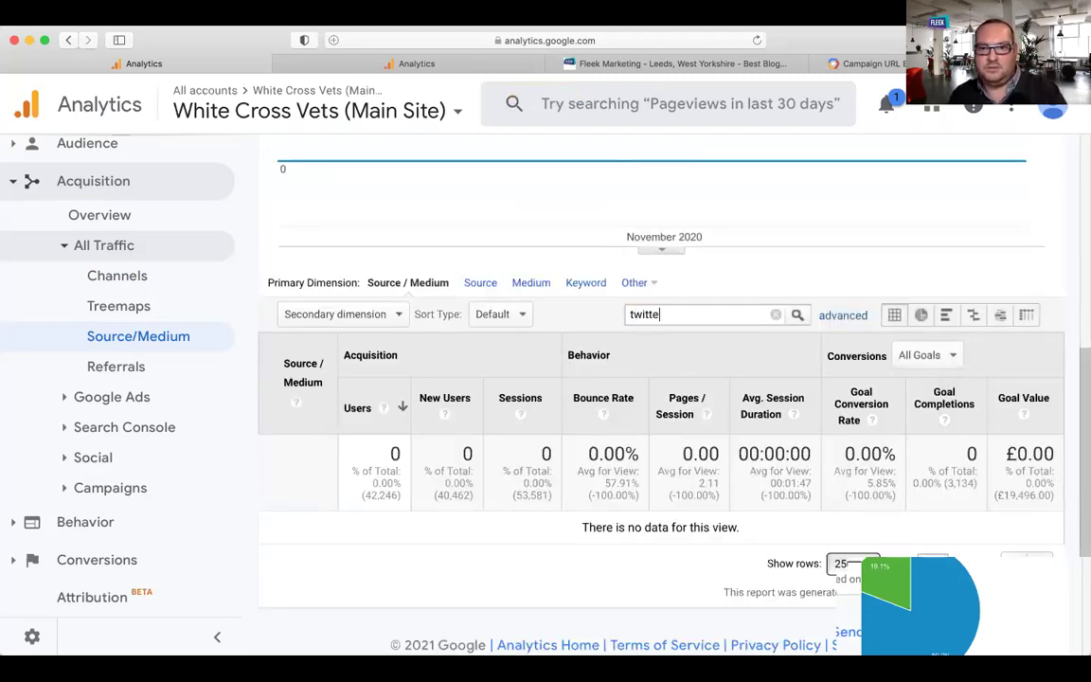
type("r")
key("Return")
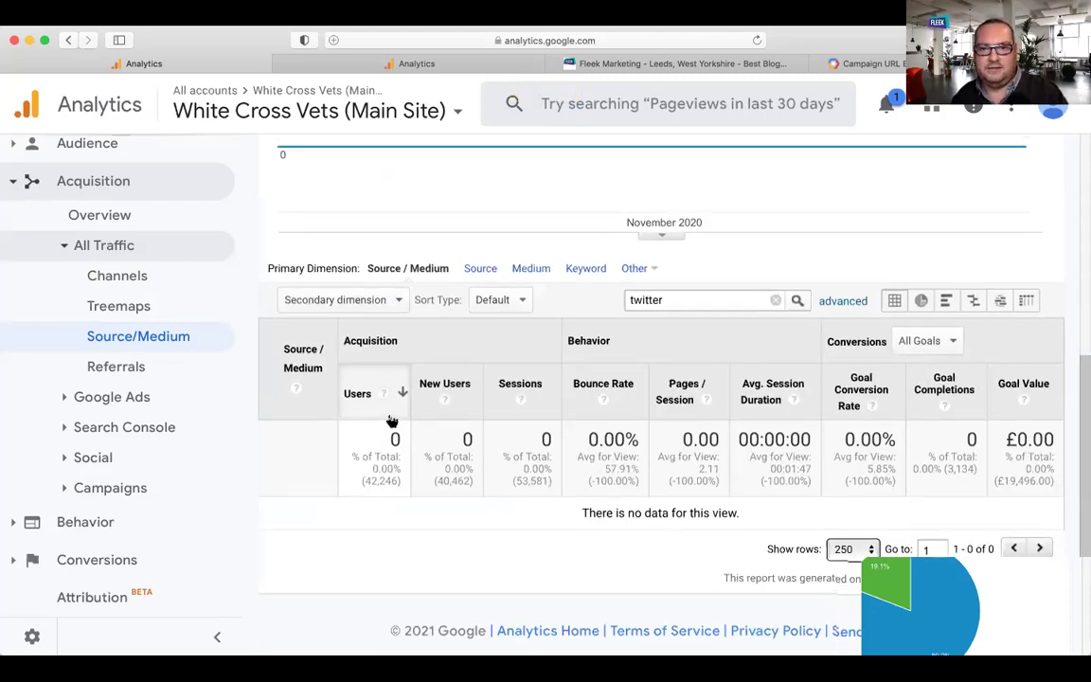
Filter the Source/Medium table by "facebook" and examine how its traffic is split across different source and medium names.
left_click(674, 300)
key("super+a")
type("facebook")
key("Return")
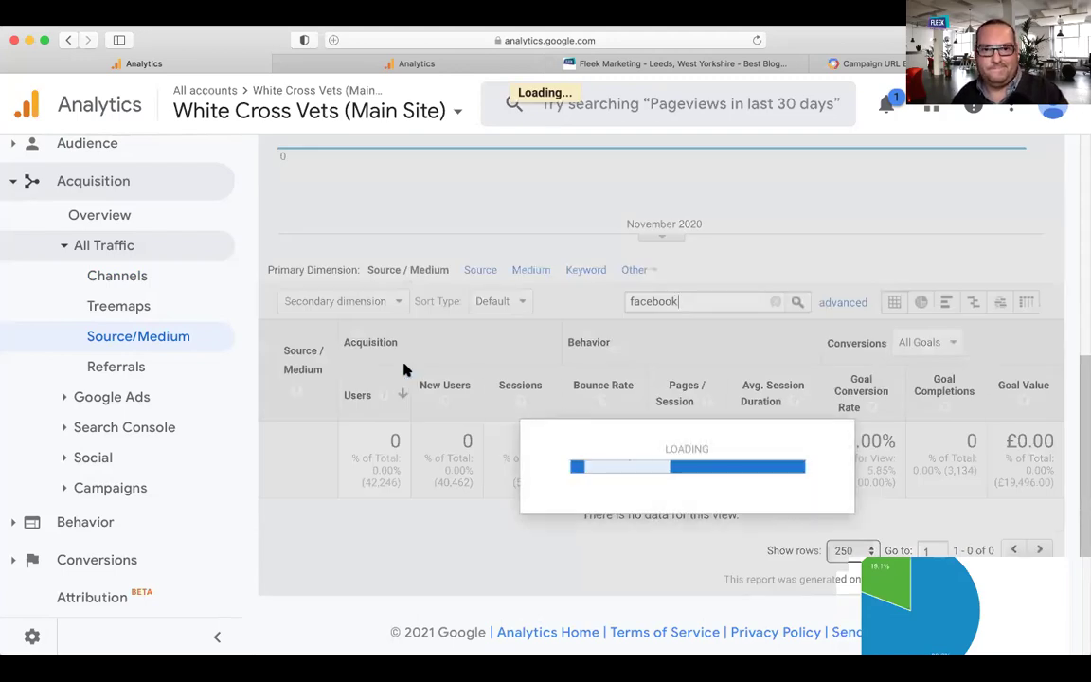
scroll(404, 369, "down", 3)
scroll(403, 370, "down", 1)
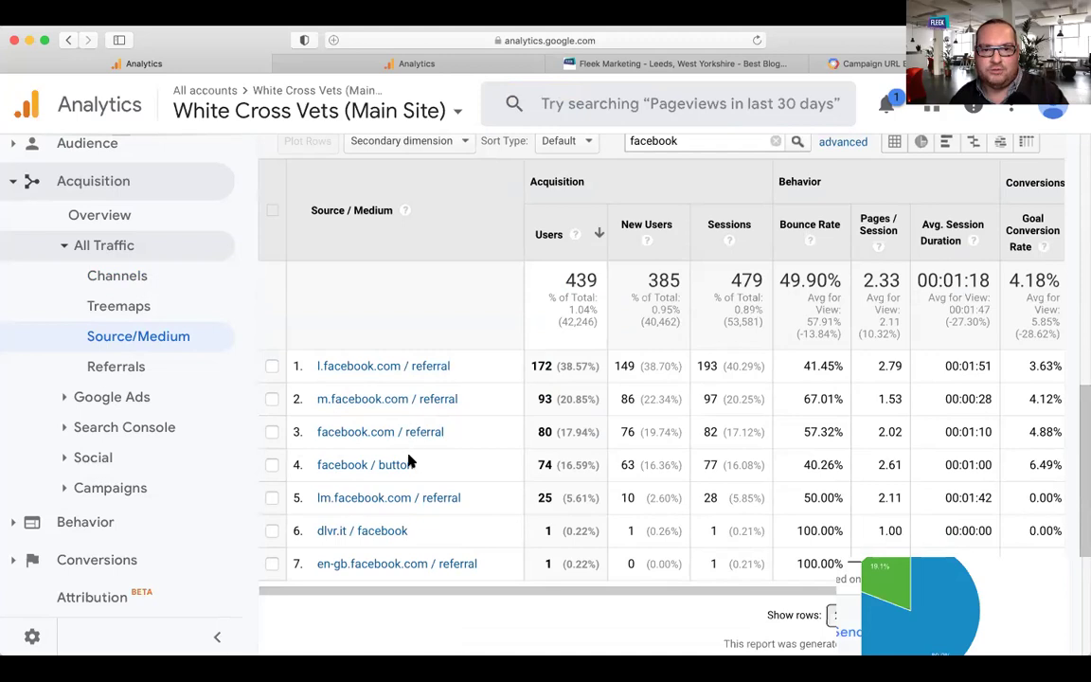
scroll(504, 521, "up", 3)
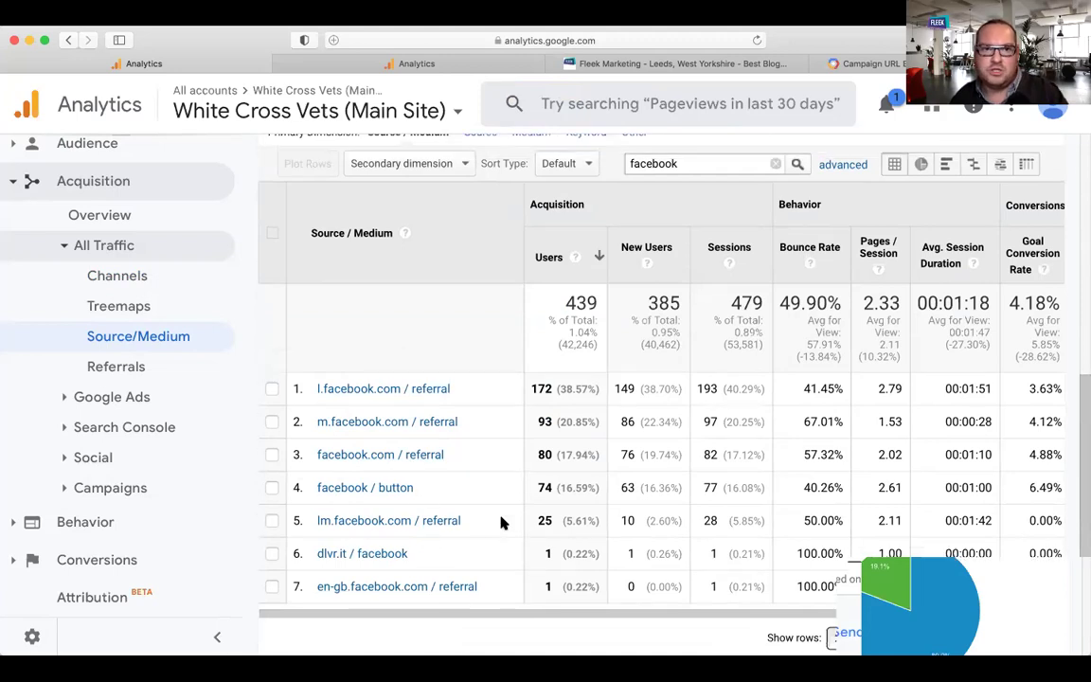
scroll(503, 523, "down", 3)
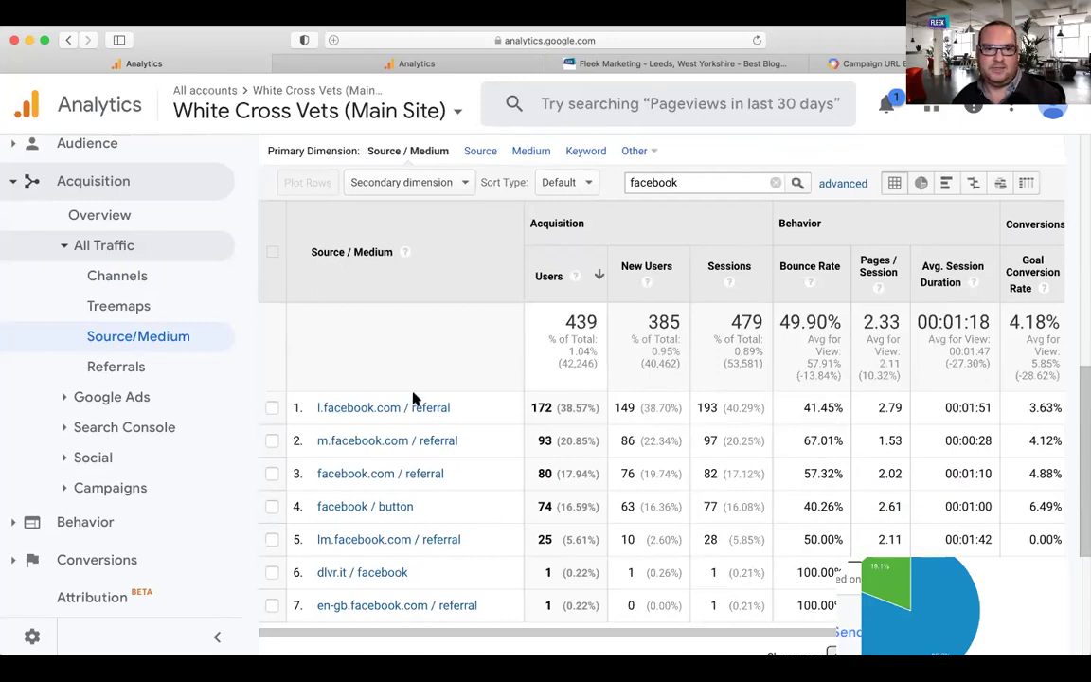
Open the Channels report and drill down into the Social channel to look over its social networks.
left_click(115, 277)
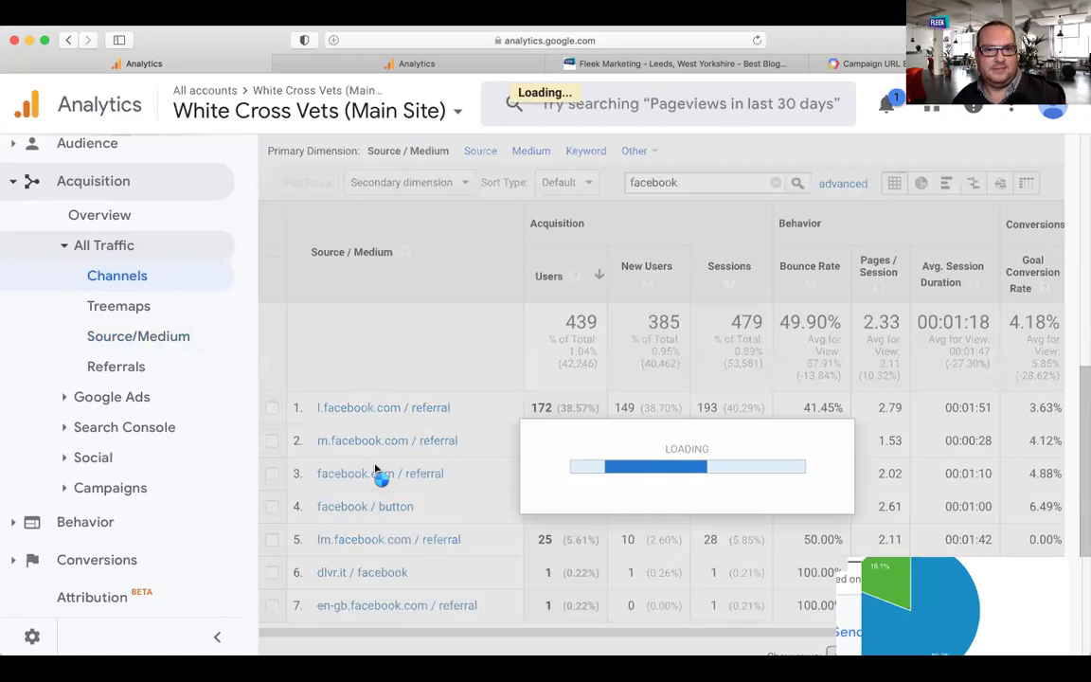
scroll(373, 468, "down", 1)
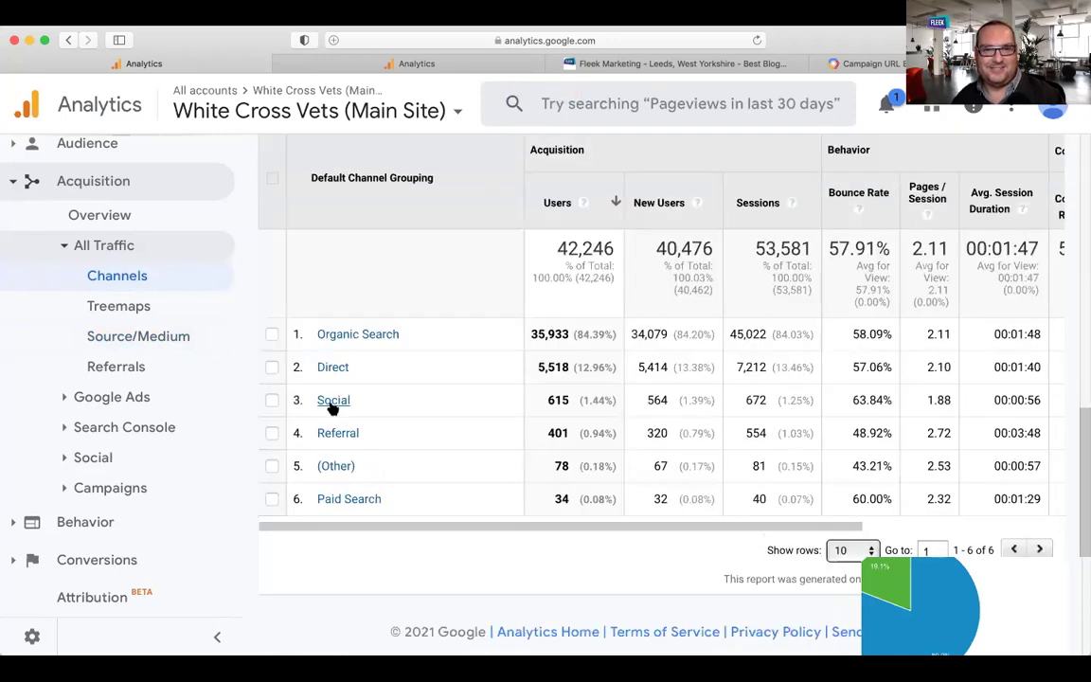
left_click(334, 401)
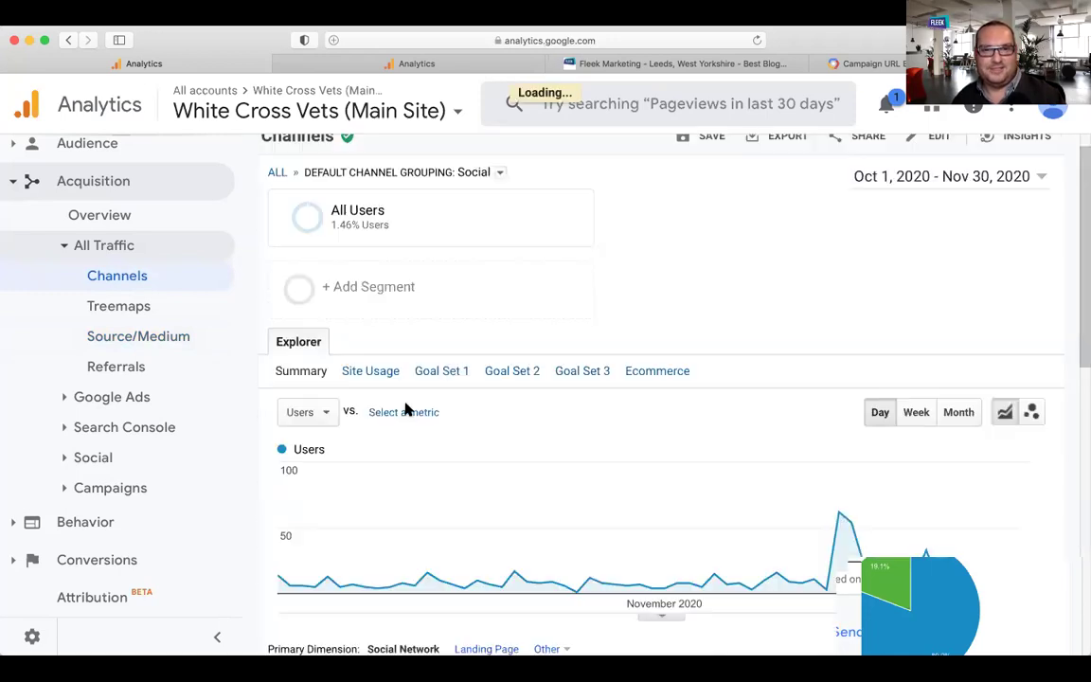
scroll(408, 409, "down", 5)
scroll(405, 409, "down", 3)
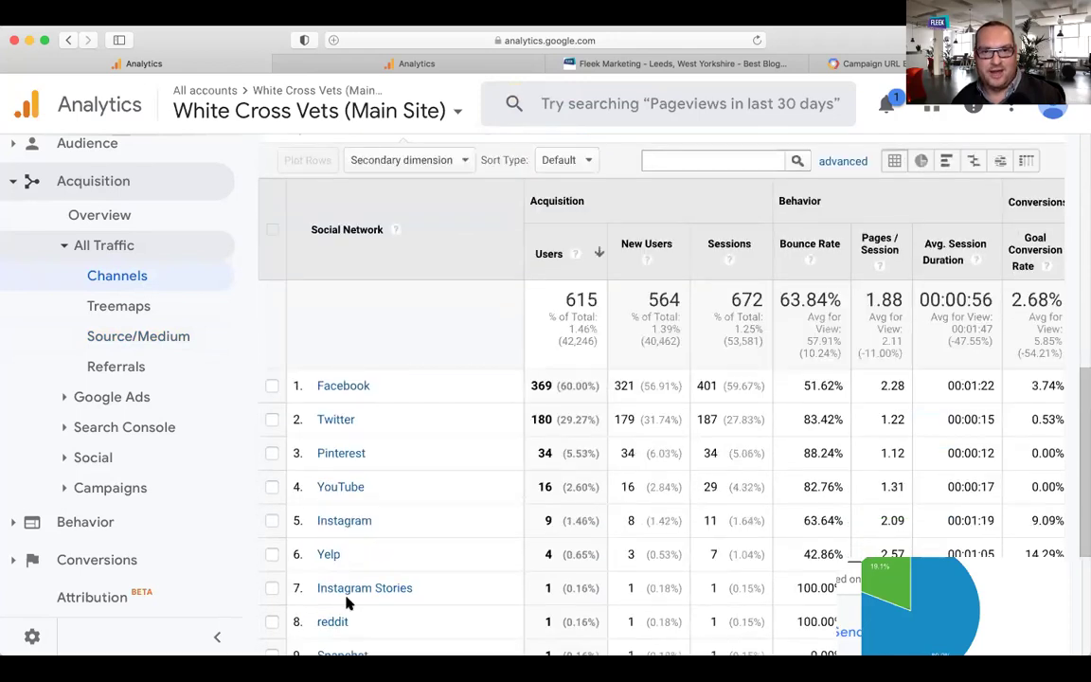
Add Source / Medium as the secondary dimension of the social network table and compare each network with its sources.
scroll(360, 315, "up", 4)
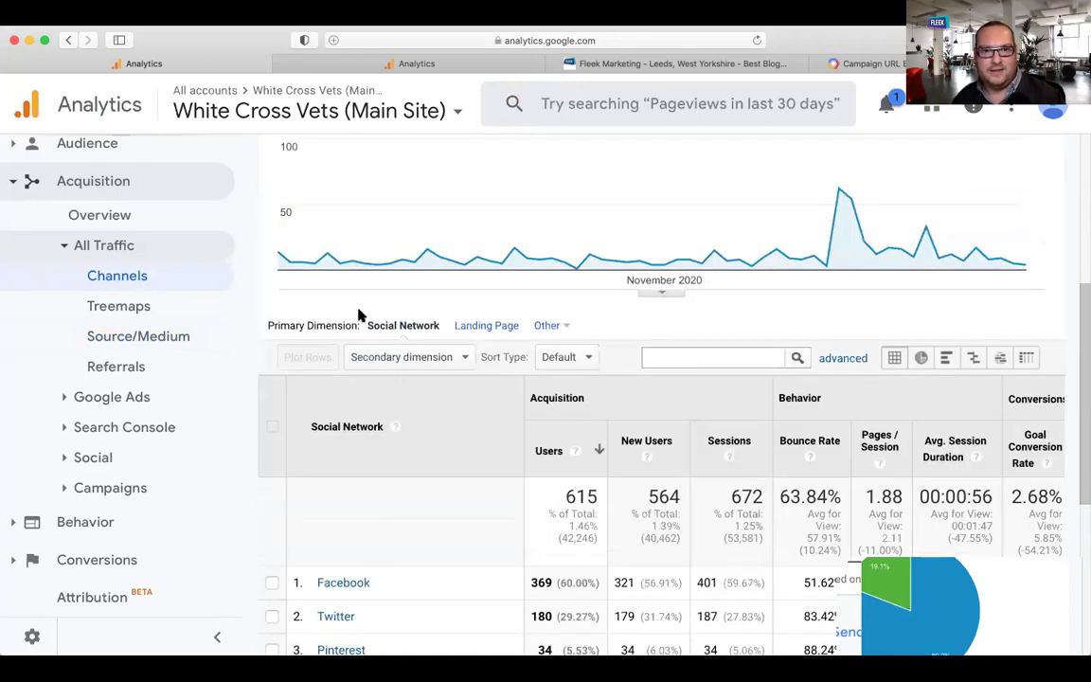
left_click(385, 357)
type("sour")
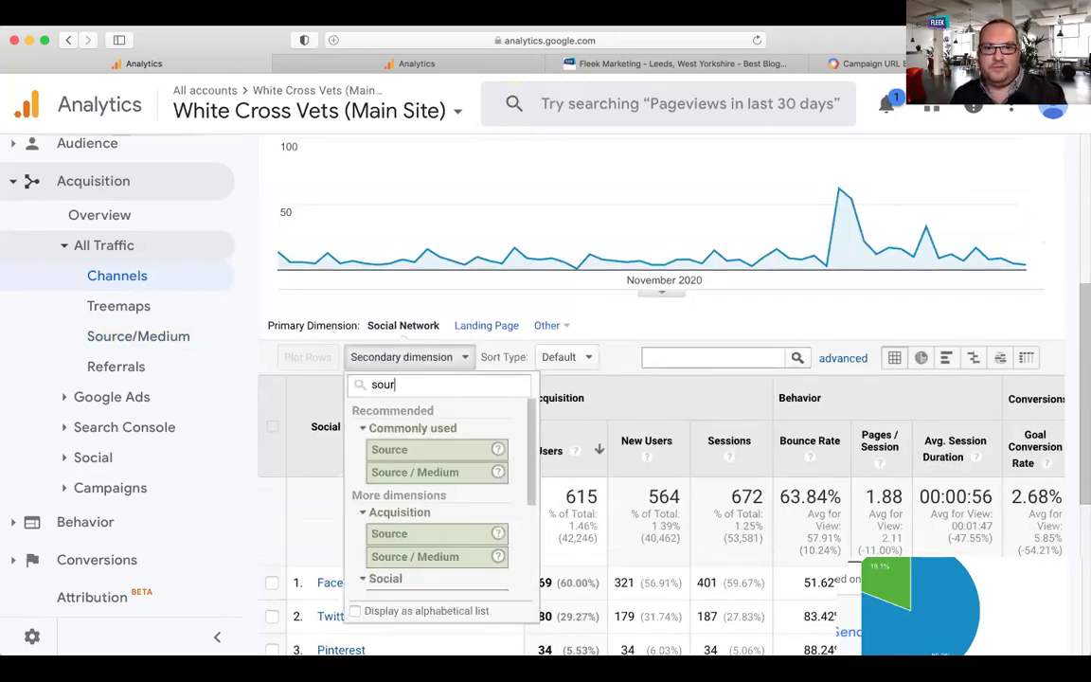
left_click(436, 472)
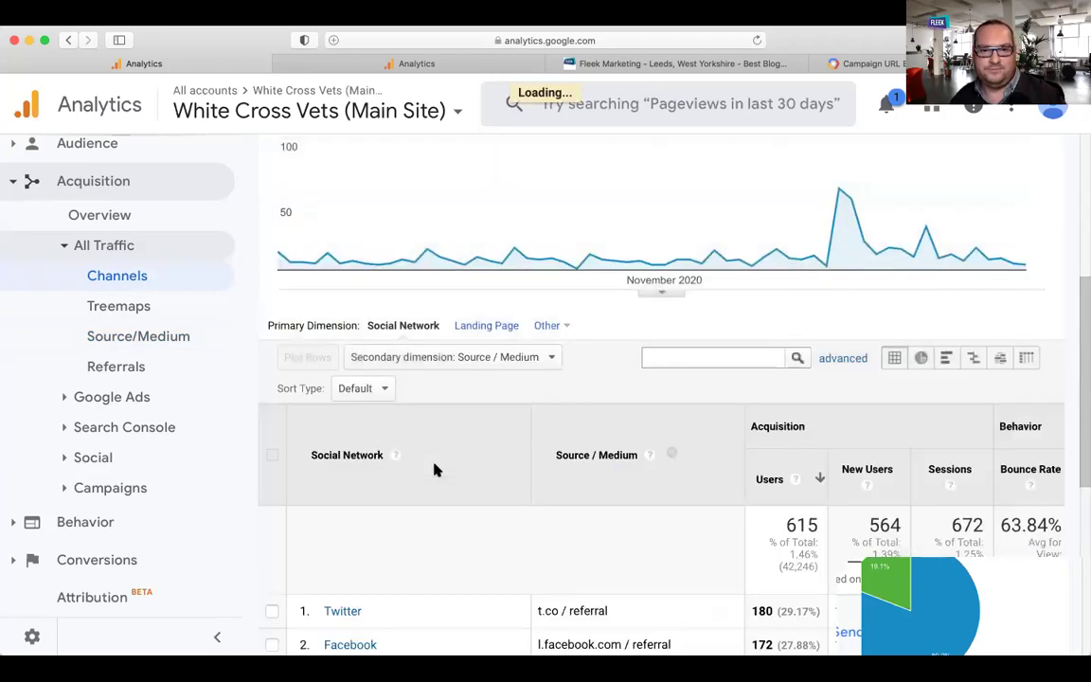
scroll(436, 470, "down", 5)
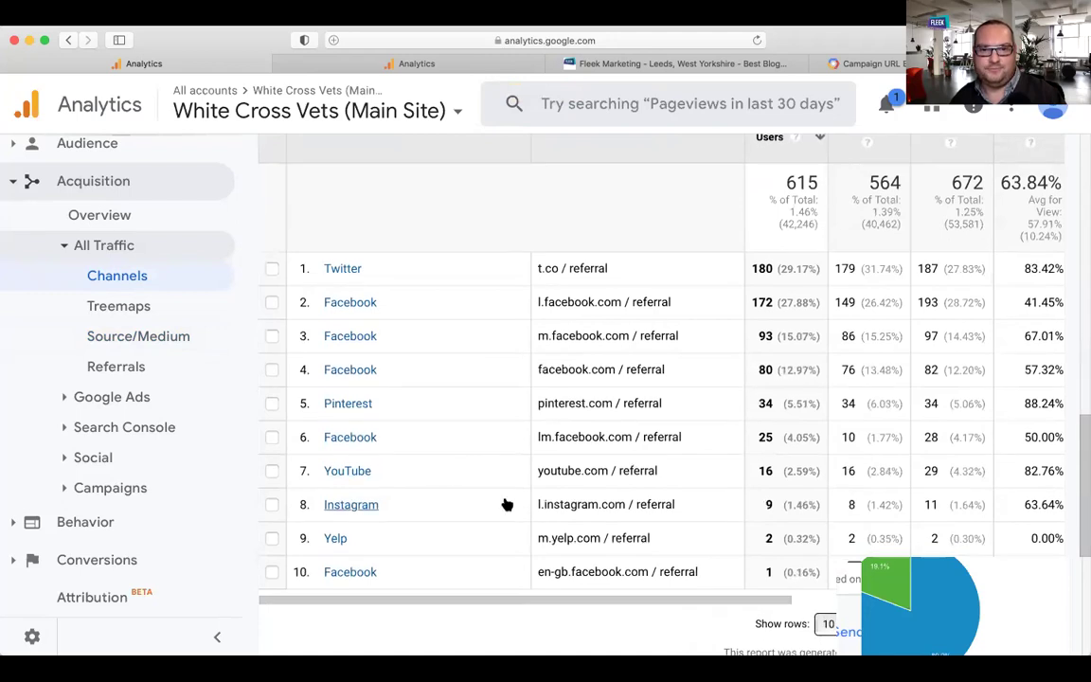
scroll(506, 505, "down", 1)
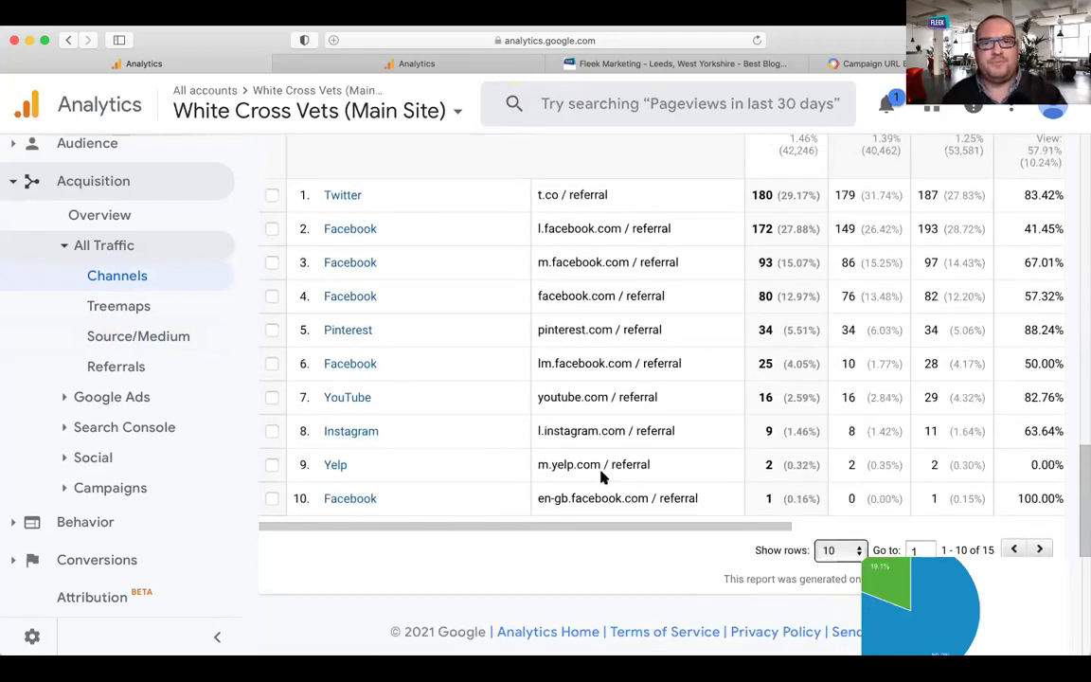
scroll(603, 476, "up", 6)
scroll(602, 476, "down", 1)
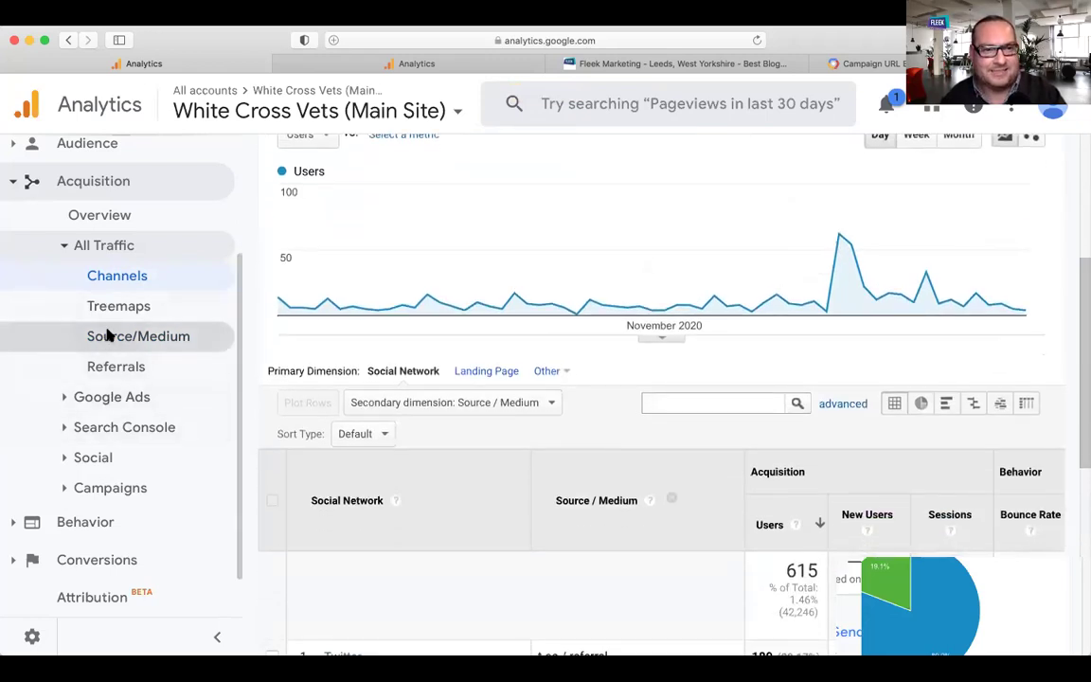
Open the Source/Medium report and look over its traffic table.
left_click(109, 335)
scroll(300, 396, "down", 5)
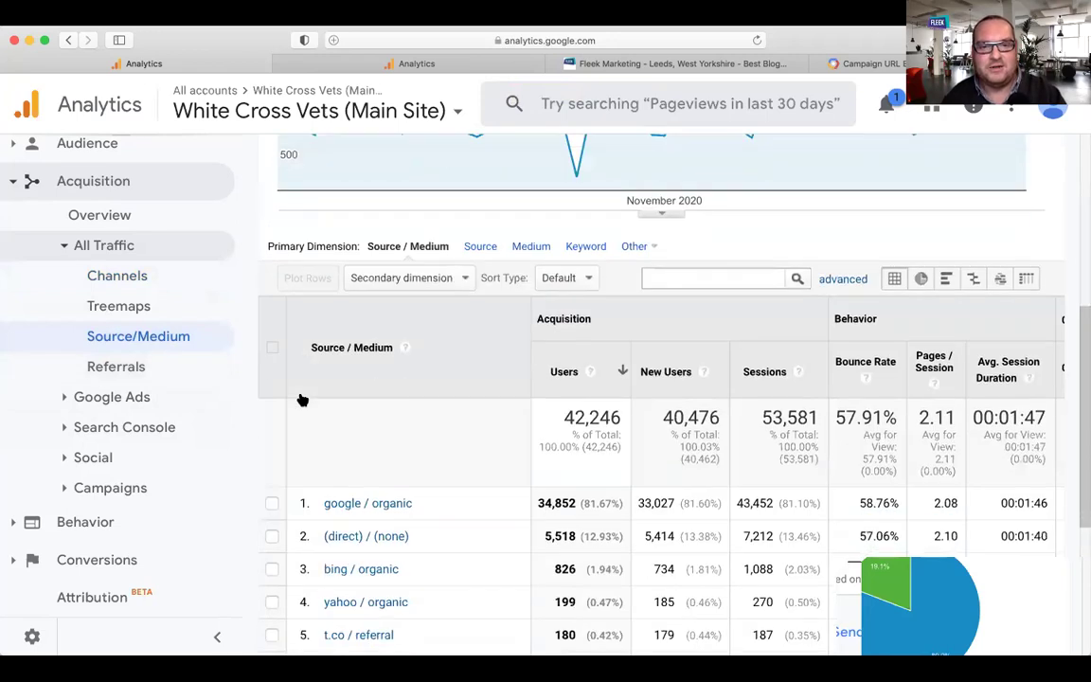
scroll(300, 397, "down", 3)
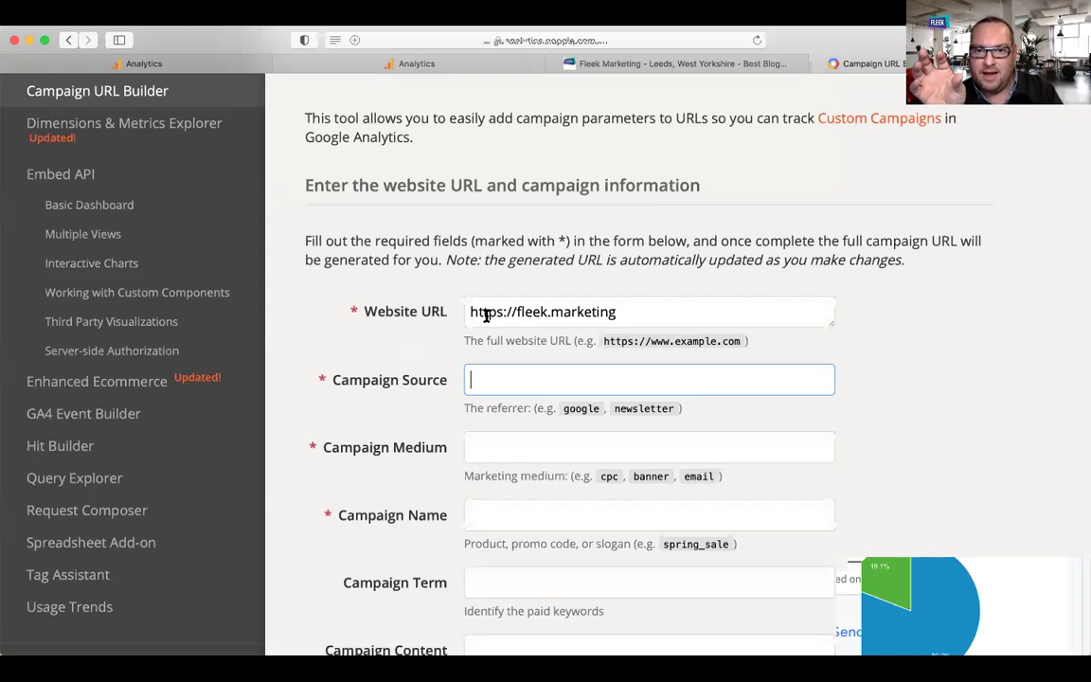
left_click_drag(488, 314, 565, 323)
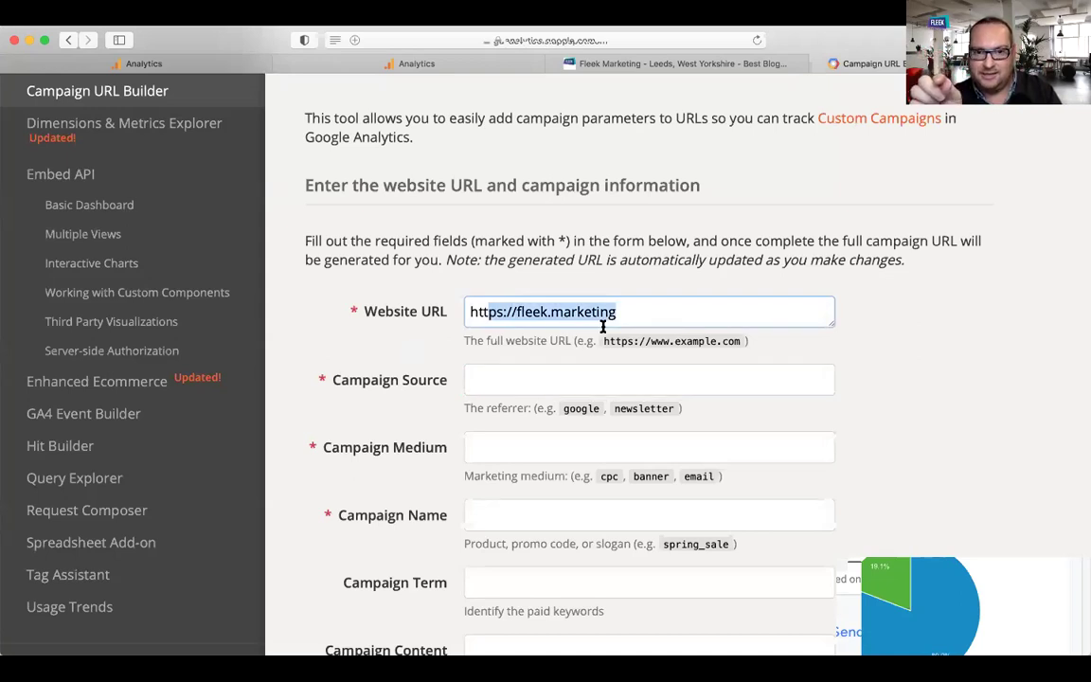
left_click(509, 380)
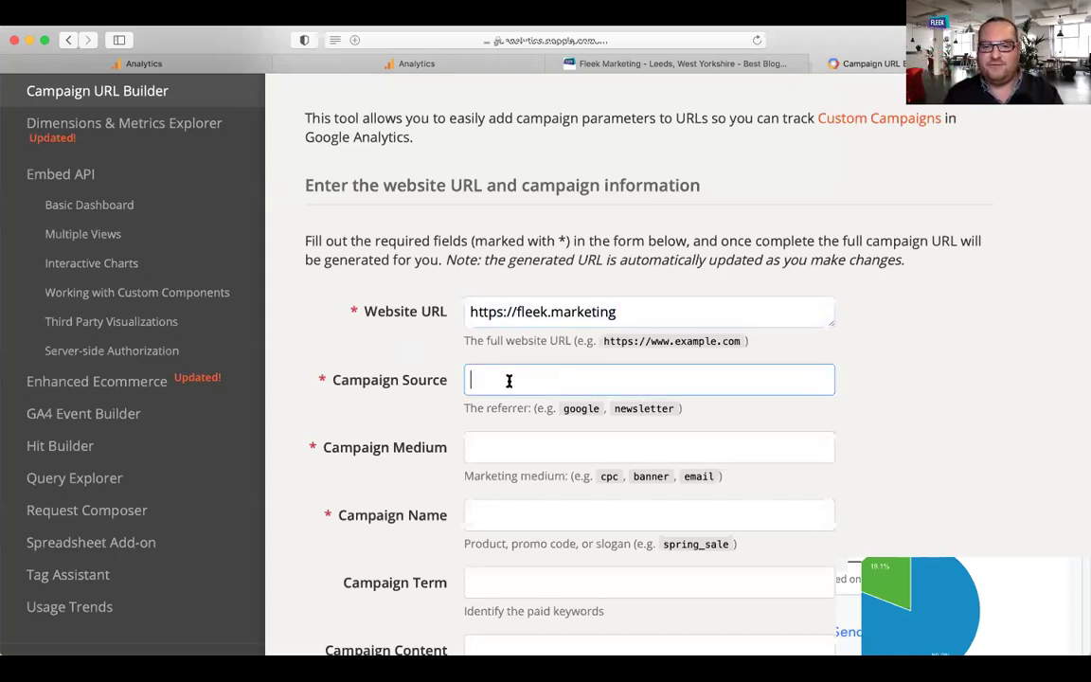
type("outlook")
key("Tab")
type("email")
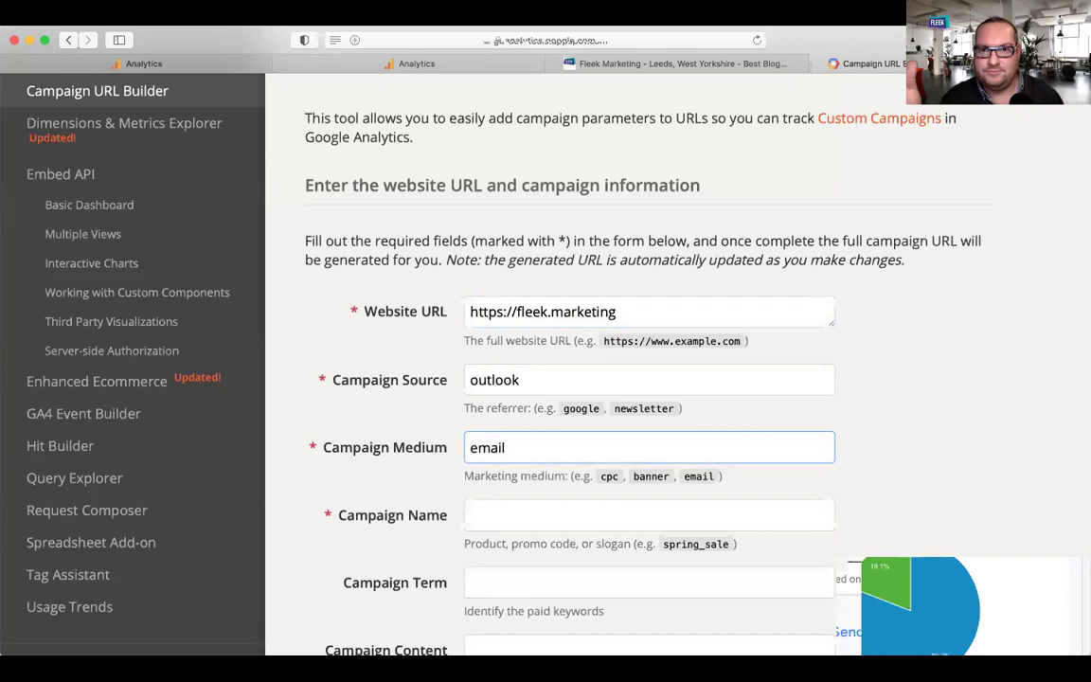
Change the Campaign Source to "twitter" and the Campaign Medium to "social".
key("shift+Tab")
type("tiw")
type("tte")
key("BackSpace")
key("BackSpace")
key("BackSpace")
key("BackSpace")
key("BackSpace")
type("witter")
key("Tab")
type("soci")
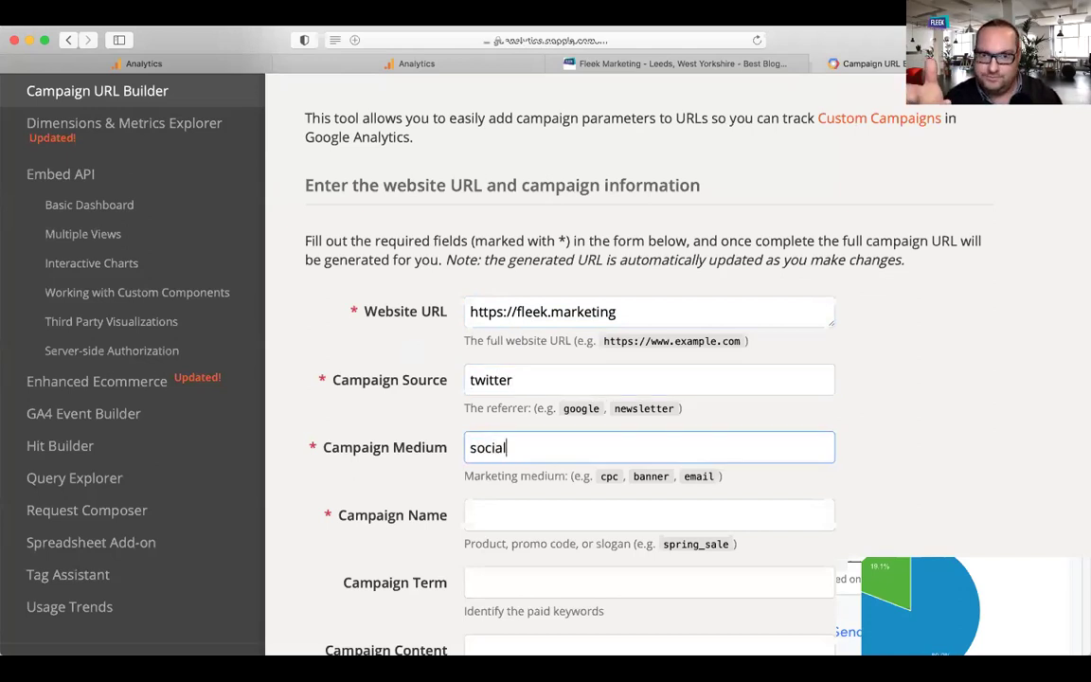
Replace the Campaign Source with the arbitrary text "feh f" and the Campaign Medium with "ewvwv".
key("shift+Tab")
type("feh f")
key("Tab")
type("fish b")
key("BackSpace")
key("BackSpace")
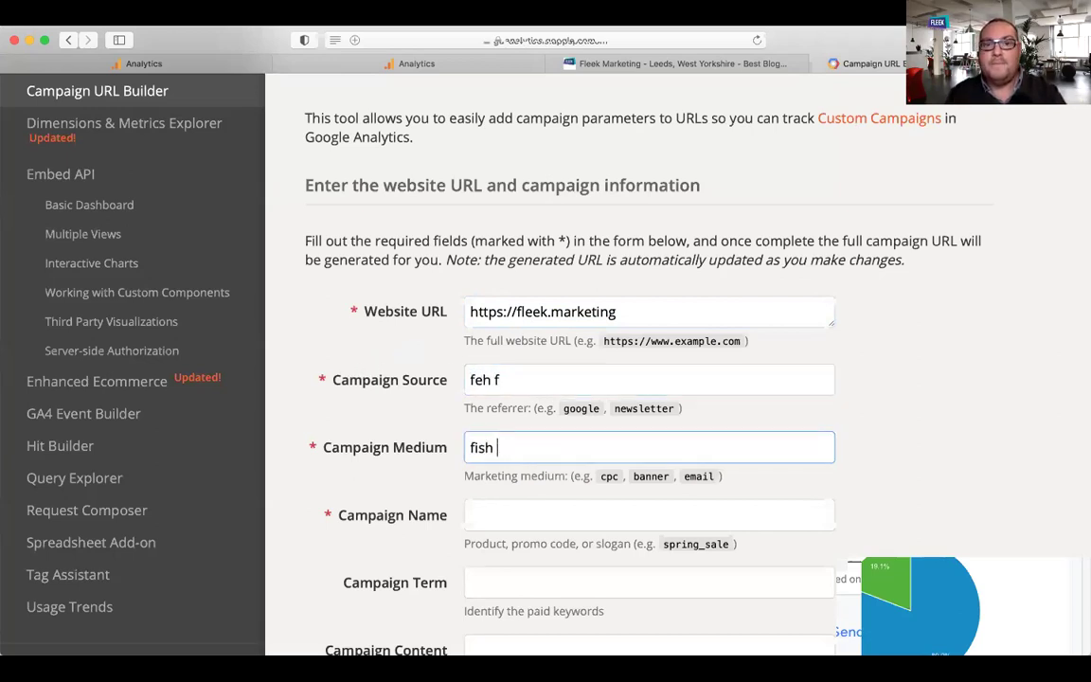
key("BackSpace")
type("ewwwv")
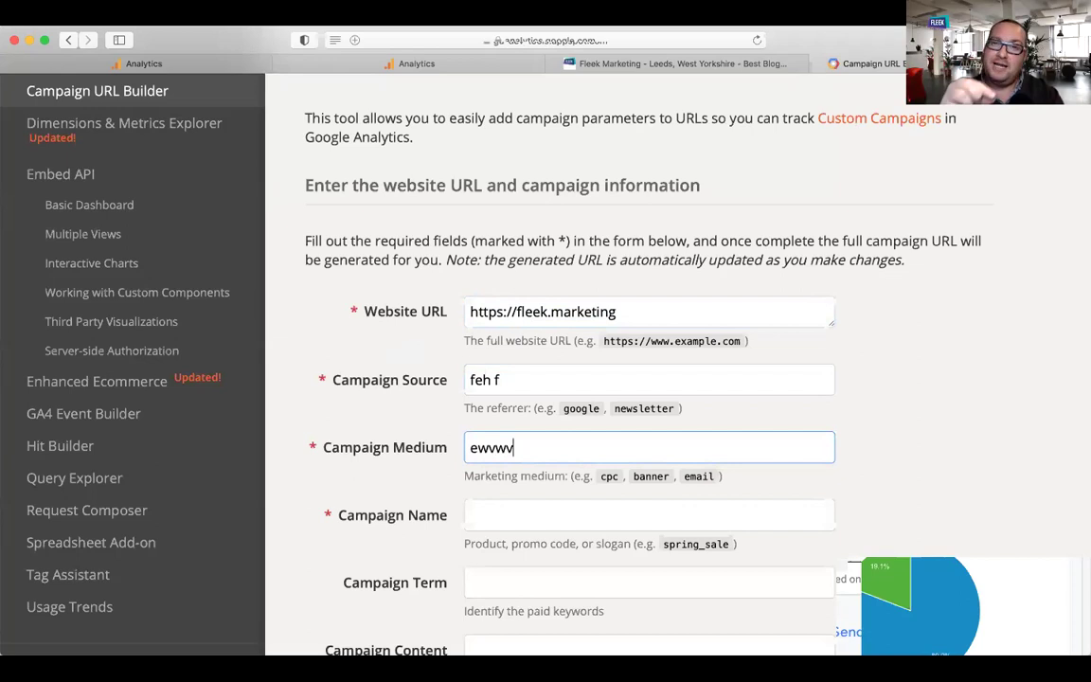
Set the Campaign Source to "newsletter" and the Campaign Medium to "email".
left_click(502, 380)
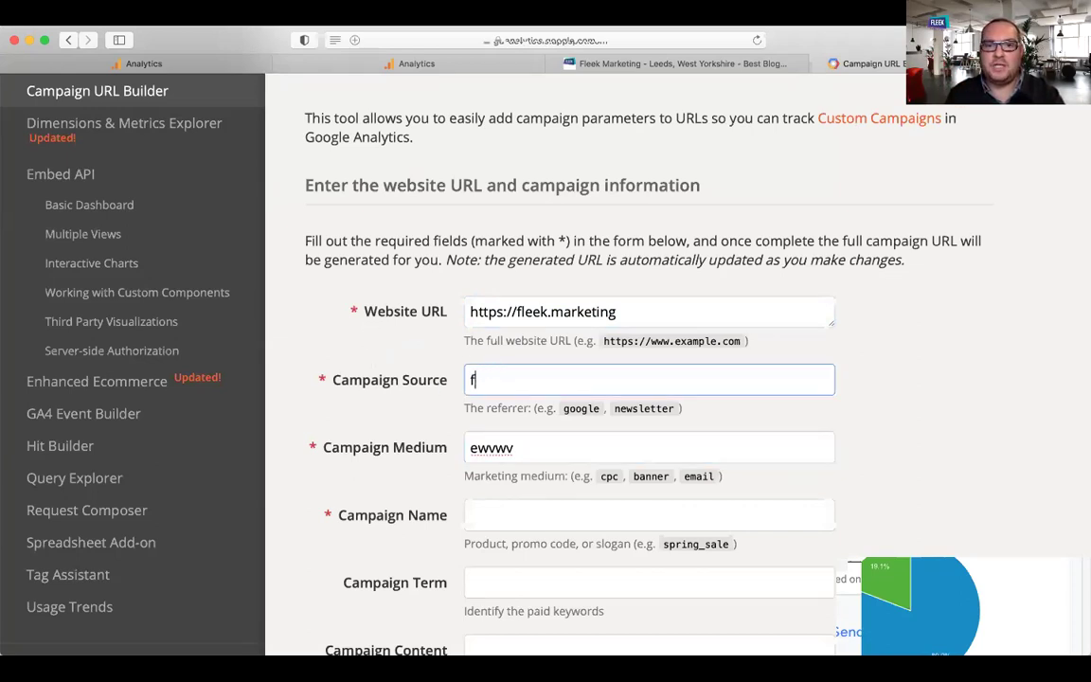
type("newsette")
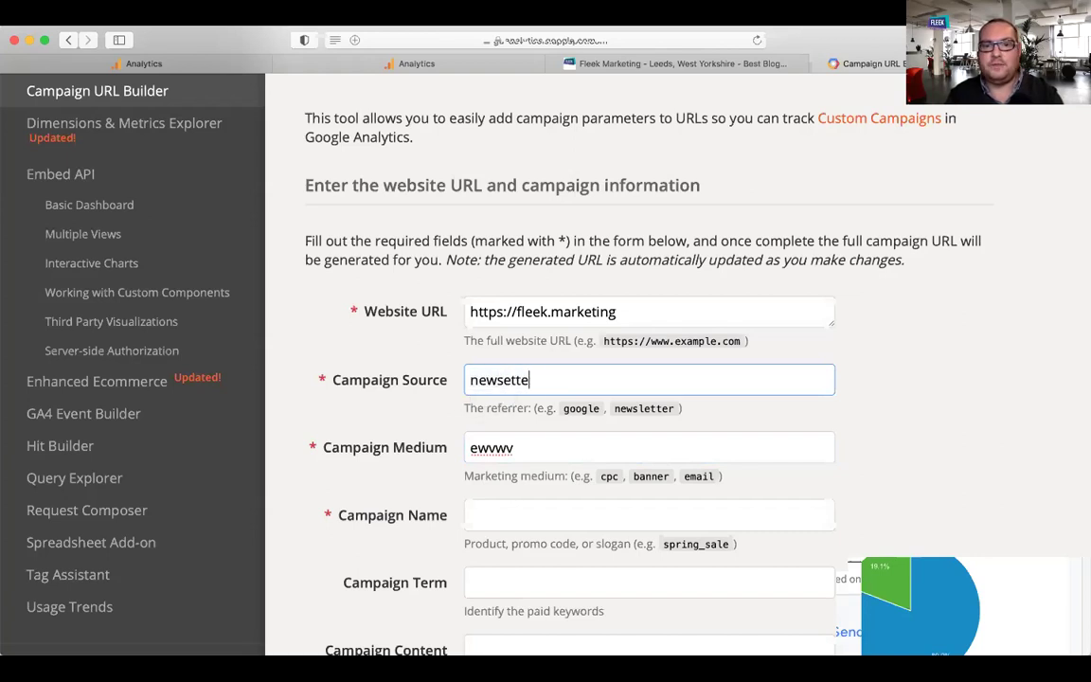
key("BackSpace")
key("BackSpace")
key("BackSpace")
key("BackSpace")
type("lett")
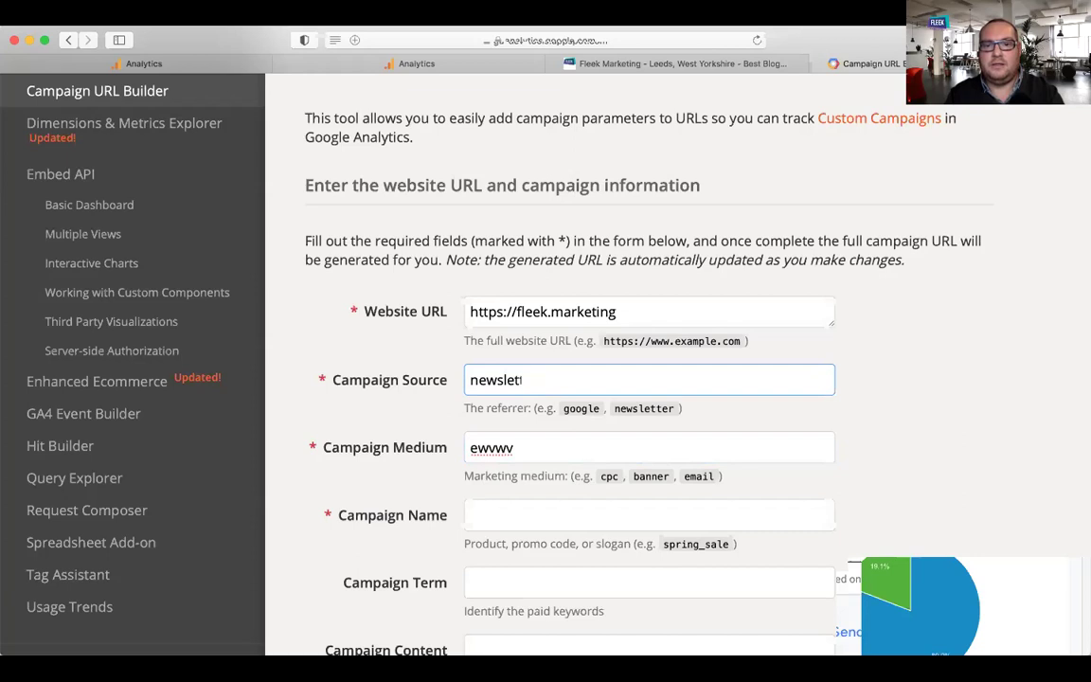
type("er")
key("Tab")
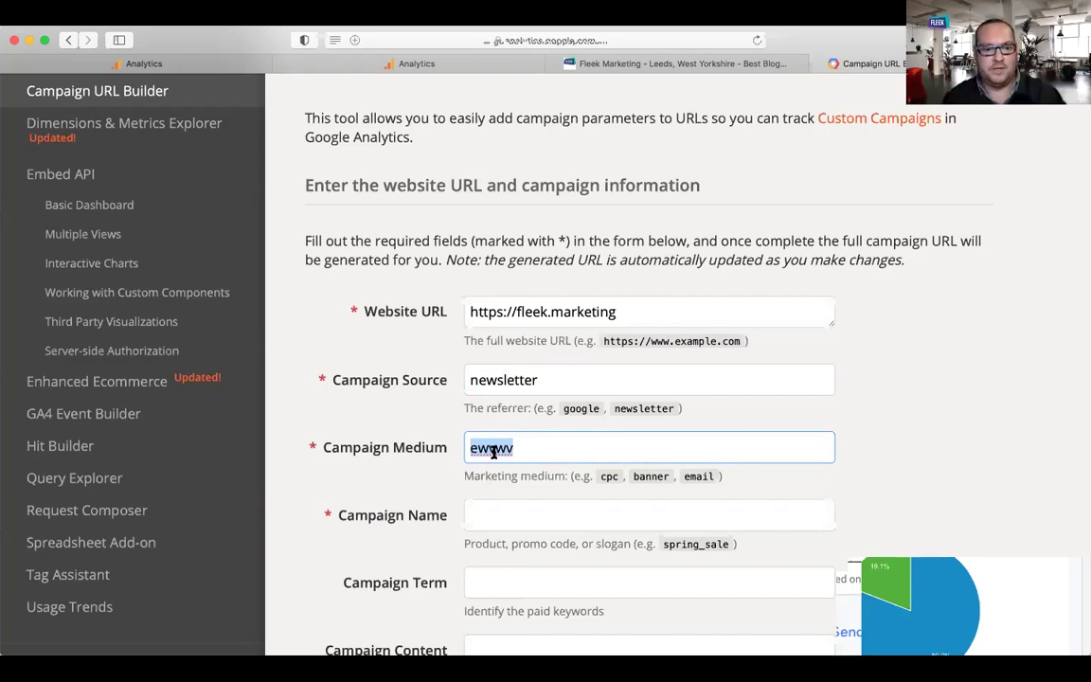
type("email")
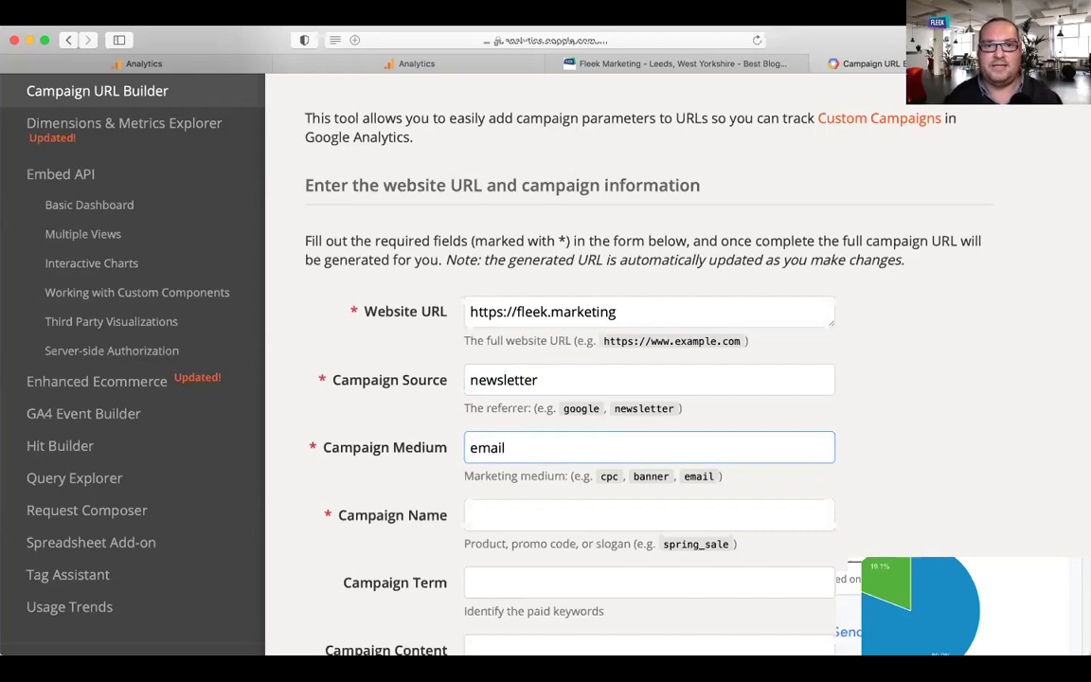
Enter "gaoneyorkshirejan21" as the Campaign Name.
scroll(473, 426, "down", 3)
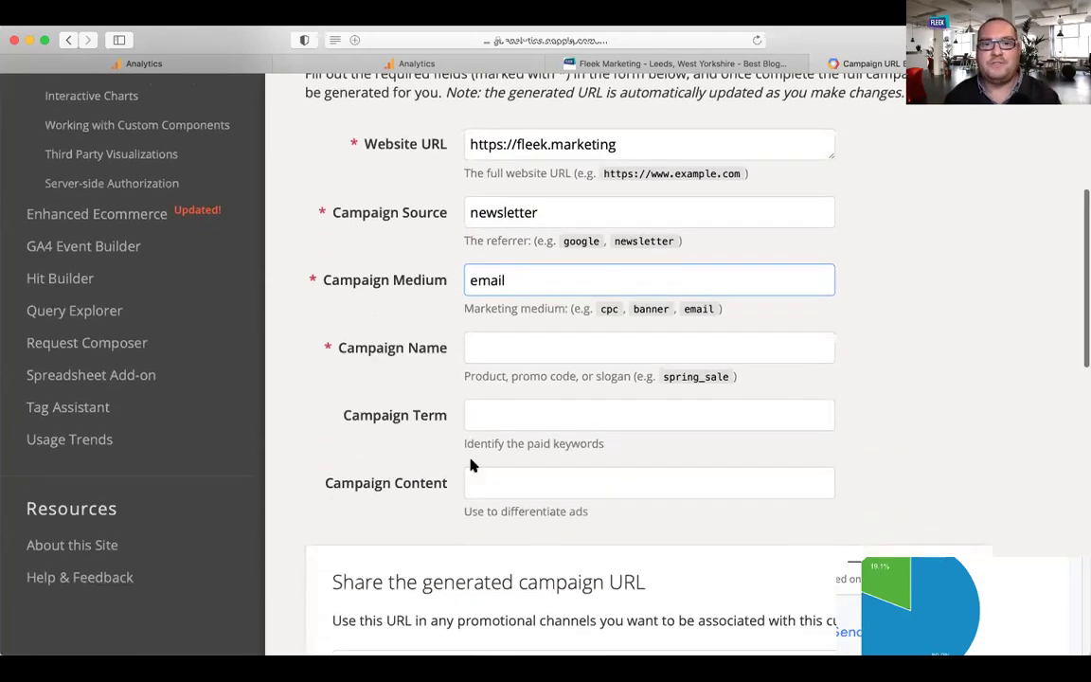
left_click(484, 349)
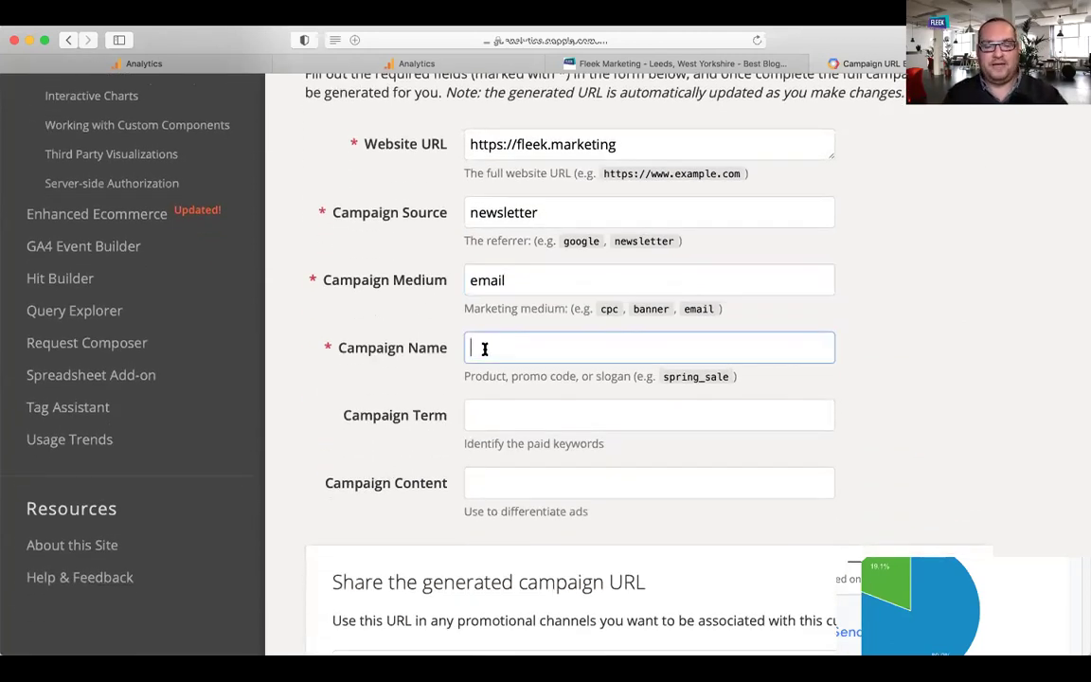
type("g")
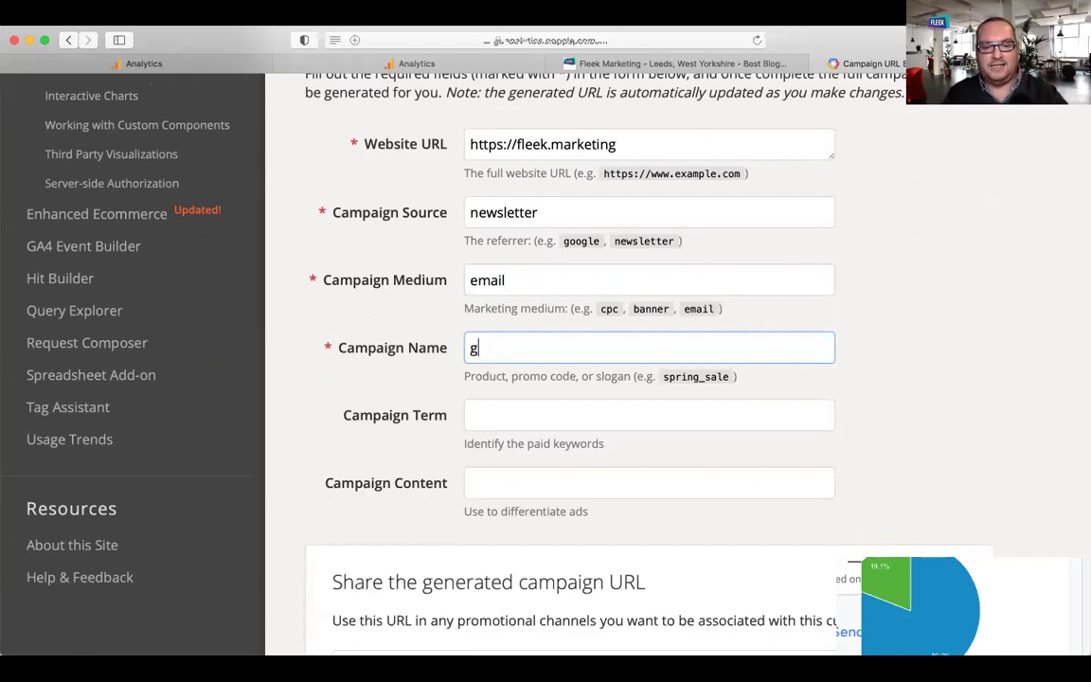
type("aoneyorks")
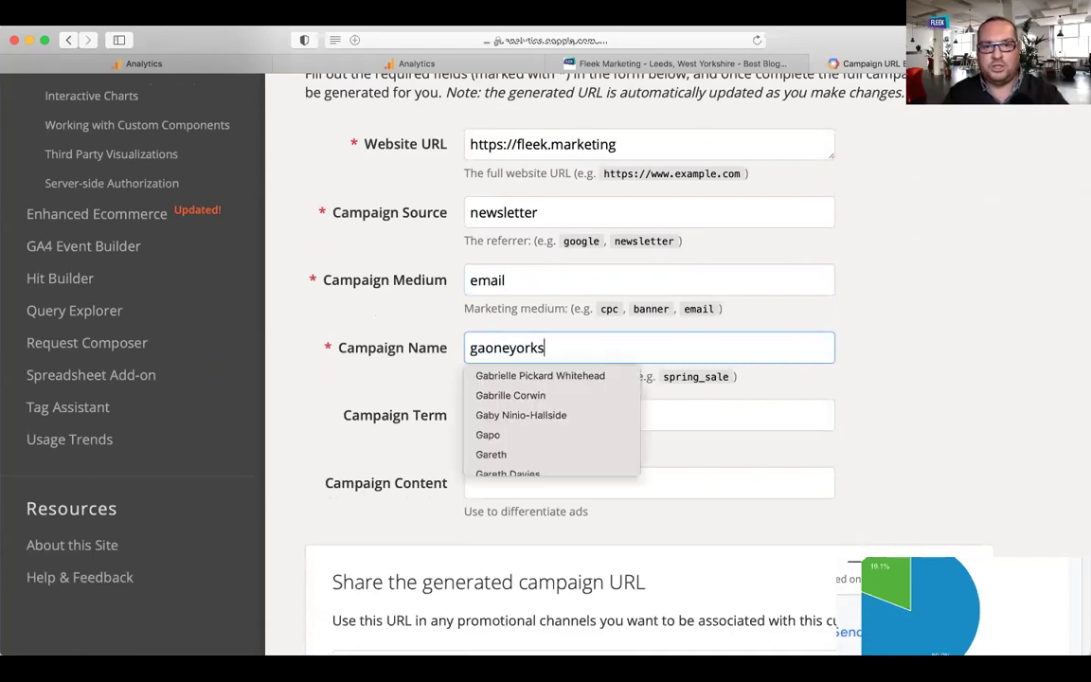
type("hirejan21")
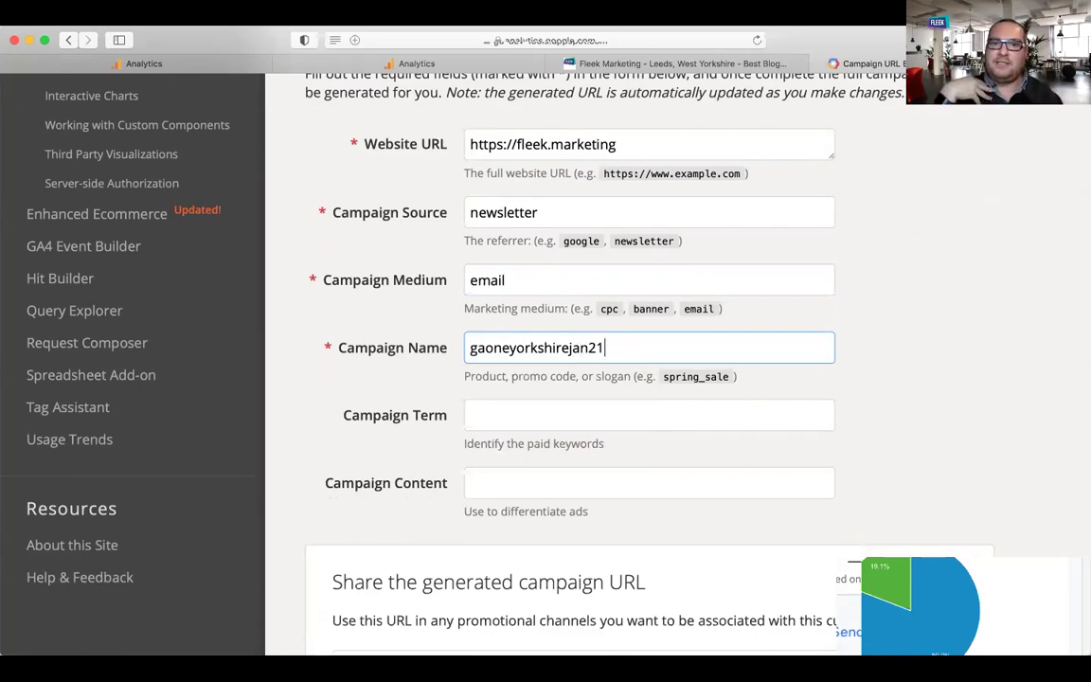
Highlight the generated campaign URL below the form to inspect it.
scroll(678, 379, "down", 5)
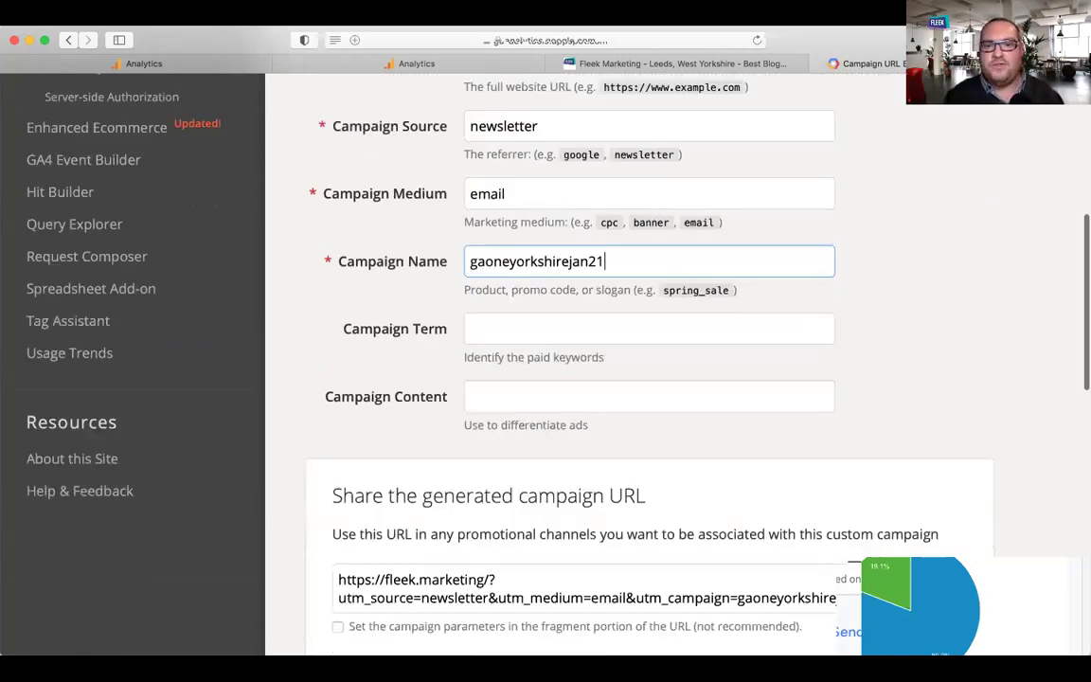
scroll(395, 349, "down", 1)
left_click_drag(337, 295, 524, 335)
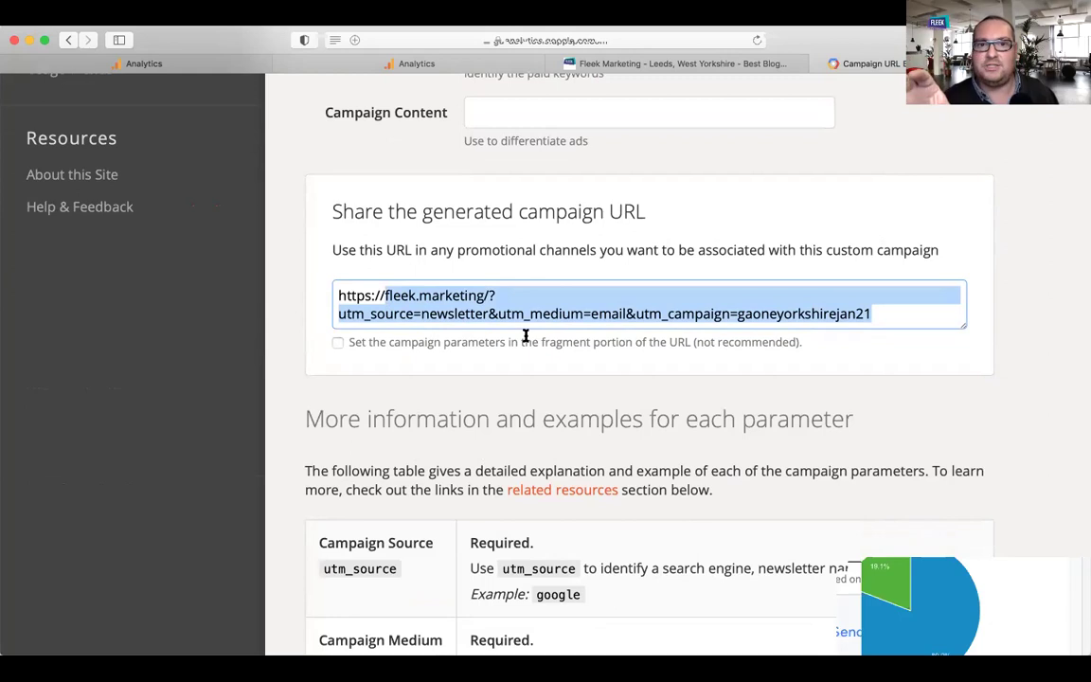
Review the Campaign Source, Campaign Medium and Campaign Name entries in the form, highlighting the campaign name.
scroll(525, 335, "up", 10)
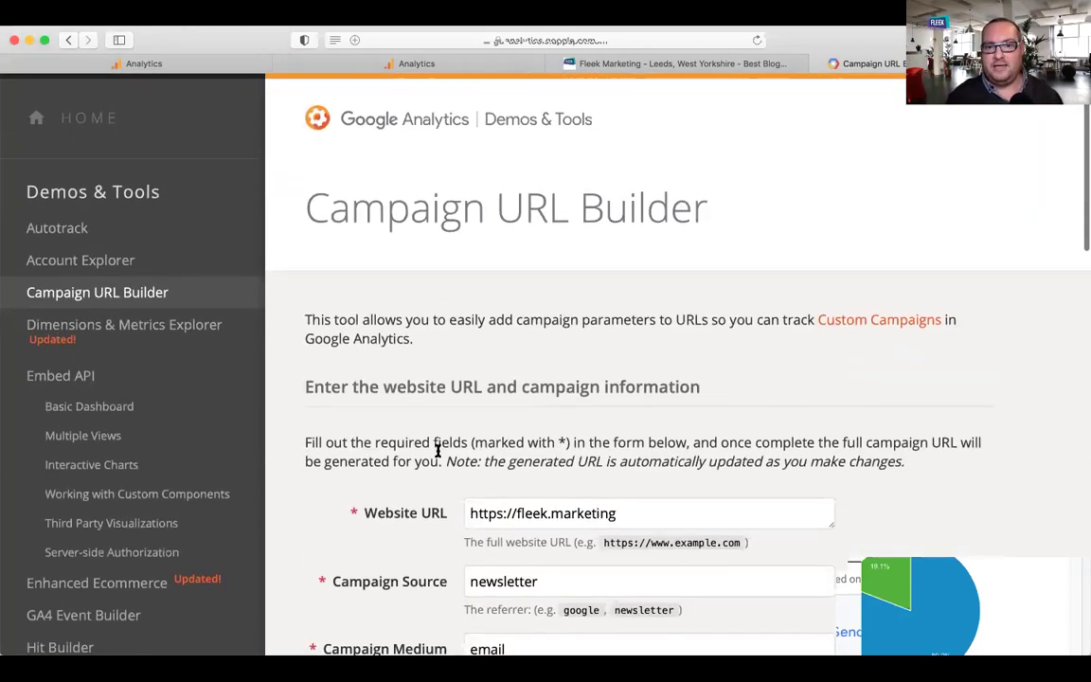
scroll(437, 451, "down", 2)
scroll(437, 451, "down", 2)
left_click(519, 384)
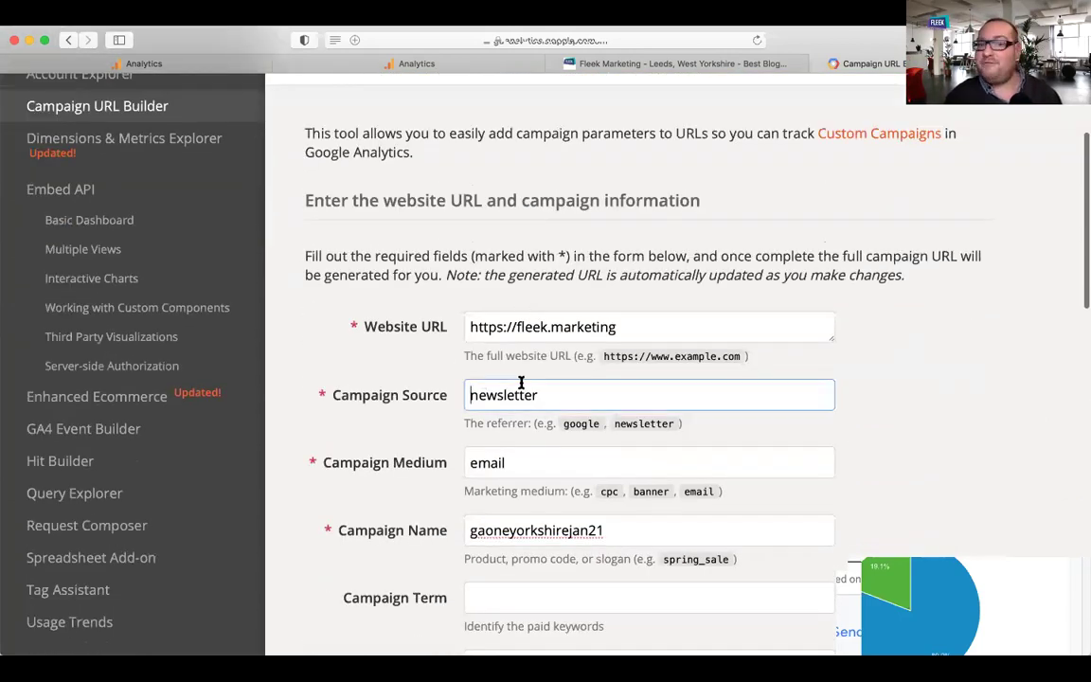
left_click(479, 461)
scroll(495, 454, "down", 5)
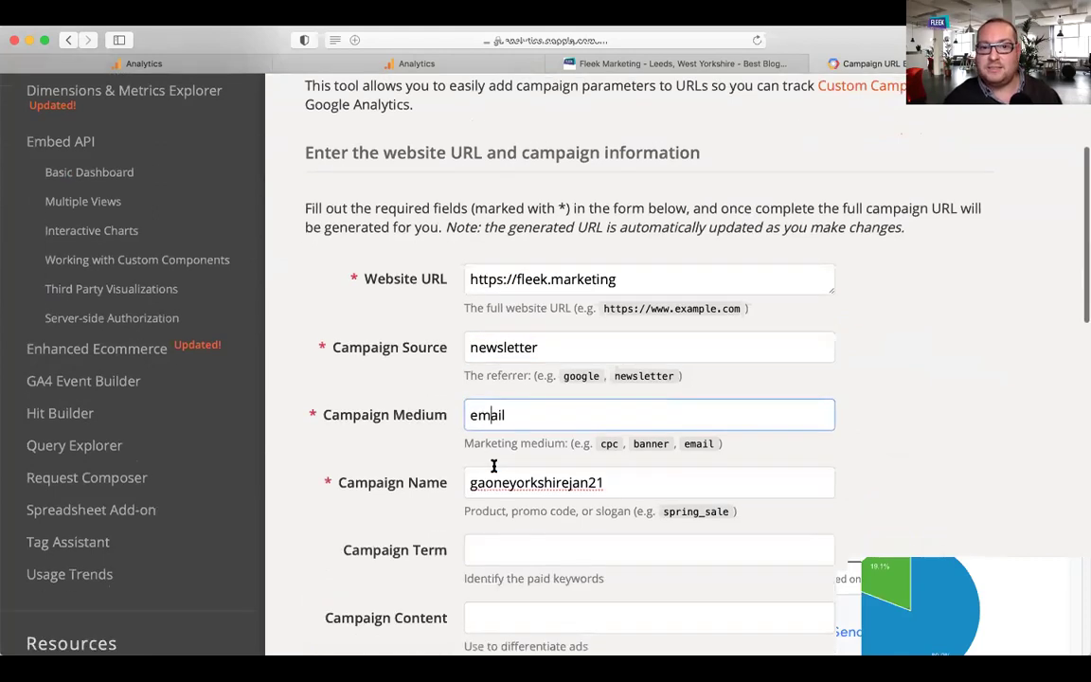
left_click_drag(472, 308, 597, 321)
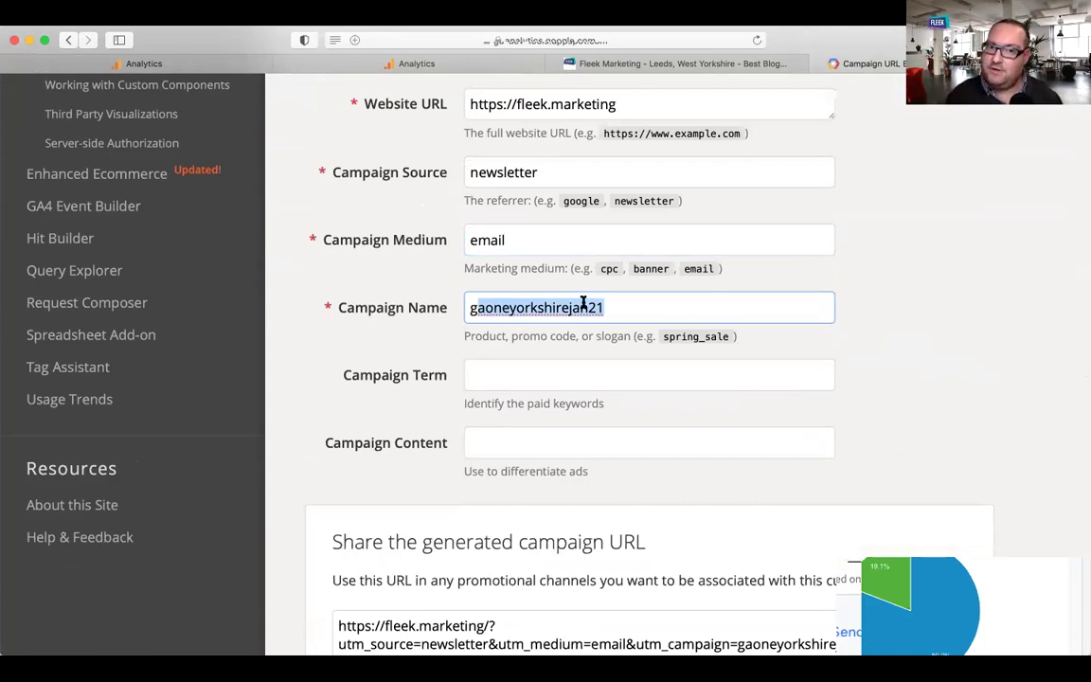
left_click(505, 239)
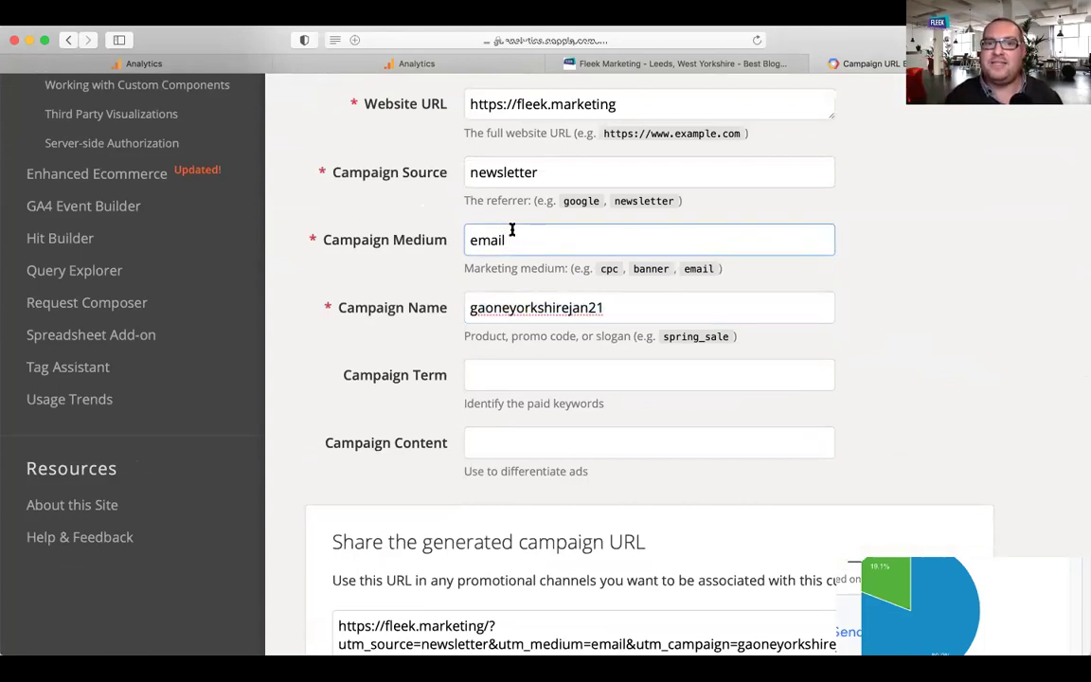
left_click_drag(470, 307, 617, 306)
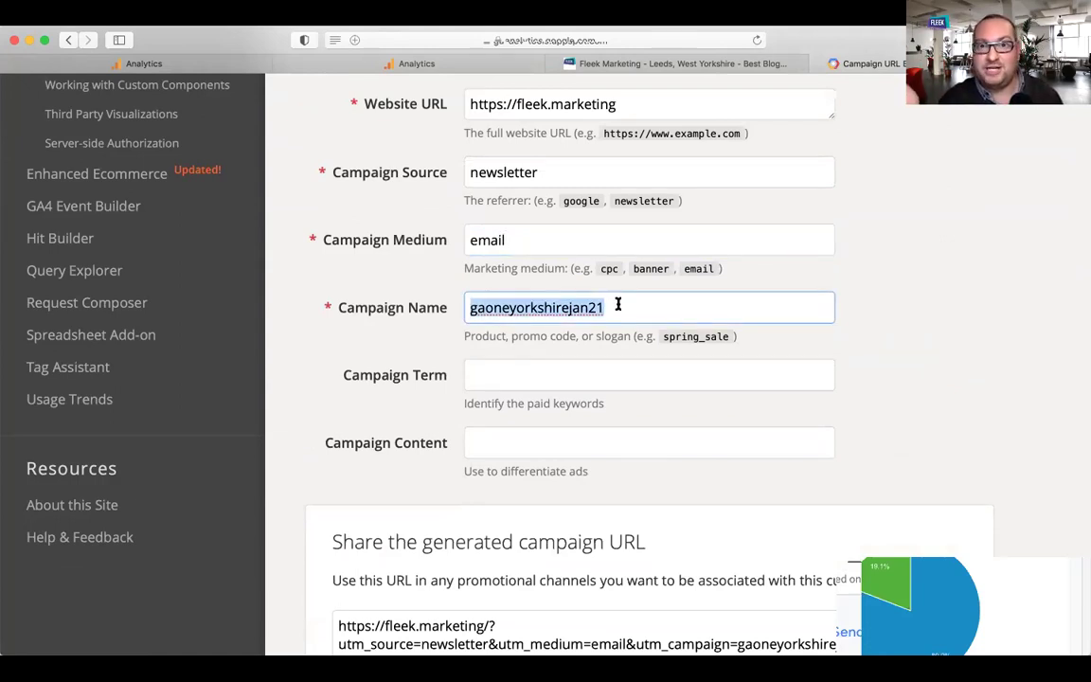
Examine the generated URL piece by piece, highlighting its utm_source, utm_medium and utm_campaign parts.
scroll(617, 303, "down", 10)
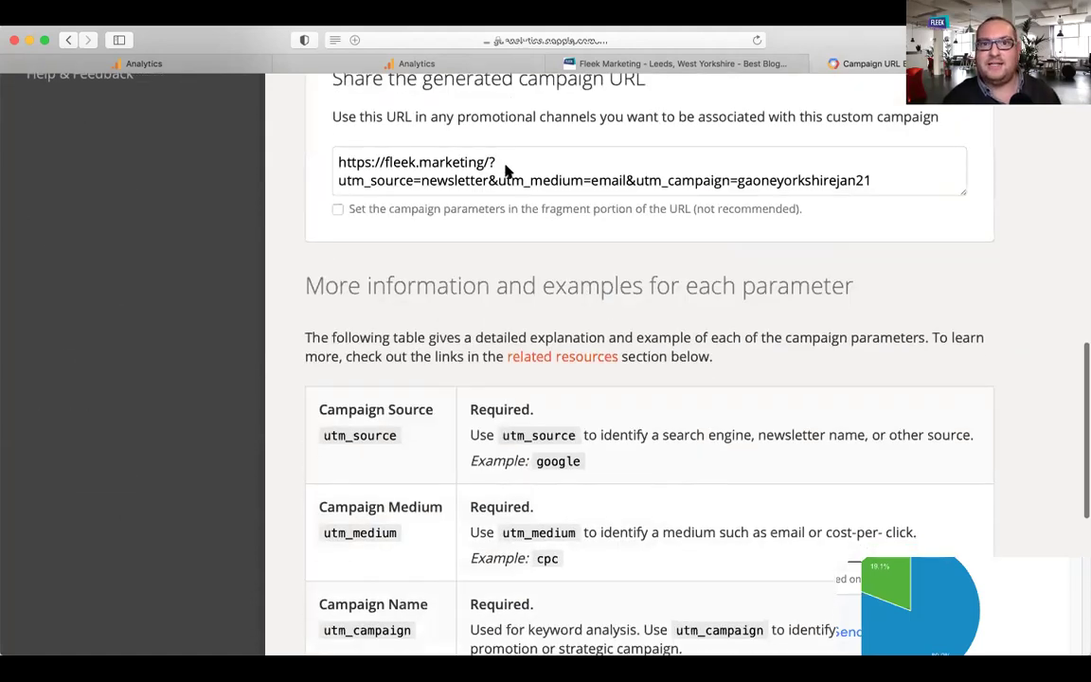
left_click(490, 158)
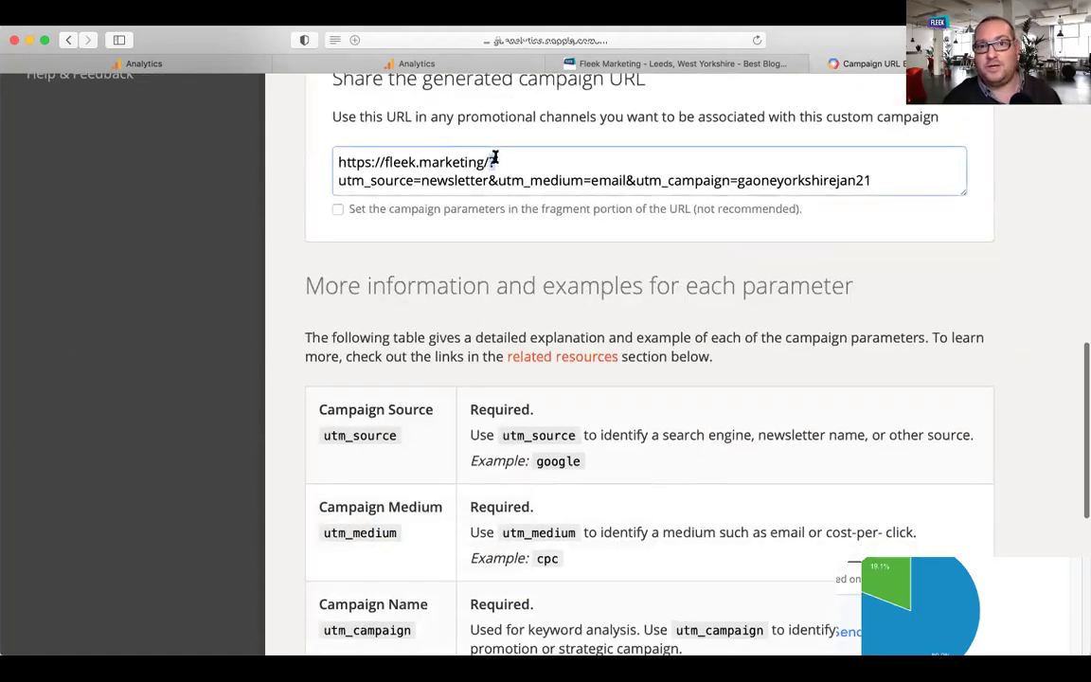
left_click_drag(339, 180, 363, 180)
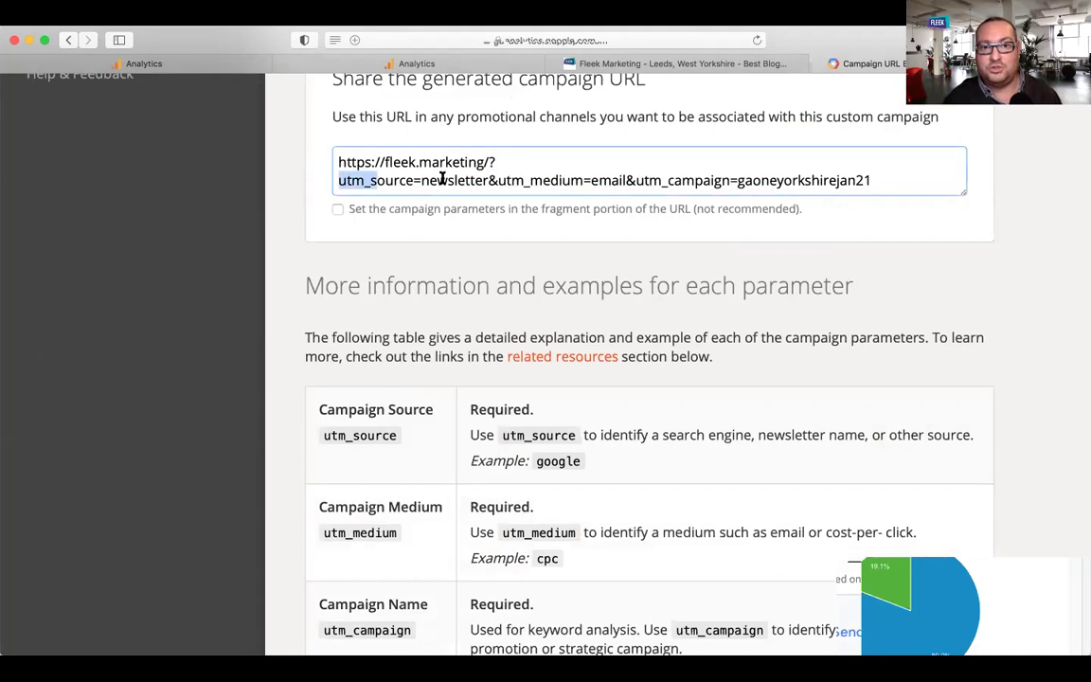
left_click_drag(438, 180, 460, 180)
scroll(459, 180, "up", 5)
scroll(460, 183, "down", 3)
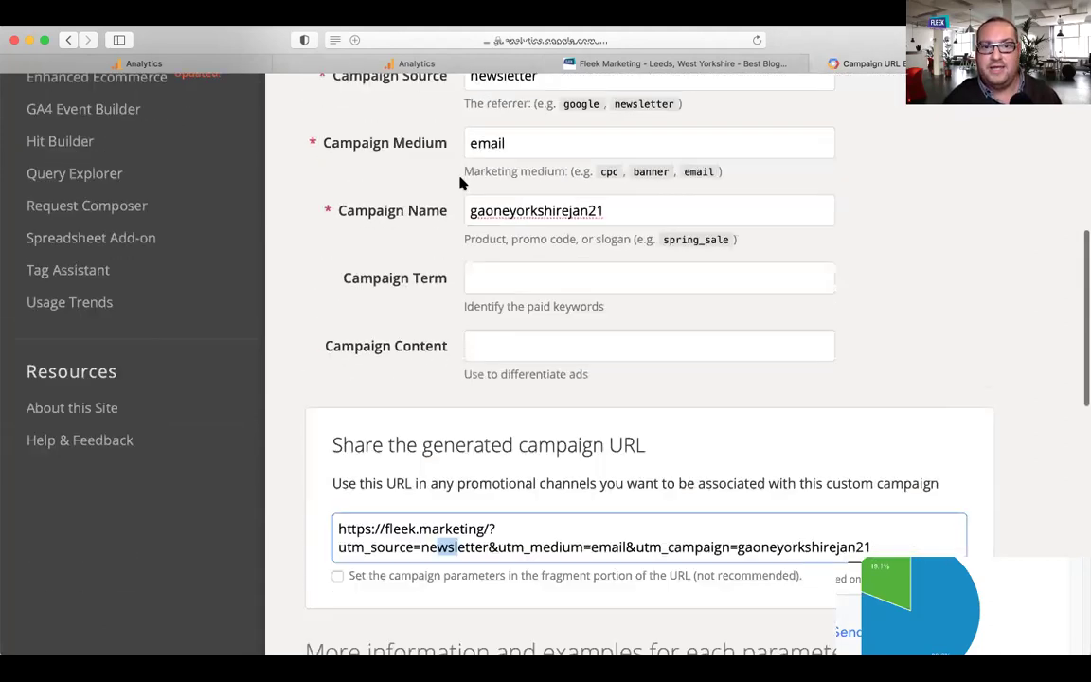
left_click_drag(591, 433, 620, 433)
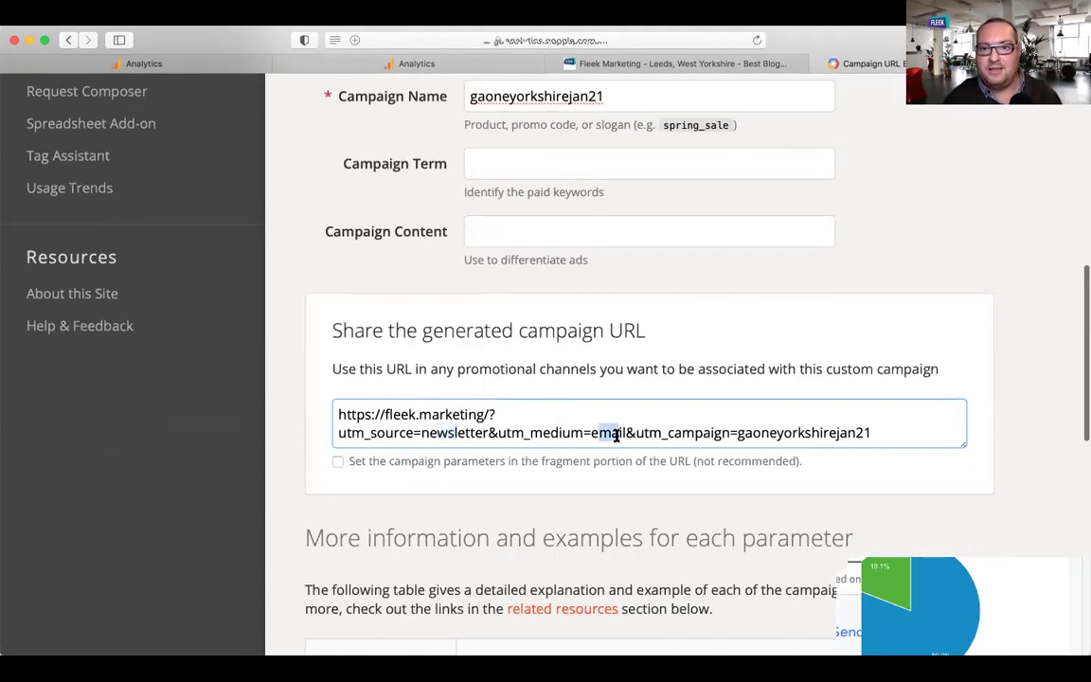
double_click(811, 433)
left_click(868, 433)
double_click(868, 432)
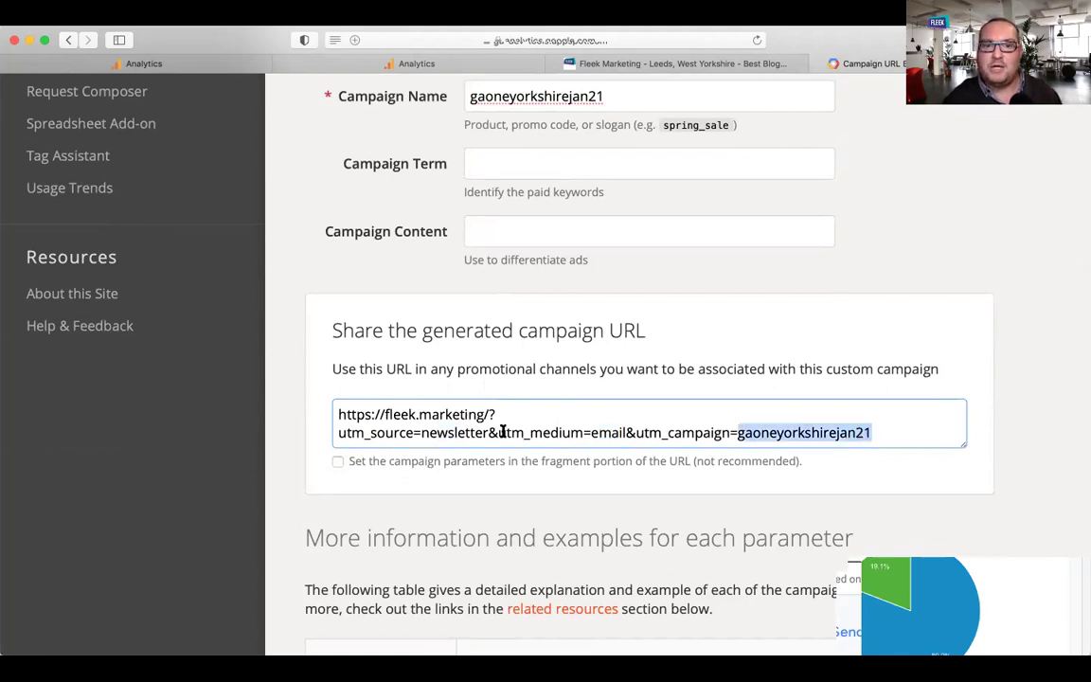
Copy the full generated campaign URL and load it in the browser.
left_click_drag(338, 414, 425, 462)
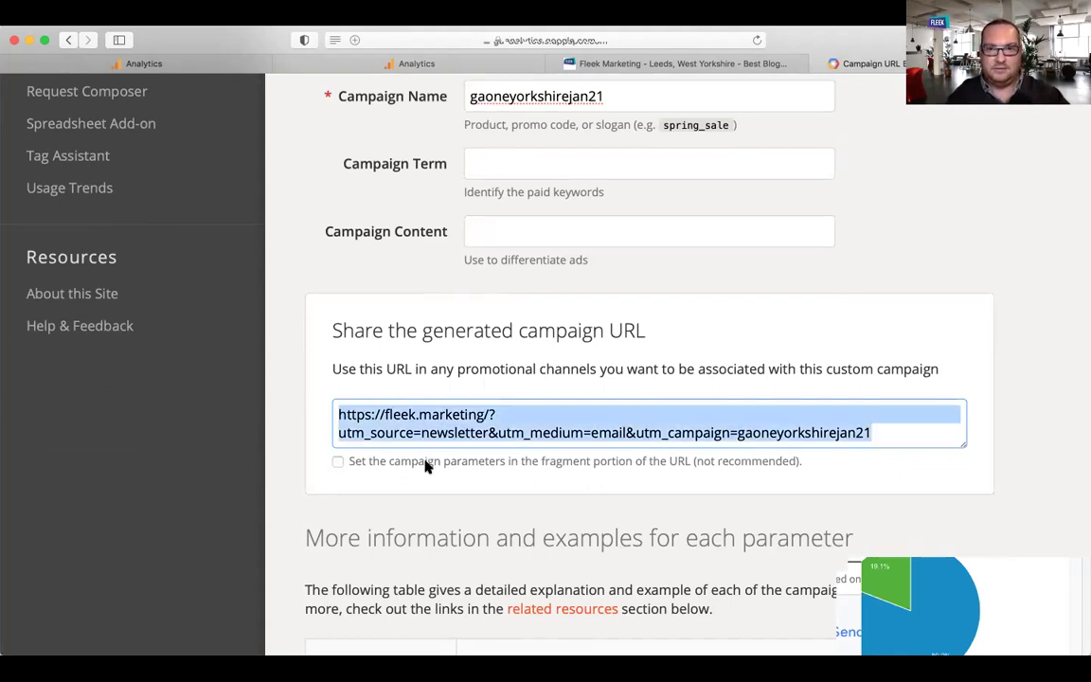
left_click(379, 40)
key("super+v")
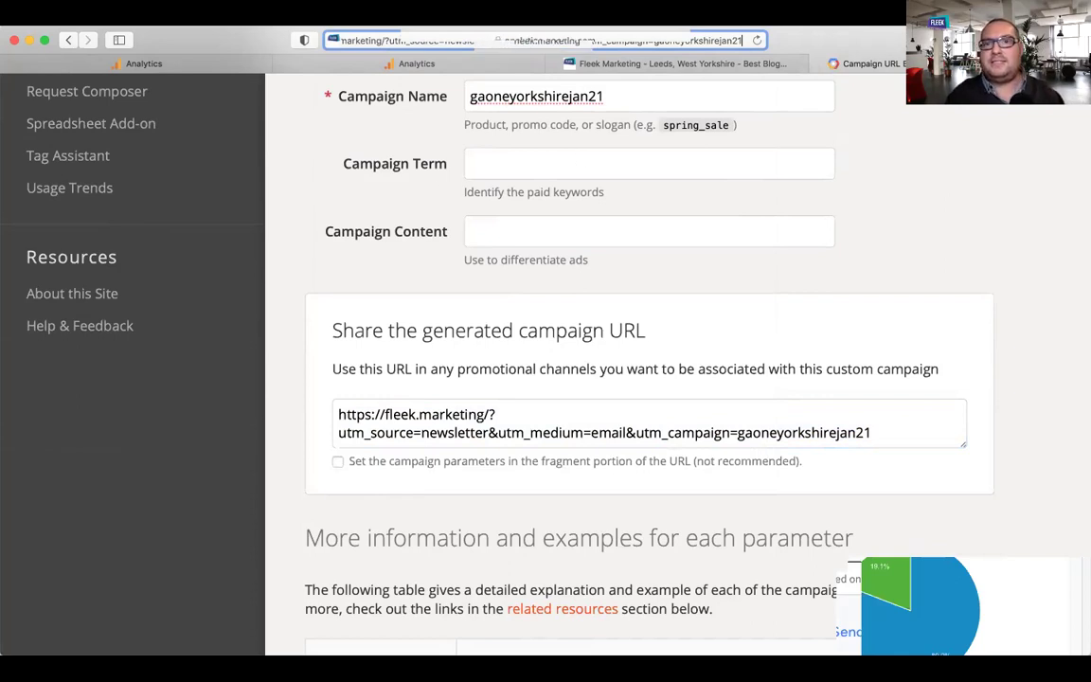
key("Return")
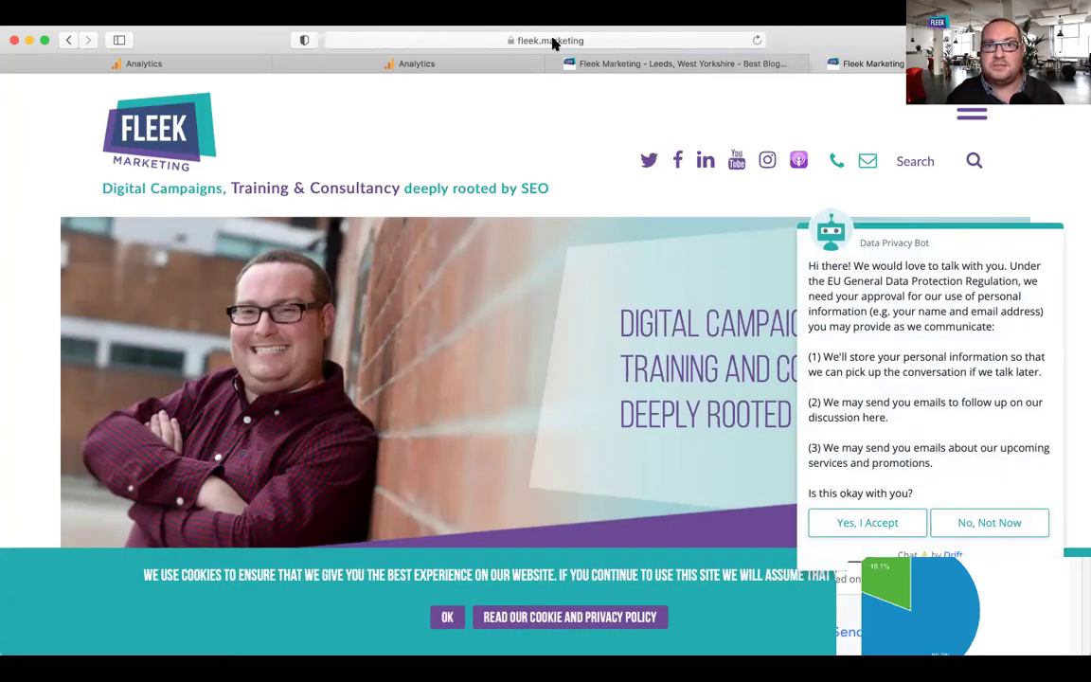
Inspect the page's full tagged URL, and review the campaign table in the All Campaigns report of the White Cross Vets Analytics view.
left_click(554, 43)
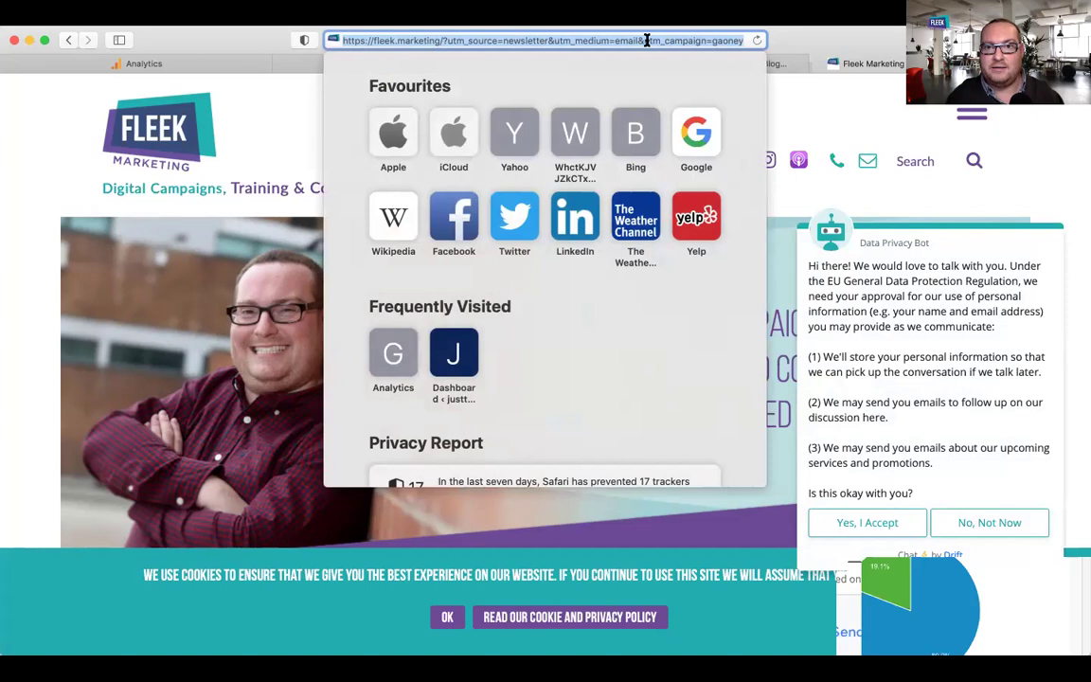
left_click(227, 67)
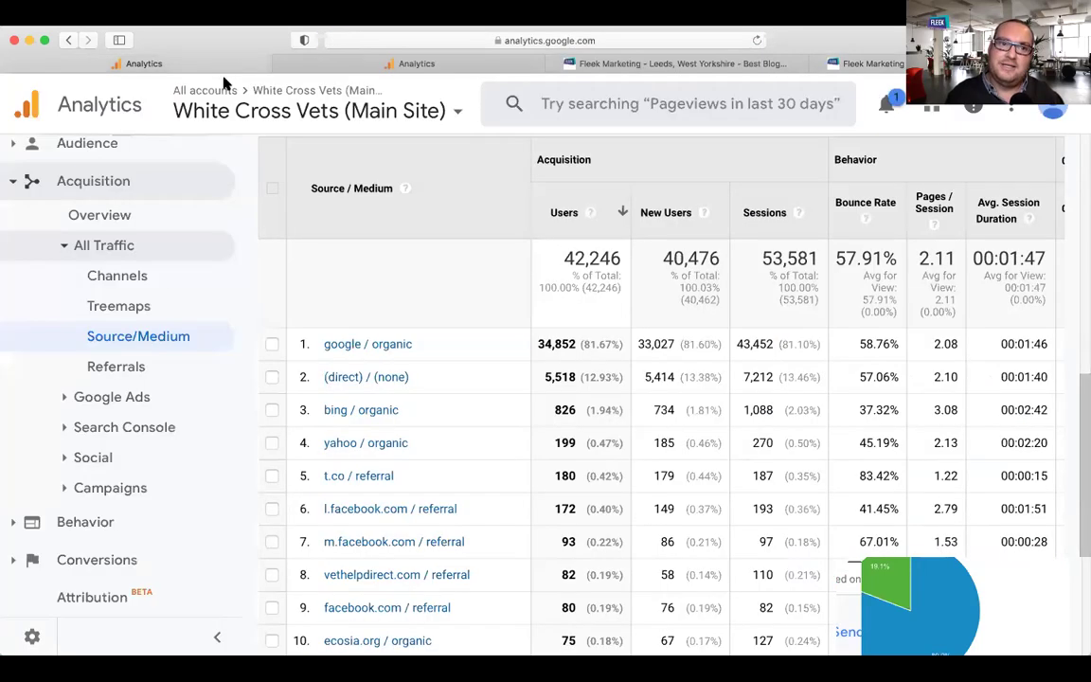
left_click(98, 488)
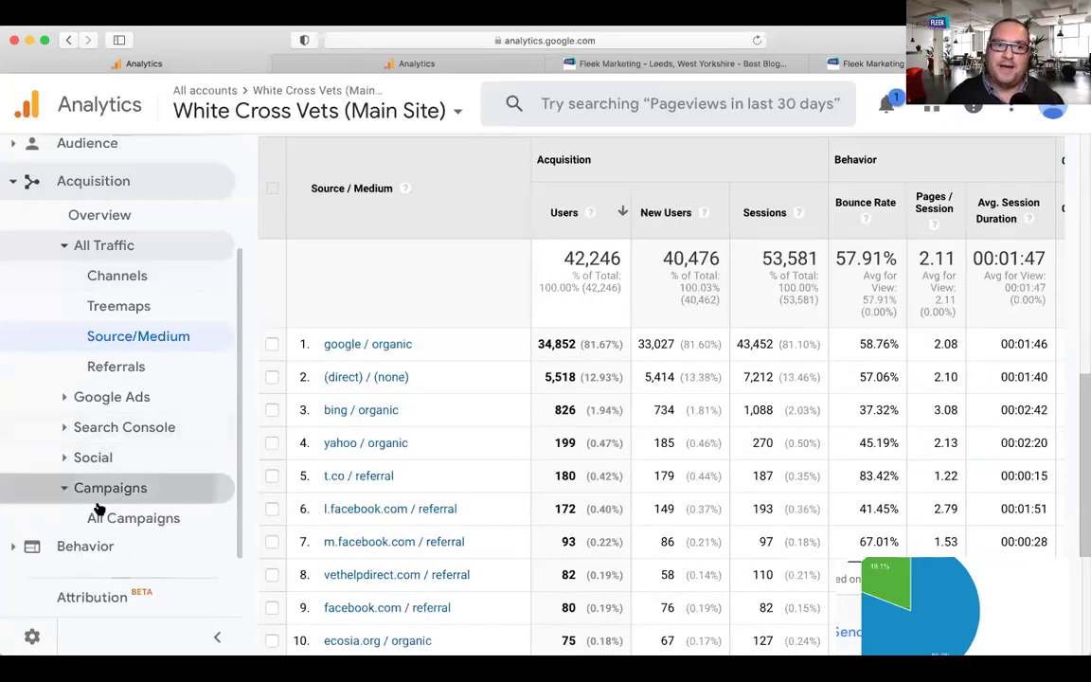
left_click(99, 516)
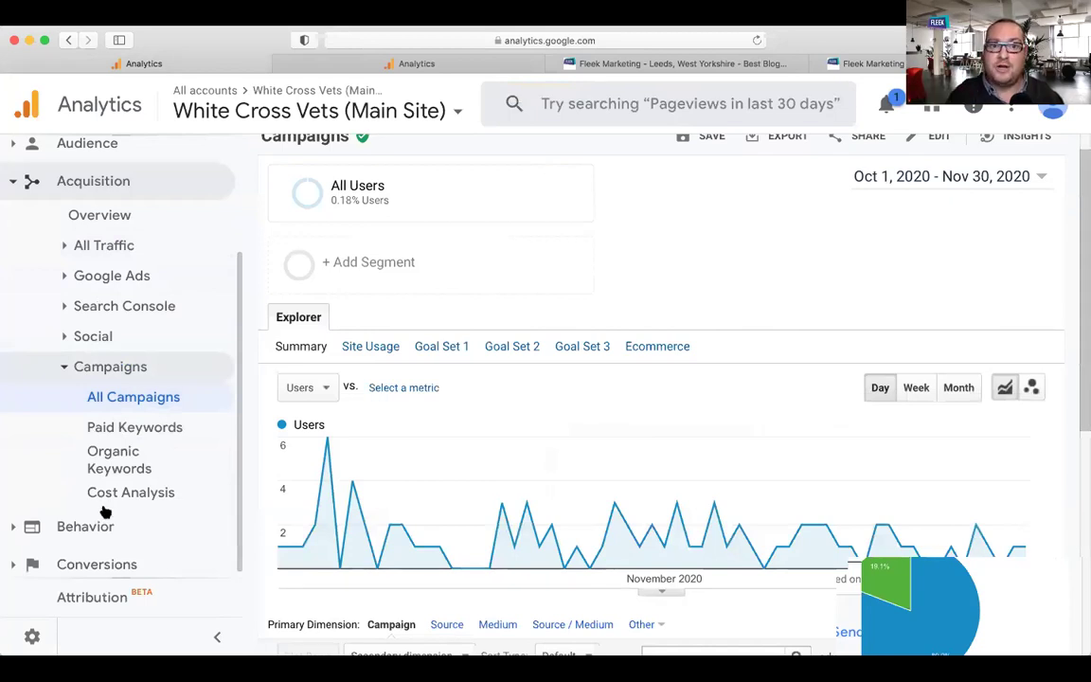
scroll(524, 479, "down", 5)
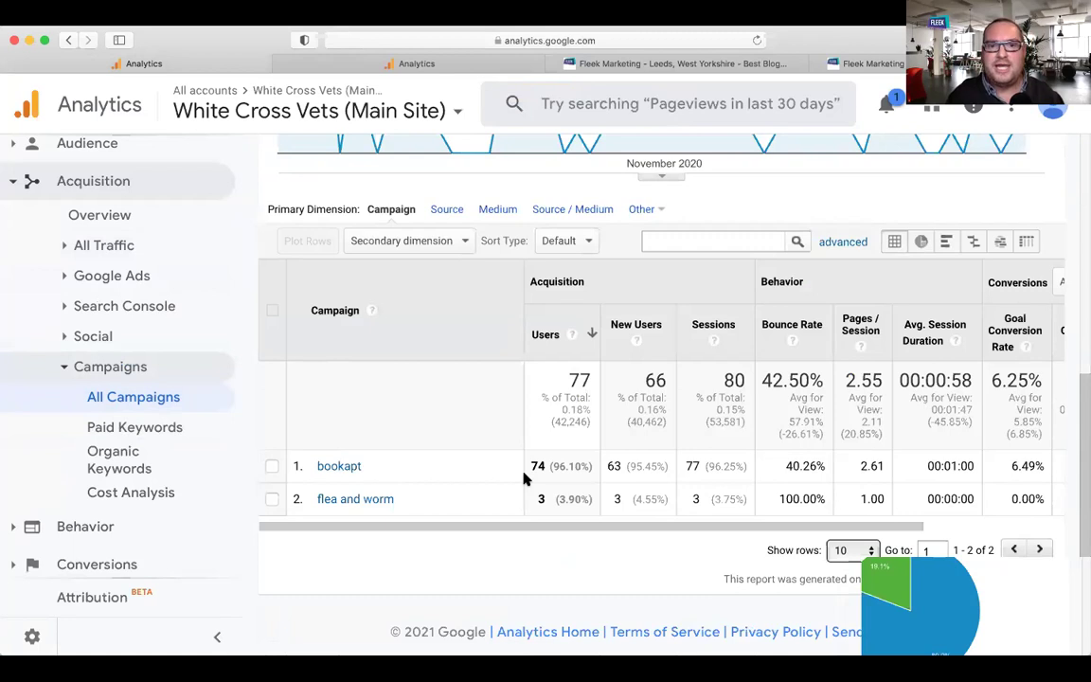
scroll(524, 479, "up", 5)
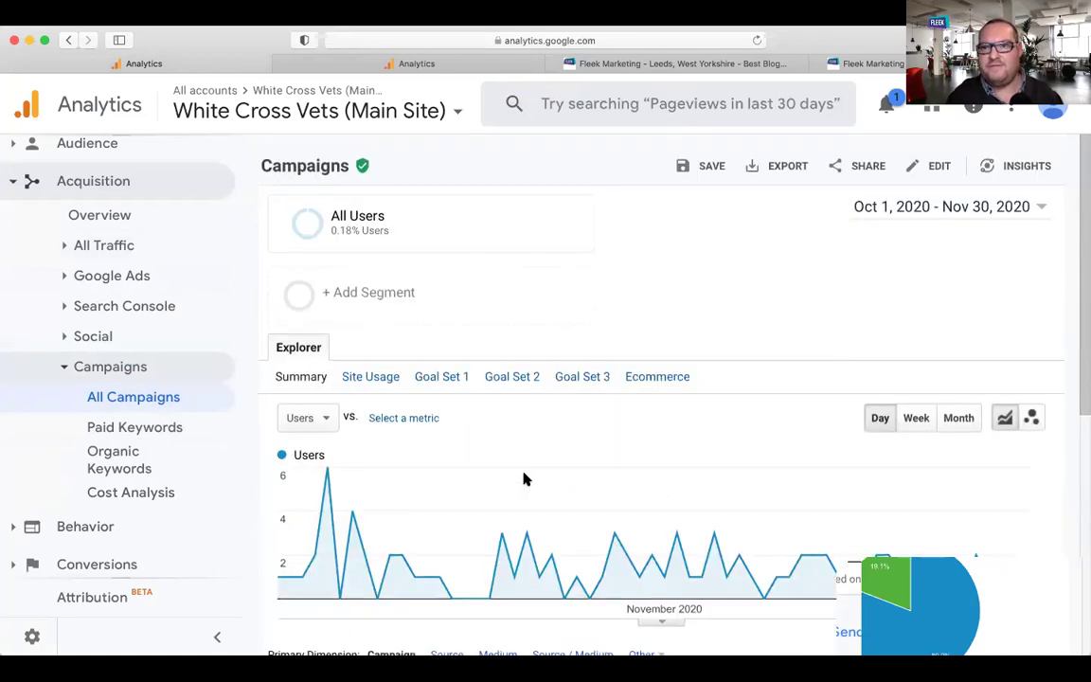
scroll(524, 480, "down", 4)
scroll(524, 479, "down", 1)
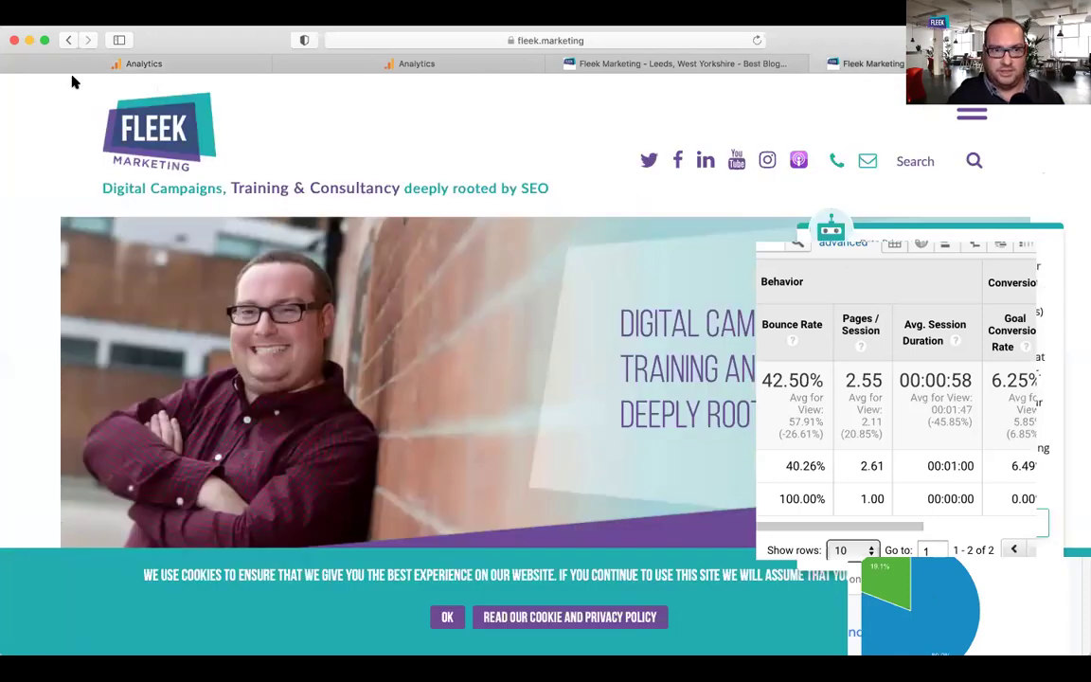
Return to the Campaign URL Builder page and highlight part of the generated campaign URL.
left_click(64, 36)
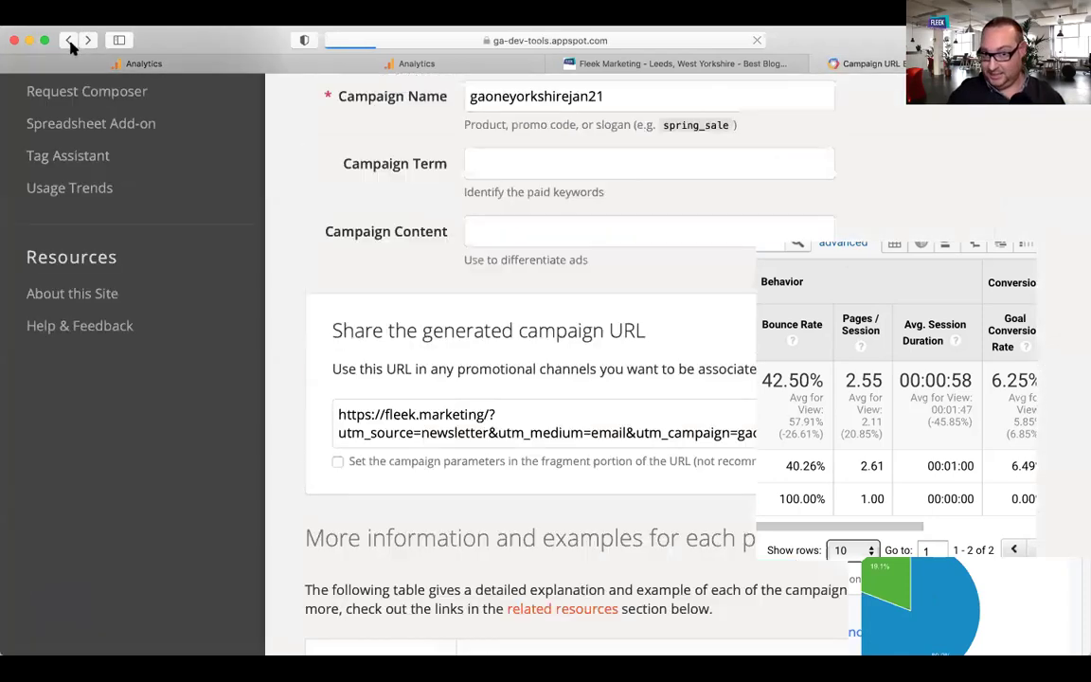
scroll(344, 231, "down", 3)
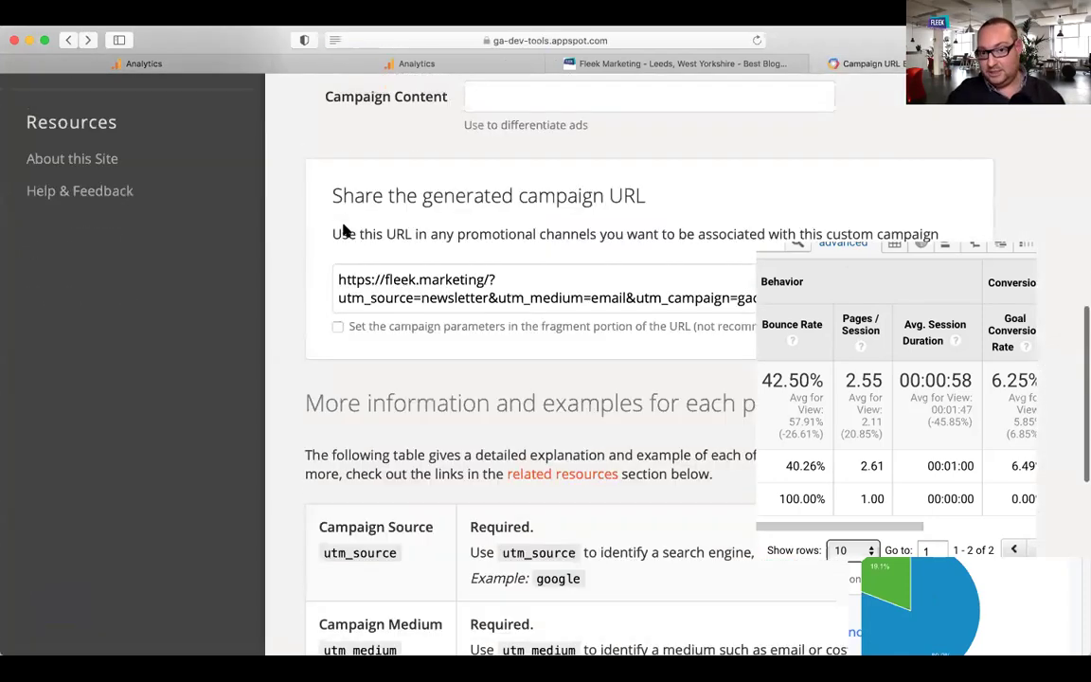
left_click_drag(495, 283, 503, 304)
Review the form's campaign entries, highlighting the source newsletter, the medium email and the campaign name gaoneyorkshirejan21.
scroll(502, 304, "up", 10)
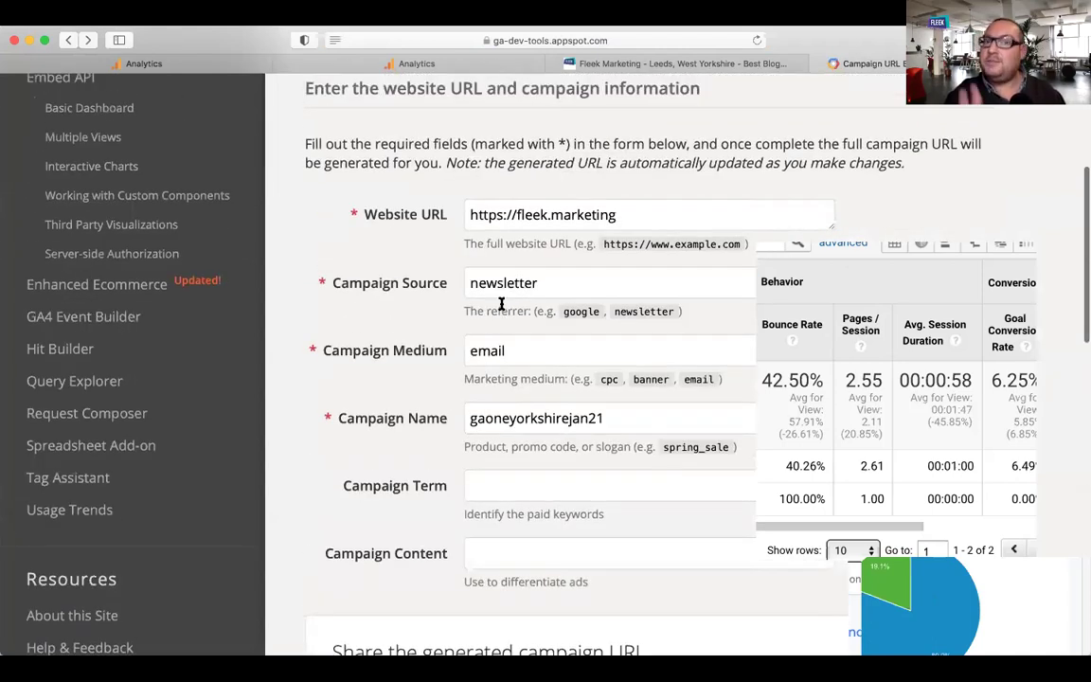
double_click(479, 282)
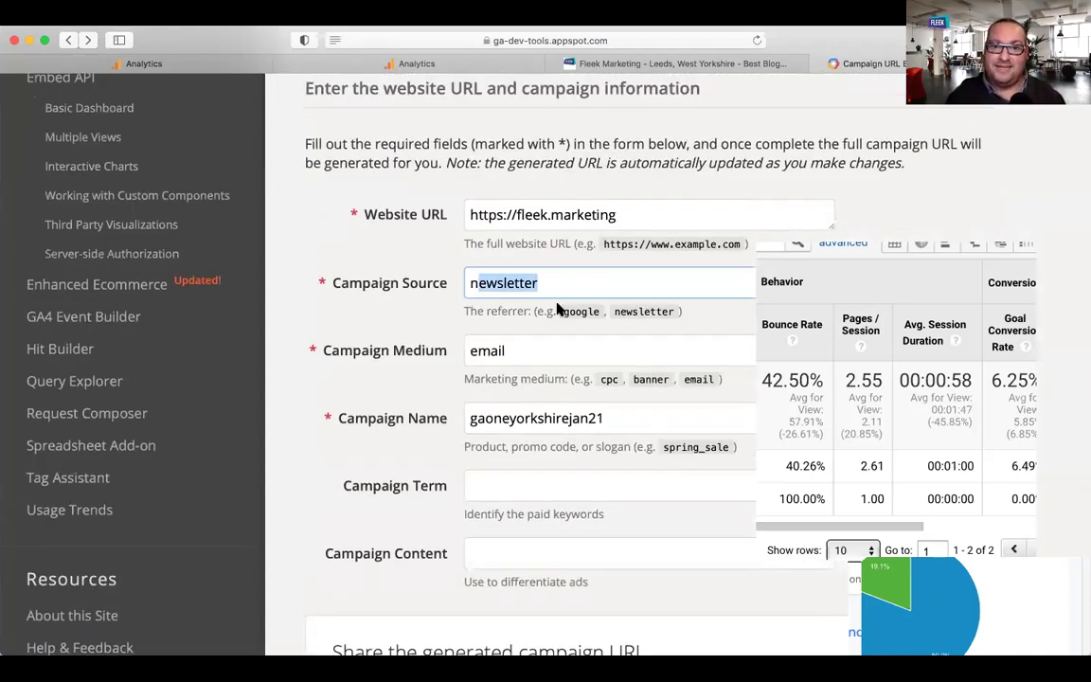
double_click(492, 348)
left_click_drag(531, 417, 611, 417)
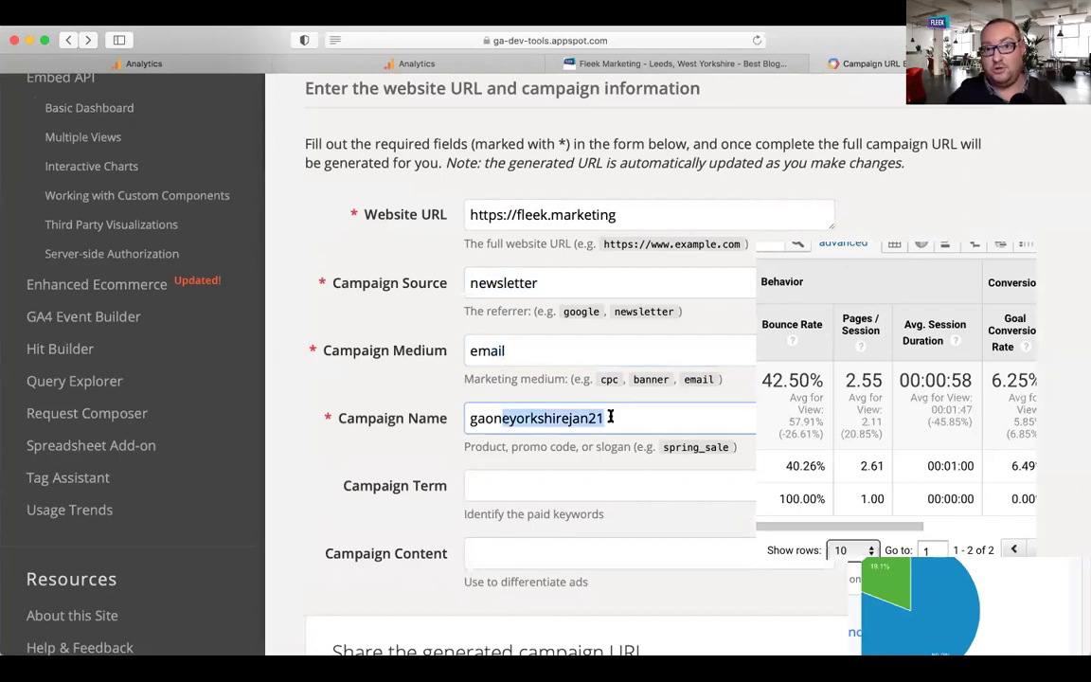
left_click(468, 416)
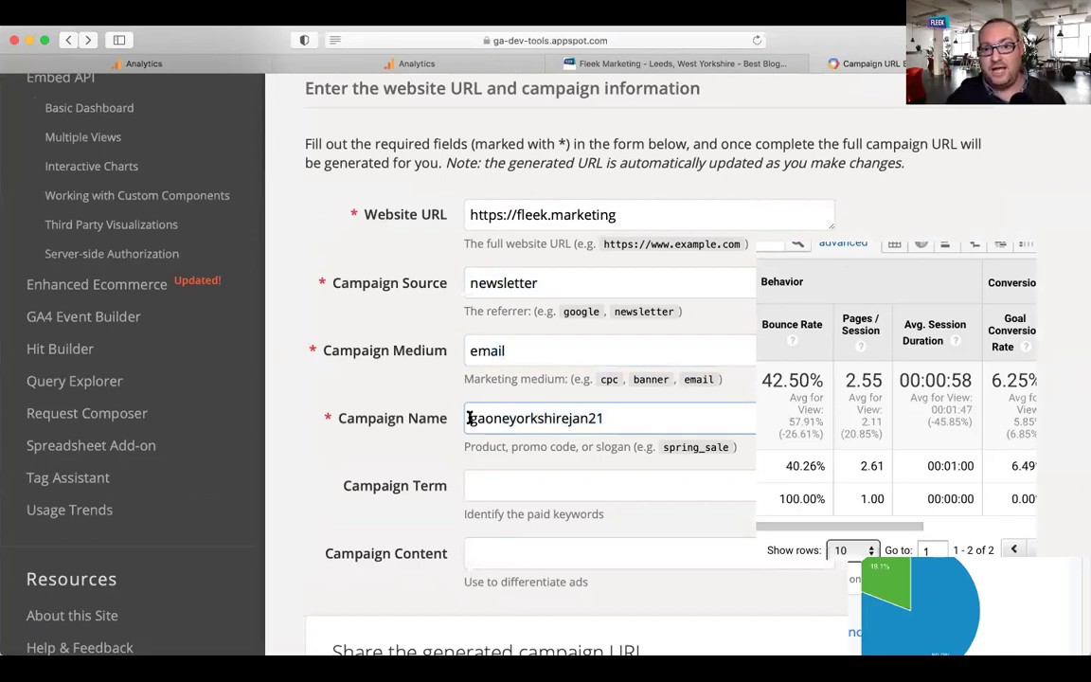
left_click_drag(470, 417, 633, 416)
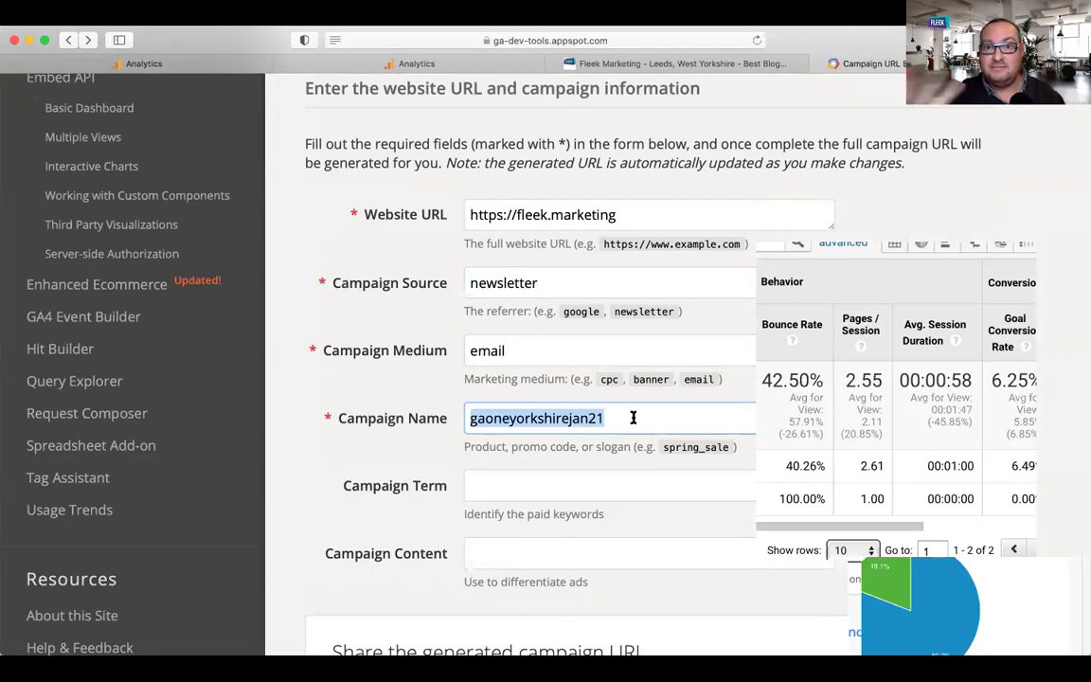
double_click(512, 350)
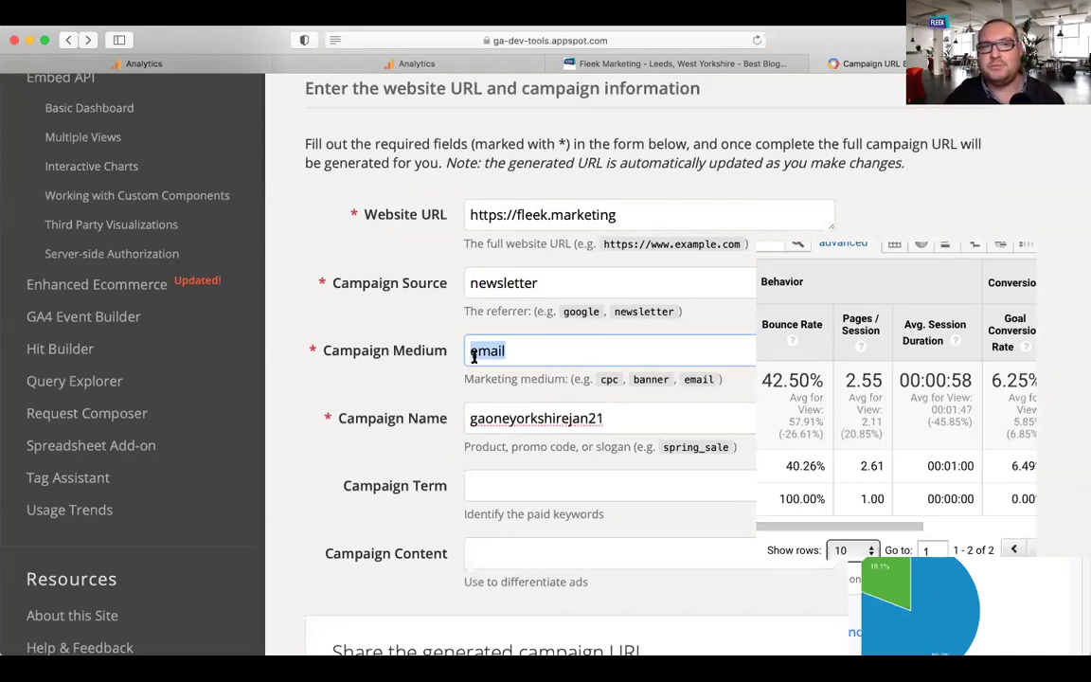
Switch to Analytics and open the Landing Pages report under the Behavior section's Site Content.
left_click(204, 61)
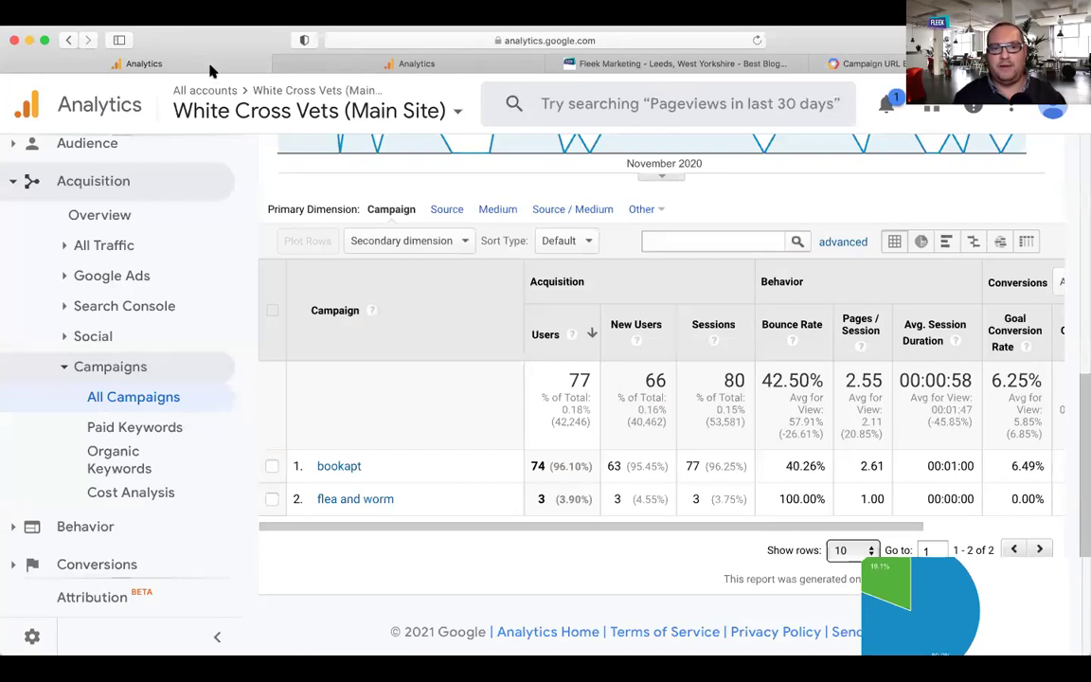
left_click(13, 526)
left_click(102, 376)
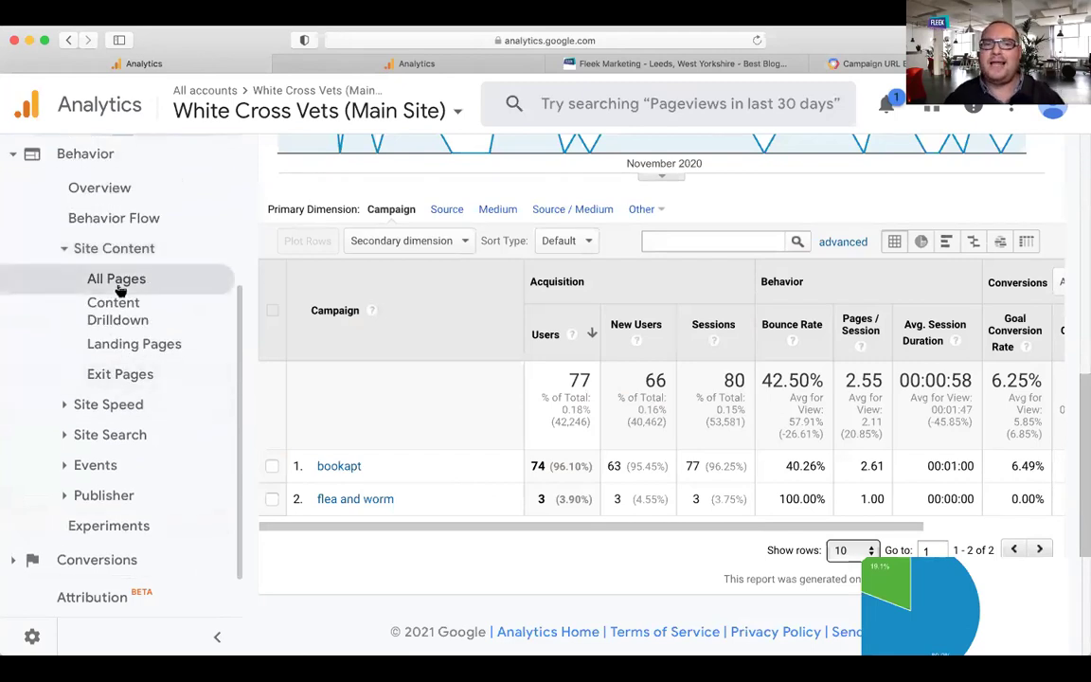
left_click(106, 354)
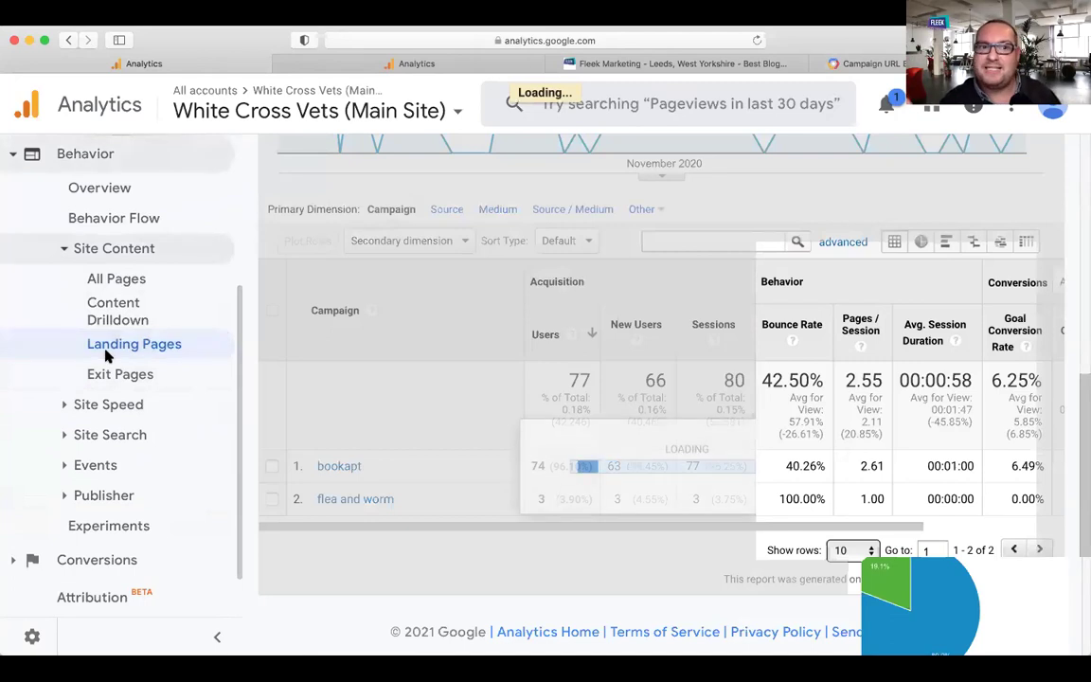
scroll(414, 406, "down", 5)
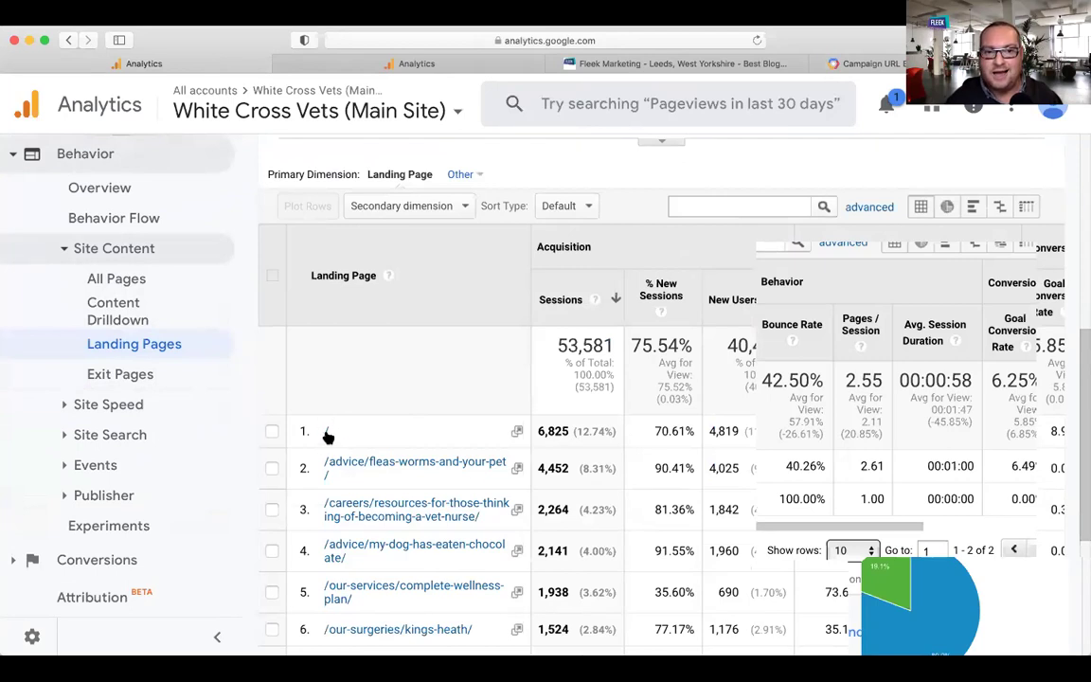
Examine the landing page rows across their session, bounce rate, goal conversion and goal value columns.
scroll(327, 436, "down", 3)
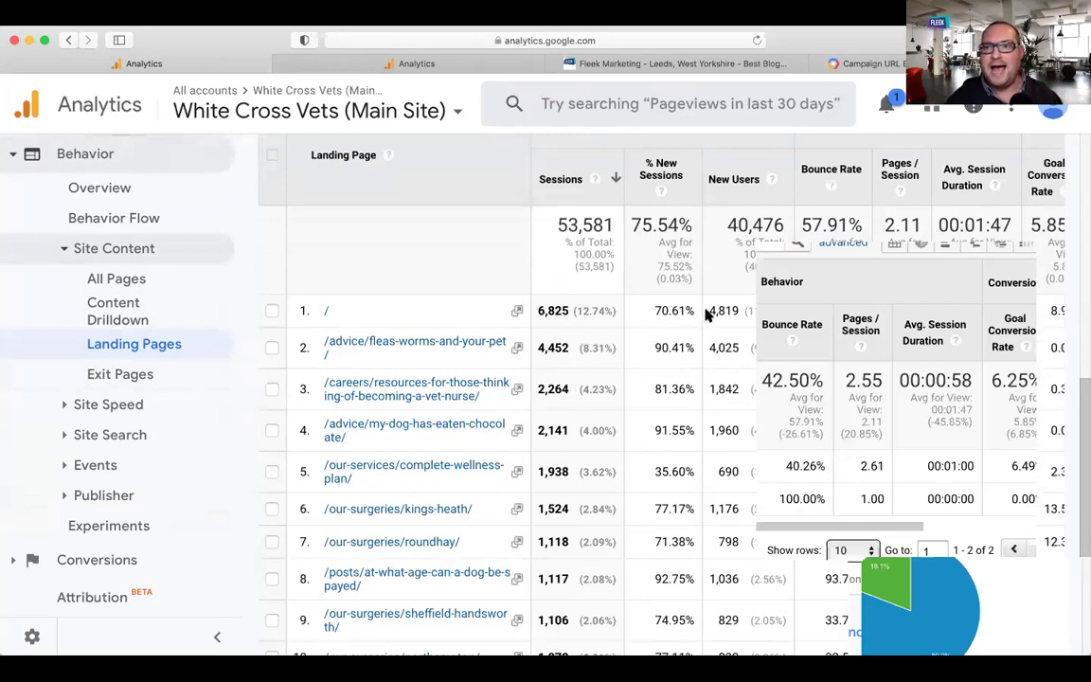
scroll(606, 383, "right", 2)
scroll(606, 383, "right", 3)
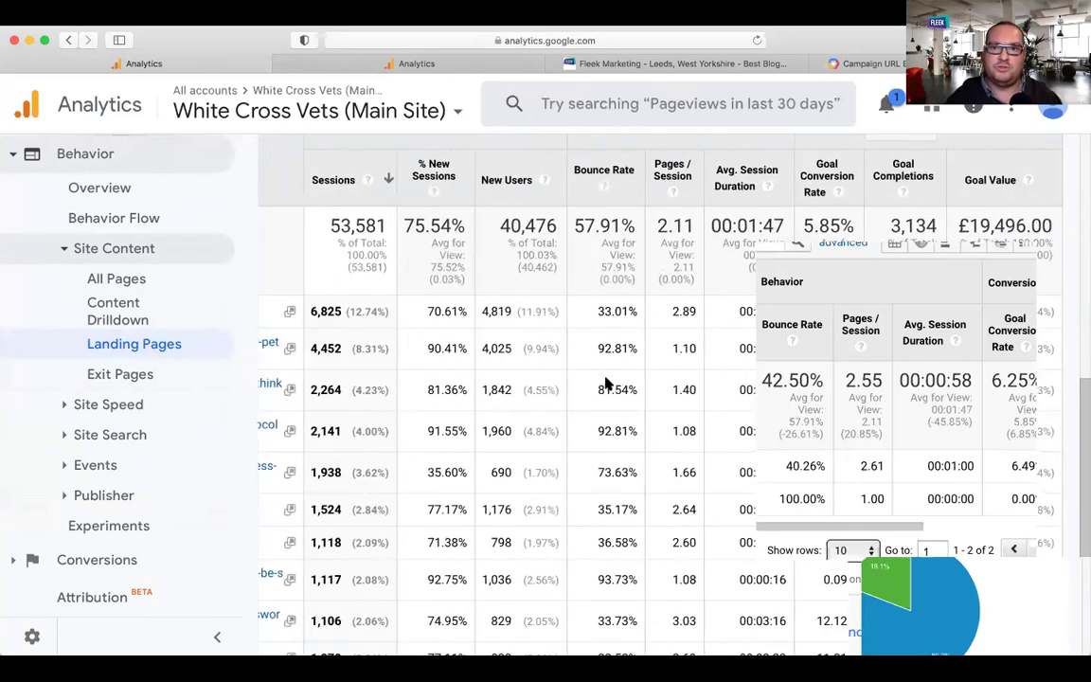
scroll(606, 382, "left", 1)
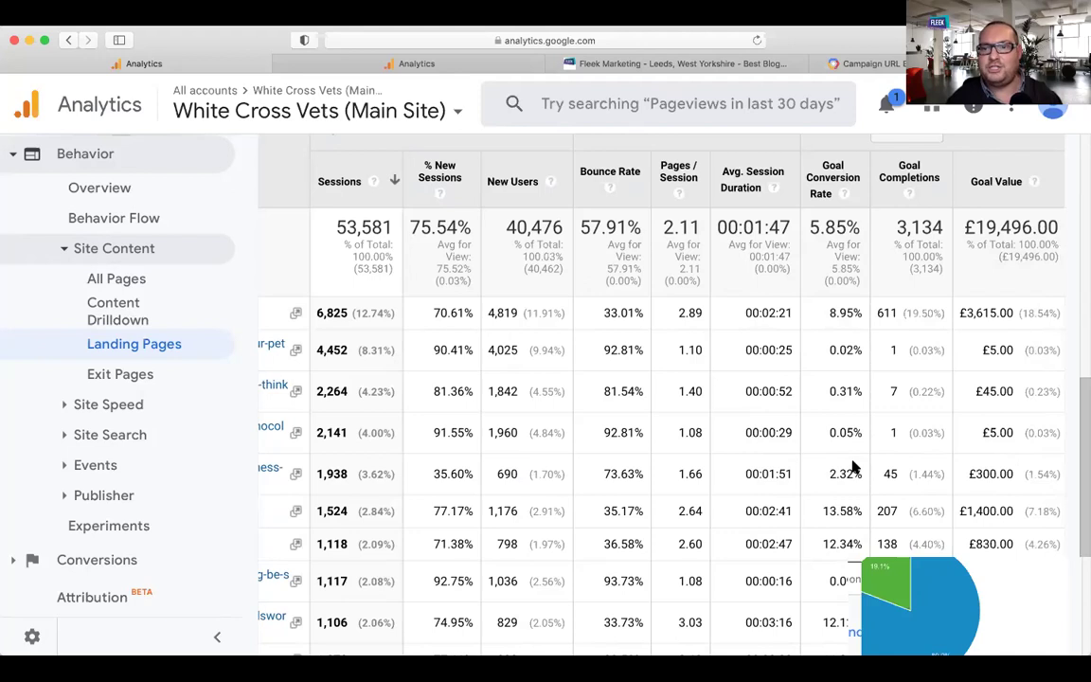
scroll(852, 466, "down", 2)
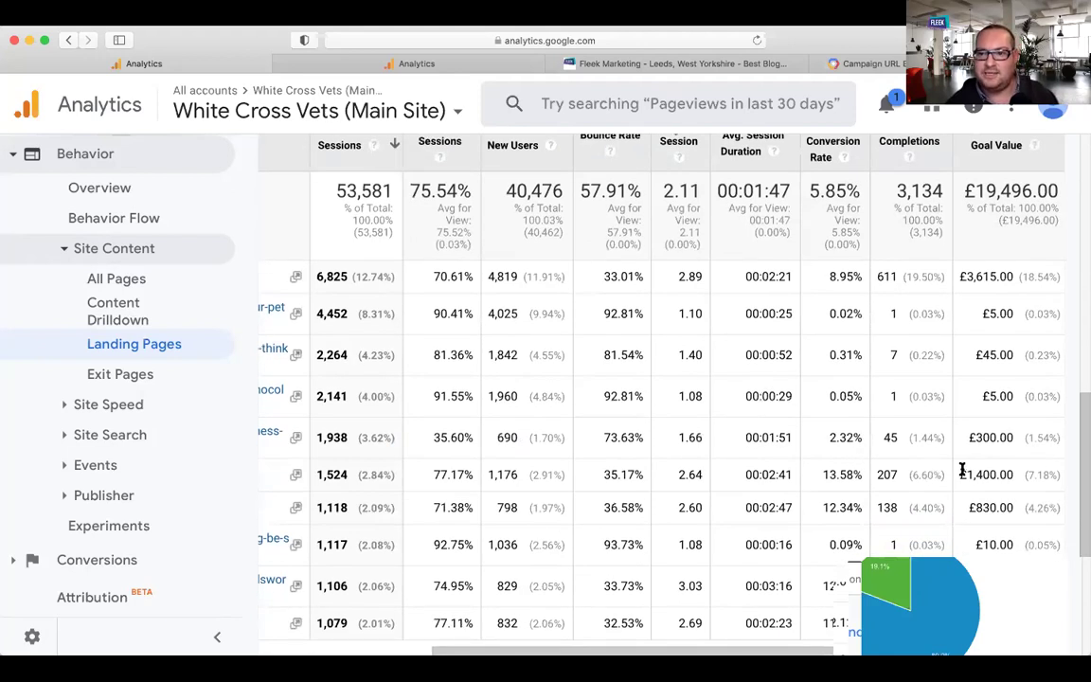
scroll(963, 471, "left", 5)
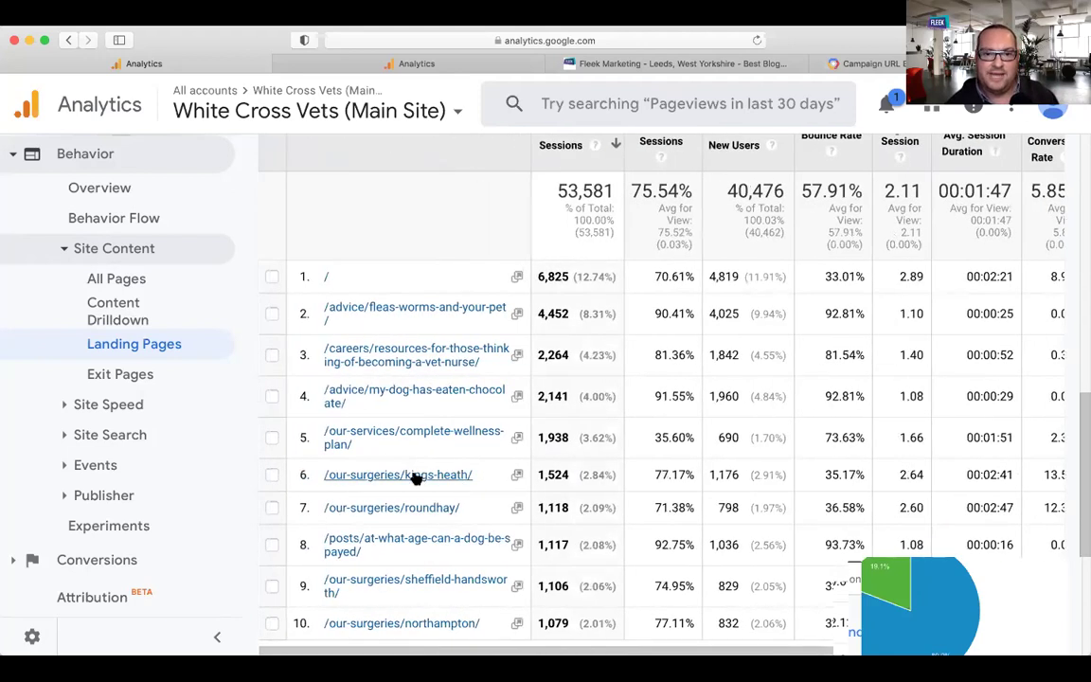
Check the goal conversion rate of the /our-surgeries/kings-heath/ landing page, highlighting its figure.
scroll(448, 480, "right", 1)
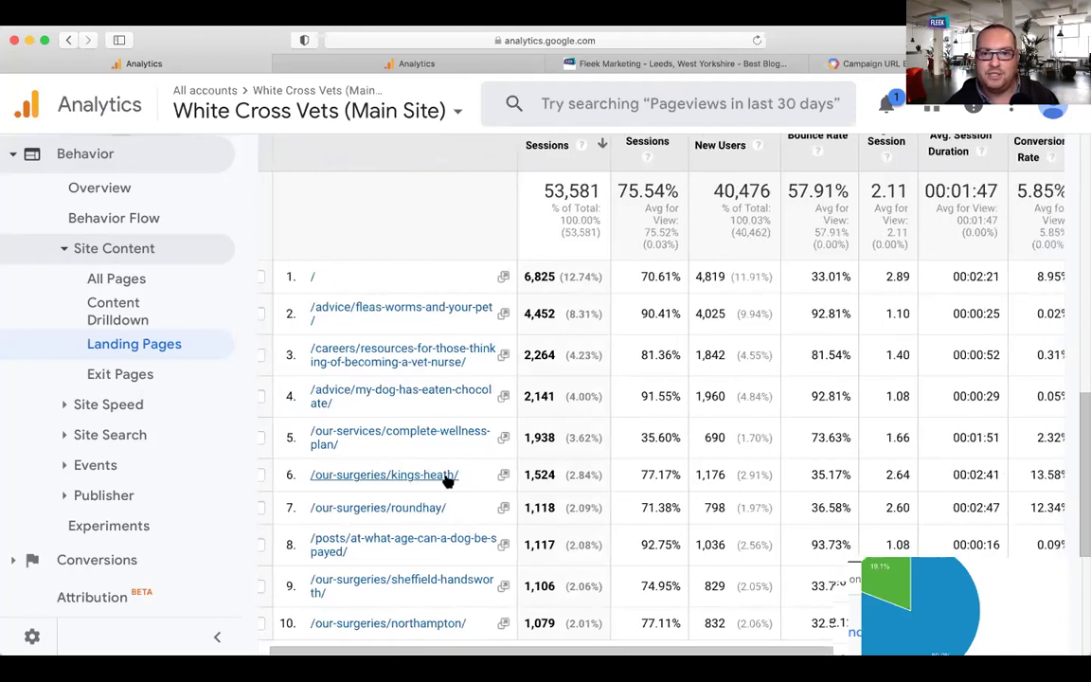
scroll(448, 480, "right", 5)
left_click_drag(815, 481, 840, 481)
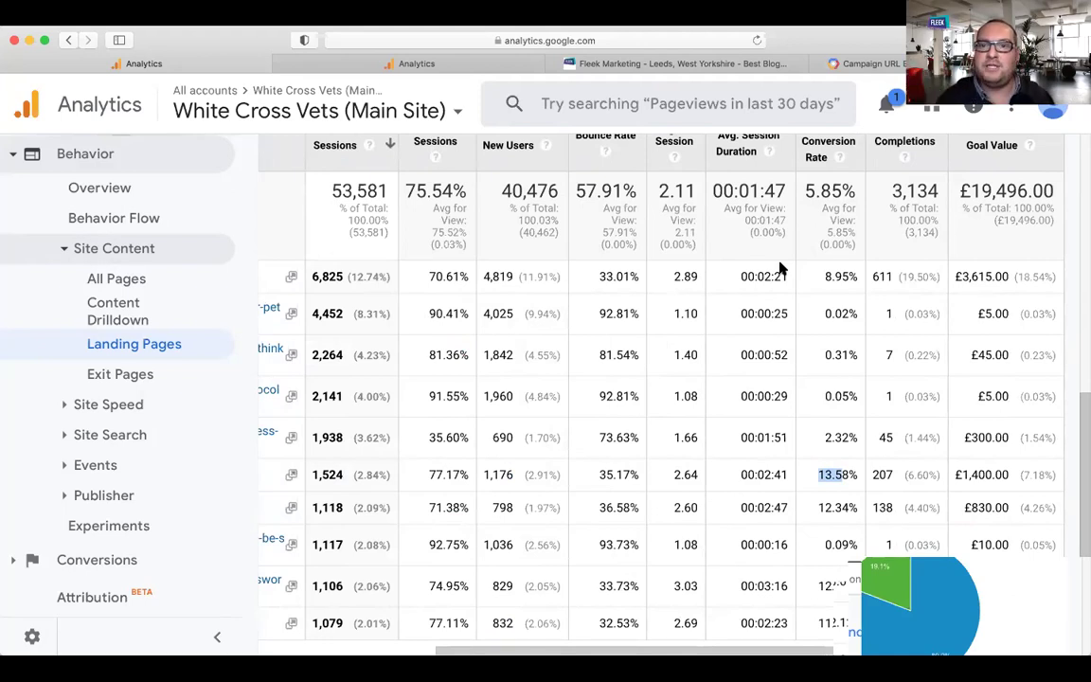
Compare the goal conversion rates of the /our-surgeries/roundhay/ page and the homepage, highlighting both figures.
scroll(838, 474, "left", 5)
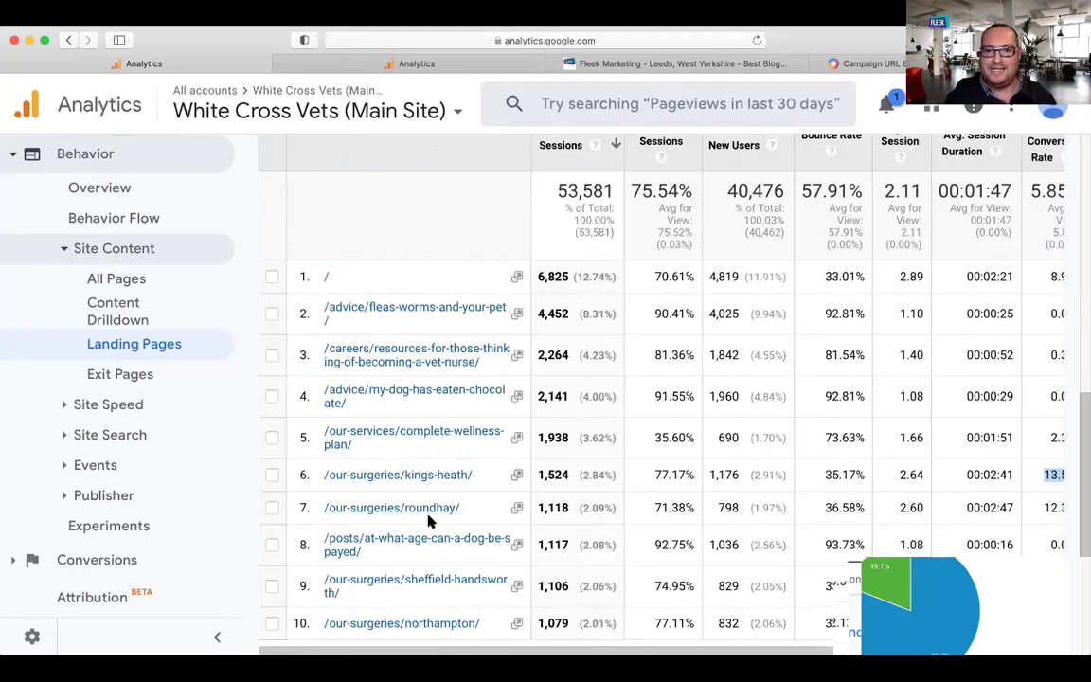
scroll(606, 497, "right", 5)
left_click_drag(816, 508, 847, 507)
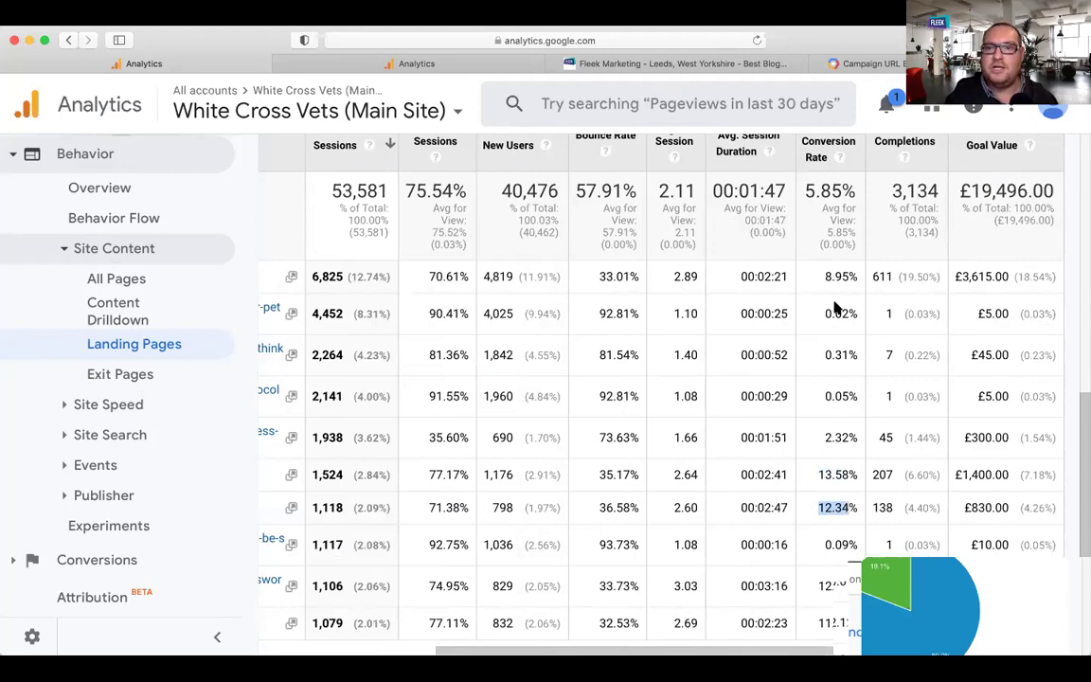
left_click_drag(824, 276, 856, 276)
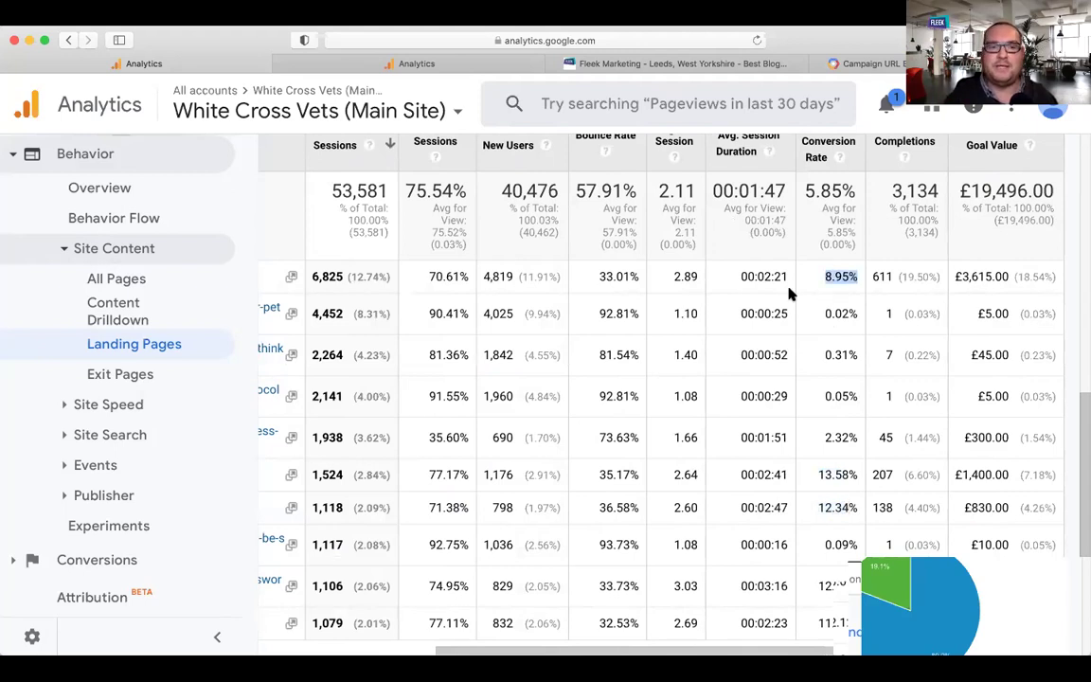
Open the Exit Pages report and view its table of exits, pageviews and exit percentages by page.
left_click(140, 377)
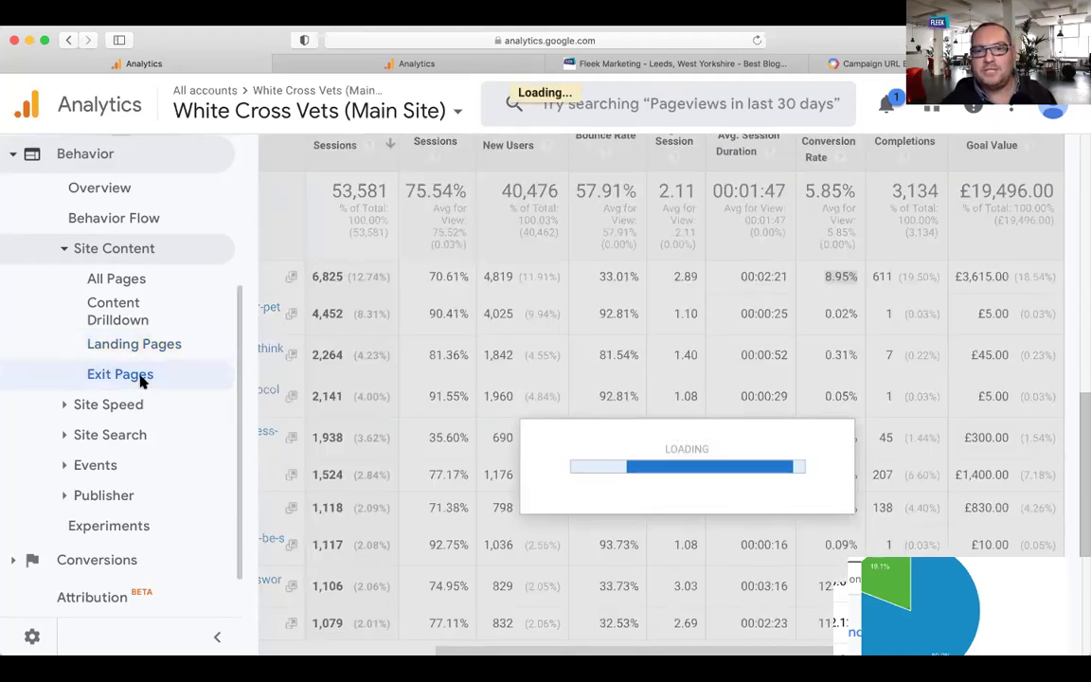
scroll(489, 383, "down", 5)
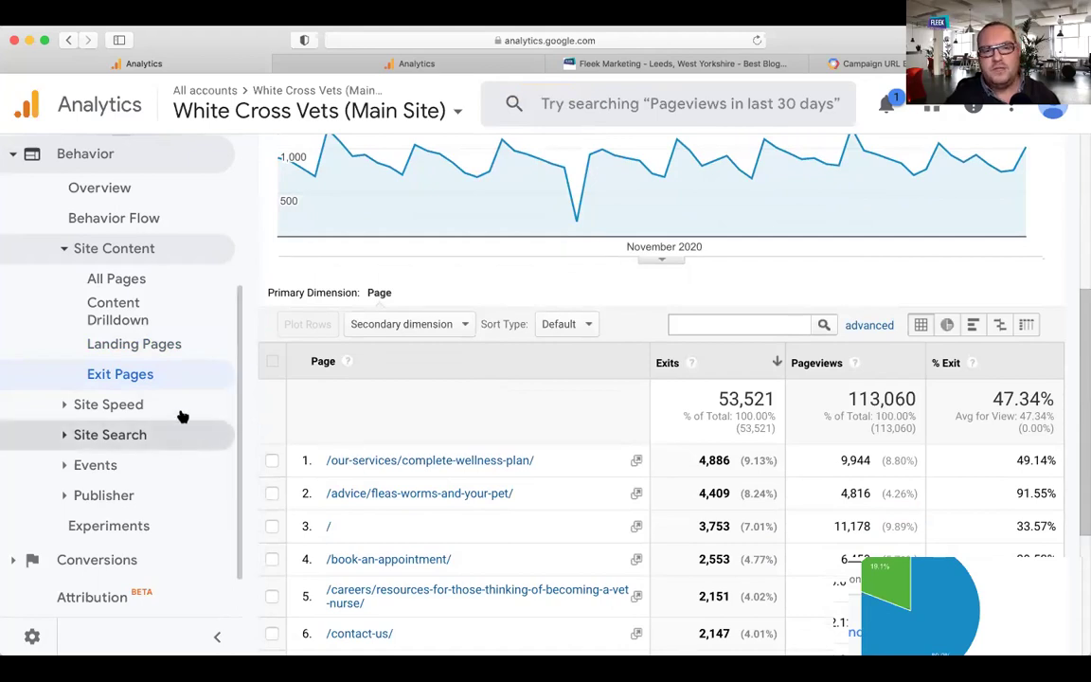
Reopen the Landing Pages report and bring up the secondary dimension choices for its table.
left_click(131, 351)
scroll(399, 409, "down", 5)
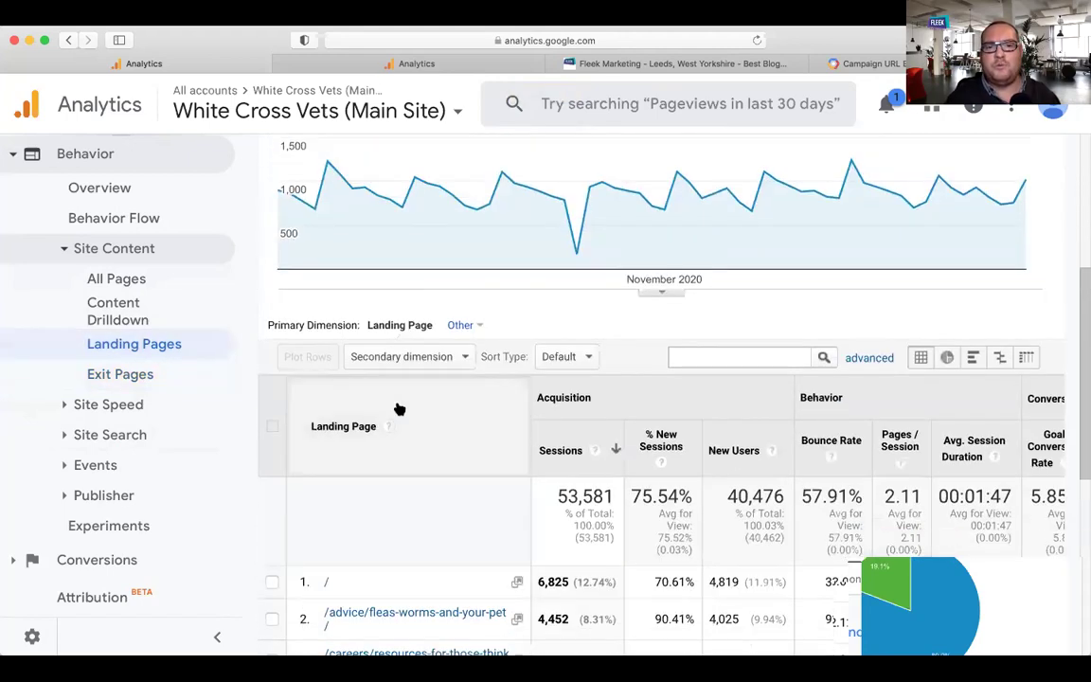
left_click(394, 364)
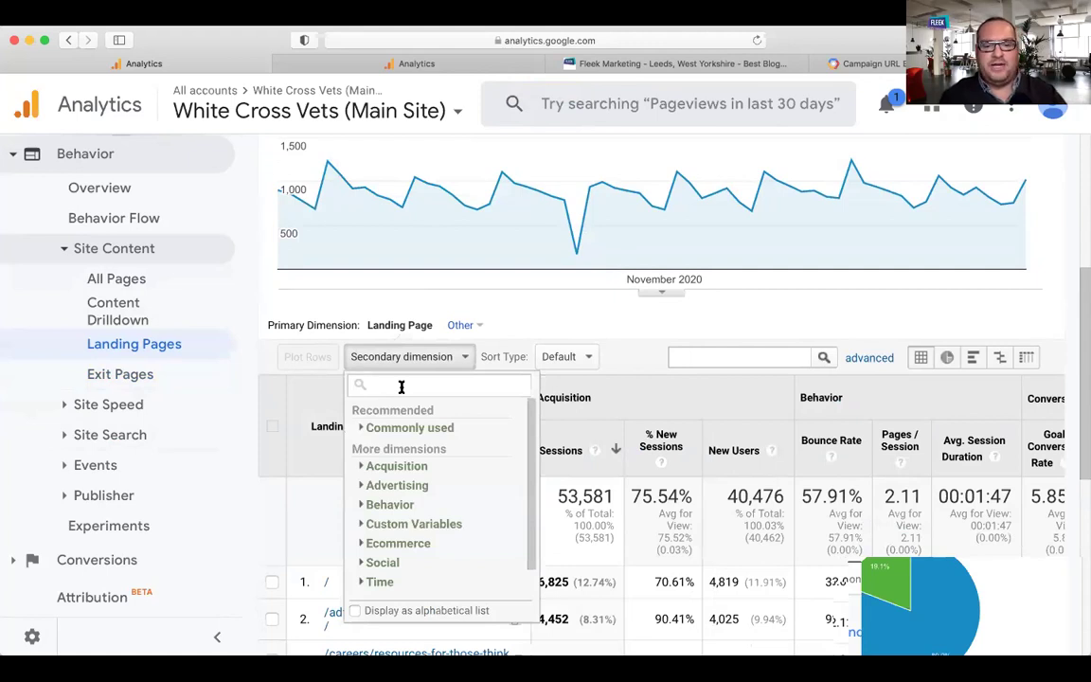
type("orga")
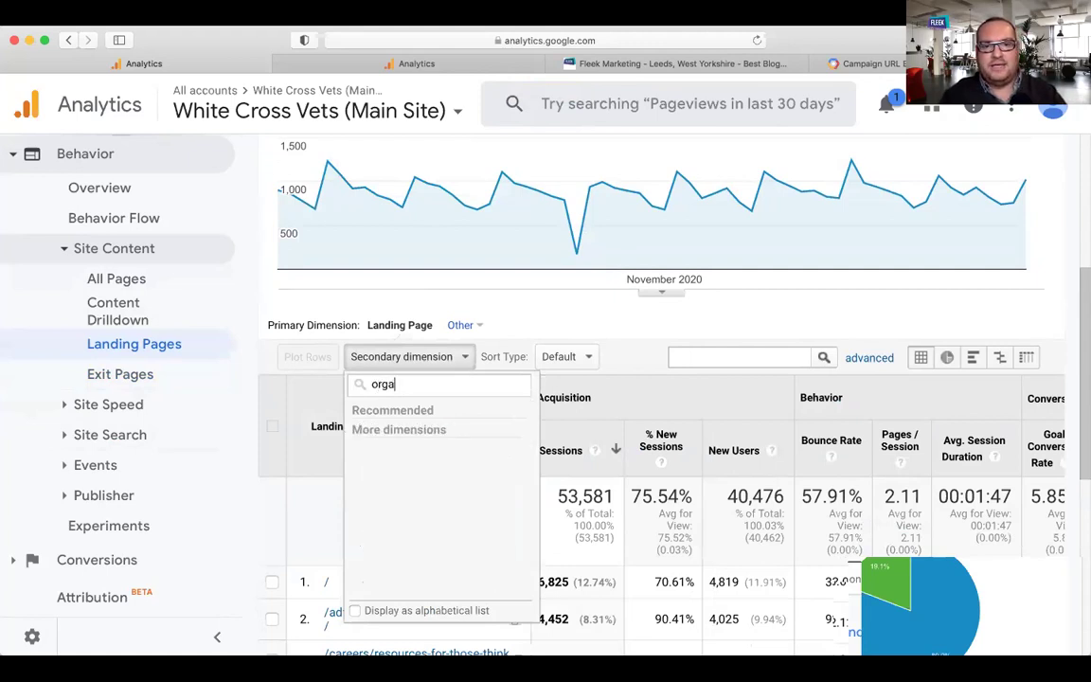
key("BackSpace")
key("BackSpace")
key("BackSpace")
key("BackSpace")
Add Source / Medium as the secondary dimension and compare the homepage's google / organic and direct rows.
type("med")
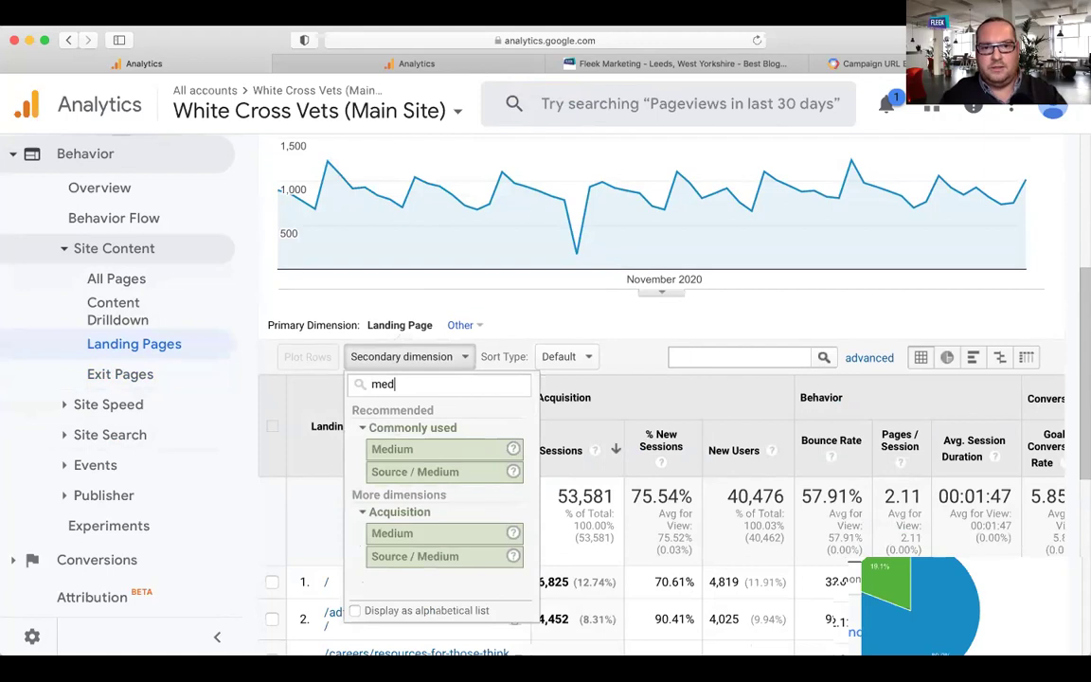
left_click(416, 472)
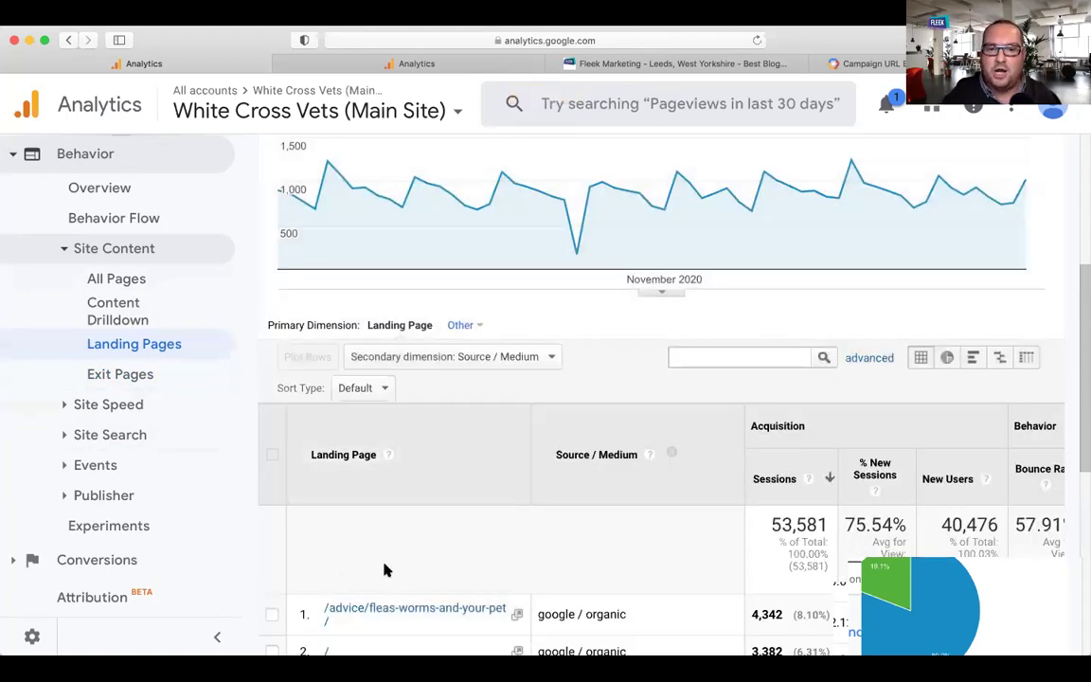
scroll(385, 569, "down", 5)
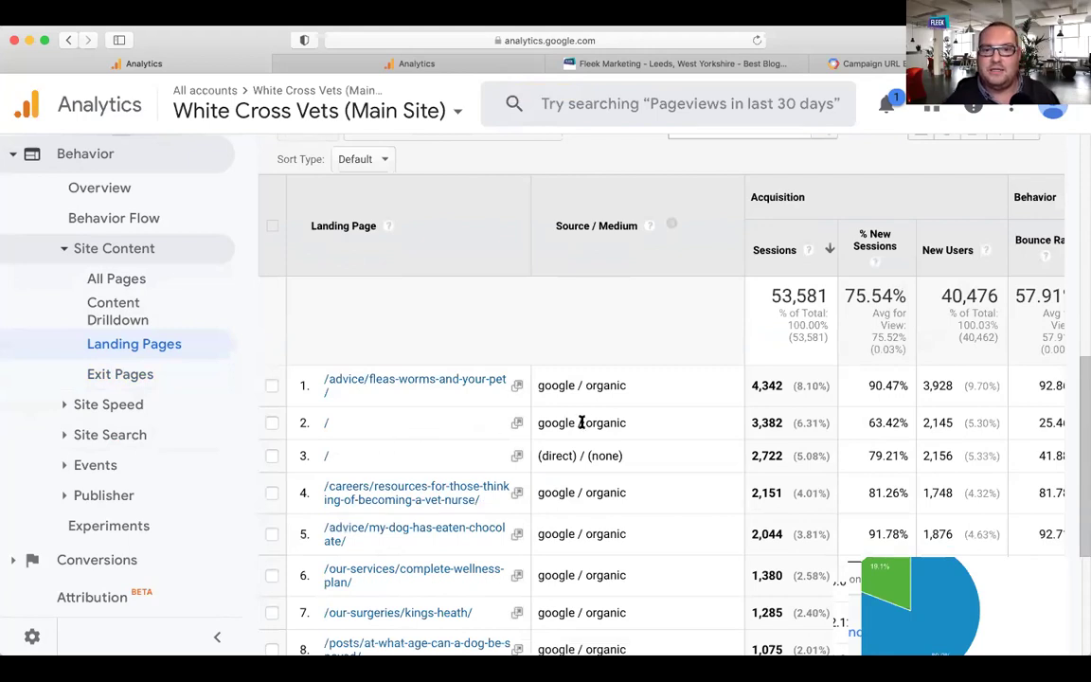
left_click_drag(538, 424, 559, 457)
scroll(560, 458, "down", 1)
scroll(560, 458, "down", 5)
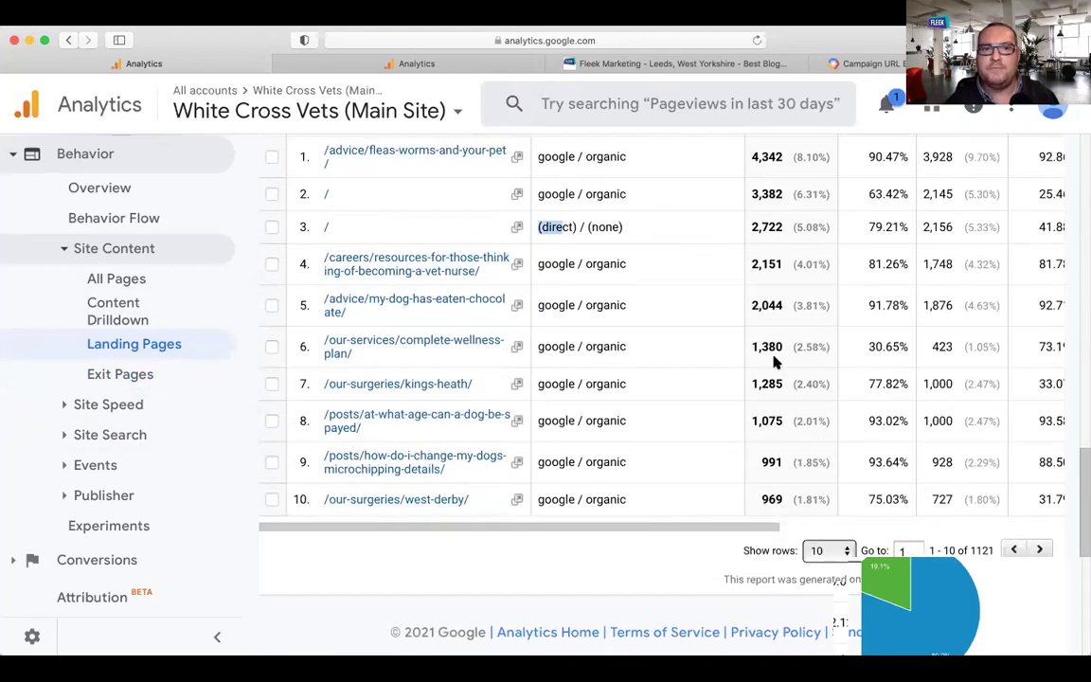
Filter the landing page table to pages containing "careers".
scroll(775, 358, "up", 7)
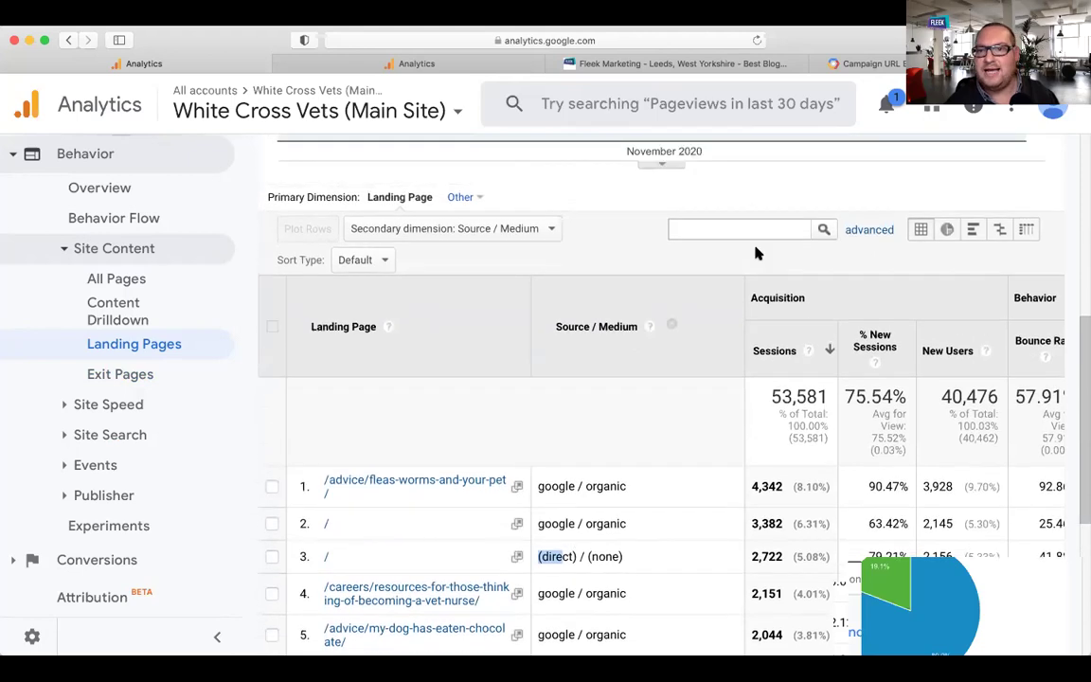
left_click(749, 232)
type("c")
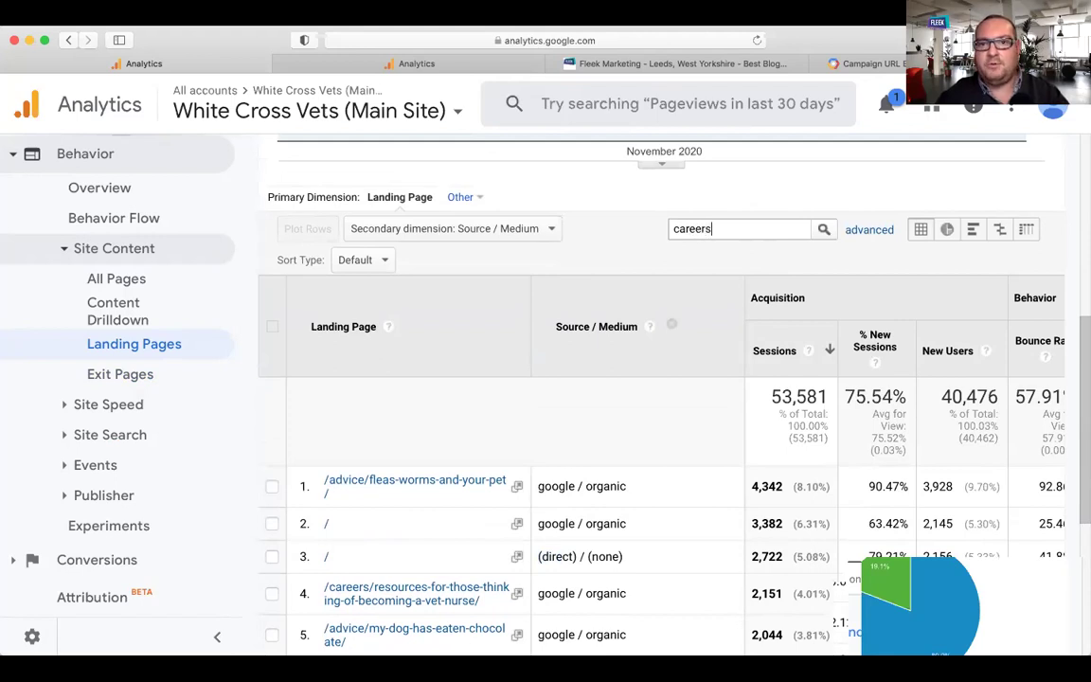
type("areers")
key("Return")
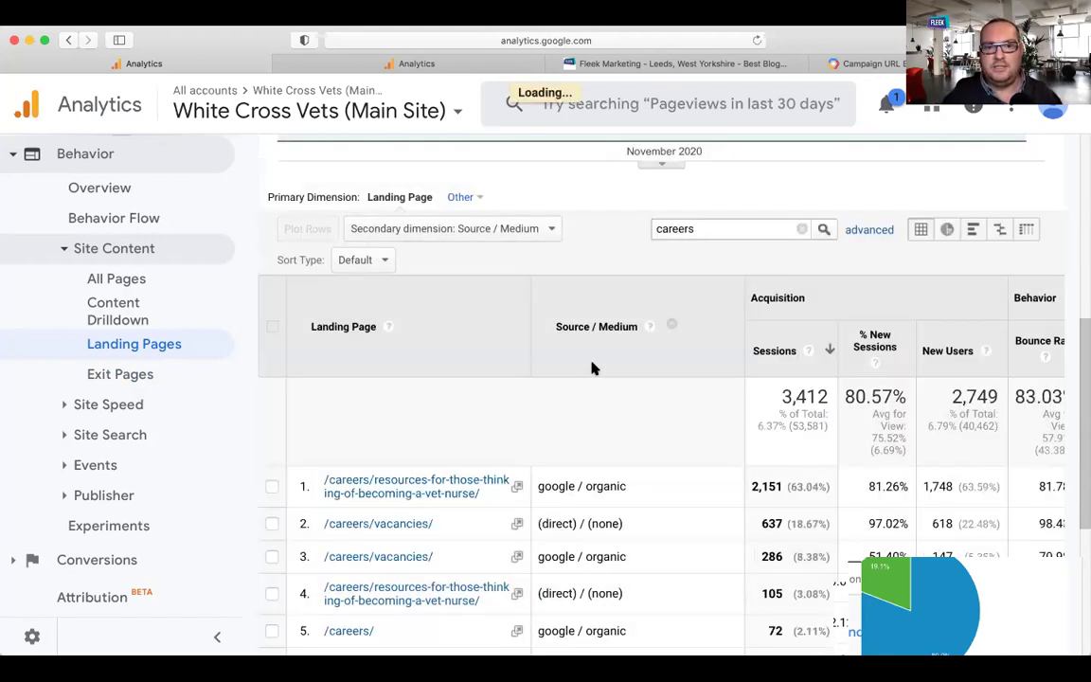
Examine the careers landing pages by source and medium across the table's rows and metric columns.
scroll(585, 373, "down", 5)
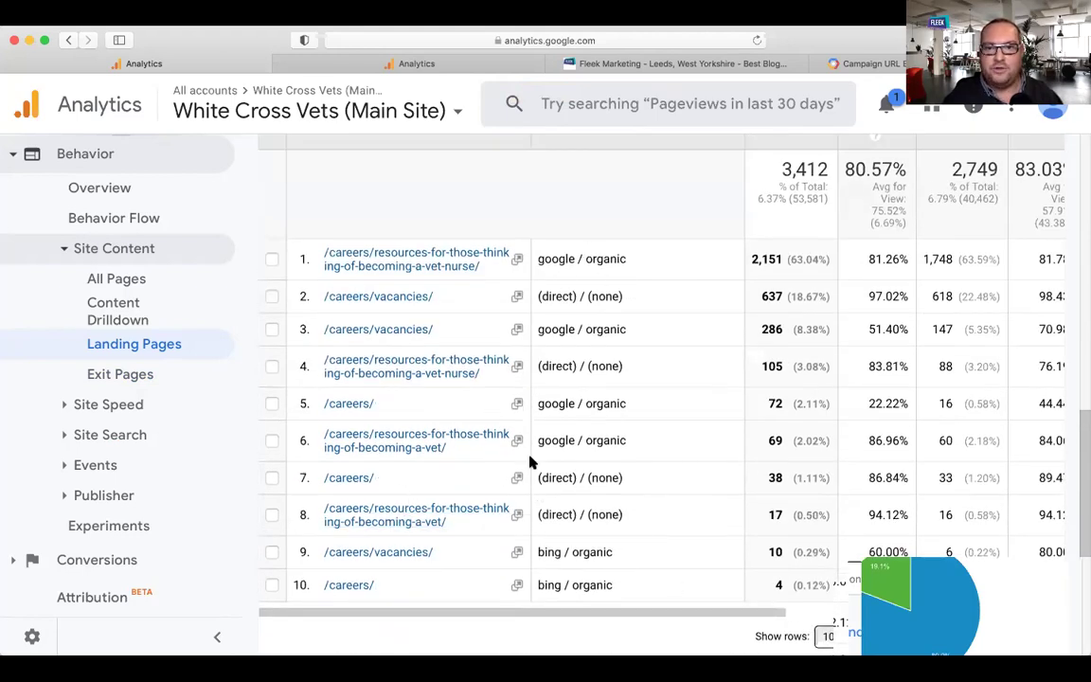
scroll(704, 409, "up", 5)
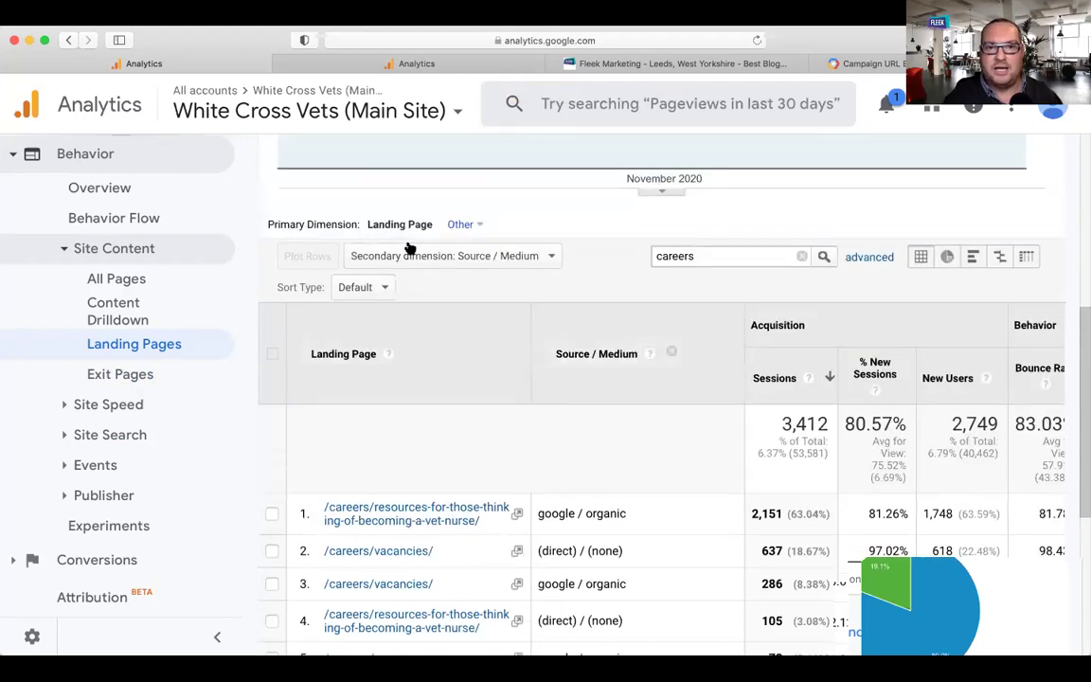
left_click(406, 259)
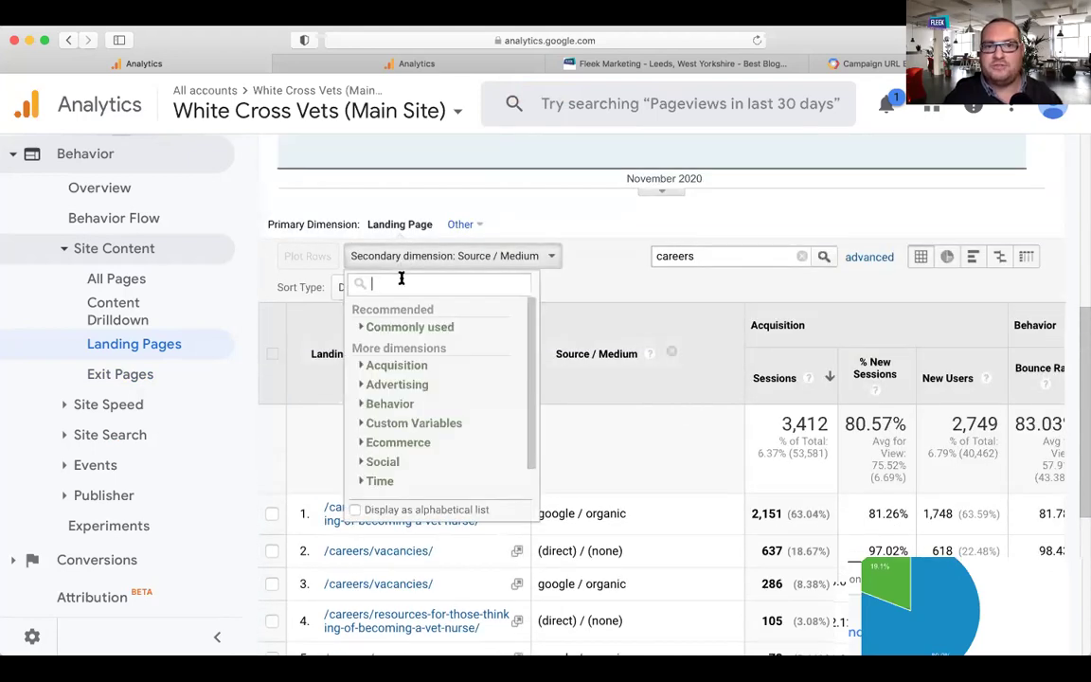
left_click(536, 361)
scroll(542, 395, "down", 4)
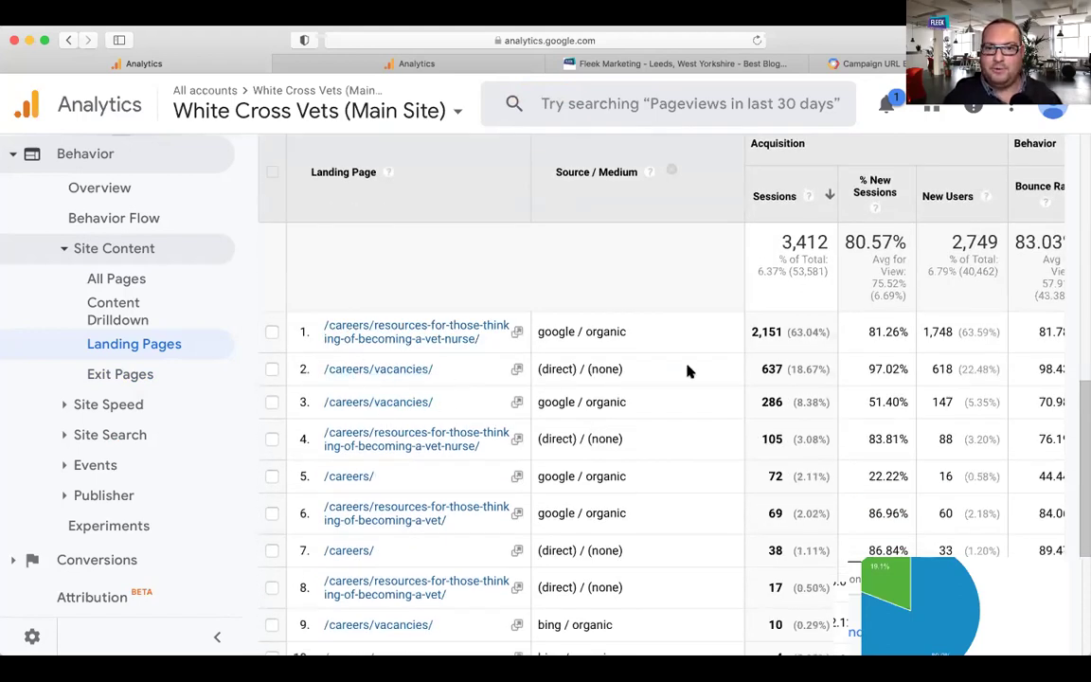
scroll(779, 384, "right", 5)
scroll(779, 389, "left", 3)
scroll(779, 388, "left", 5)
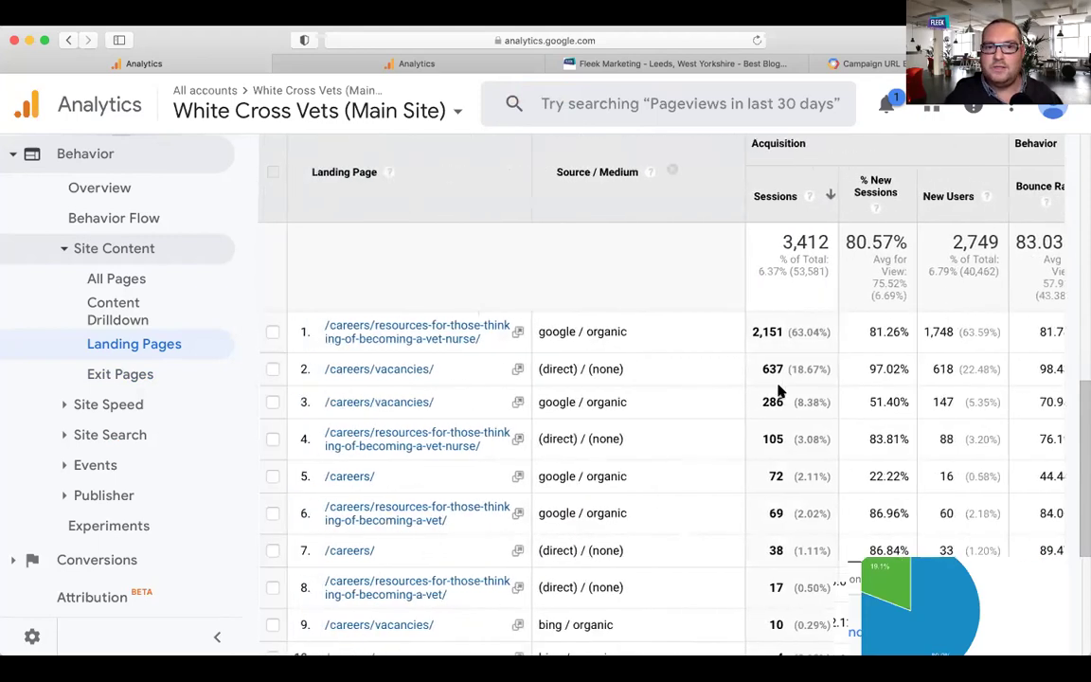
Change the careers table's secondary dimension to City.
scroll(533, 300, "up", 1)
scroll(532, 300, "up", 5)
left_click(419, 339)
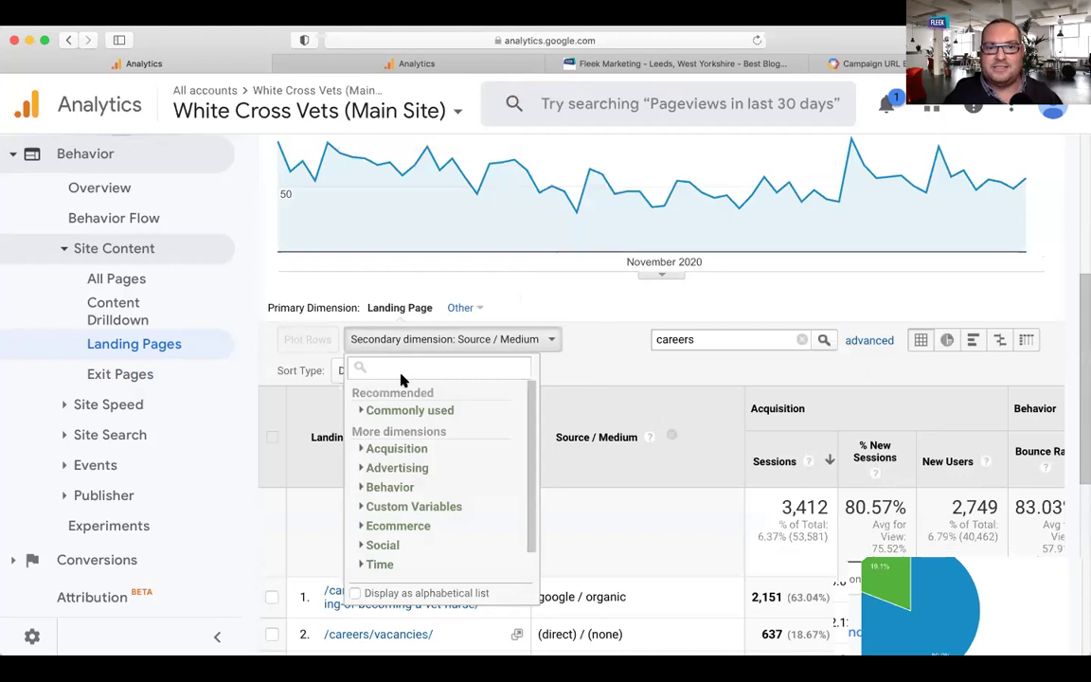
type("cit")
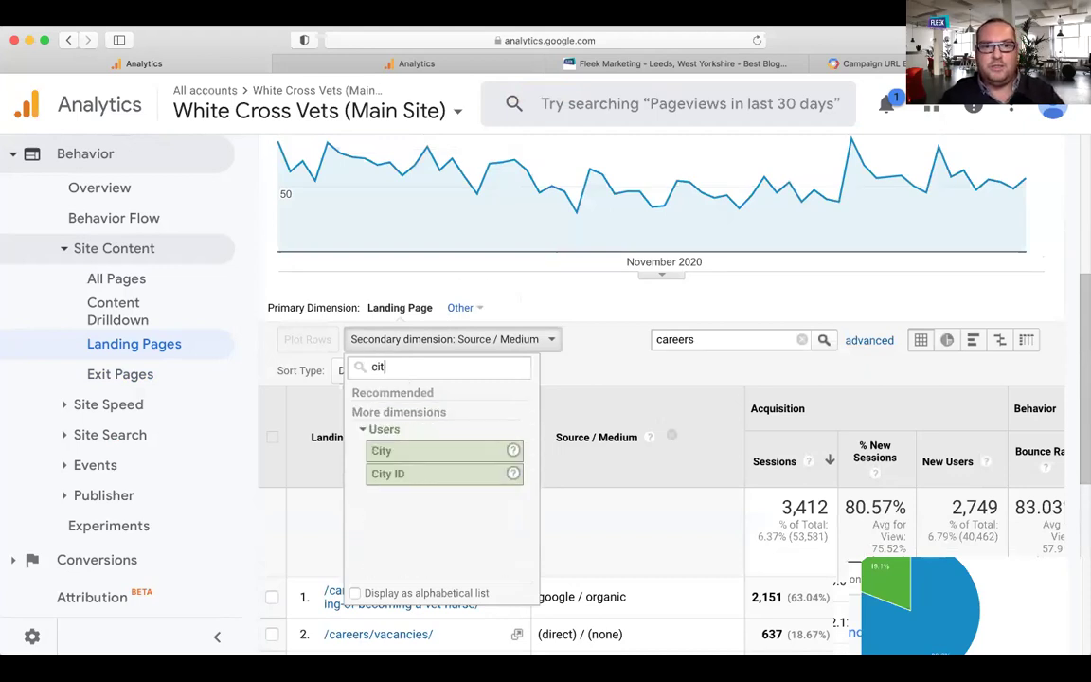
left_click(407, 455)
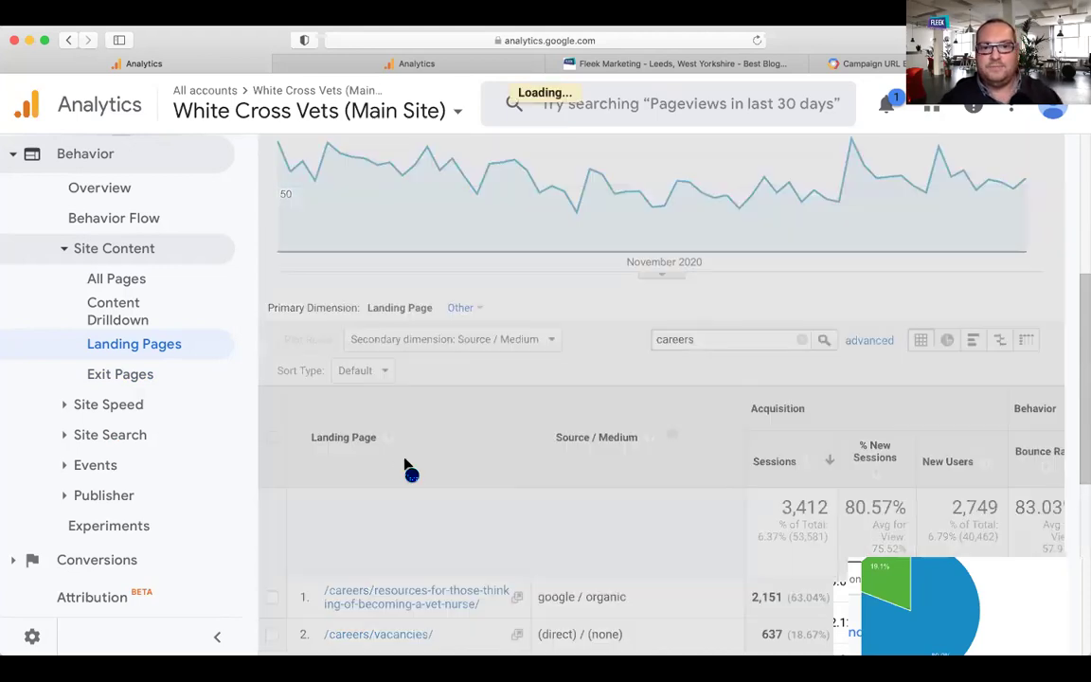
Look through the cities listed for the careers landing pages and set the table to show 500 rows.
scroll(408, 469, "down", 5)
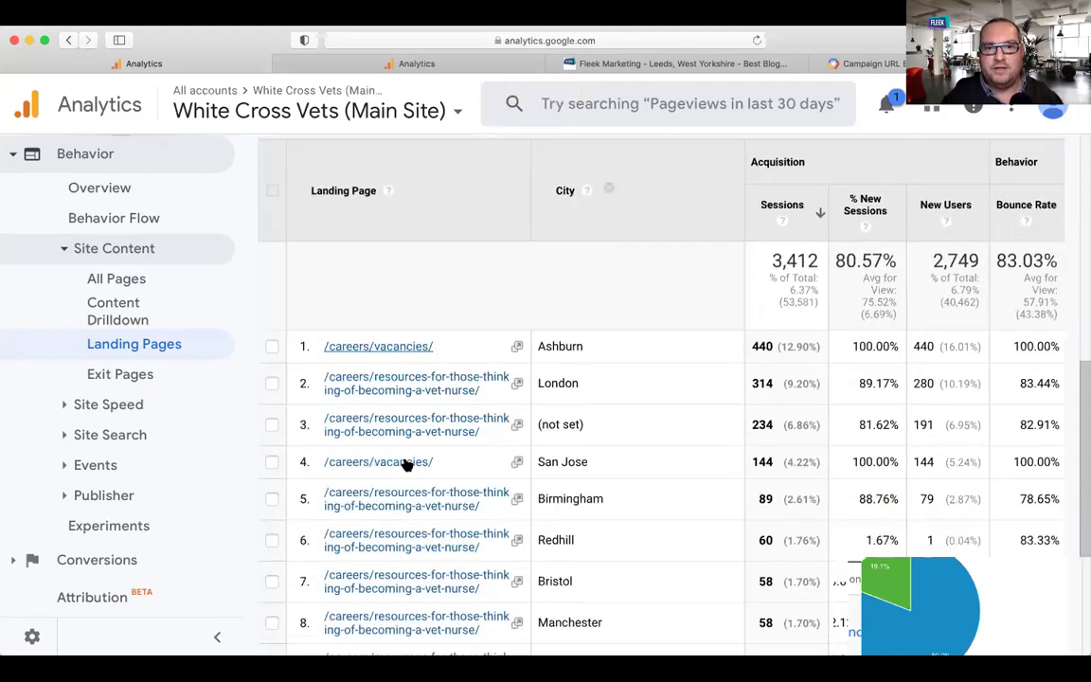
scroll(388, 440, "down", 1)
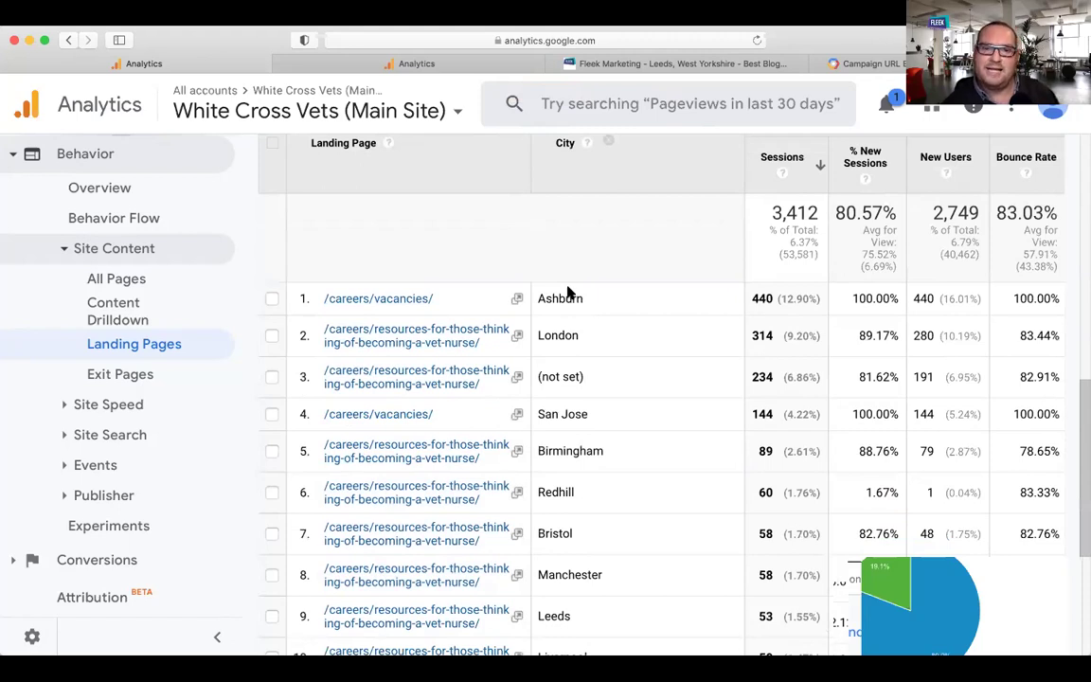
scroll(569, 293, "down", 3)
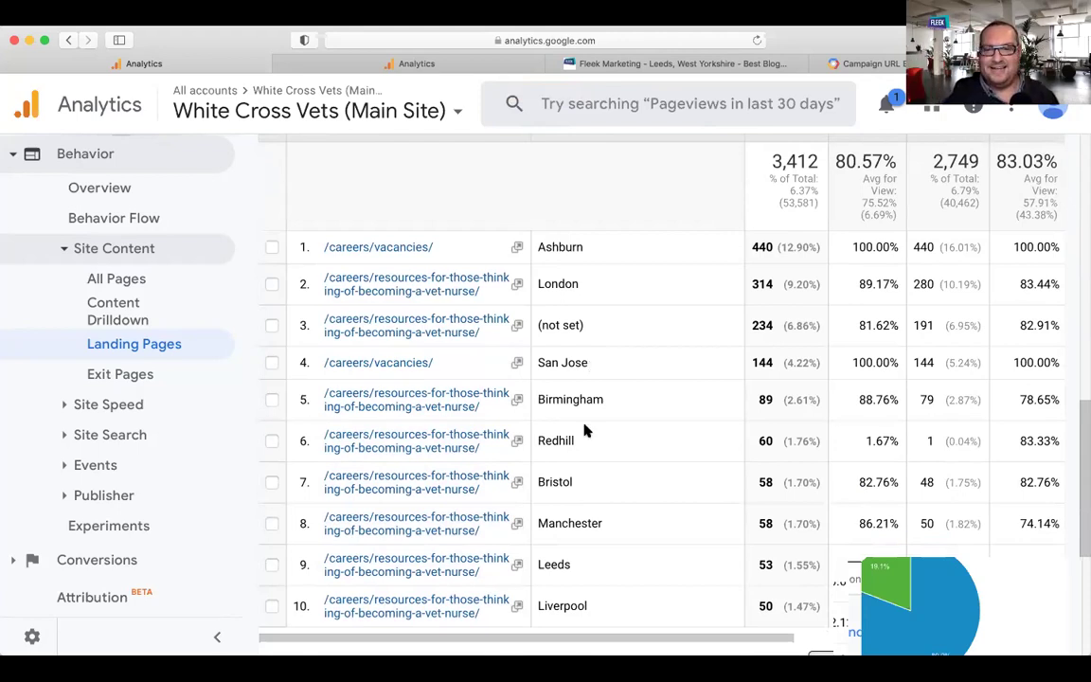
scroll(584, 431, "down", 3)
left_click(813, 550)
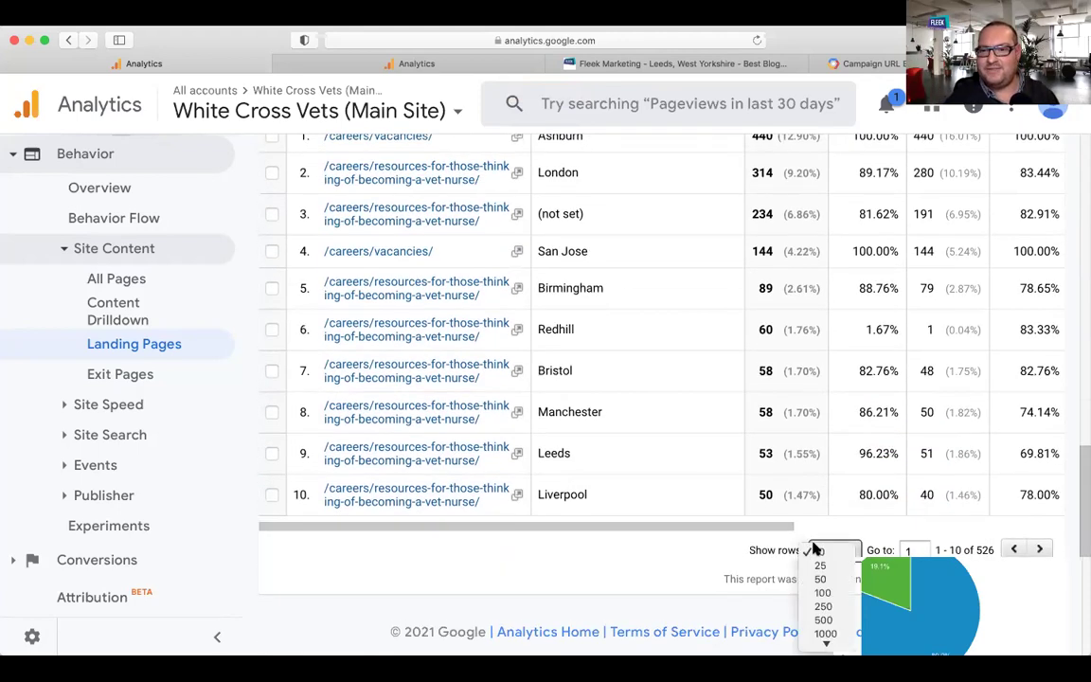
left_click(823, 619)
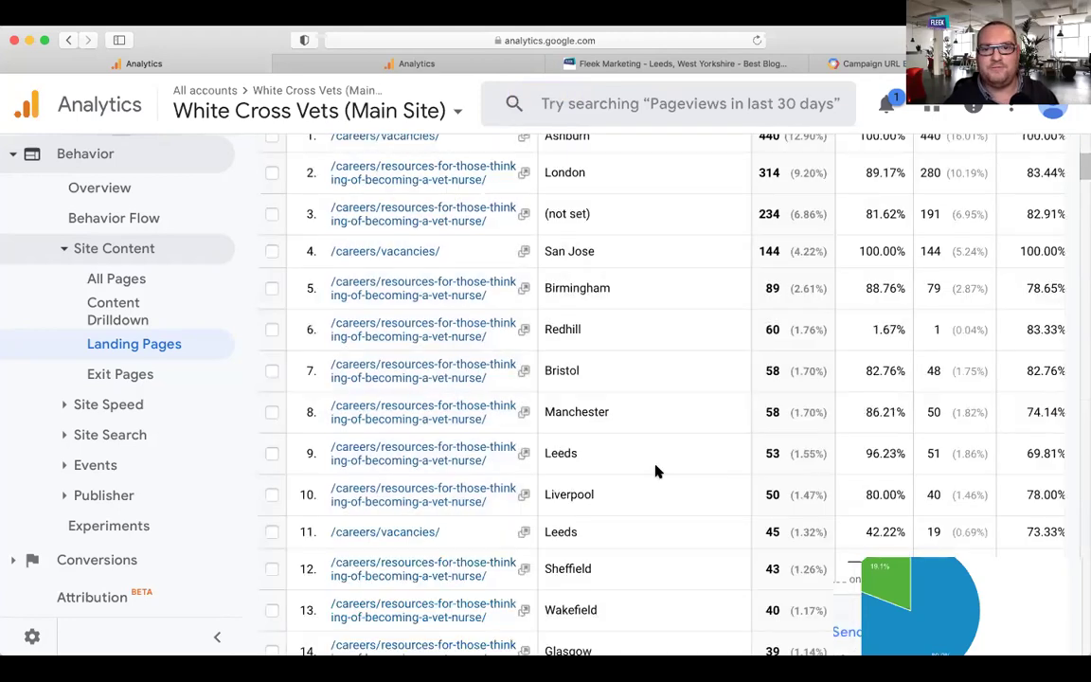
Review the careers landing page report by city, including its sessions chart, secondary dimension, filter and rows.
scroll(657, 471, "down", 5)
scroll(657, 471, "up", 10)
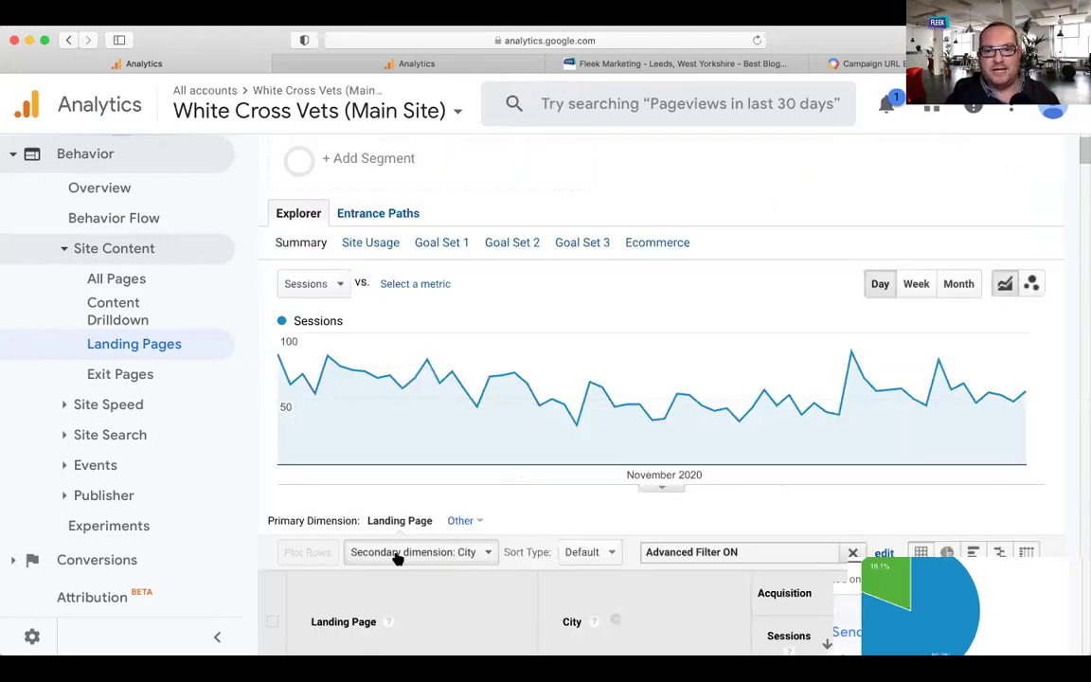
scroll(398, 559, "down", 4)
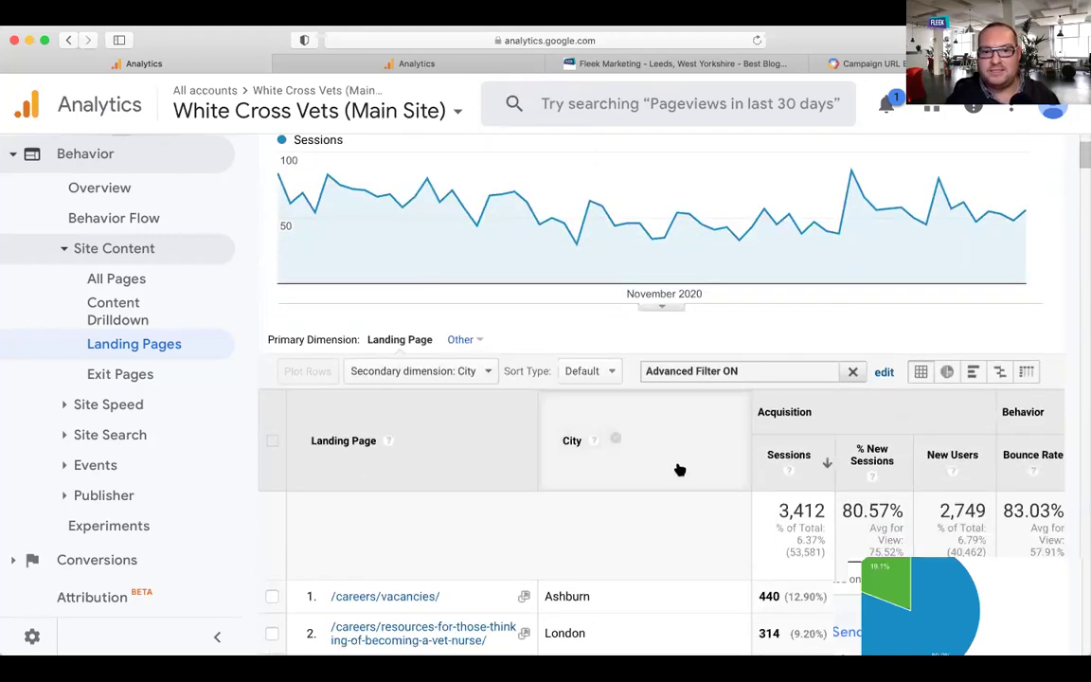
scroll(679, 470, "down", 1)
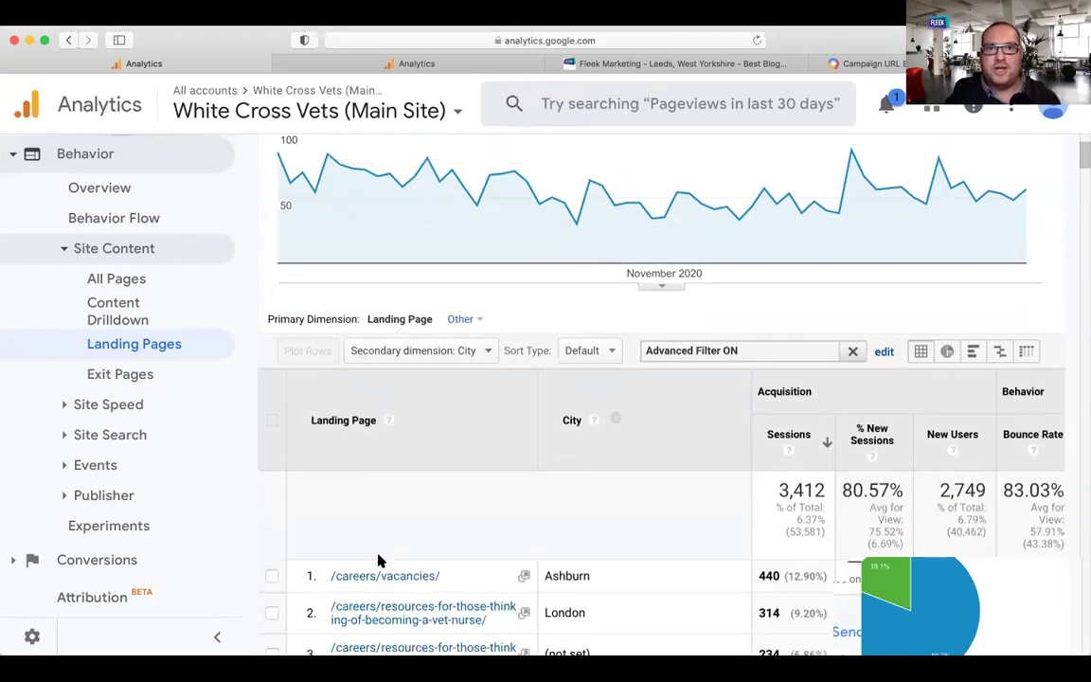
scroll(378, 561, "up", 7)
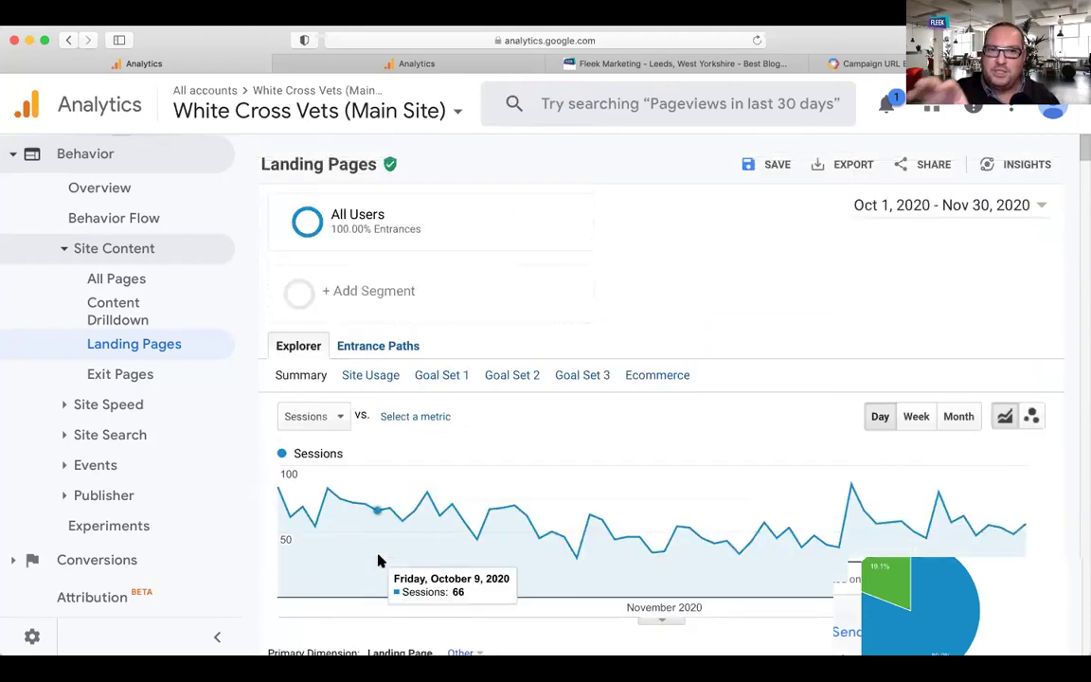
scroll(378, 560, "down", 4)
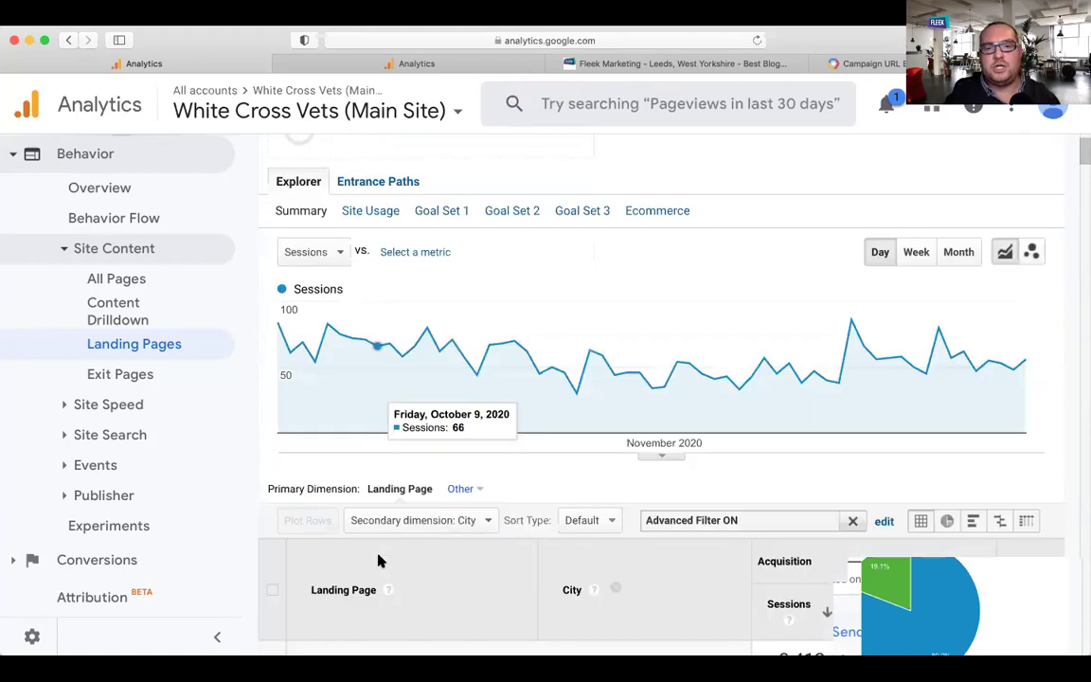
scroll(378, 560, "down", 9)
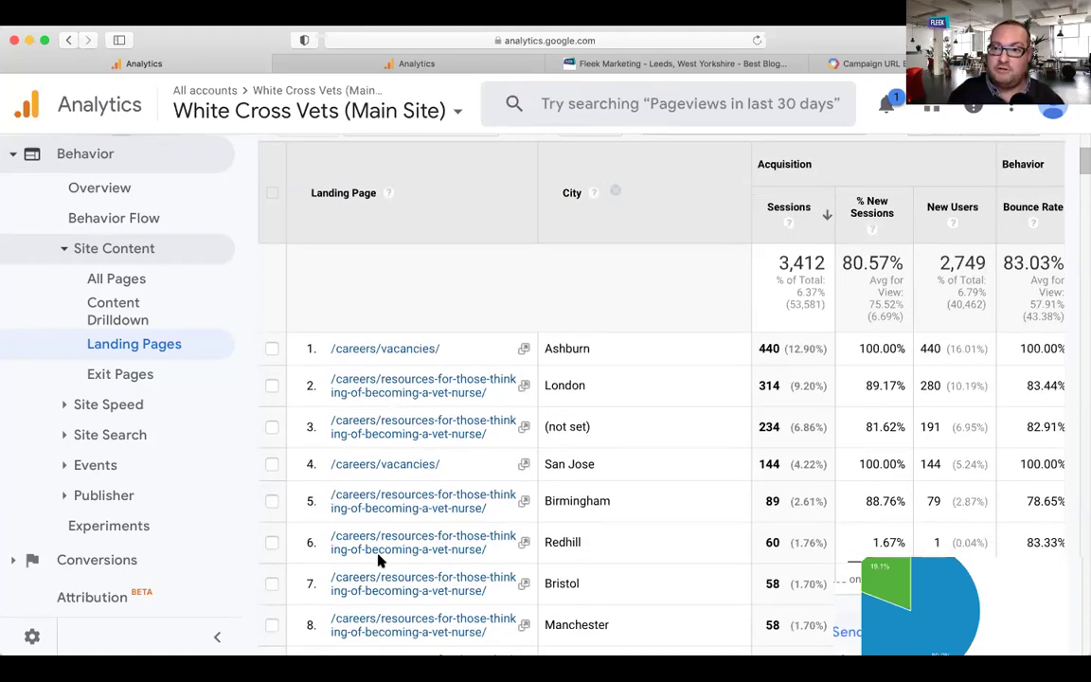
scroll(378, 560, "up", 12)
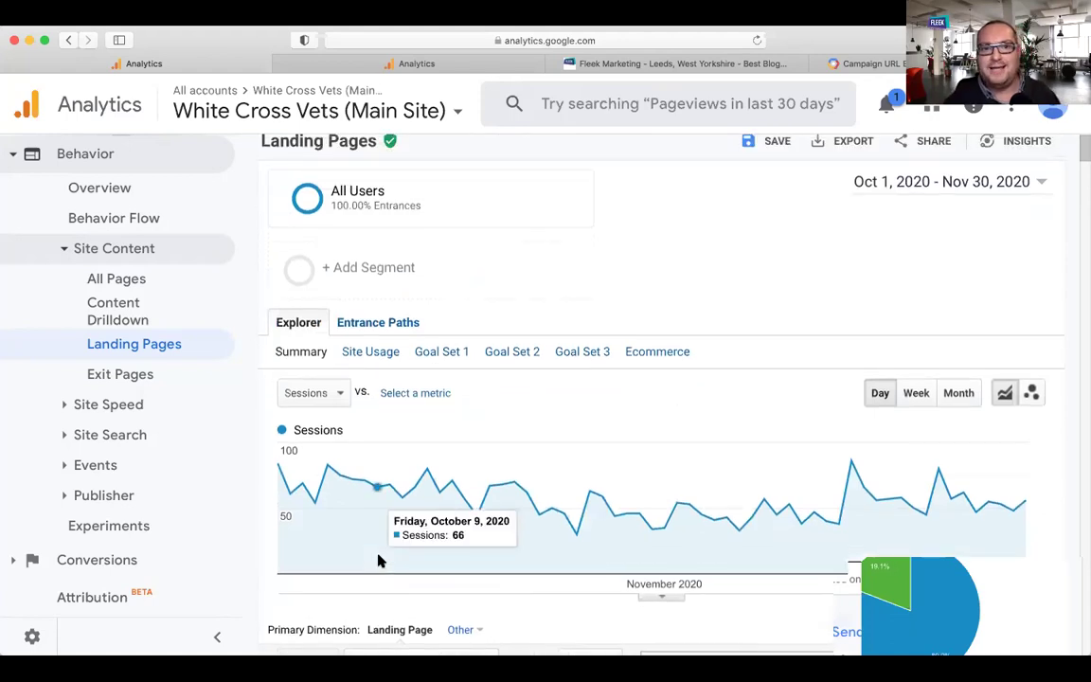
scroll(378, 561, "up", 1)
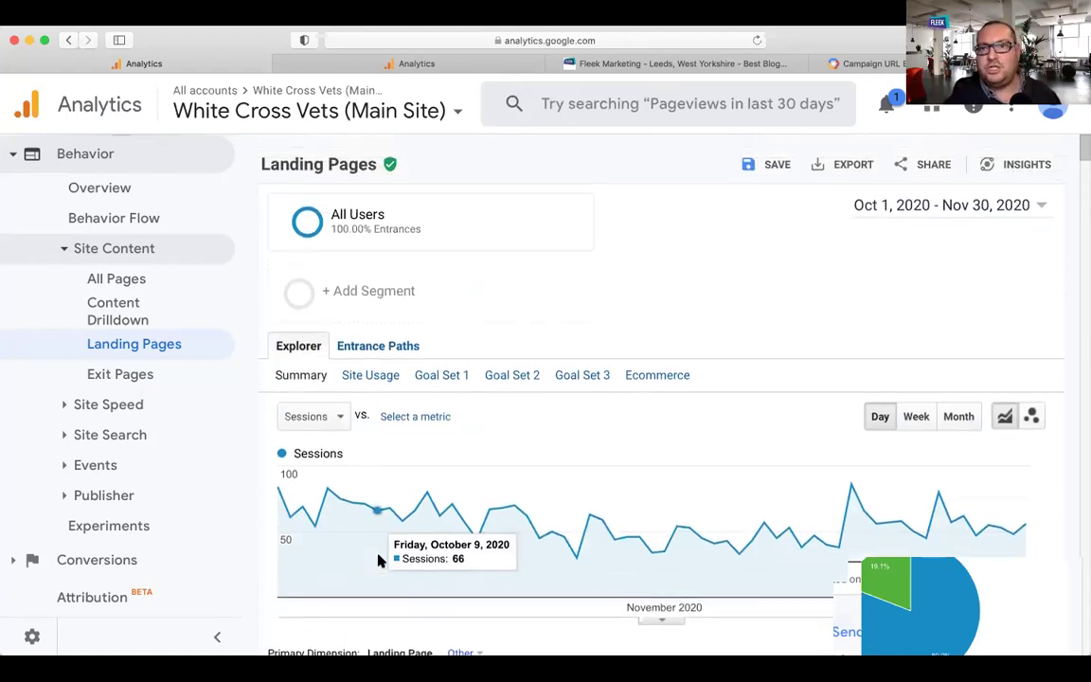
Save the current report configuration under the name "carrrs by city".
left_click(765, 166)
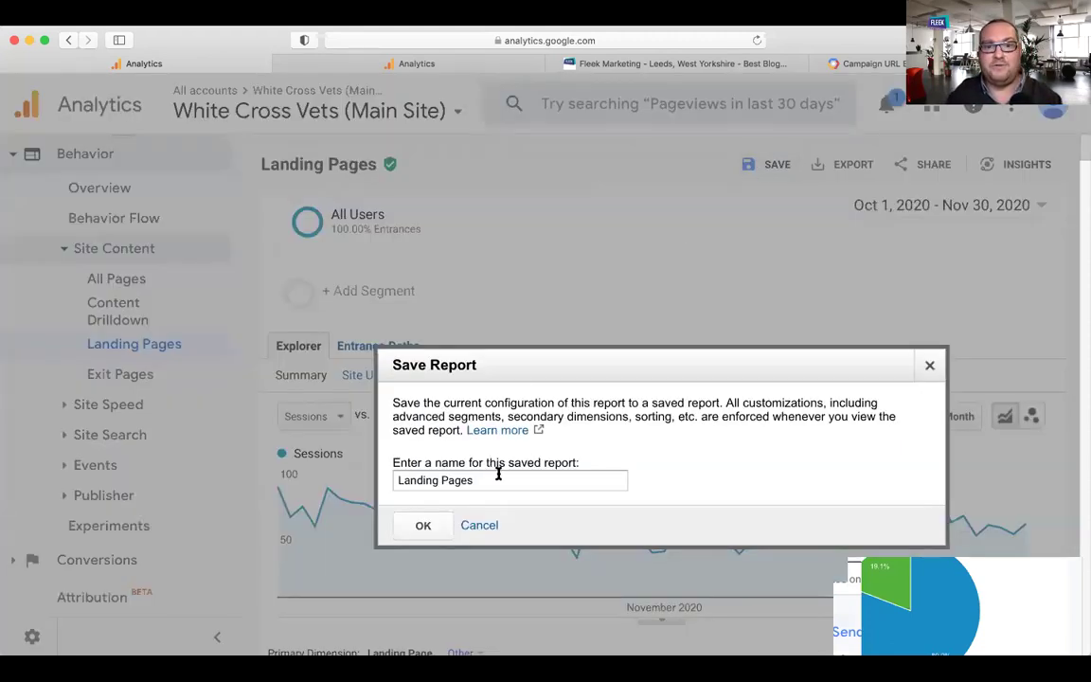
type("ca")
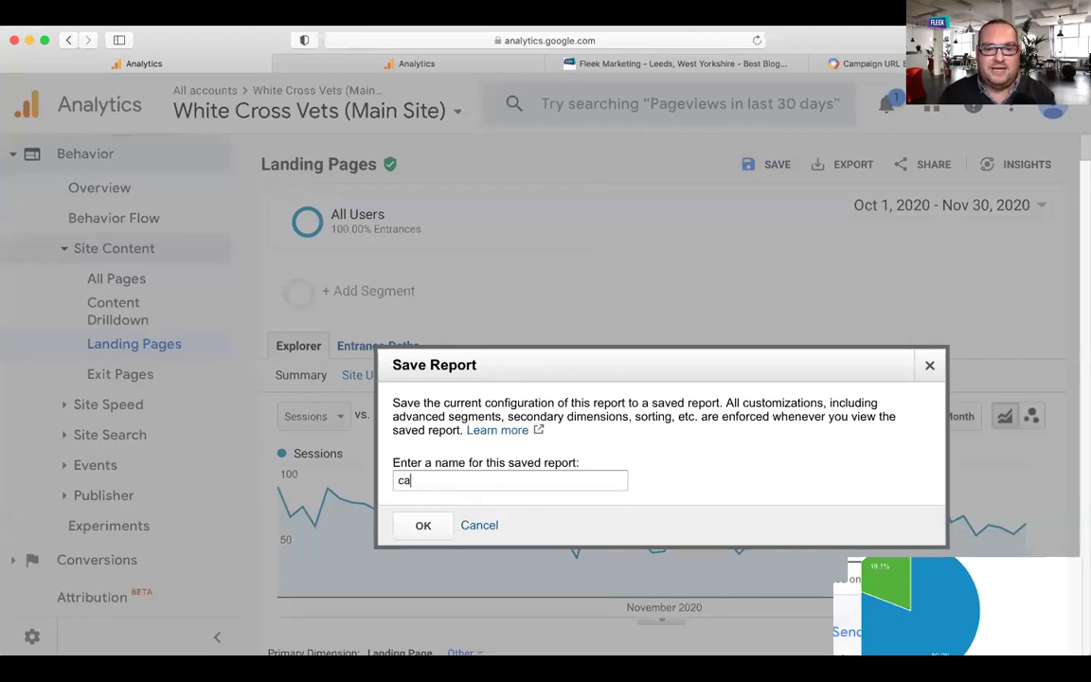
type("reers b")
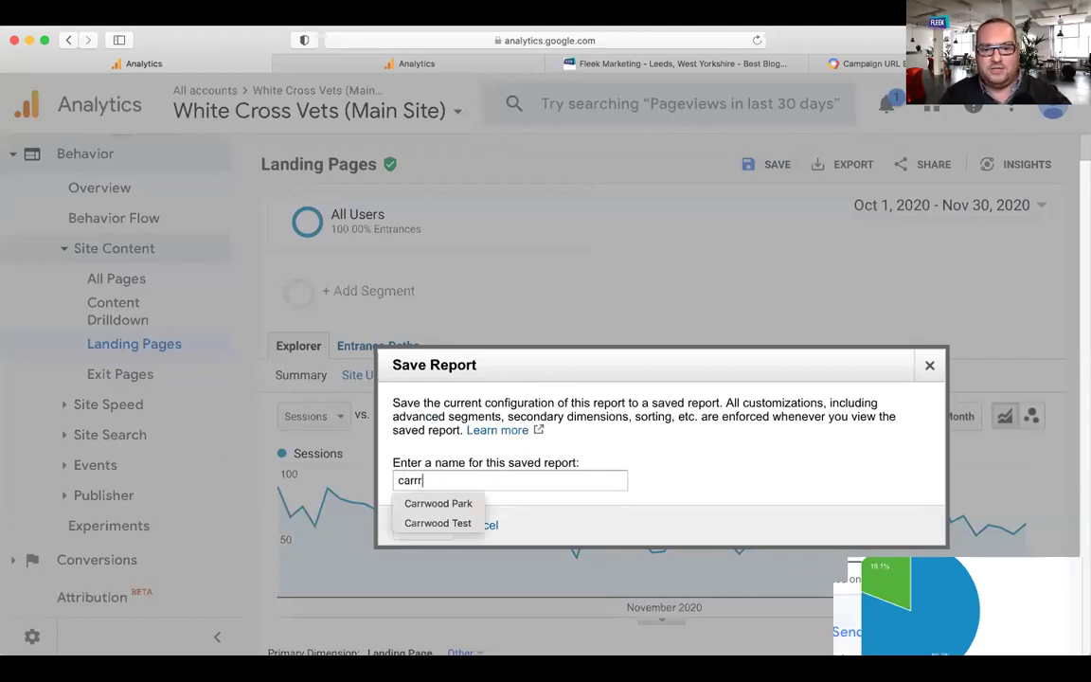
type("s")
key("BackSpace")
key("BackSpace")
key("BackSpace")
key("BackSpace")
key("BackSpace")
type("city")
left_click(422, 525)
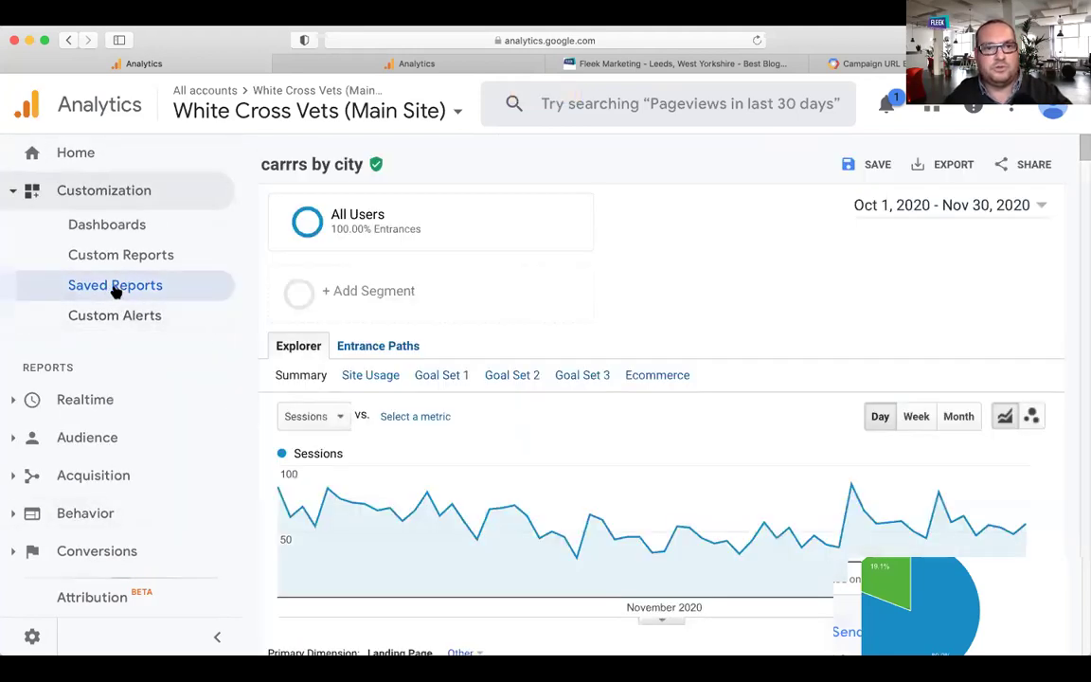
Open the "carrrs by city" report from the saved reports and view its landing page and city table.
left_click(112, 287)
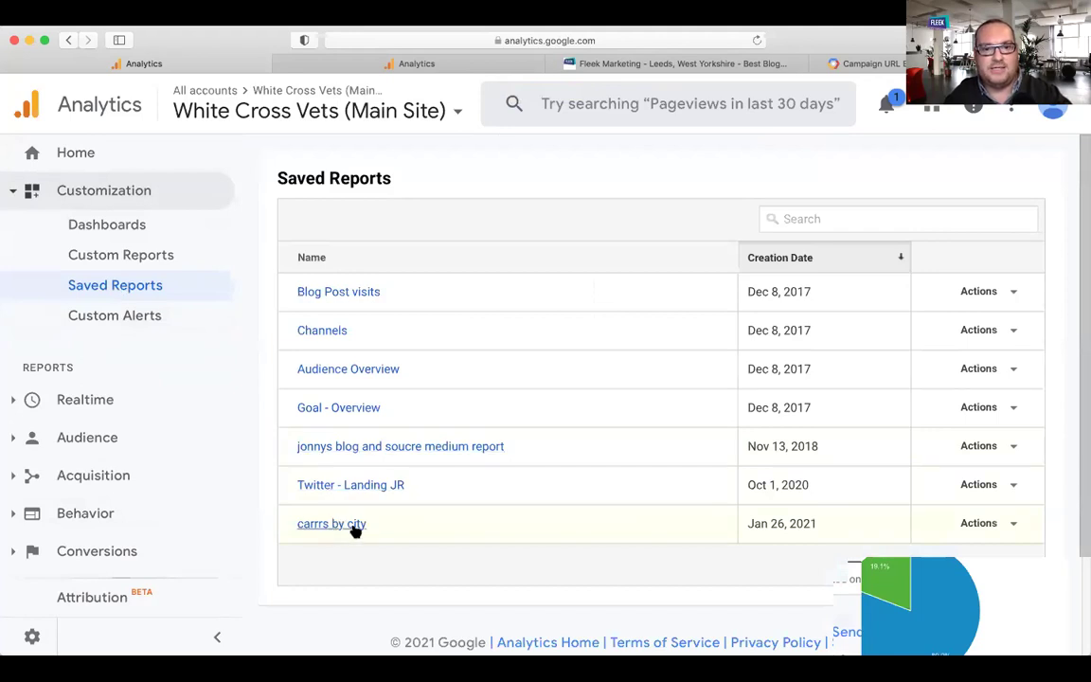
left_click(324, 526)
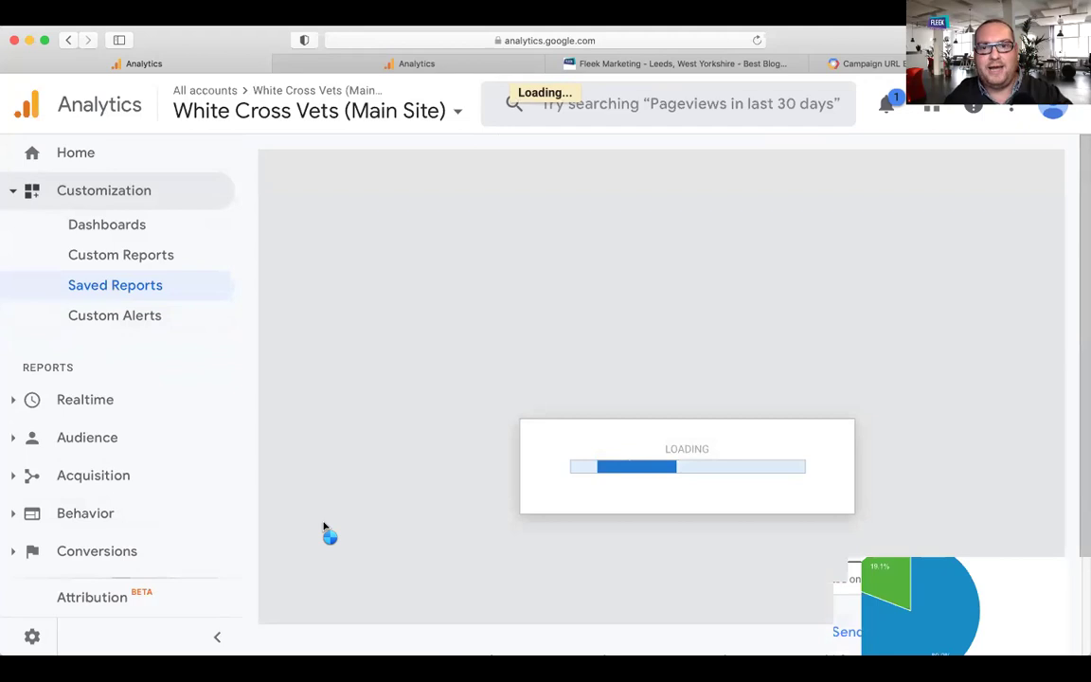
scroll(327, 528, "down", 8)
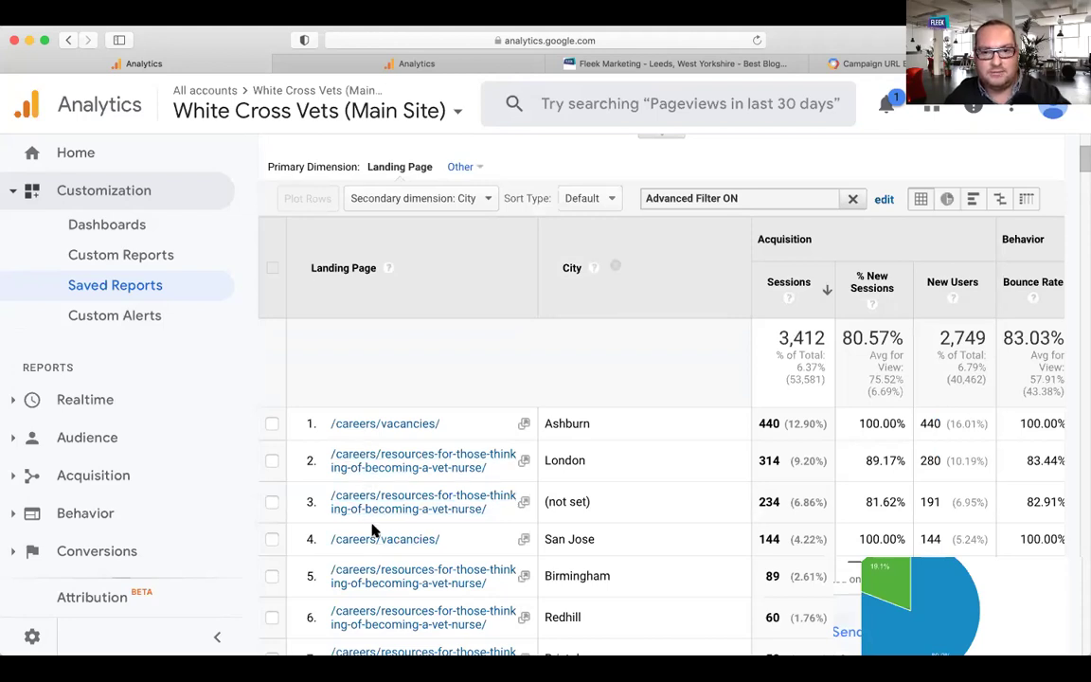
Set up a weekly Tuesday email of the "carrrs by city" report with an Excel (XLSX) attachment and a partial recipient address.
scroll(372, 528, "up", 8)
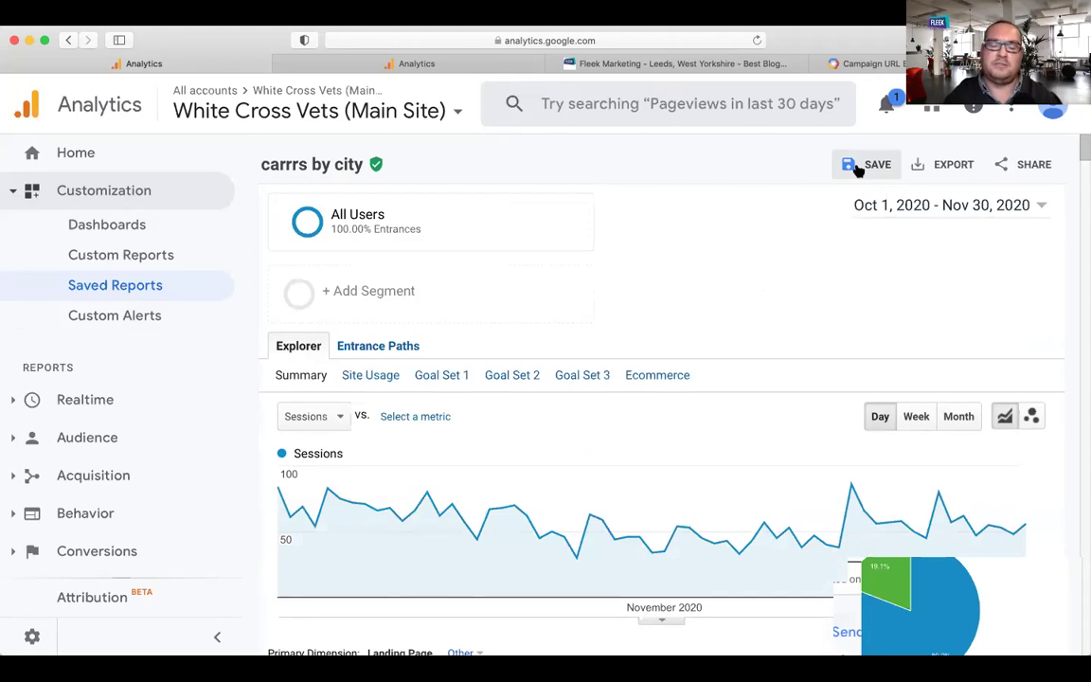
left_click(936, 167)
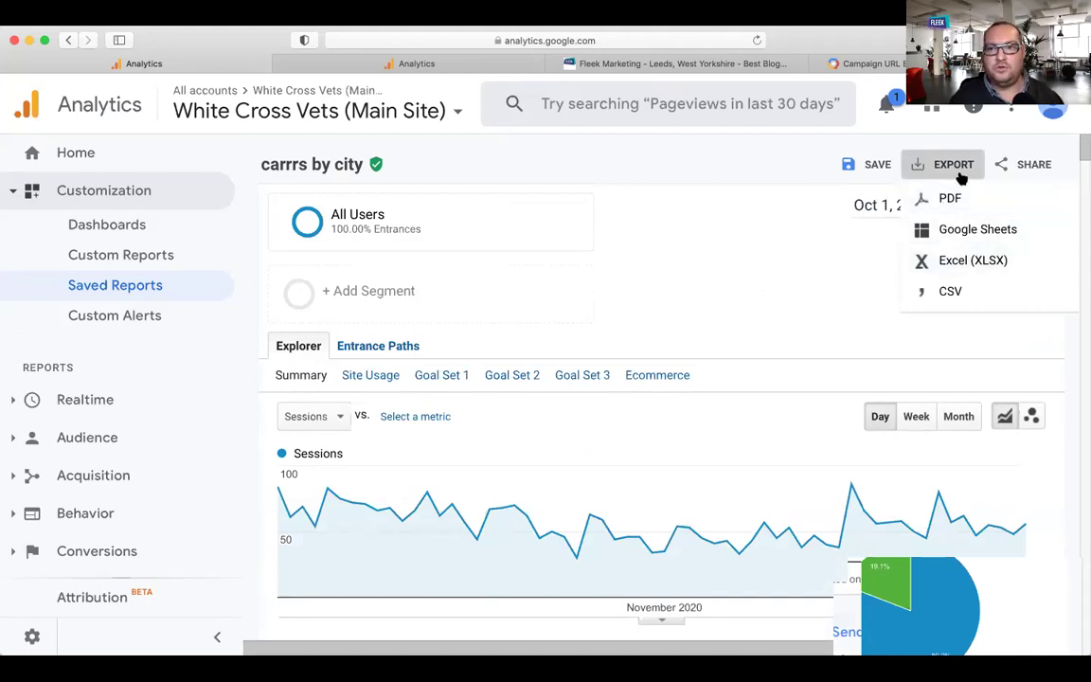
left_click(1033, 167)
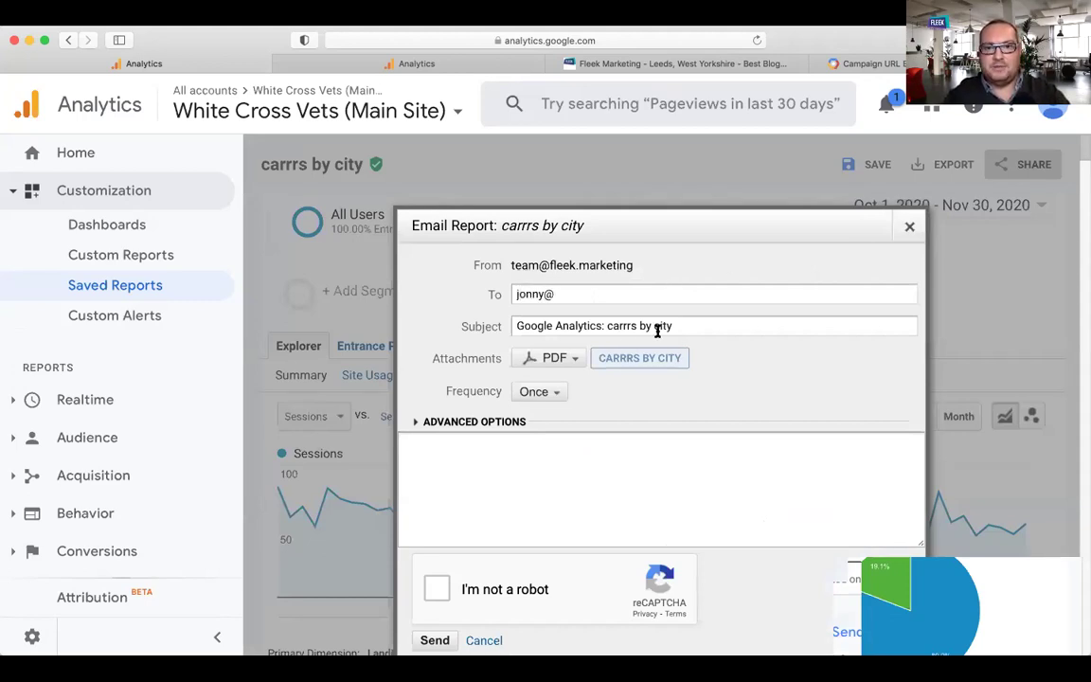
left_click_drag(656, 326, 620, 327)
left_click(566, 365)
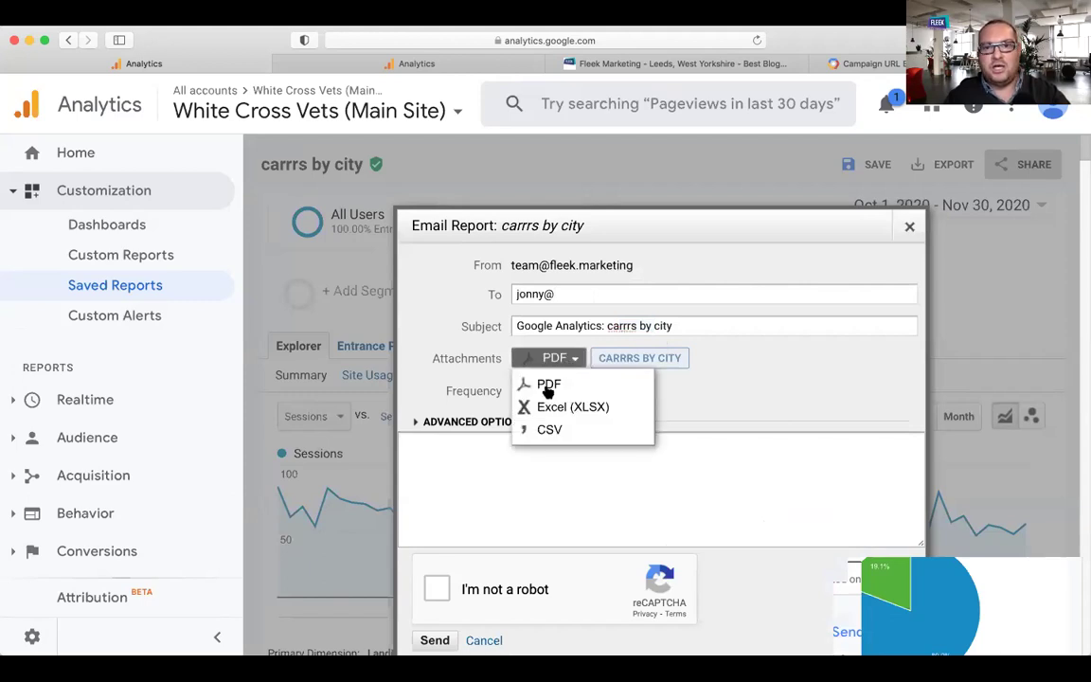
left_click(551, 406)
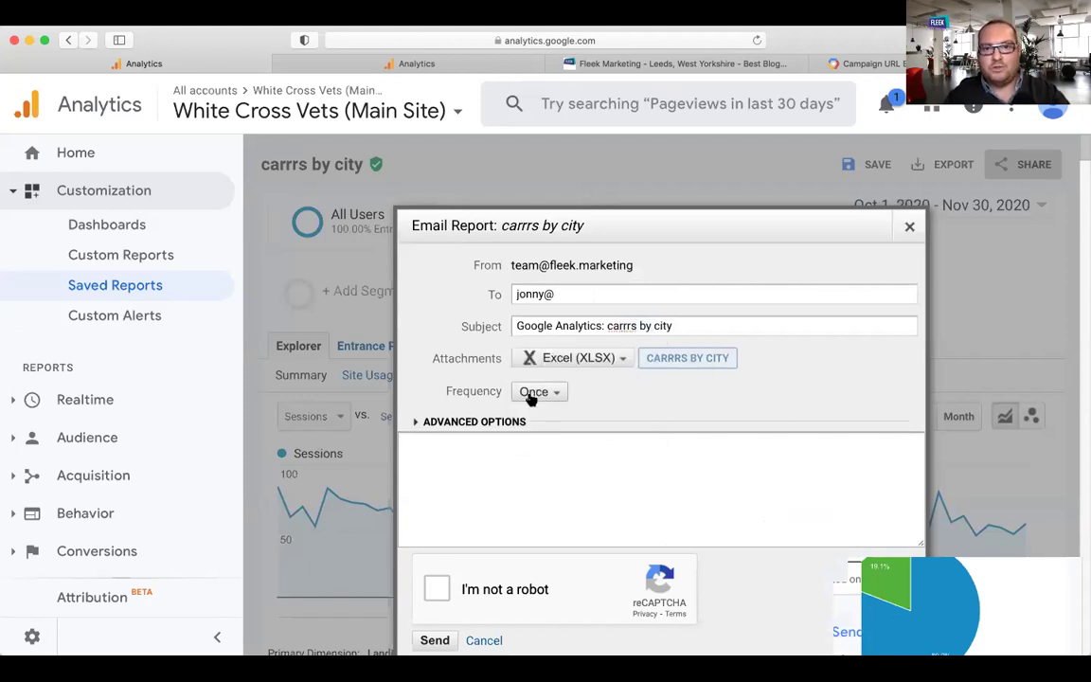
left_click(533, 392)
left_click(524, 448)
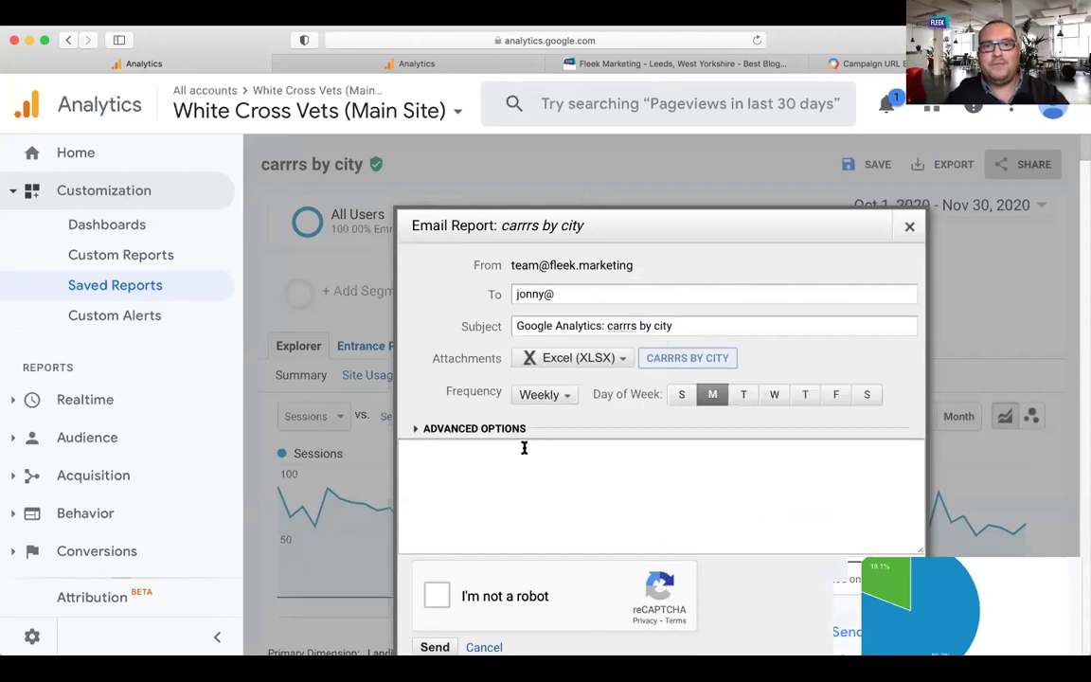
left_click(742, 396)
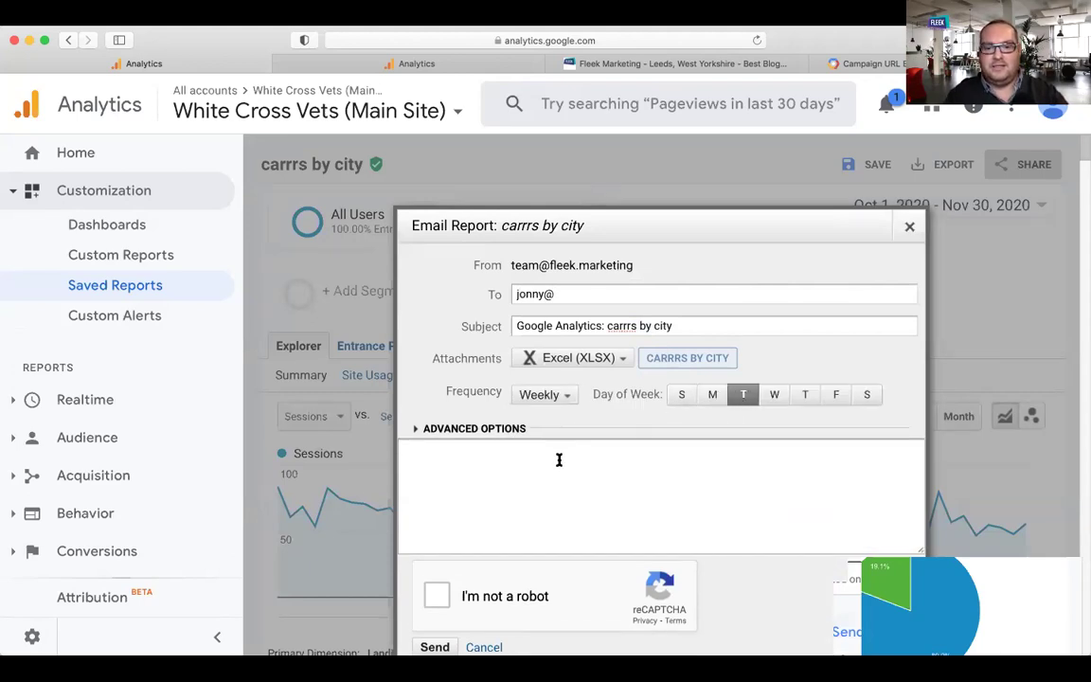
Draft the report email with placeholder message text and a PDF attachment, and close it without sending.
type("f")
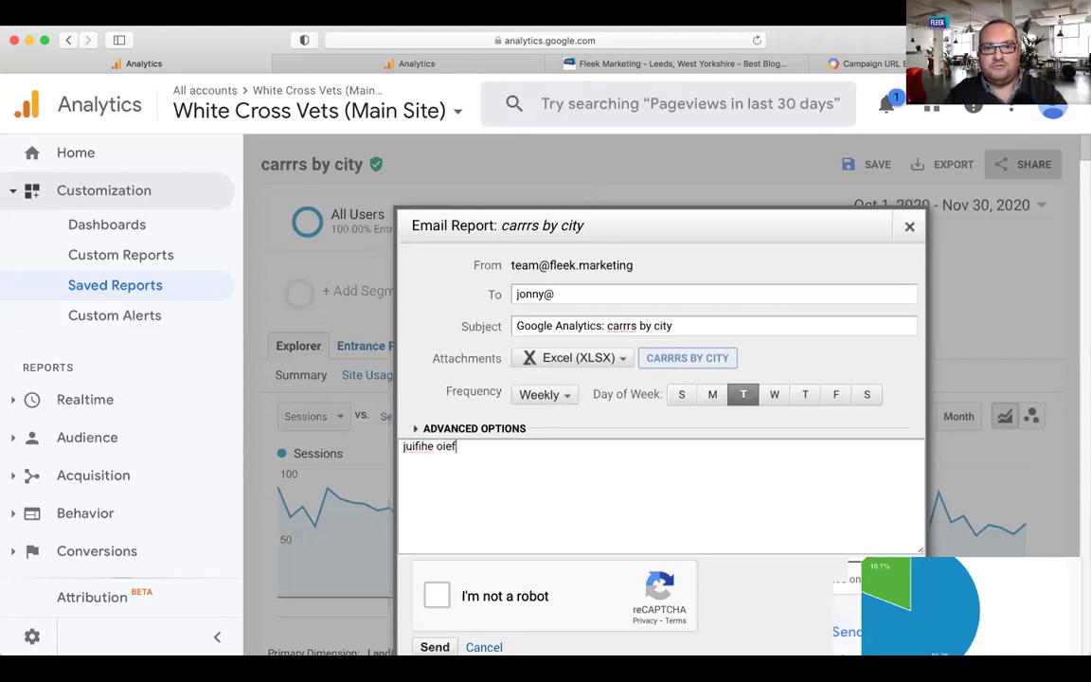
type("ihe fief fief peofep fjefp emjf epfjoe pfoje fpeojf epfjoe fpoef")
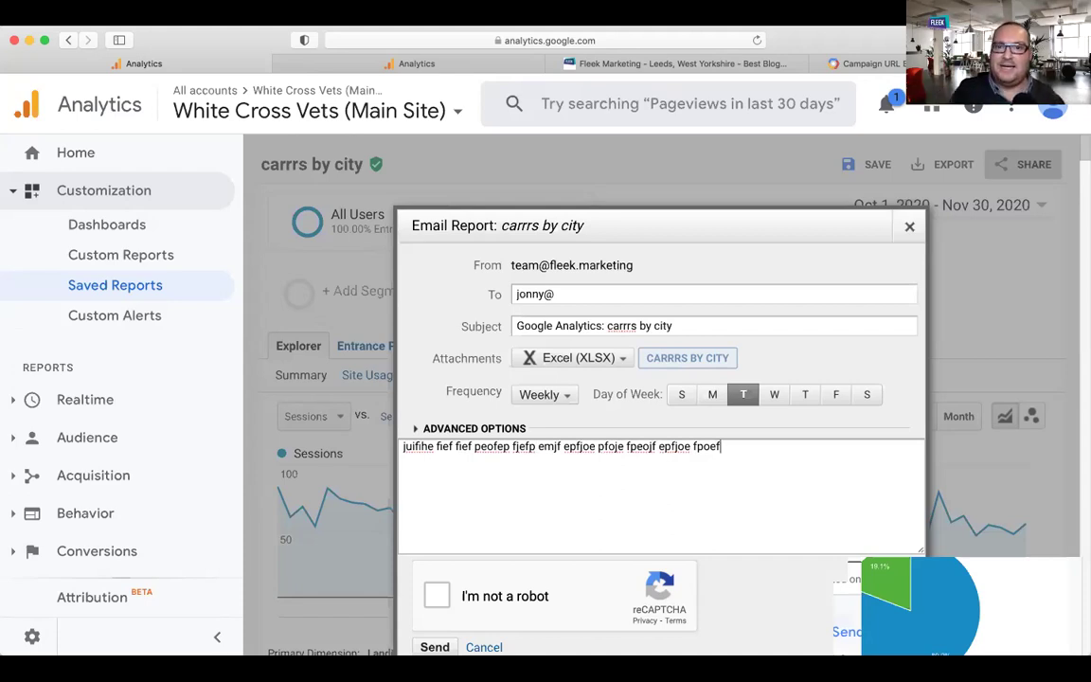
left_click(546, 366)
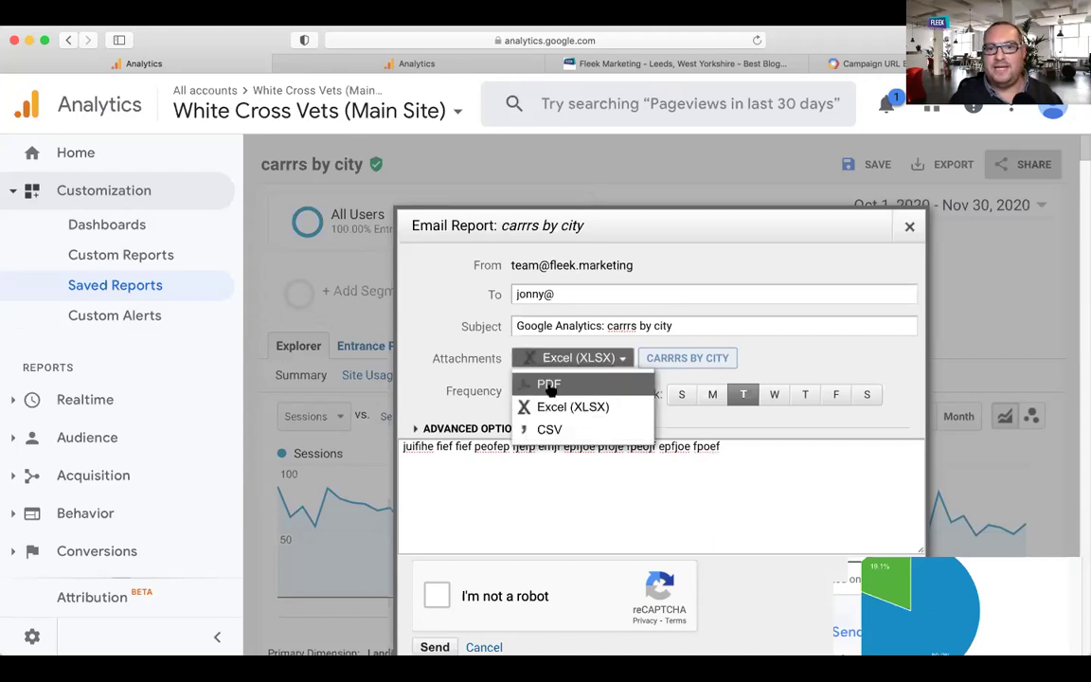
left_click(549, 384)
left_click(912, 221)
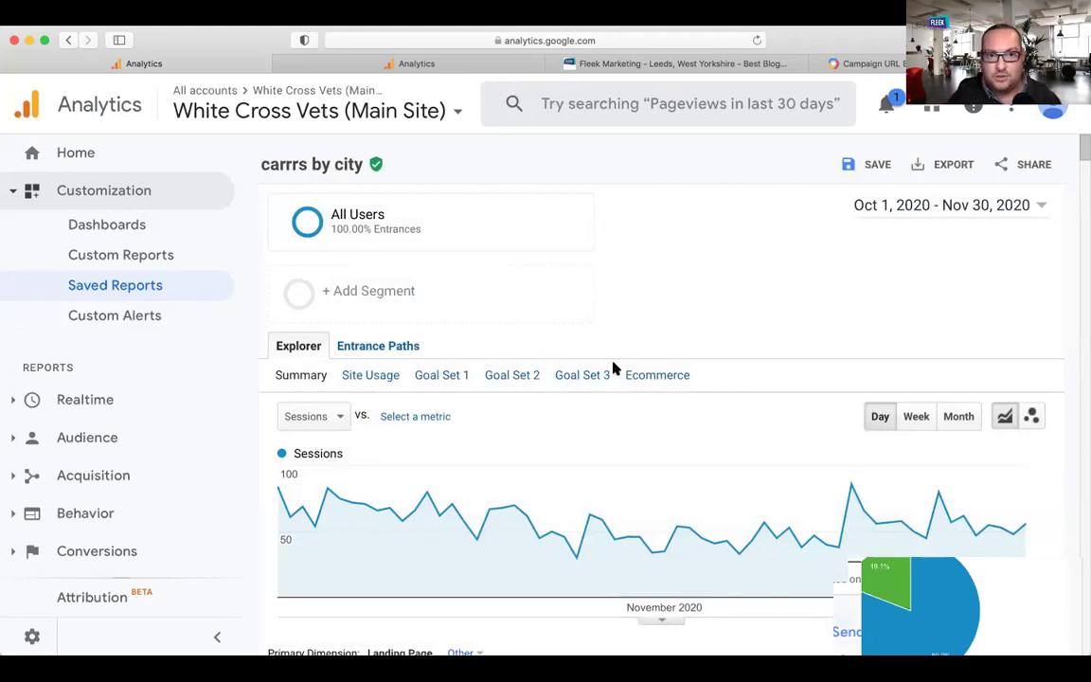
Review the saved report's date range, sessions chart, annotation area and landing page table across to its goal conversion columns.
scroll(615, 366, "down", 10)
scroll(763, 324, "up", 7)
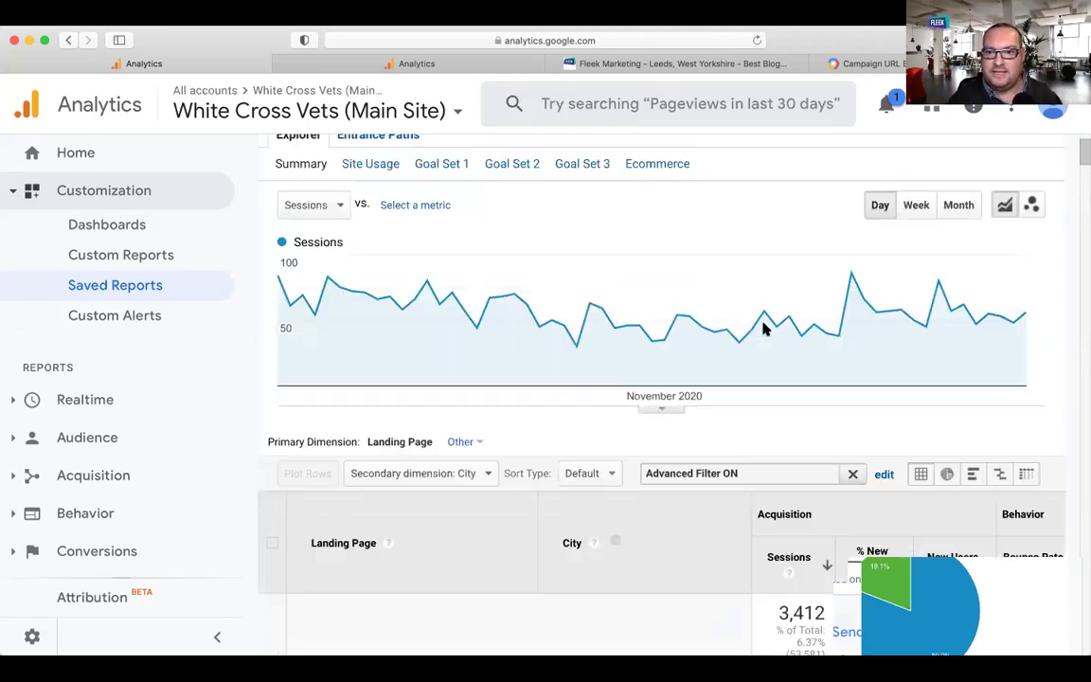
scroll(738, 455, "down", 4)
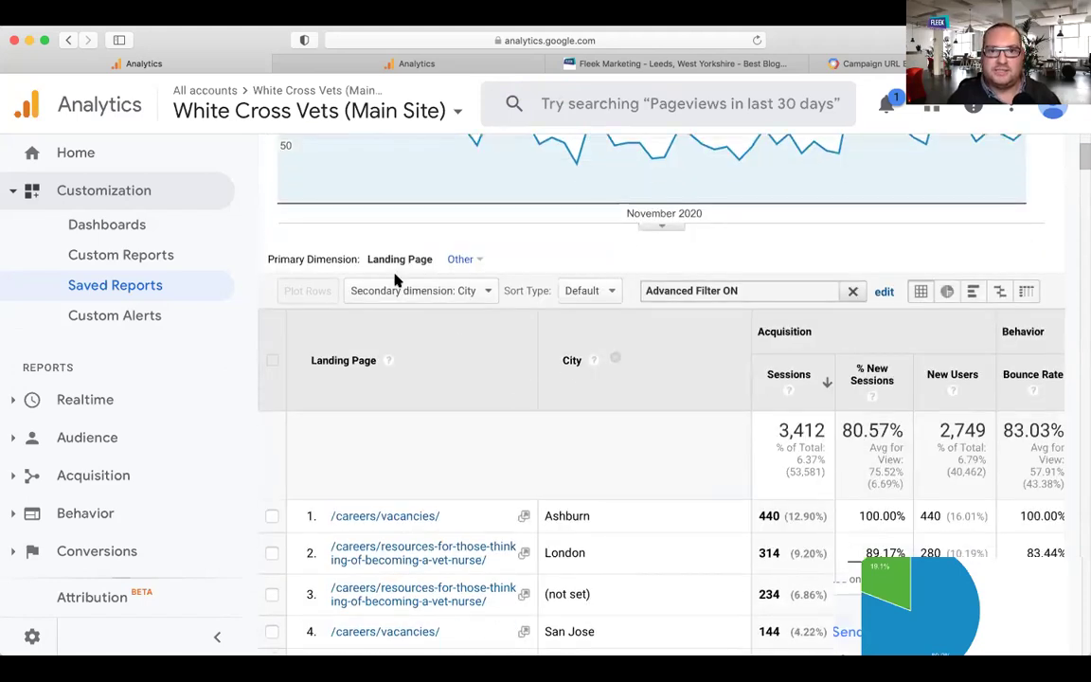
scroll(396, 275, "up", 10)
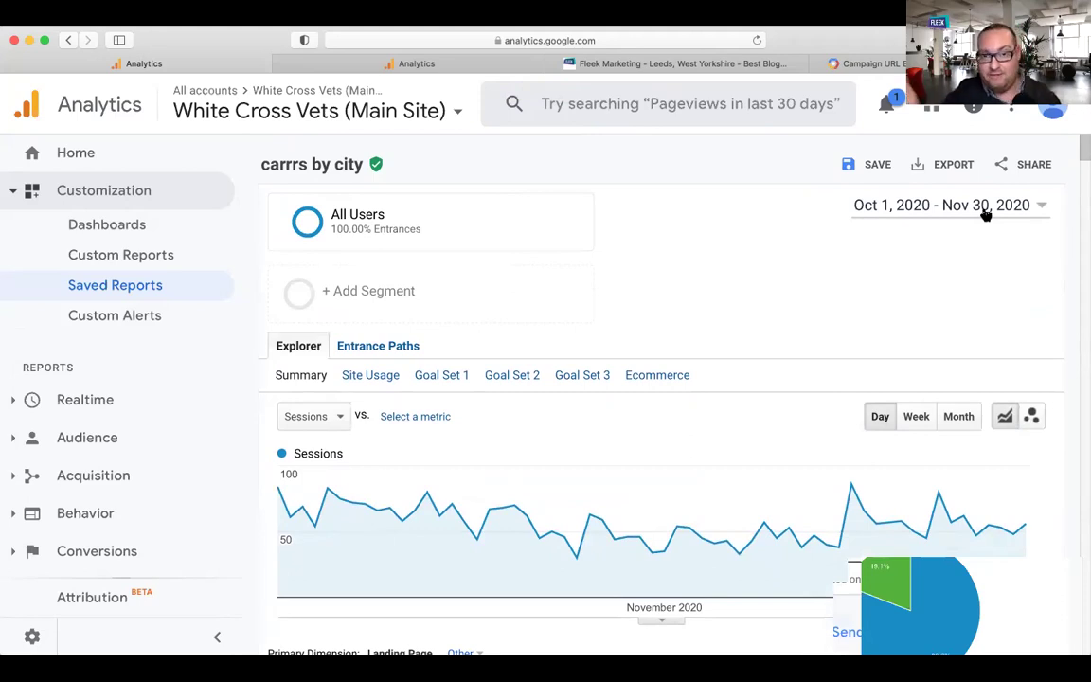
scroll(760, 375, "down", 5)
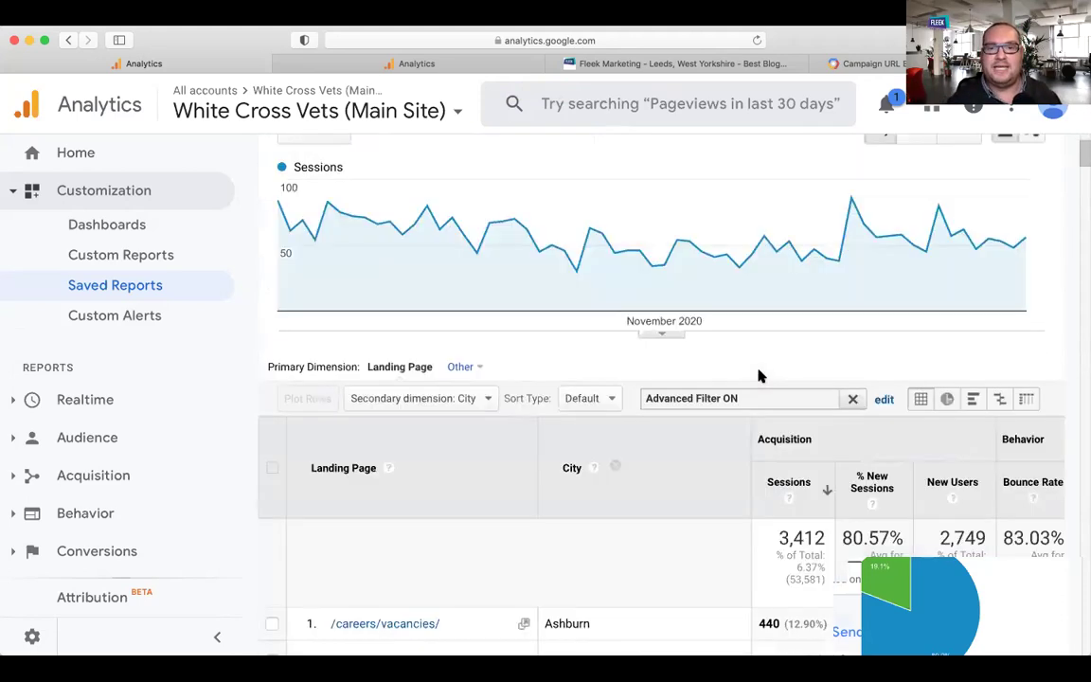
scroll(758, 375, "up", 4)
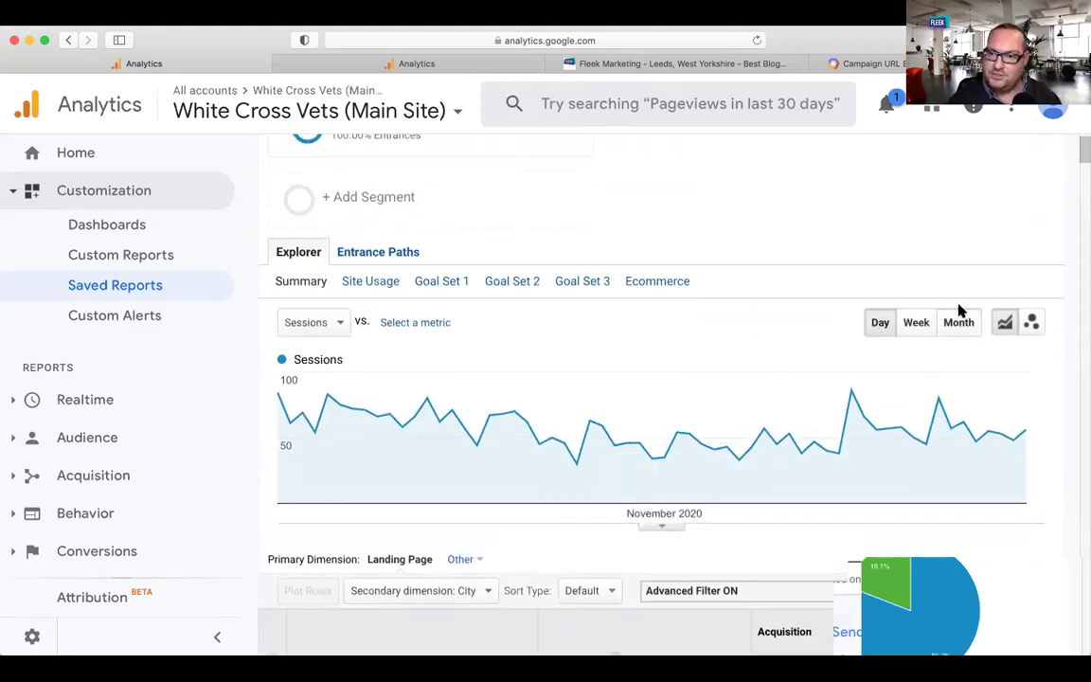
left_click(651, 533)
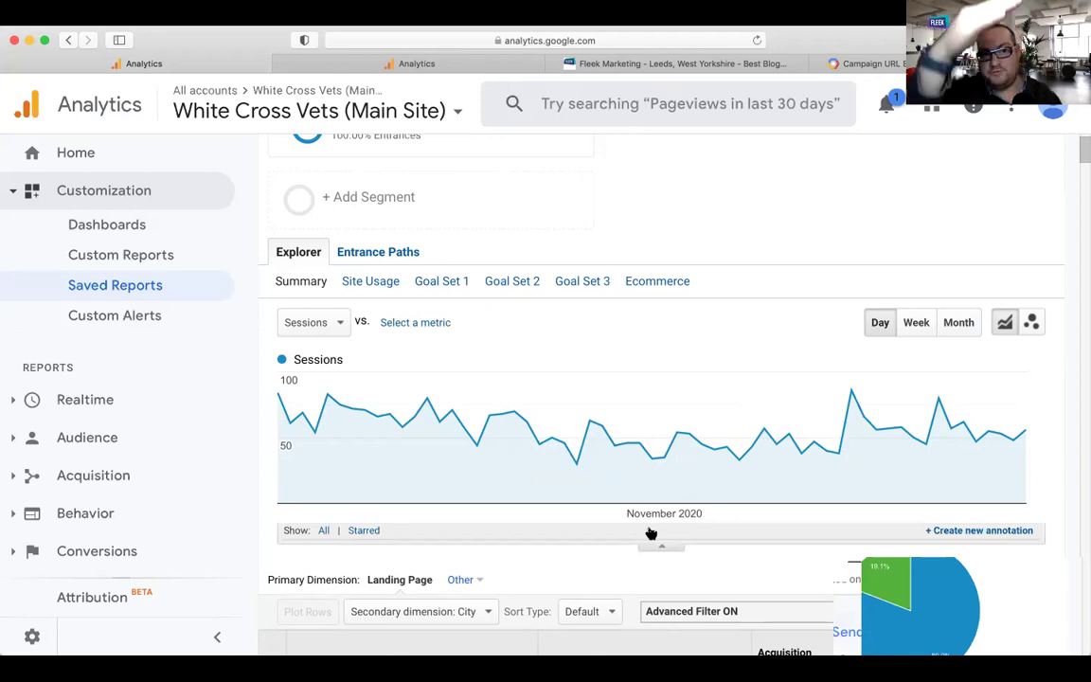
scroll(650, 533, "down", 5)
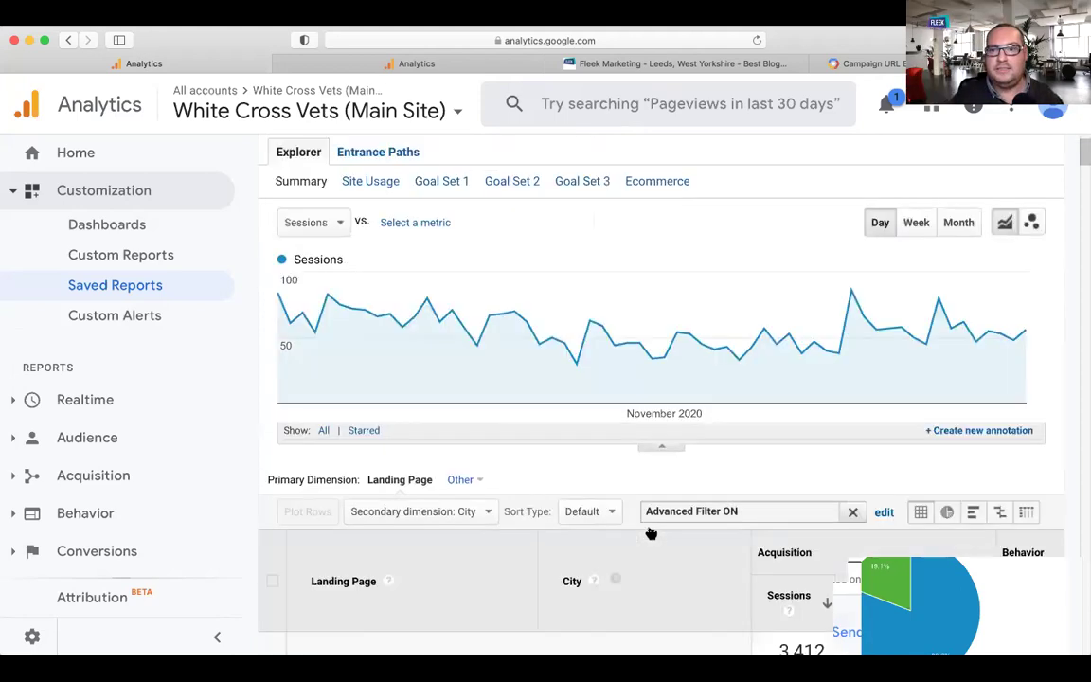
scroll(651, 533, "right", 5)
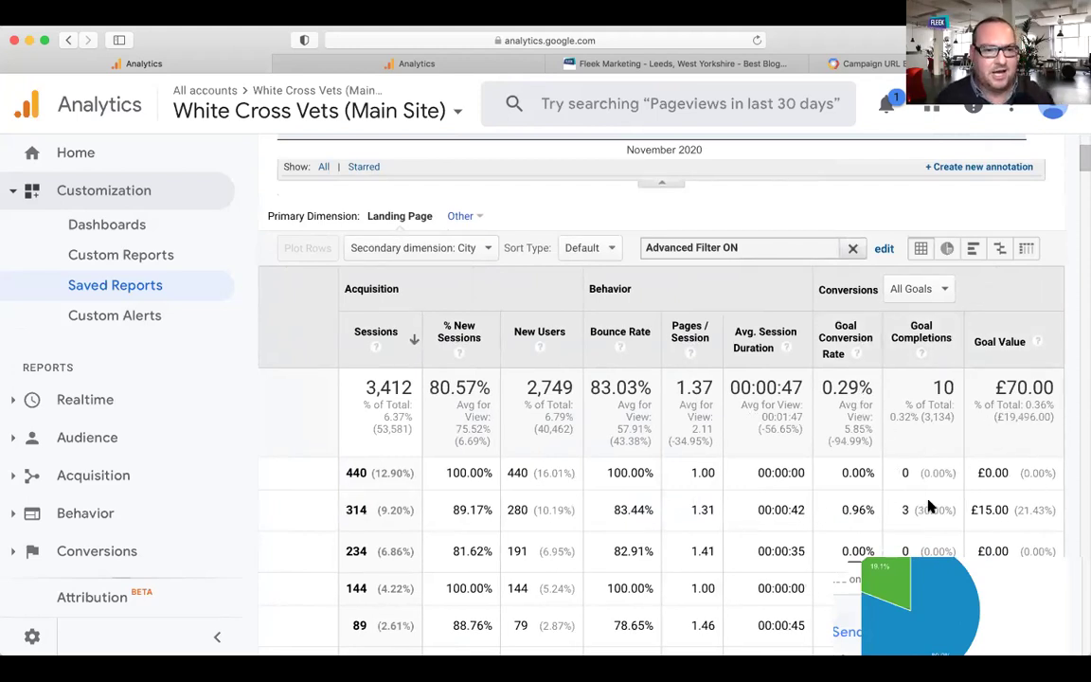
Open the Overview report for conversion goals.
left_click(14, 551)
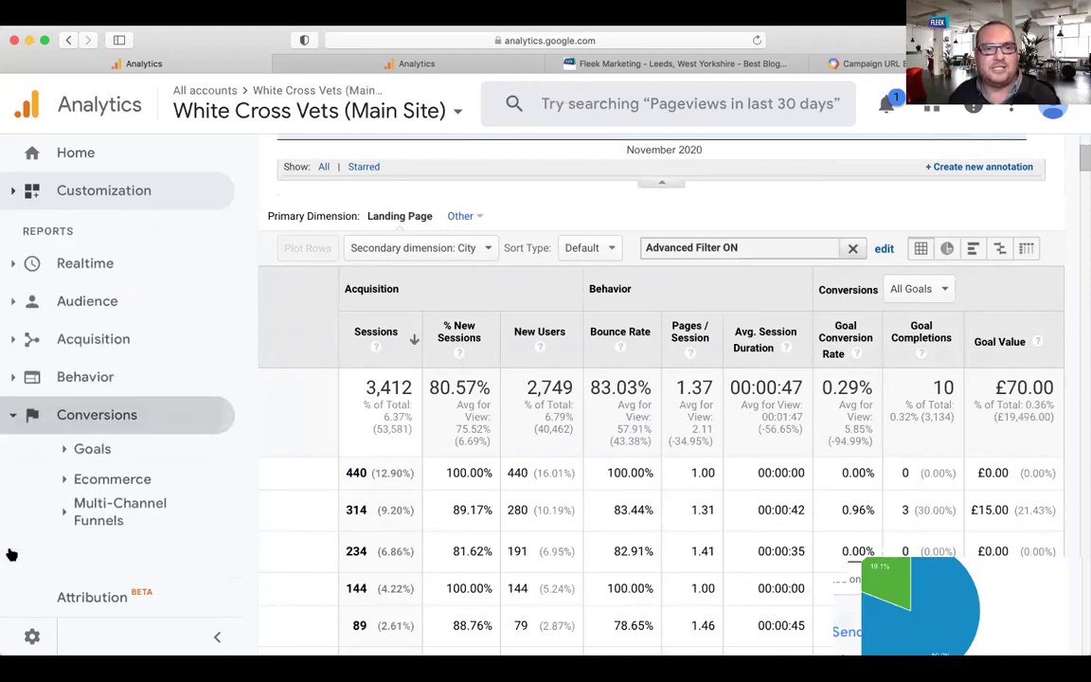
left_click(72, 451)
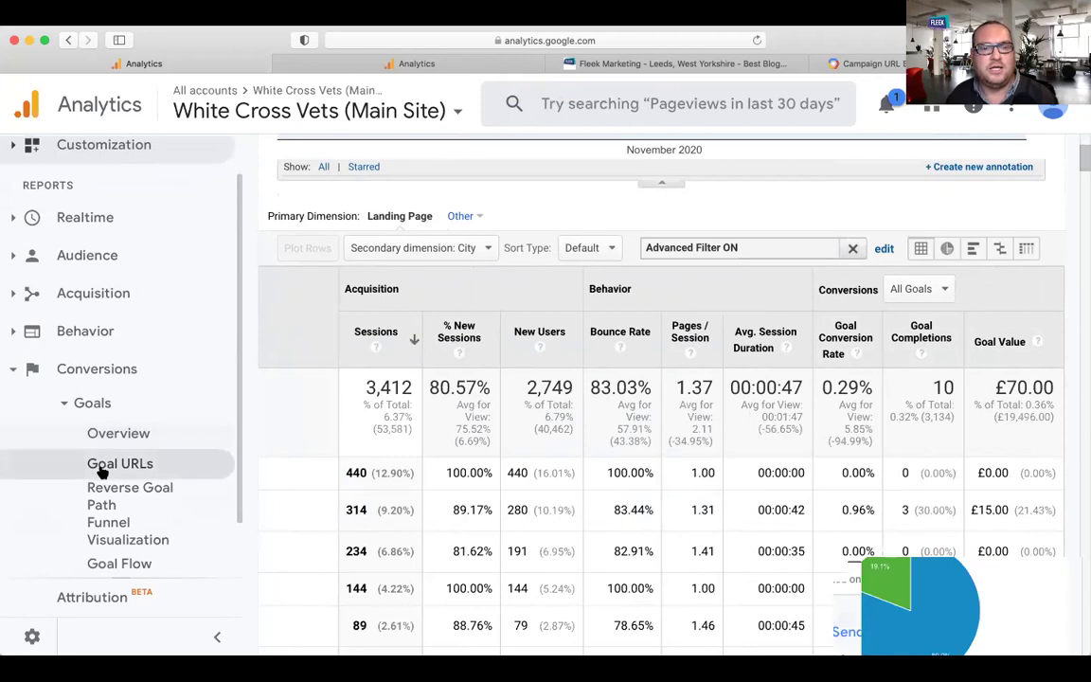
left_click(101, 466)
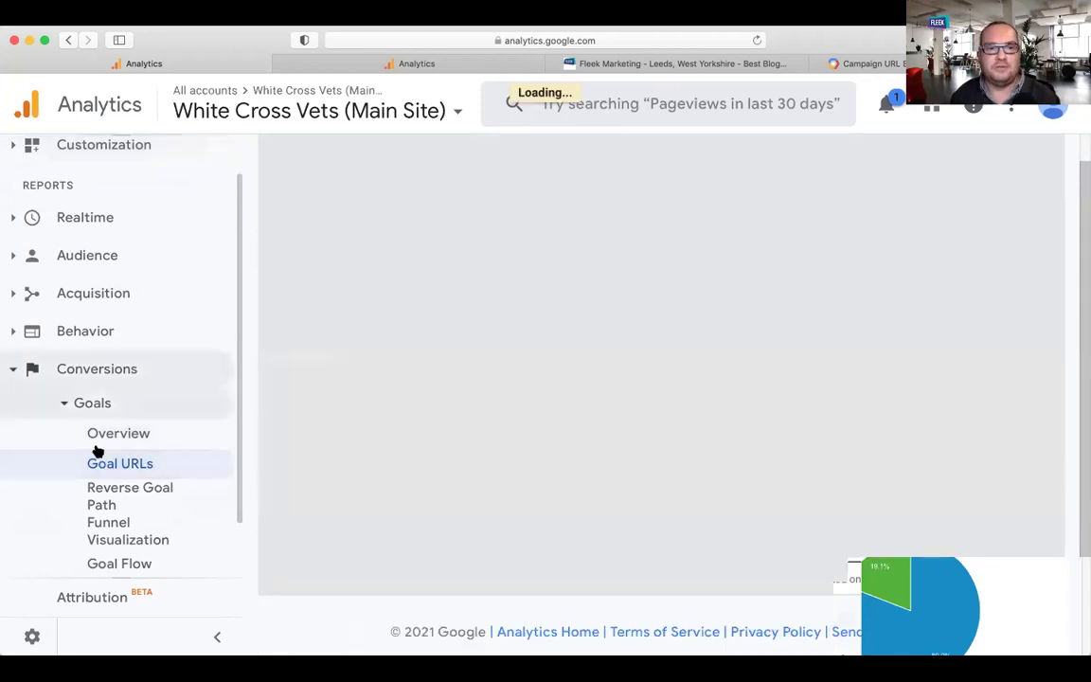
left_click(100, 435)
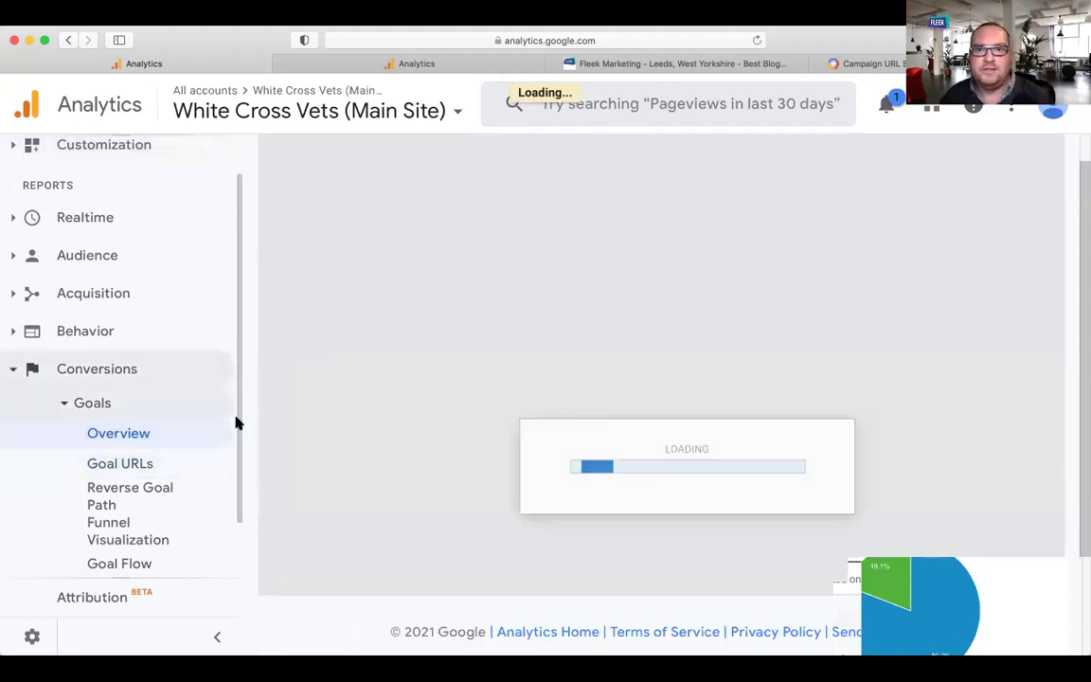
Examine the goal completions chart, goal value, goal conversion rate and the completions of each individual goal.
scroll(421, 425, "down", 6)
scroll(419, 423, "up", 1)
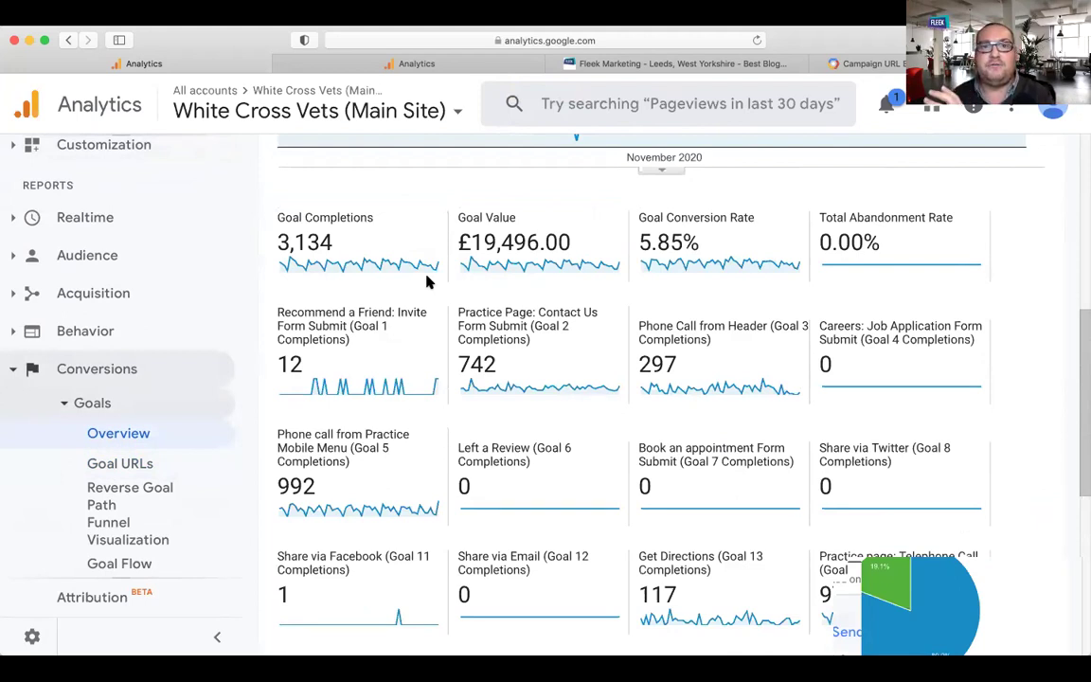
scroll(426, 281, "up", 8)
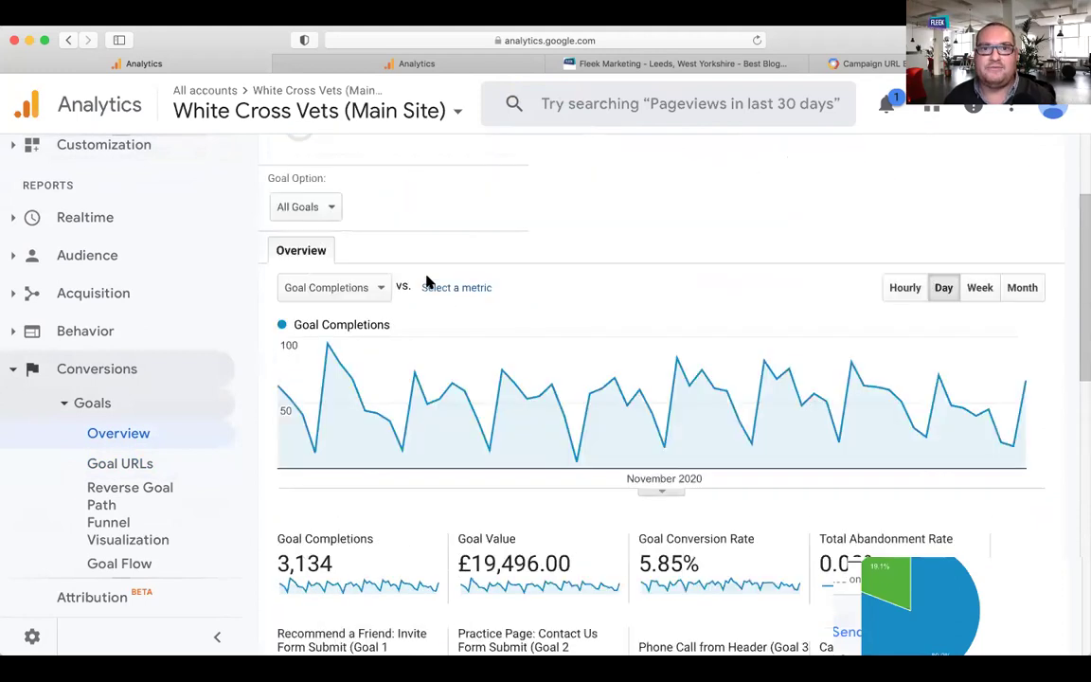
scroll(486, 320, "down", 8)
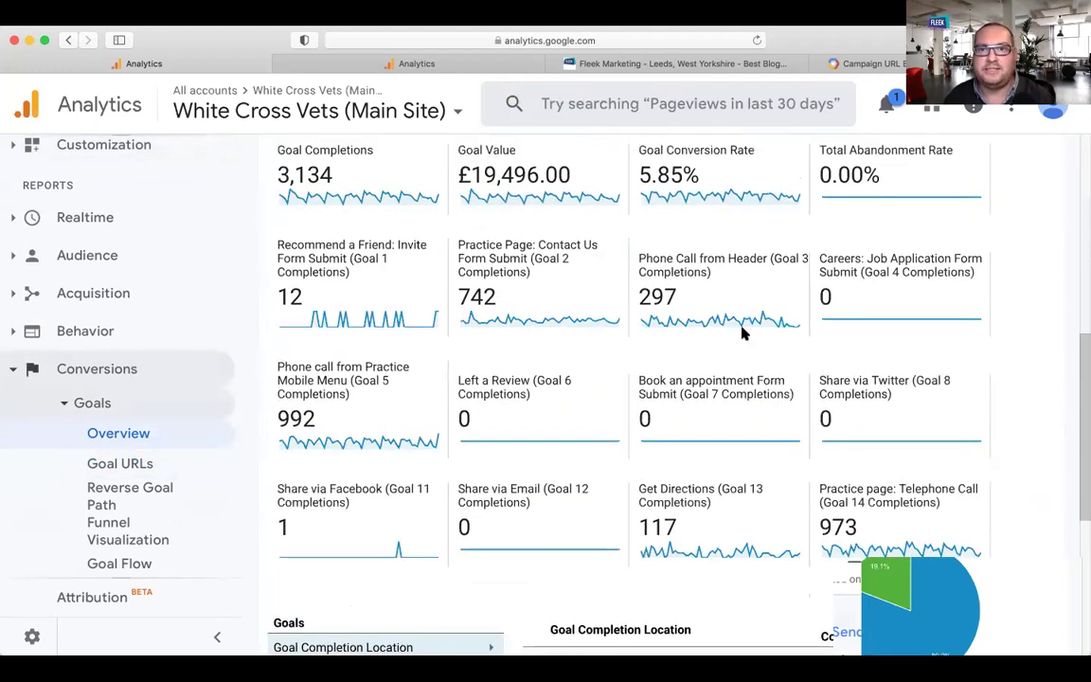
left_click_drag(686, 219, 651, 219)
left_click_drag(457, 222, 589, 234)
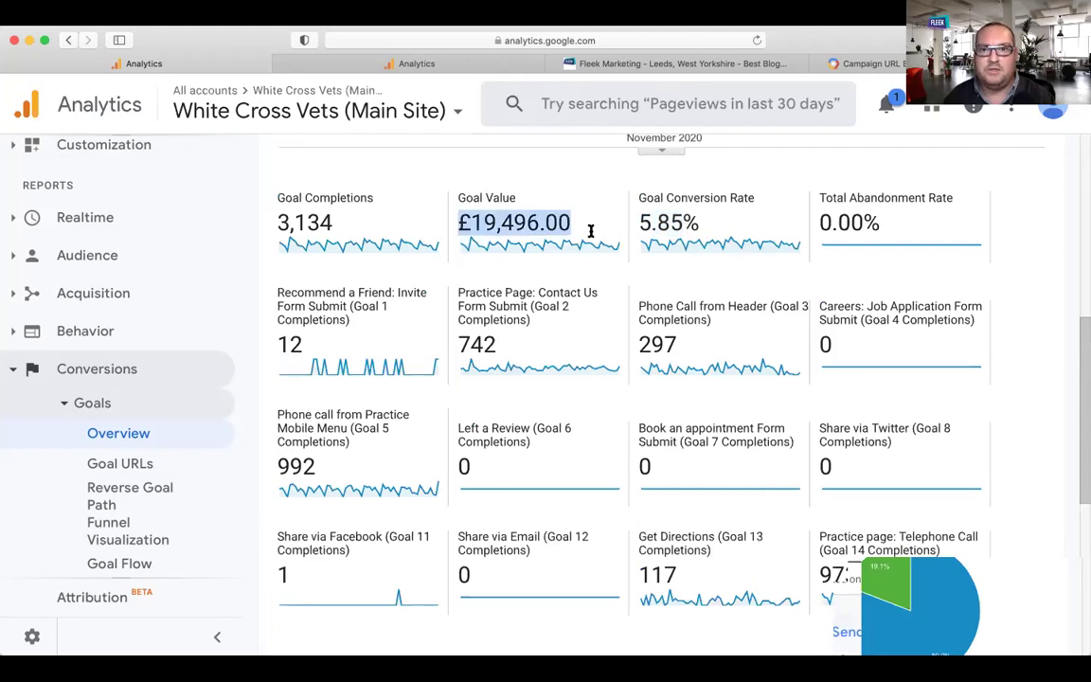
scroll(833, 284, "up", 8)
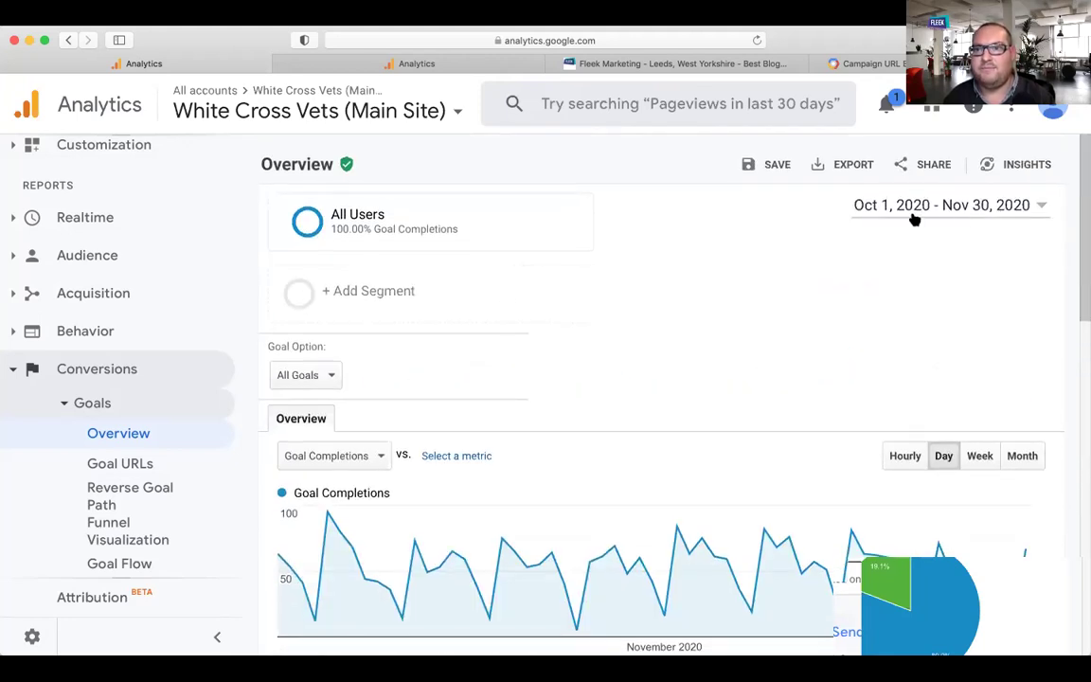
scroll(1002, 210, "down", 5)
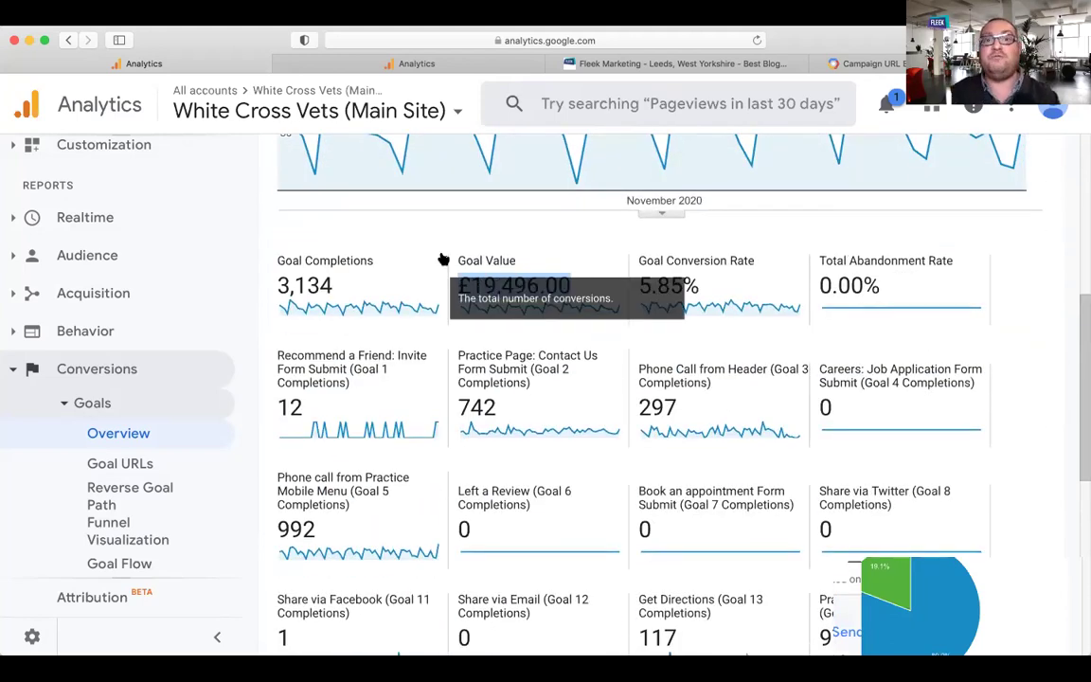
scroll(444, 259, "down", 4)
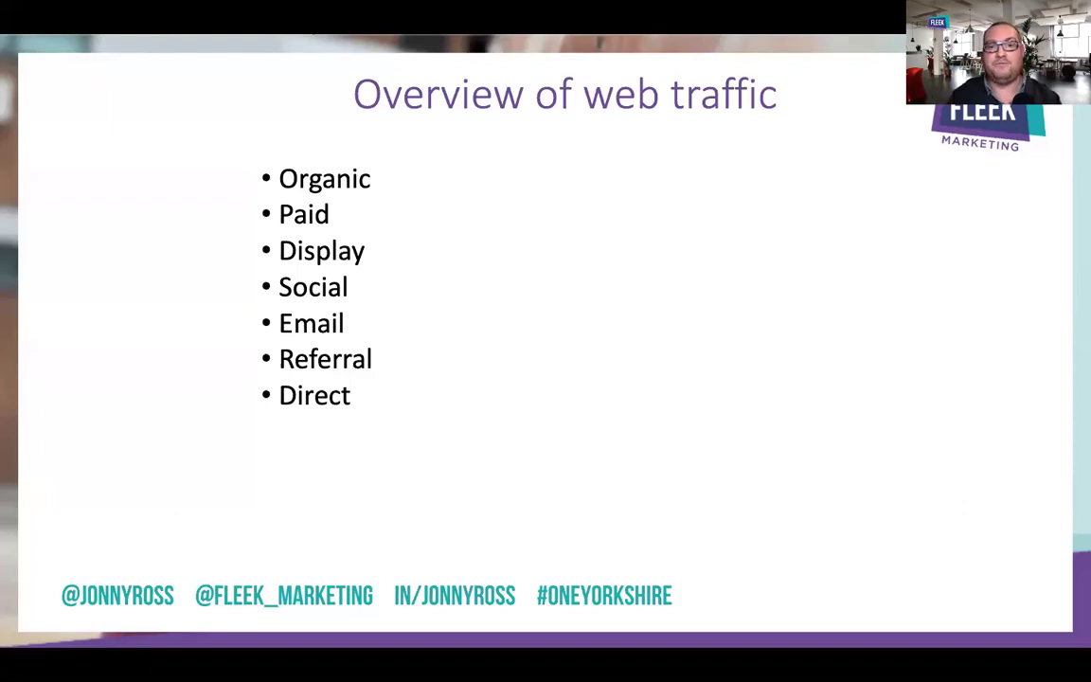
left_click(601, 368)
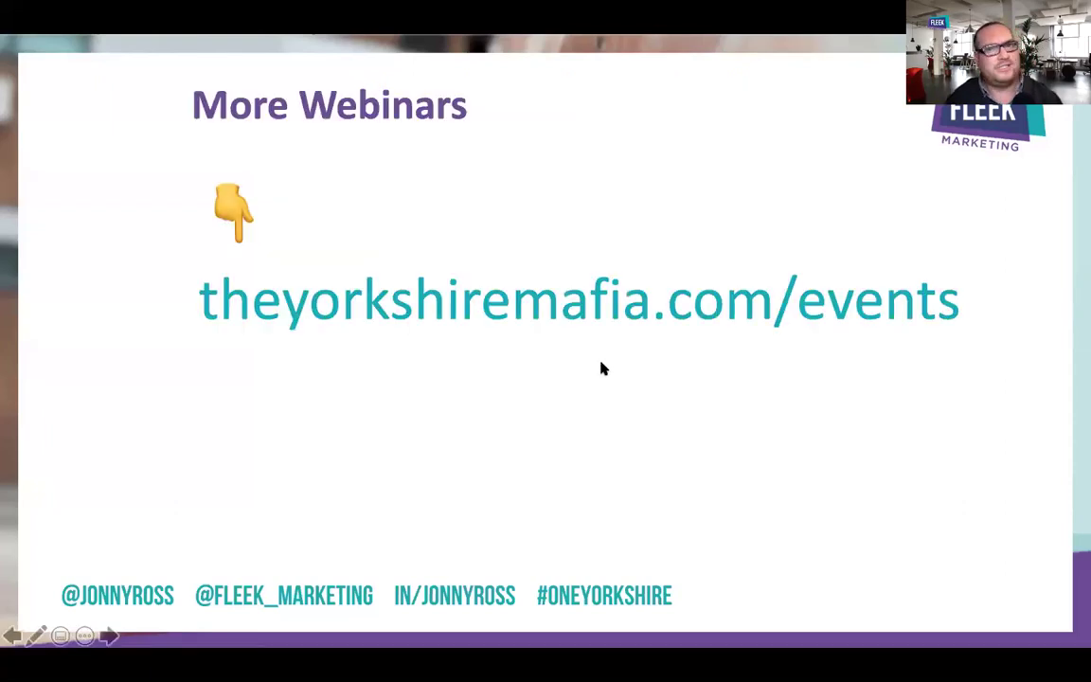